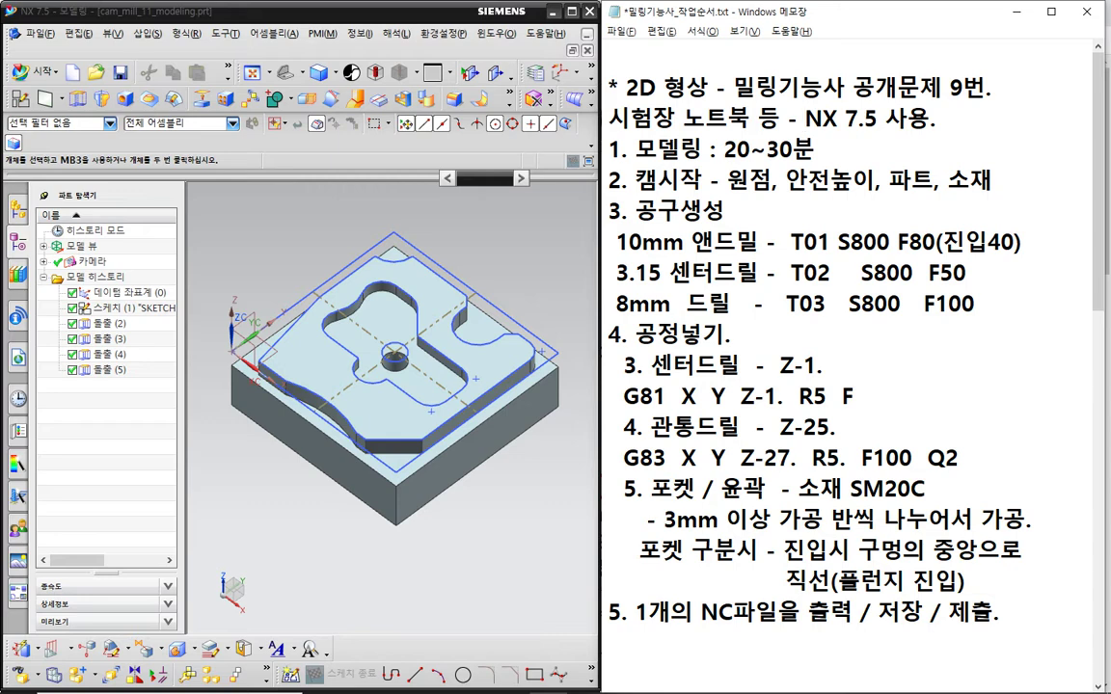
key("shift+End")
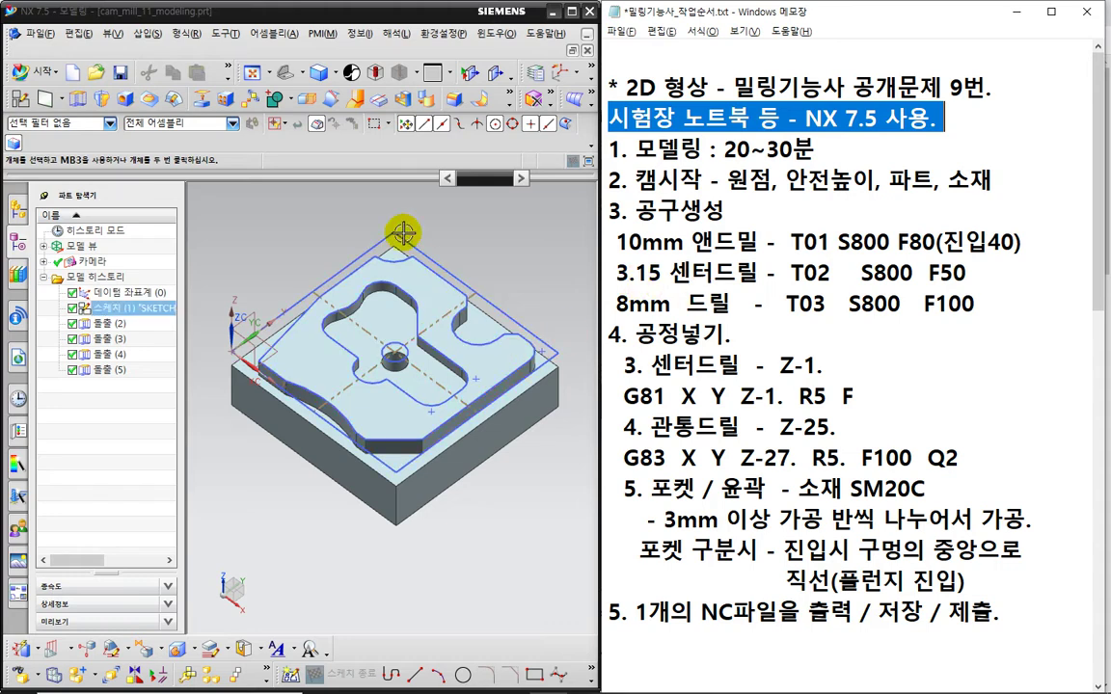
left_click(261, 256)
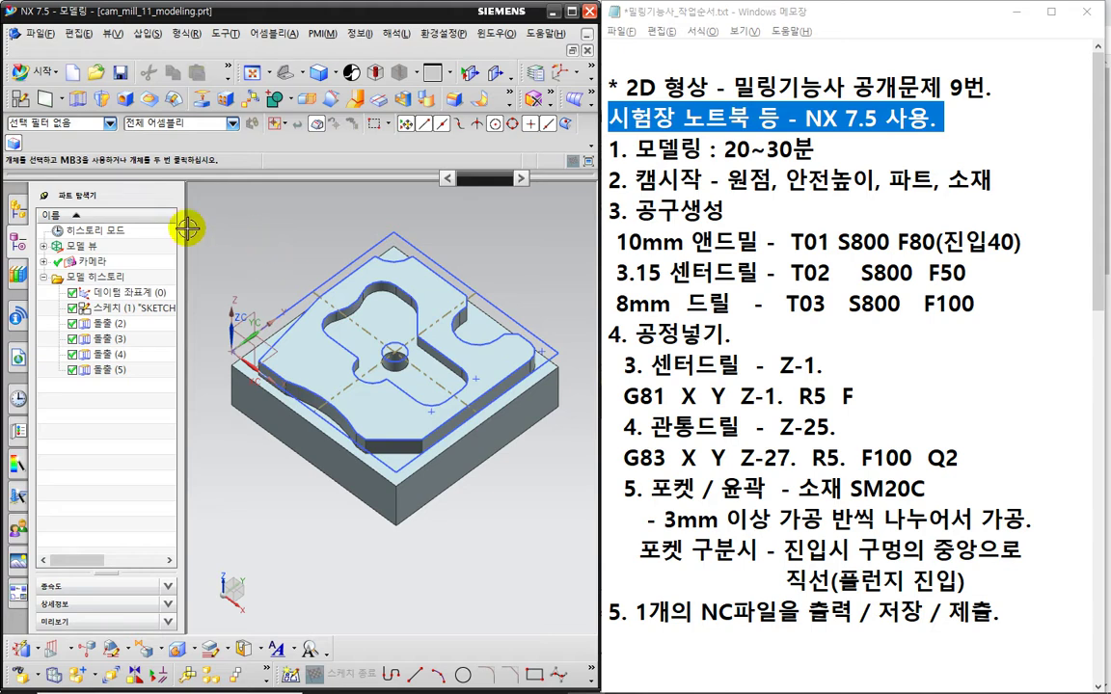
left_click_drag(829, 146, 575, 146)
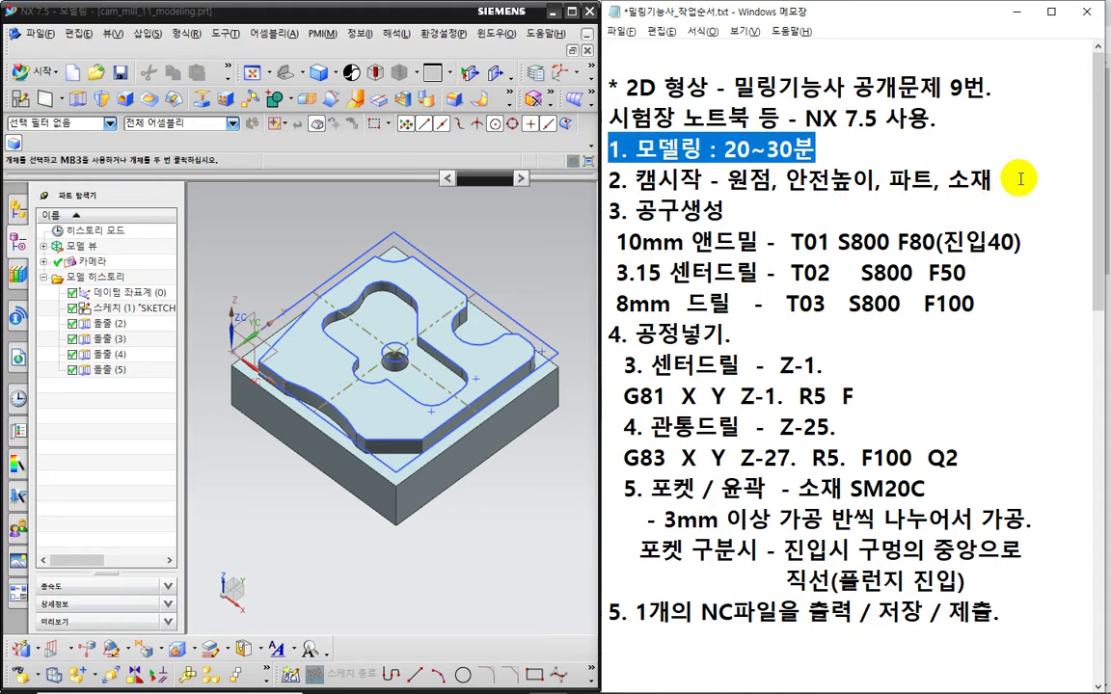
left_click_drag(1003, 179, 613, 183)
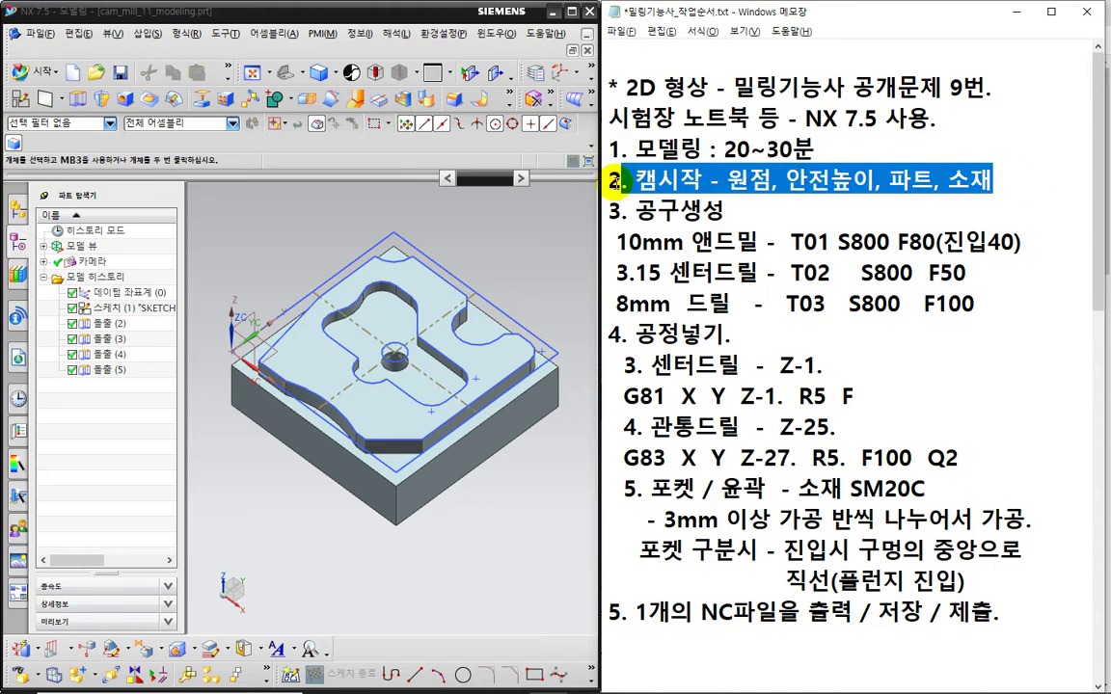
Step: Start the Manufacturing application with the cam_general session and mill_planar setup, and show the operations in the geometry view
left_click(43, 71)
left_click(38, 177)
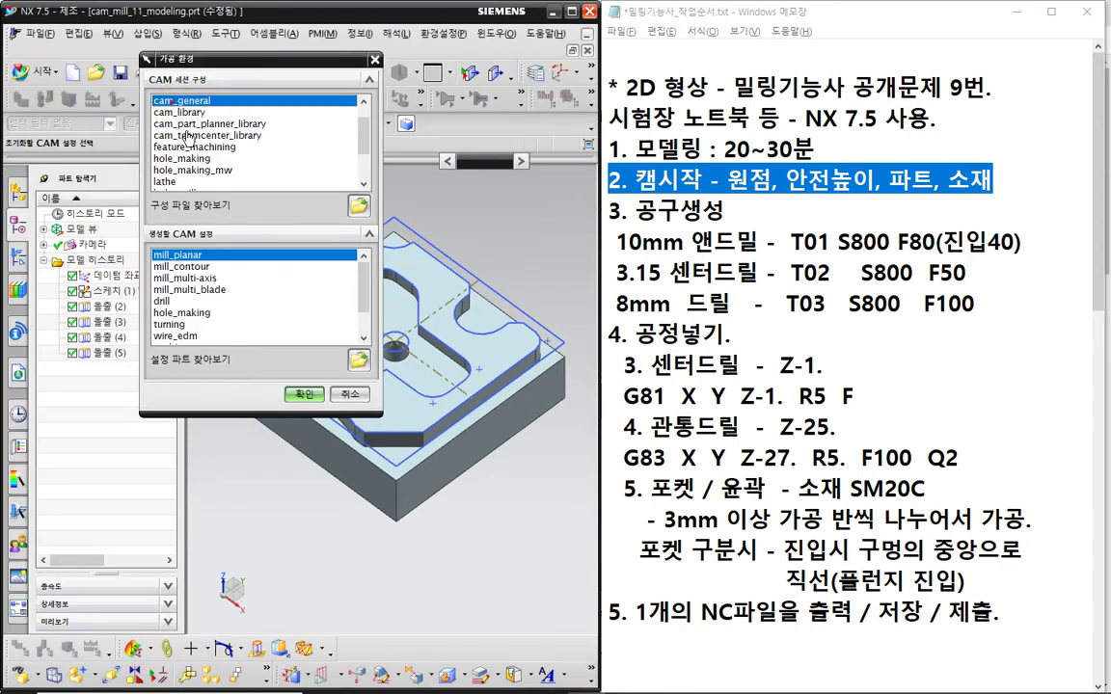
left_click(304, 394)
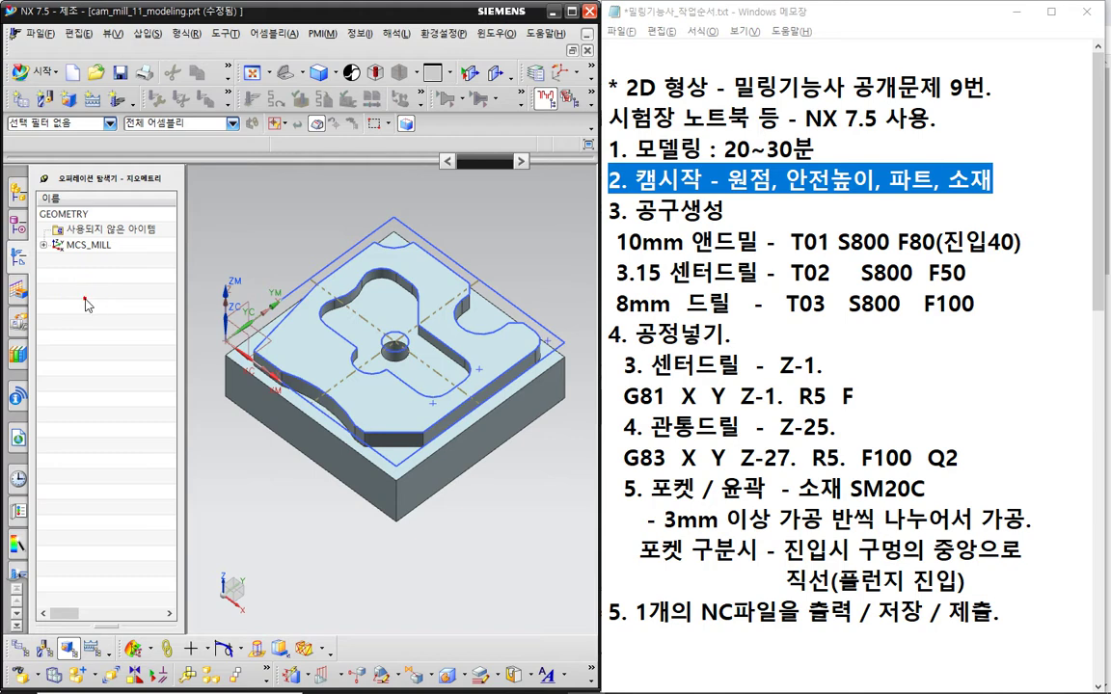
right_click(73, 264)
left_click(114, 340)
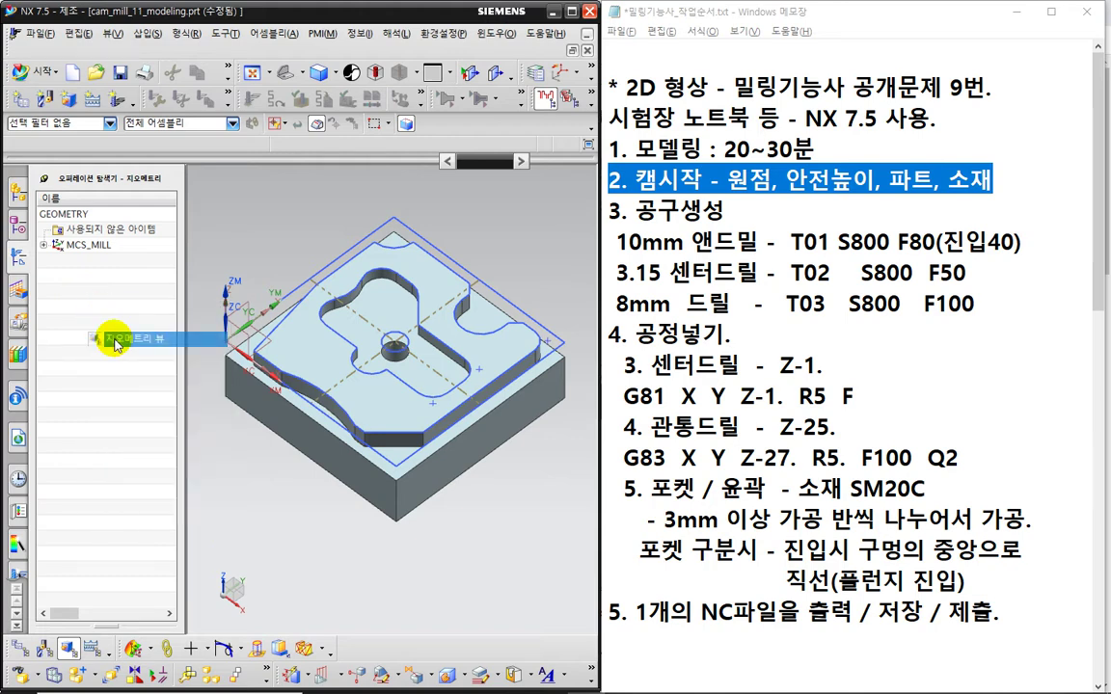
Step: Set the MCS_MILL clearance option to Plane (평면), using a plane 100 mm above the part's top face
mouse_move(223, 396)
middle_mouse_down()
mouse_move(222, 372)
mouse_move(230, 390)
middle_mouse_up()
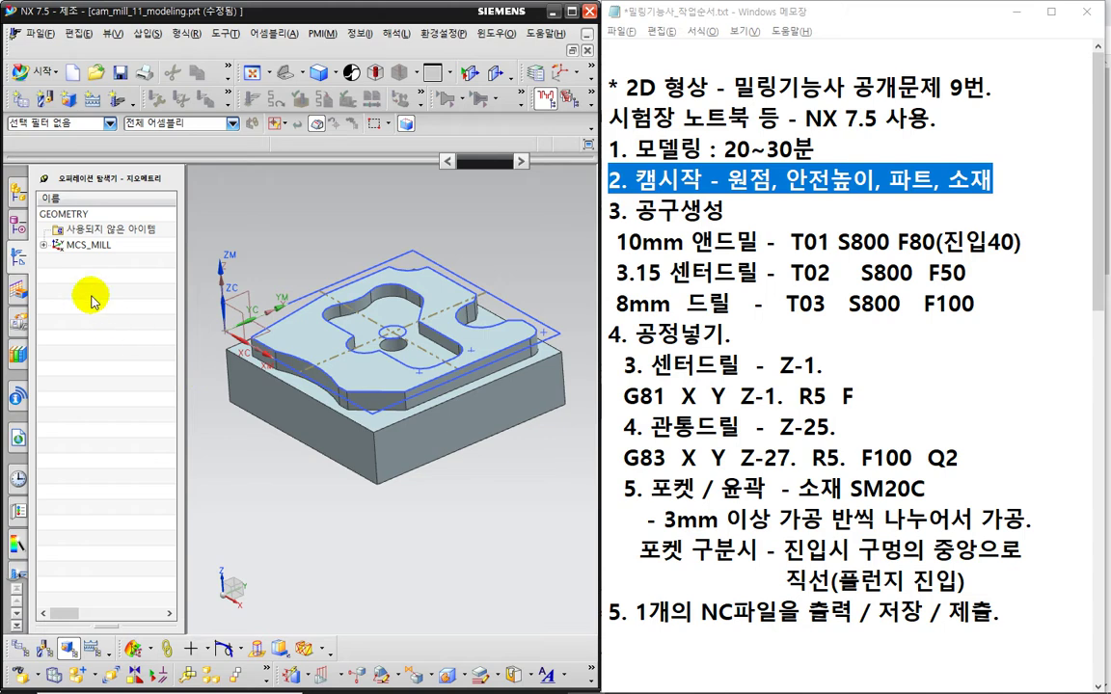
left_click(80, 250)
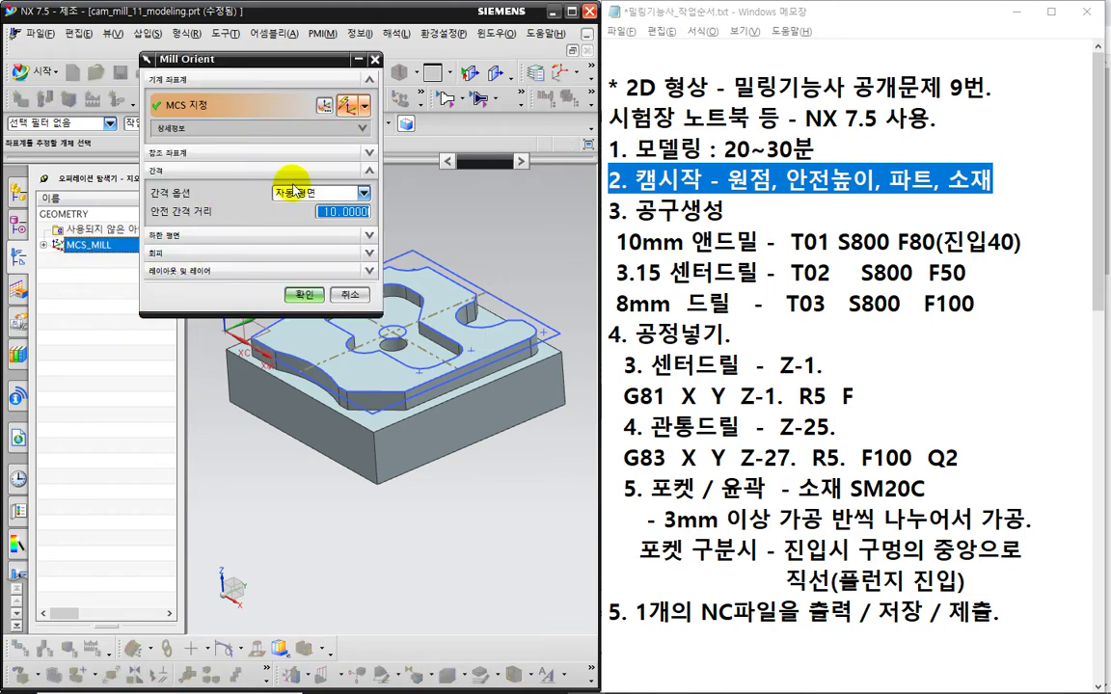
left_click(295, 193)
left_click(308, 247)
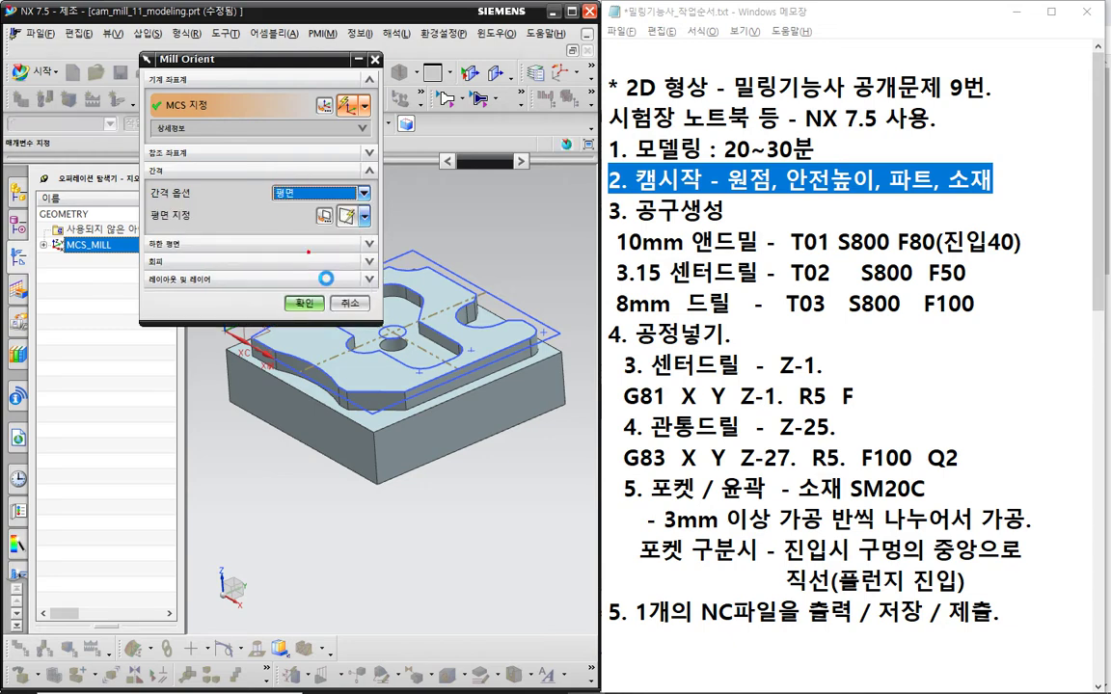
middle_click_drag(308, 333, 324, 353)
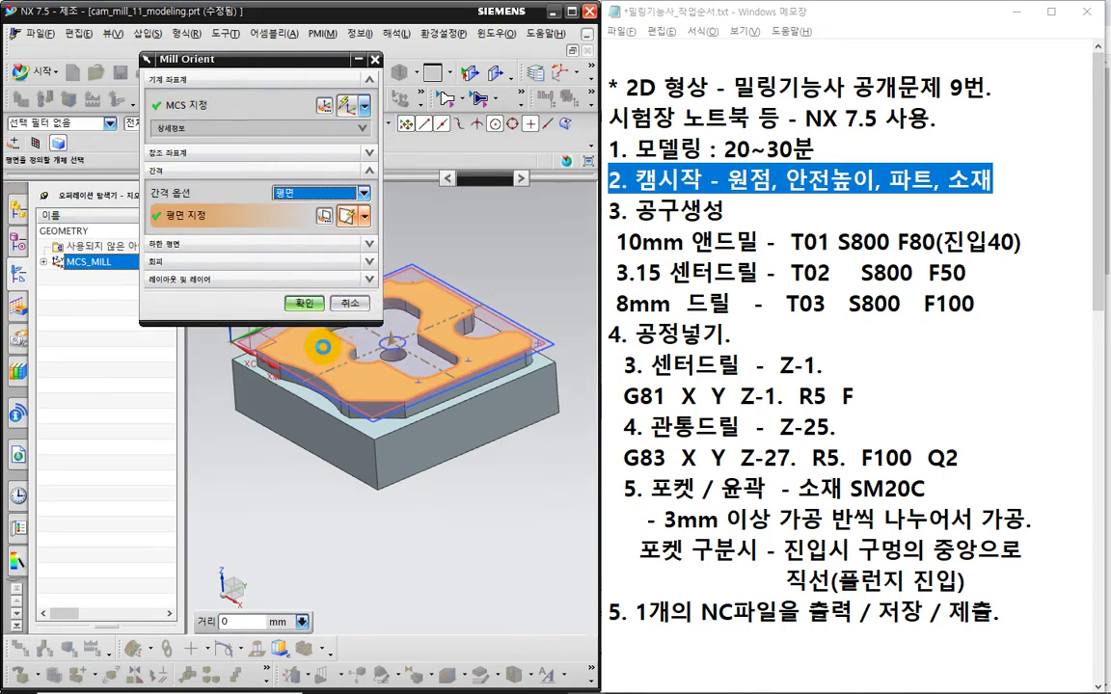
left_click(323, 347)
type("00")
key("Return")
scroll(381, 461, "down", 3)
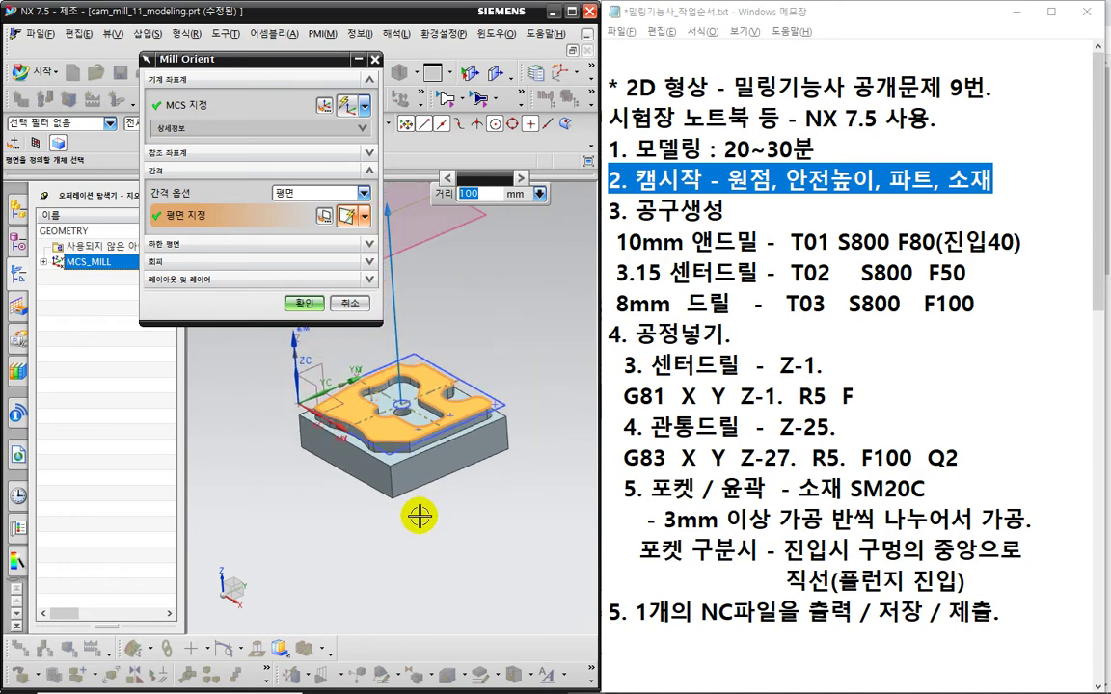
middle_click_drag(413, 520, 442, 595)
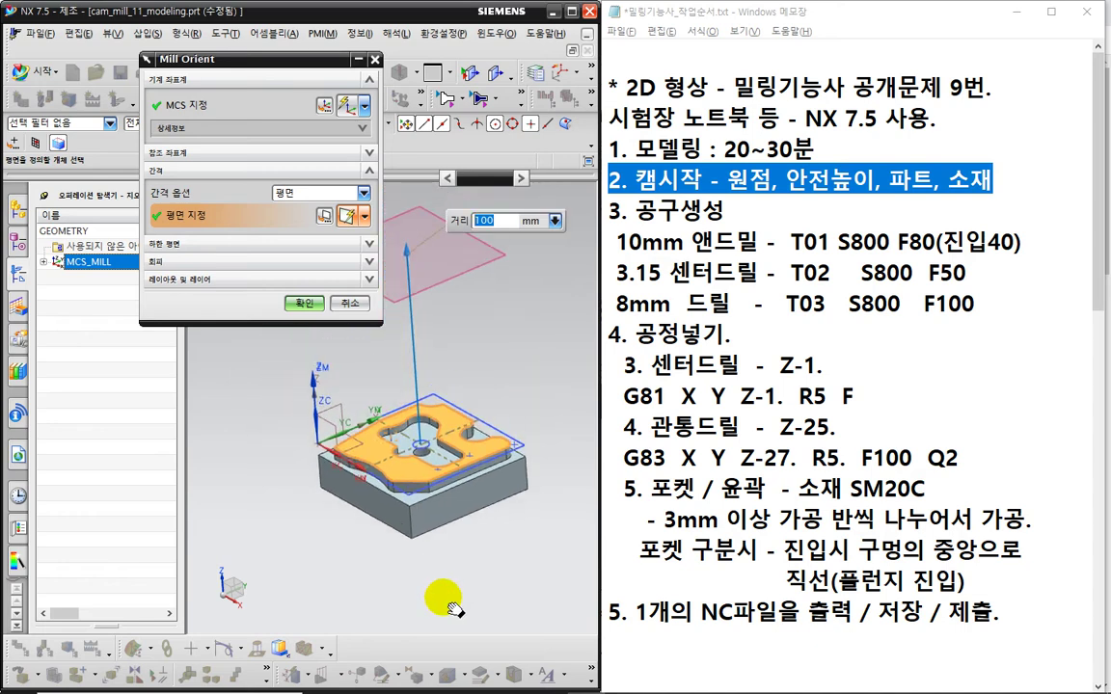
left_click(304, 301)
left_click(122, 349)
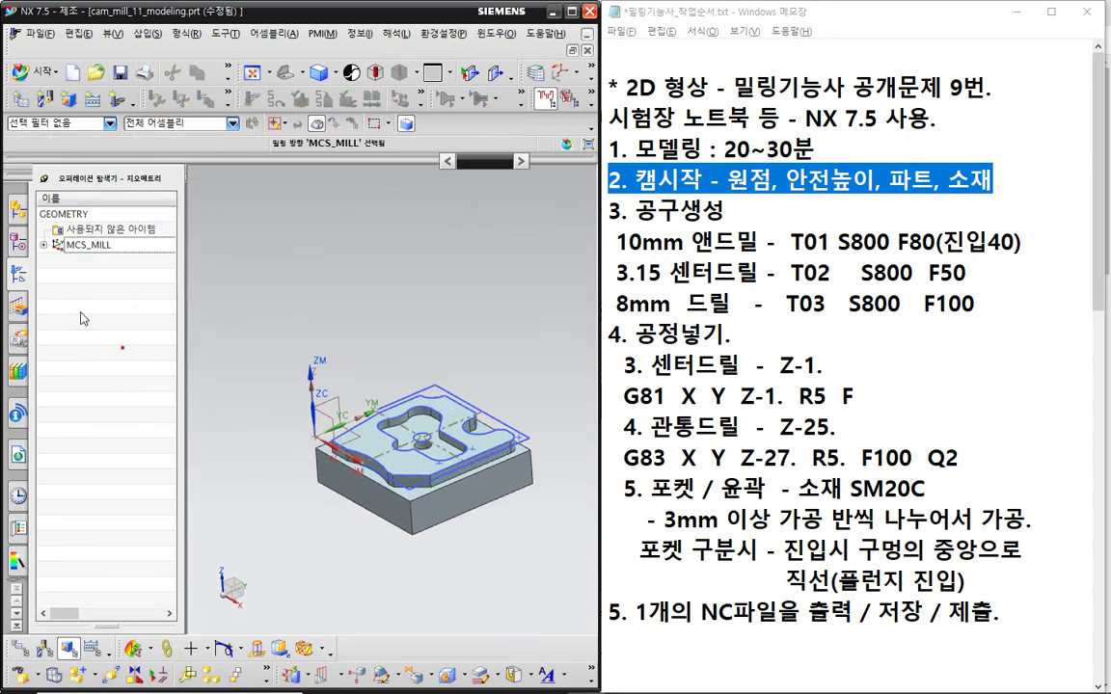
Step: Specify the solid body as the part geometry of WORKPIECE
double_click(101, 261)
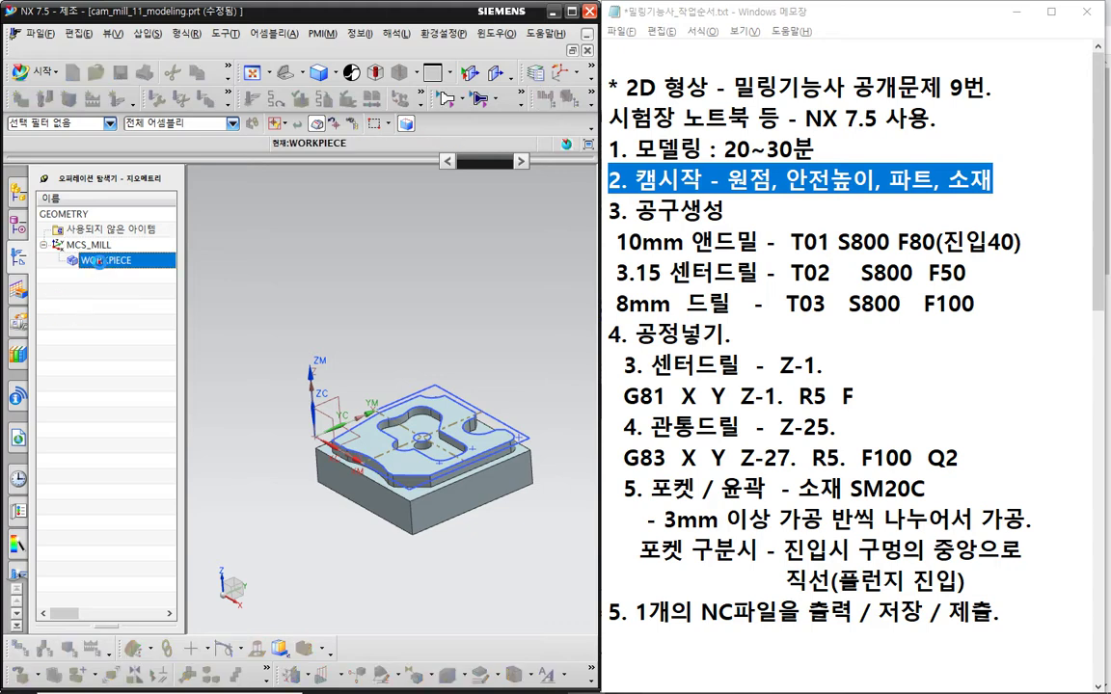
scroll(441, 551, "up", 2)
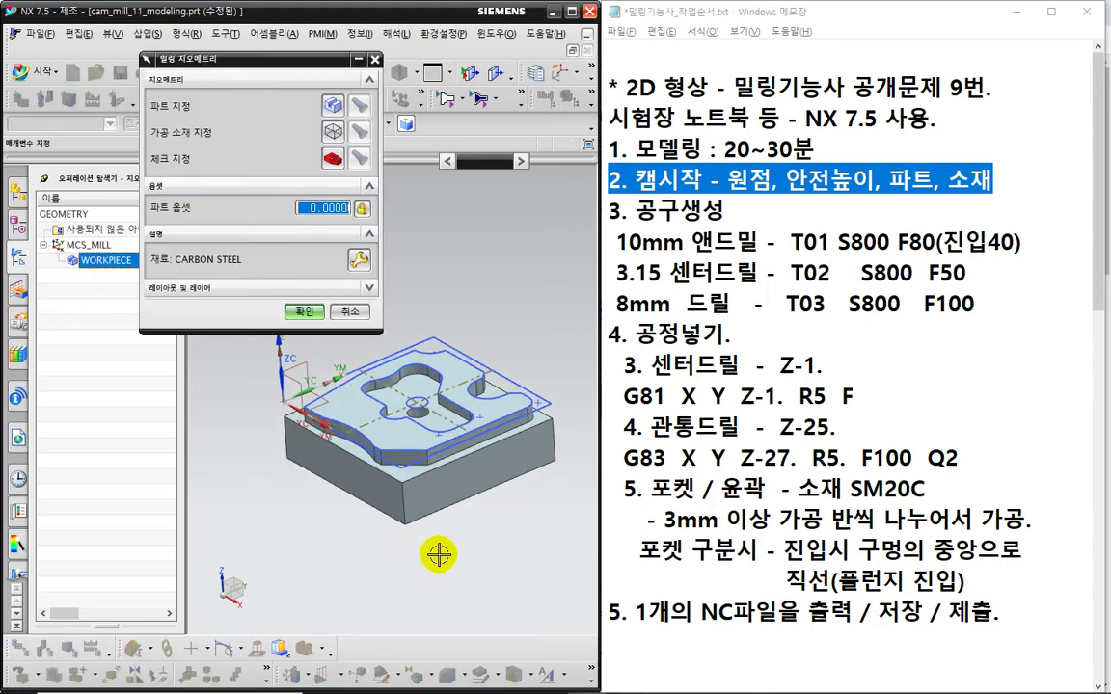
left_click(331, 105)
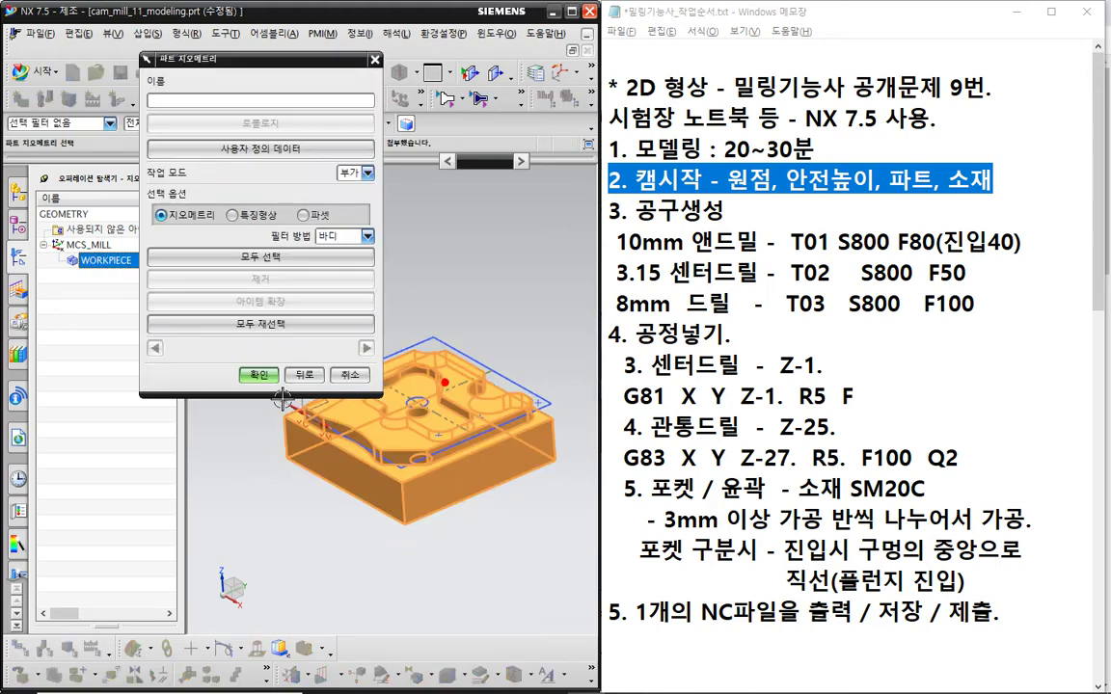
left_click(274, 375)
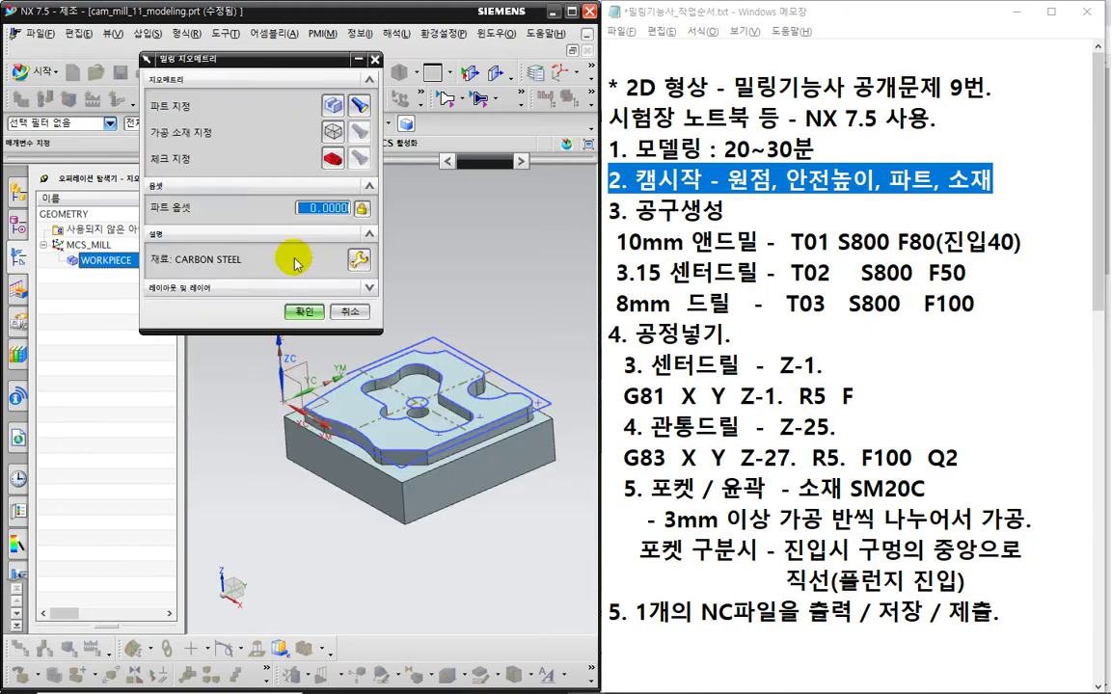
Step: Specify the blank geometry of WORKPIECE as an auto block (자동 블록) with no added offsets
left_click(329, 126)
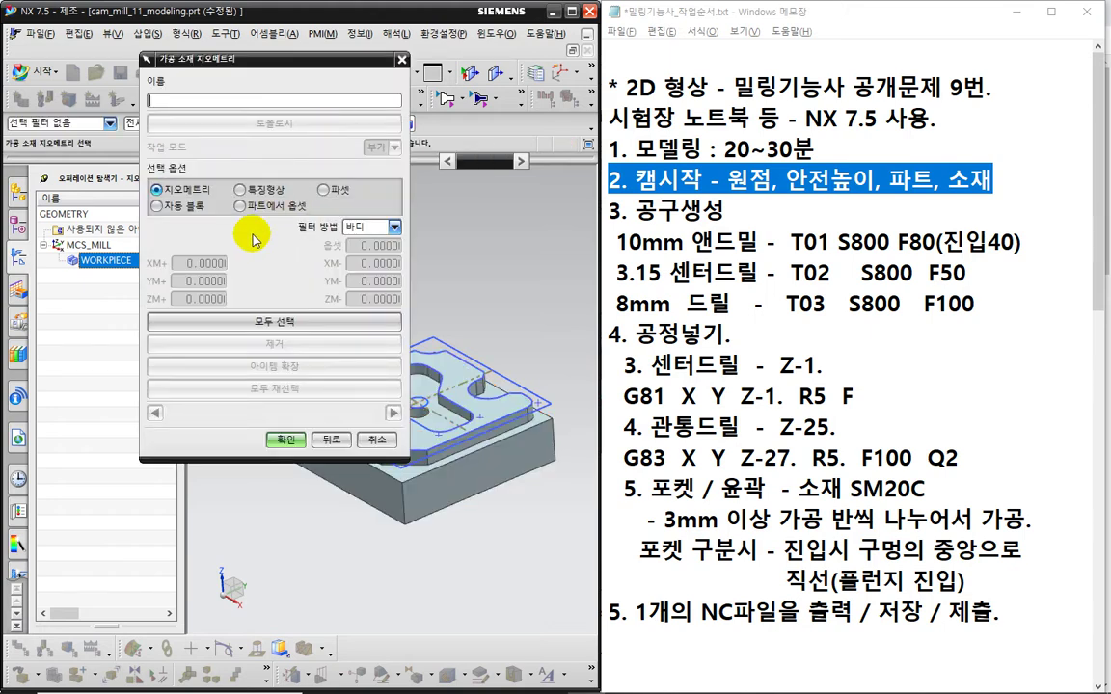
left_click(178, 202)
left_click(277, 441)
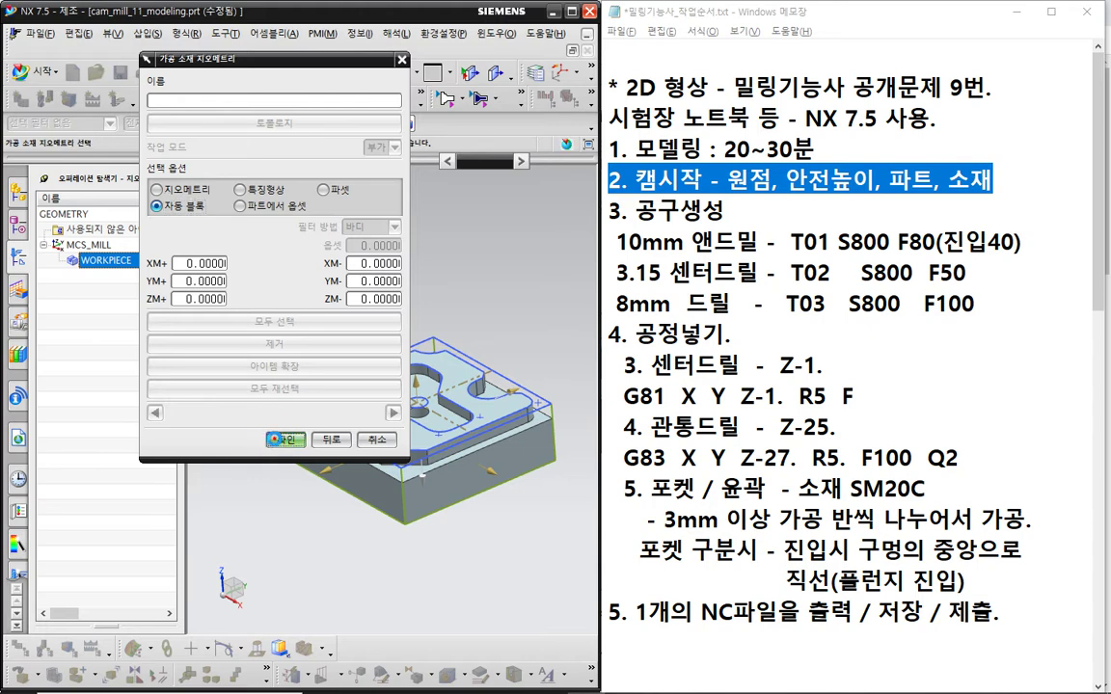
left_click(306, 312)
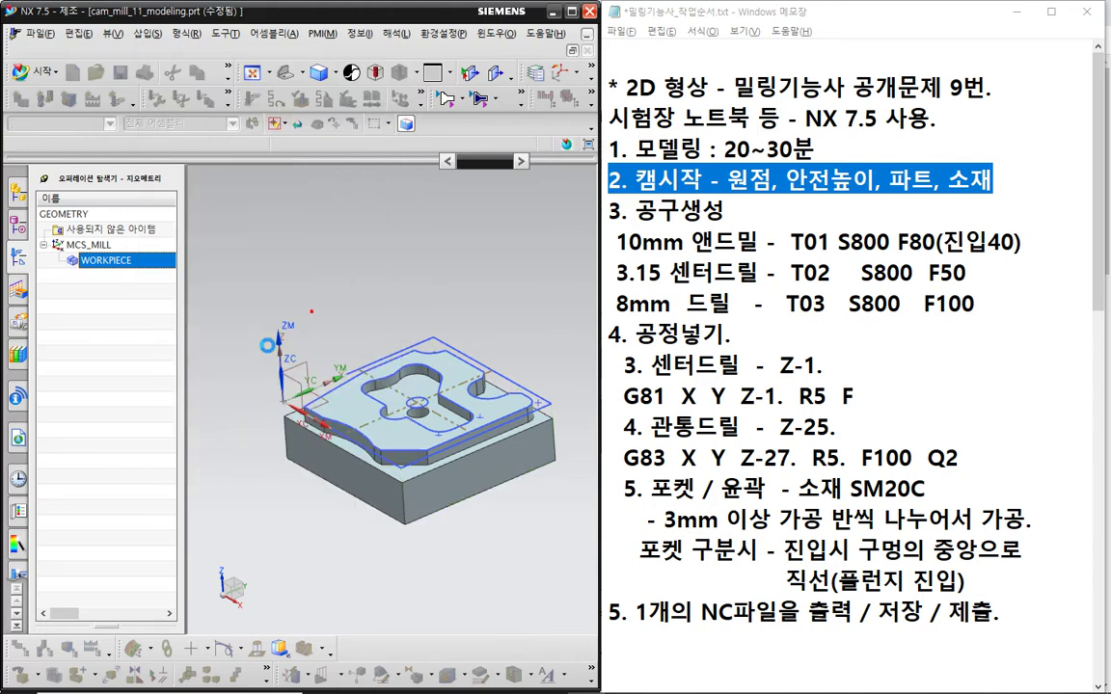
Step: In the machine tool view, create a mill_planar end mill named MILL_10 with diameter 10, tool number 1 and adjust register 1
scroll(253, 369, "up", 1)
right_click(102, 283)
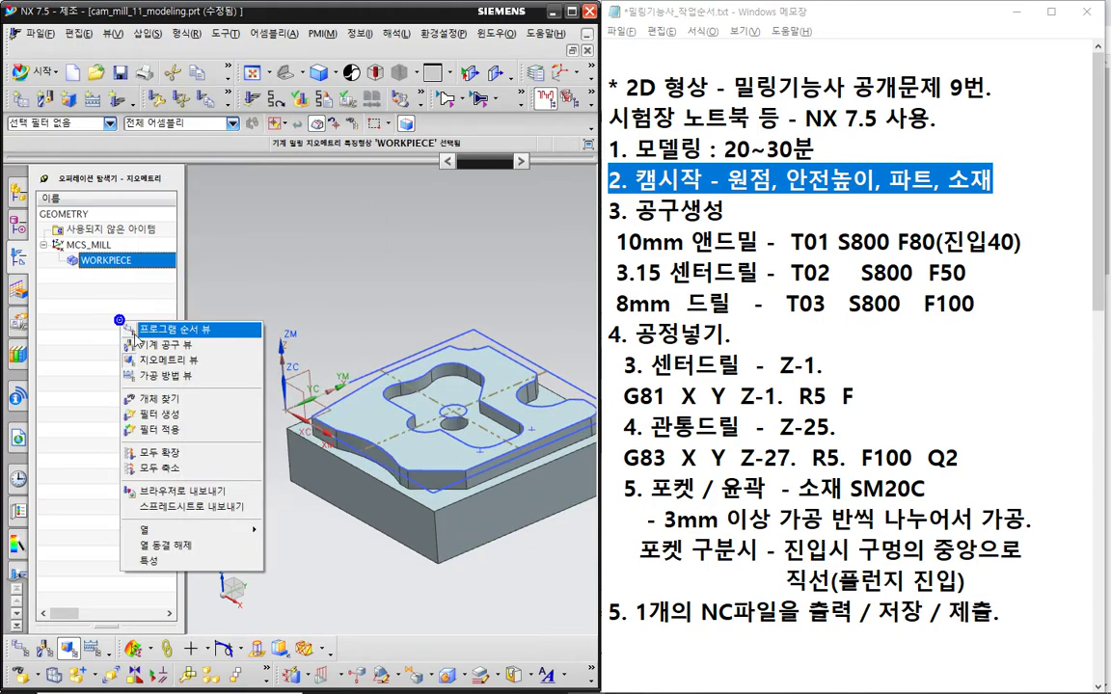
left_click(104, 321)
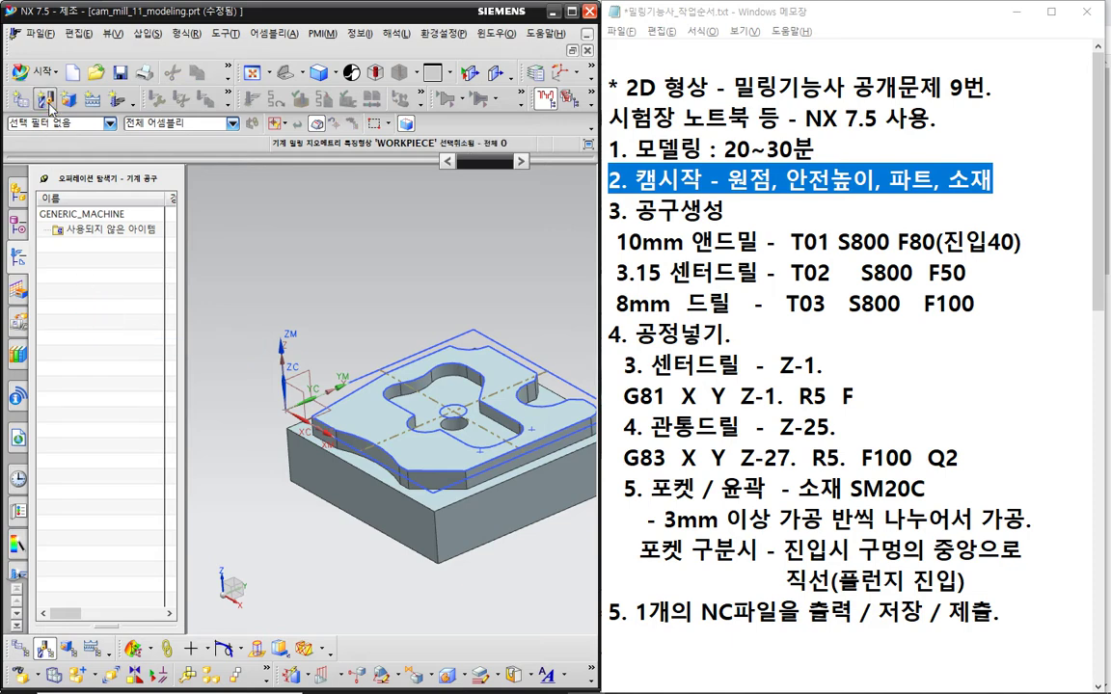
left_click(45, 100)
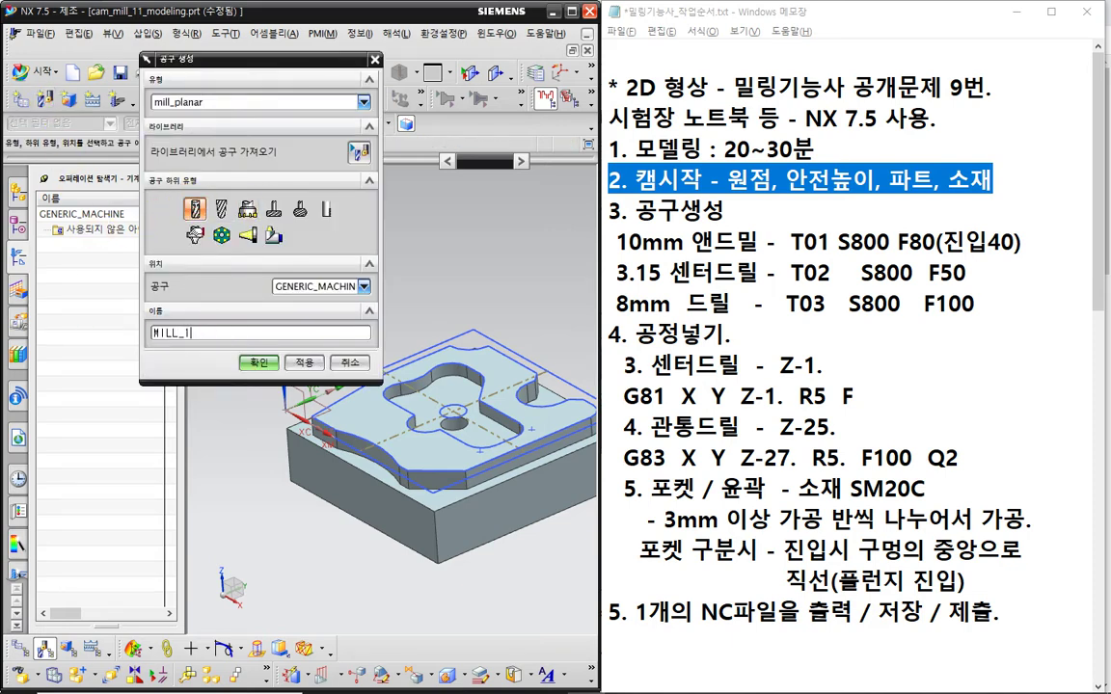
key("Return")
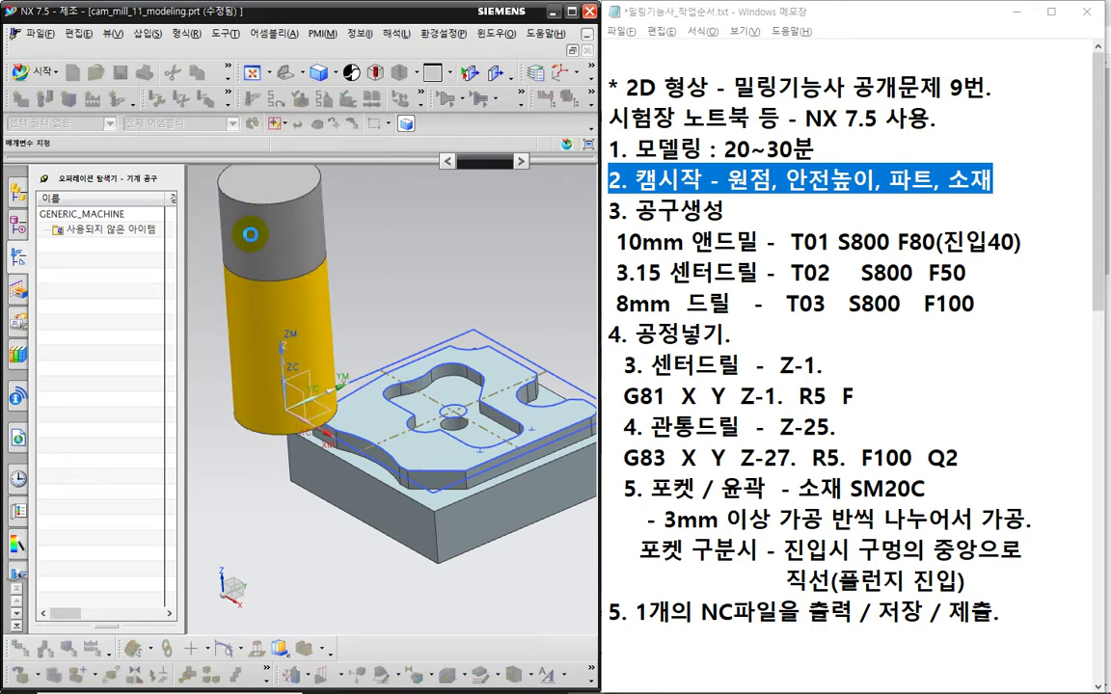
type("10")
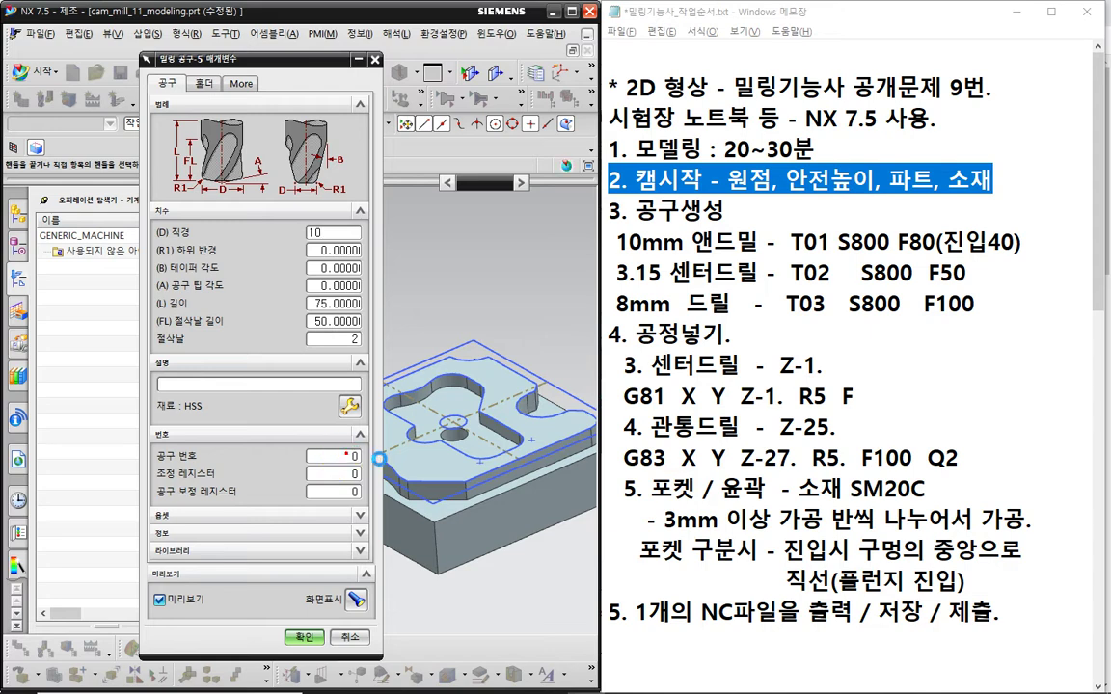
type("1")
left_click_drag(347, 455, 381, 481)
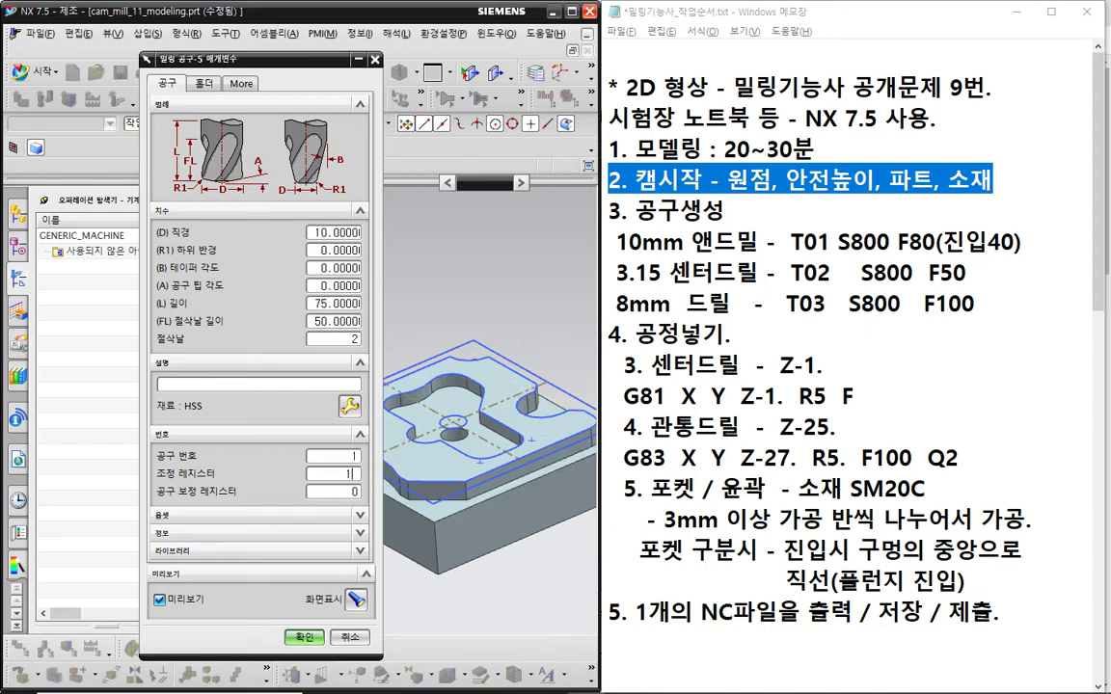
left_click(304, 637)
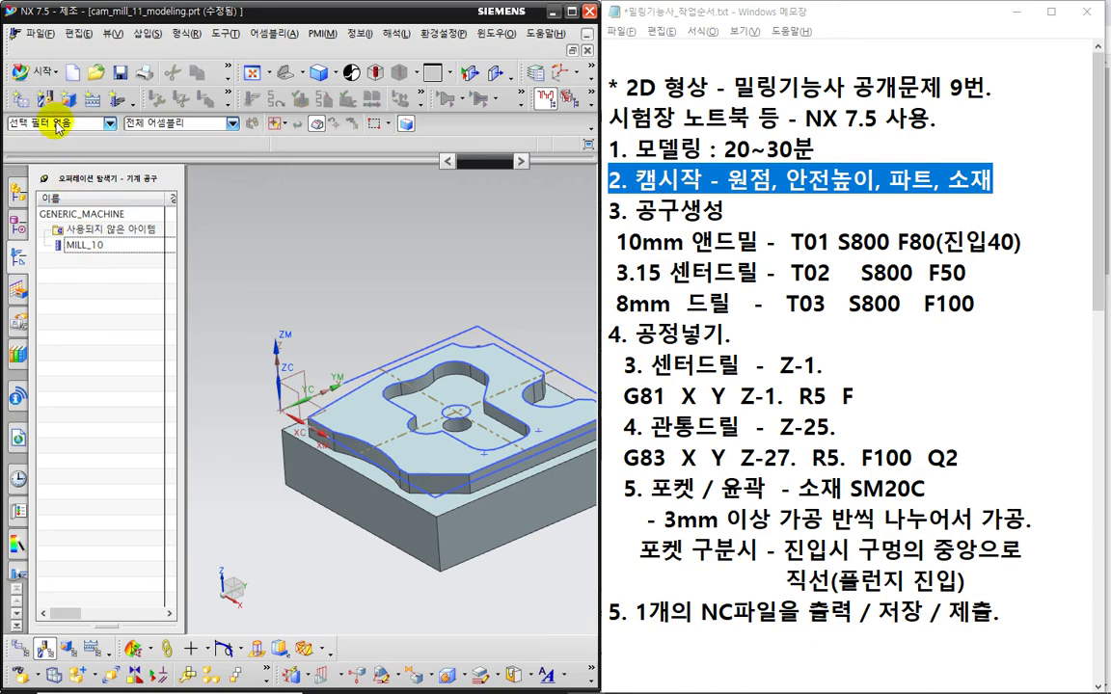
Step: Create a hole_making center drill named CENTERDRILL with tool number 2 and adjust register 2
left_click(44, 99)
left_click(166, 101)
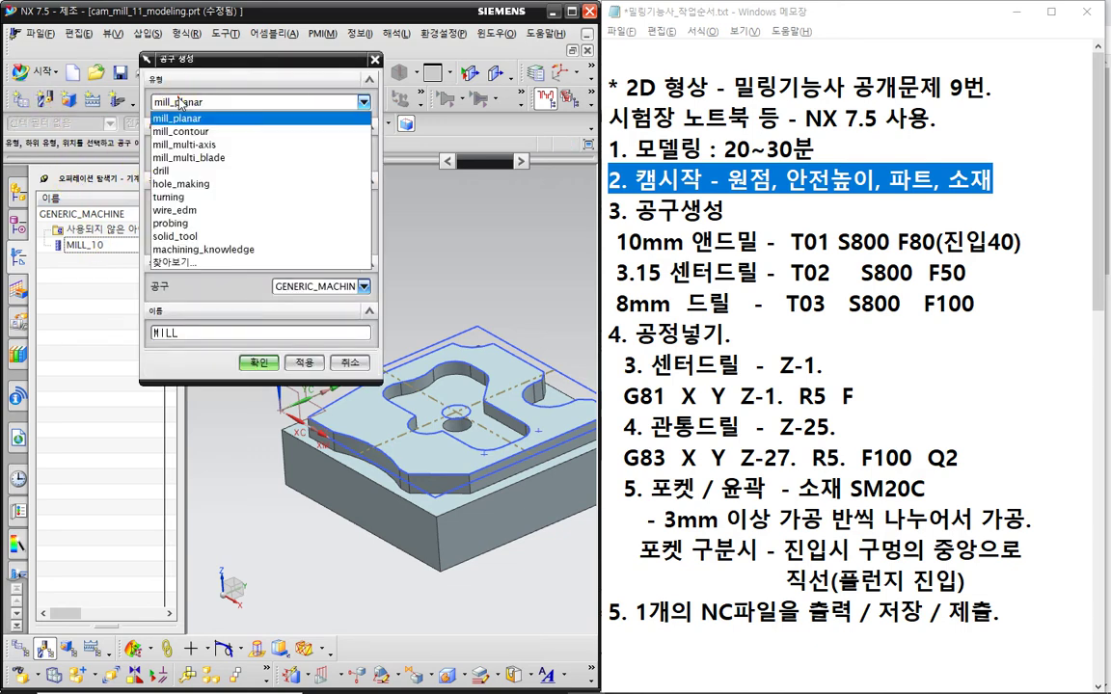
left_click(180, 183)
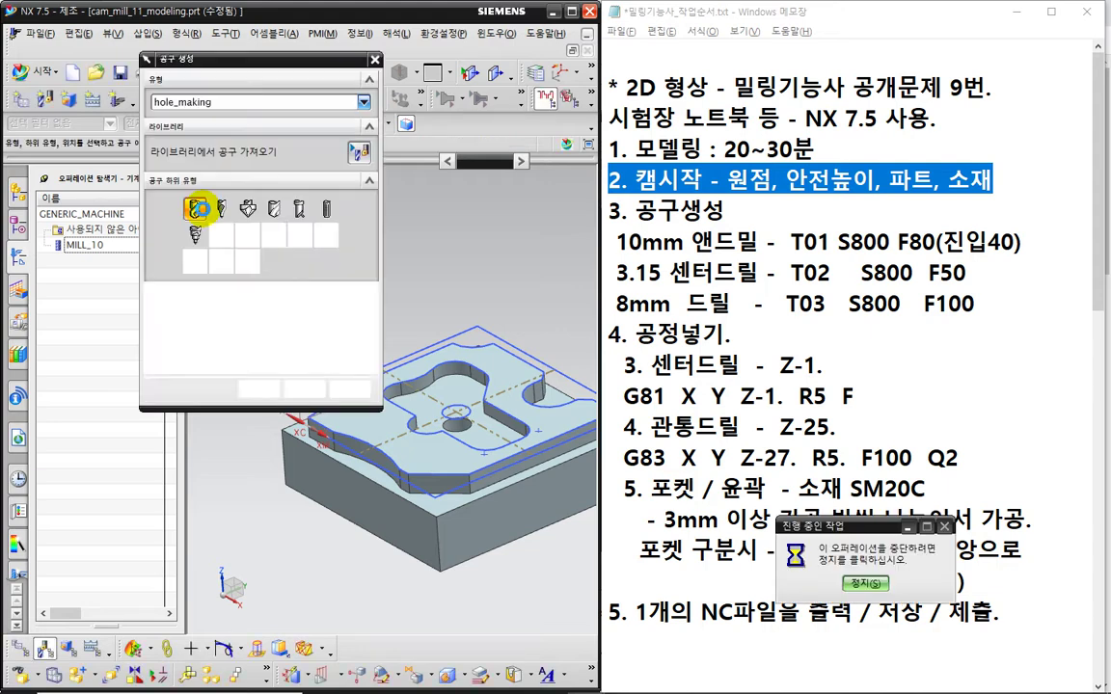
left_click(221, 210)
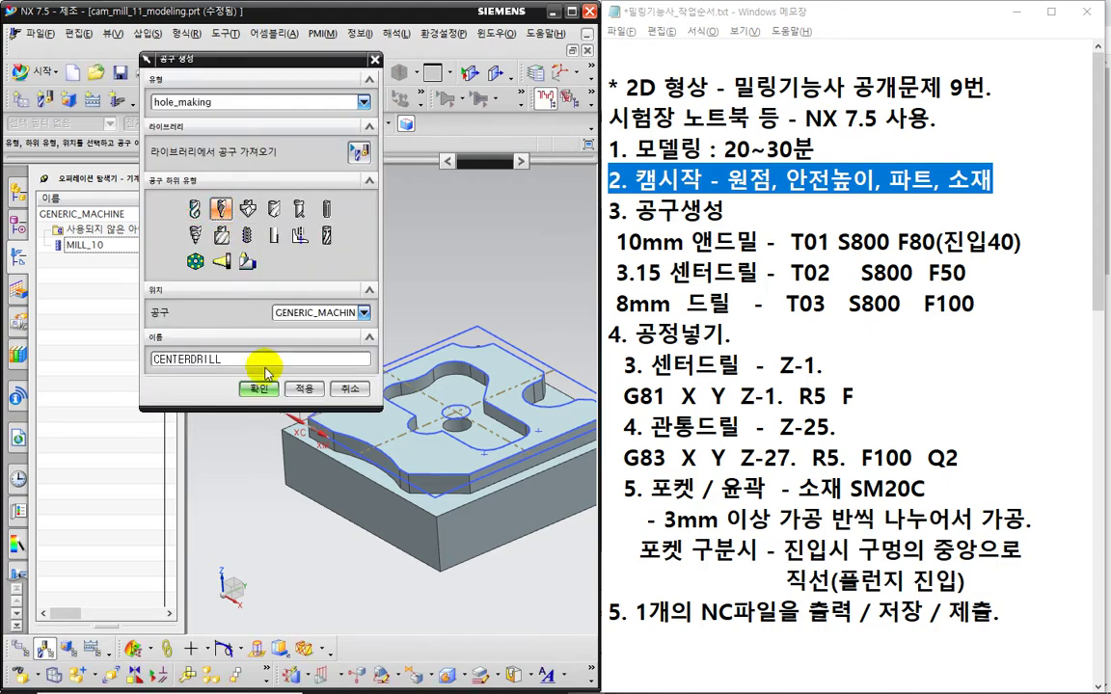
left_click(269, 392)
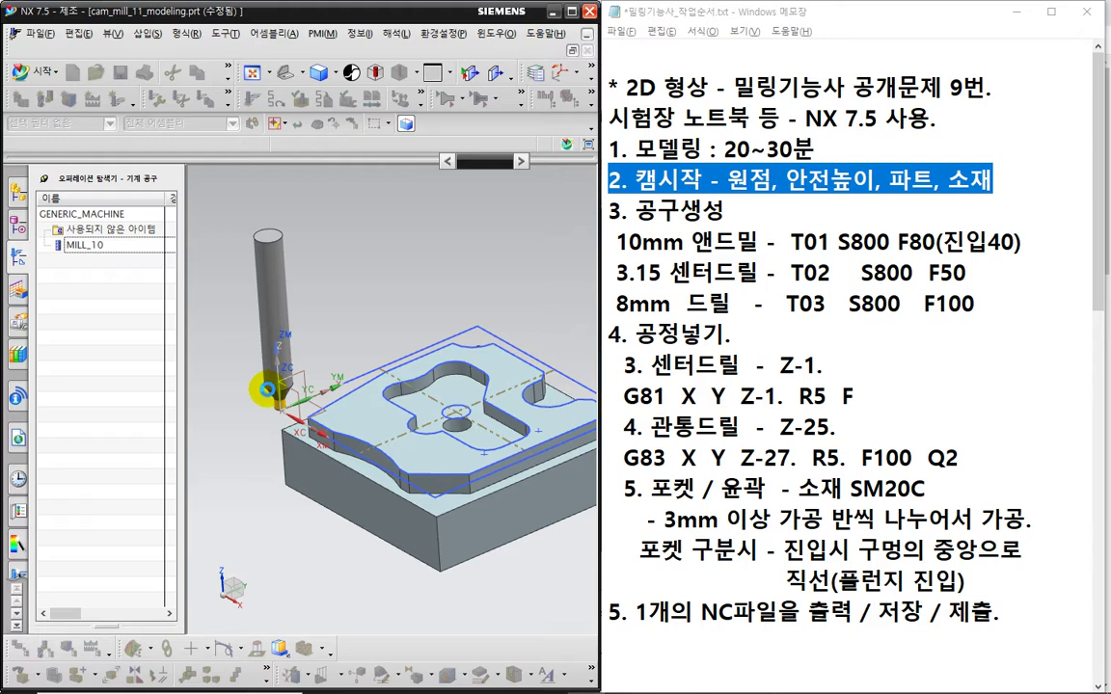
left_click_drag(331, 508, 376, 513)
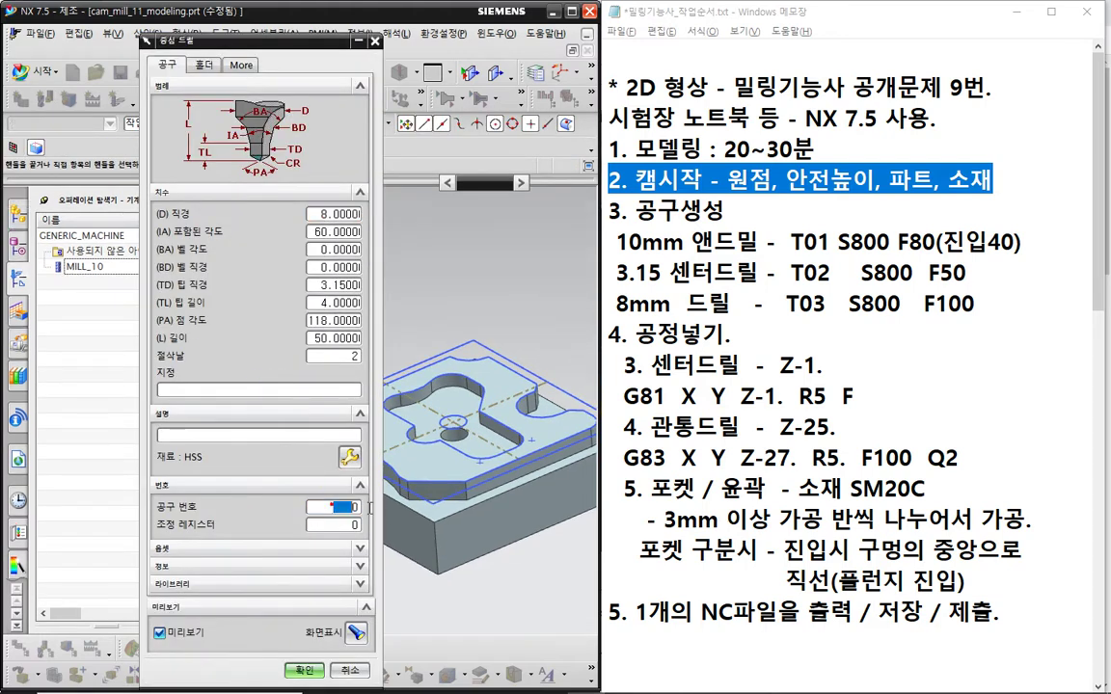
type("2")
left_click(347, 530)
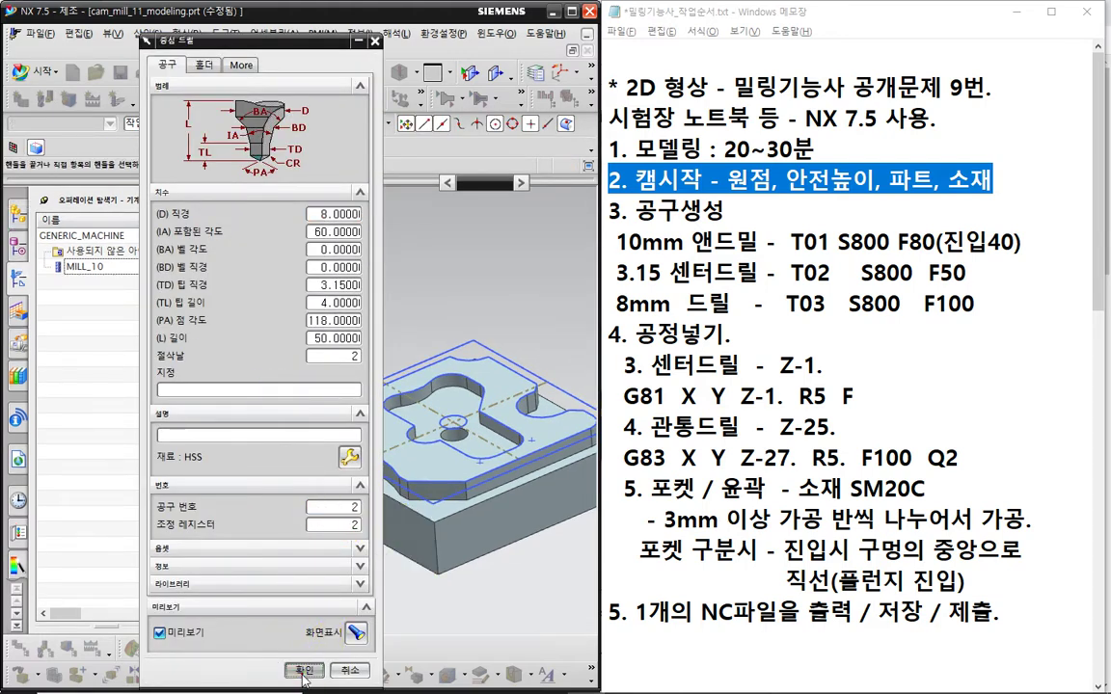
left_click(302, 672)
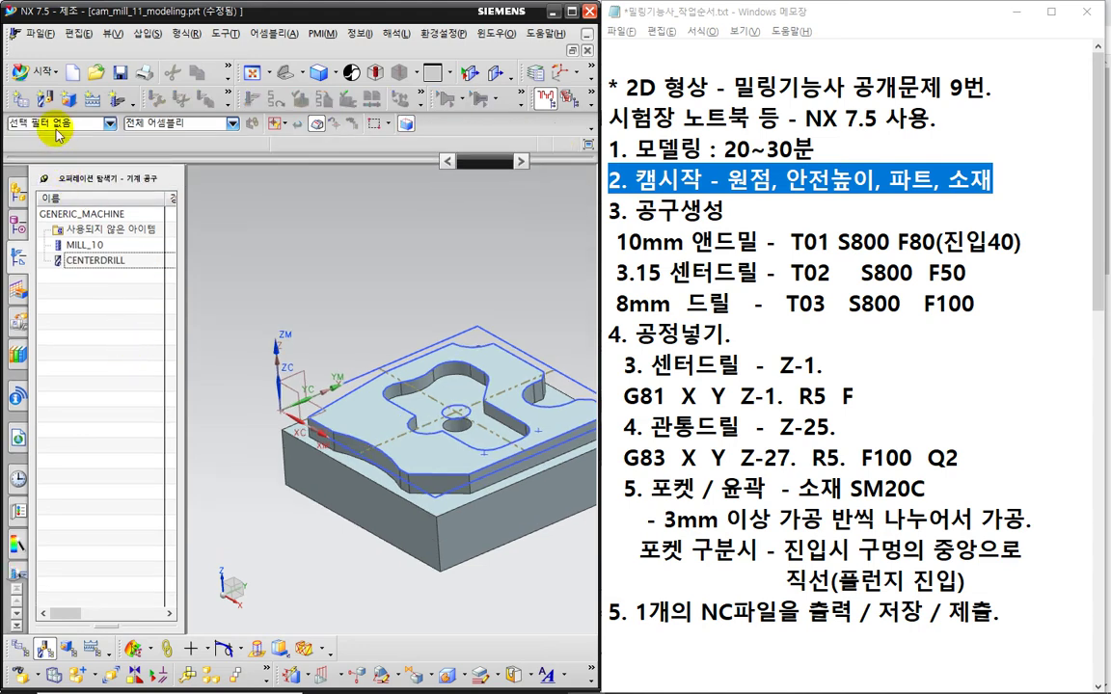
Step: Create a hole_making standard drill named STD_DRILL_8 with diameter 8, tool number 3 and adjust register 3
left_click(45, 97)
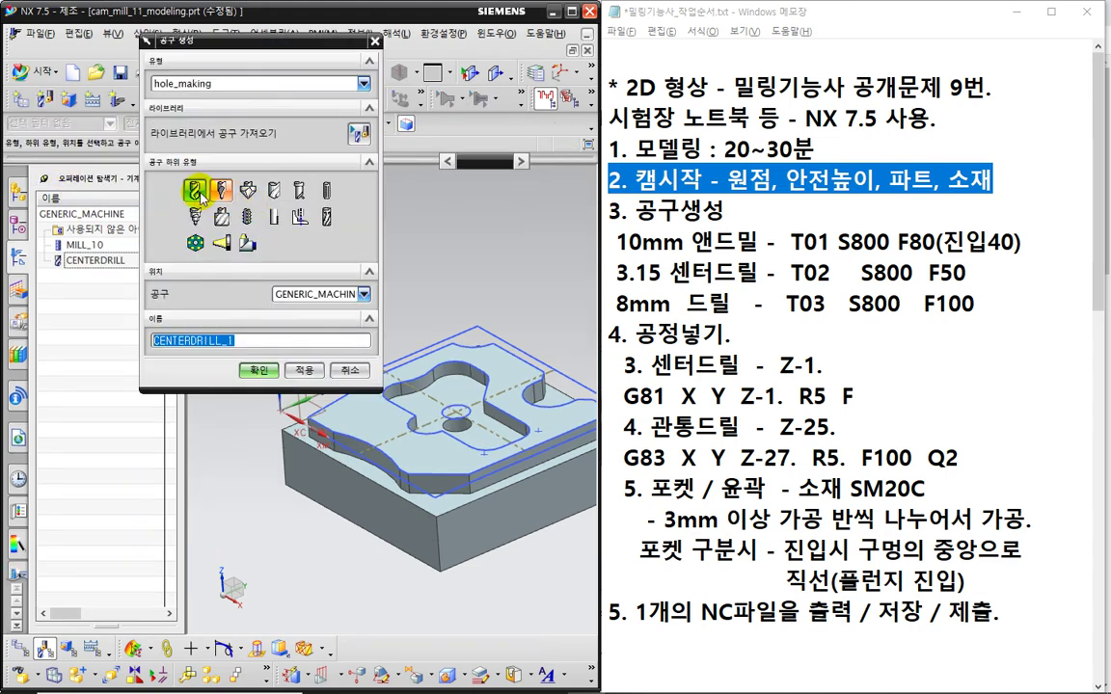
left_click(195, 190)
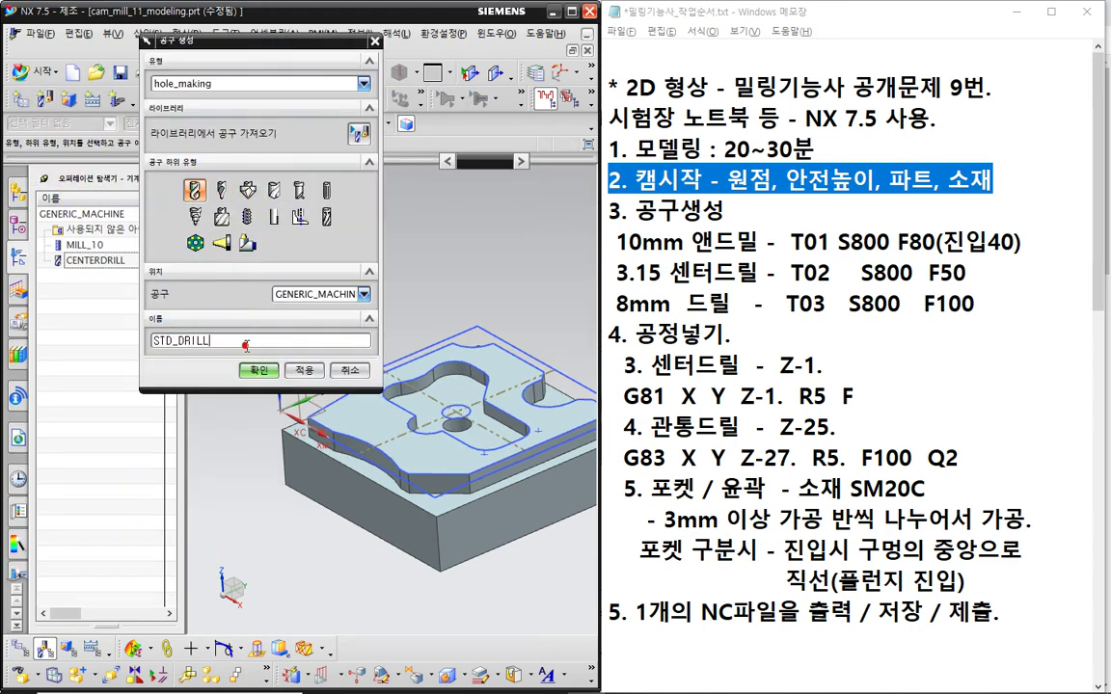
left_click(278, 369)
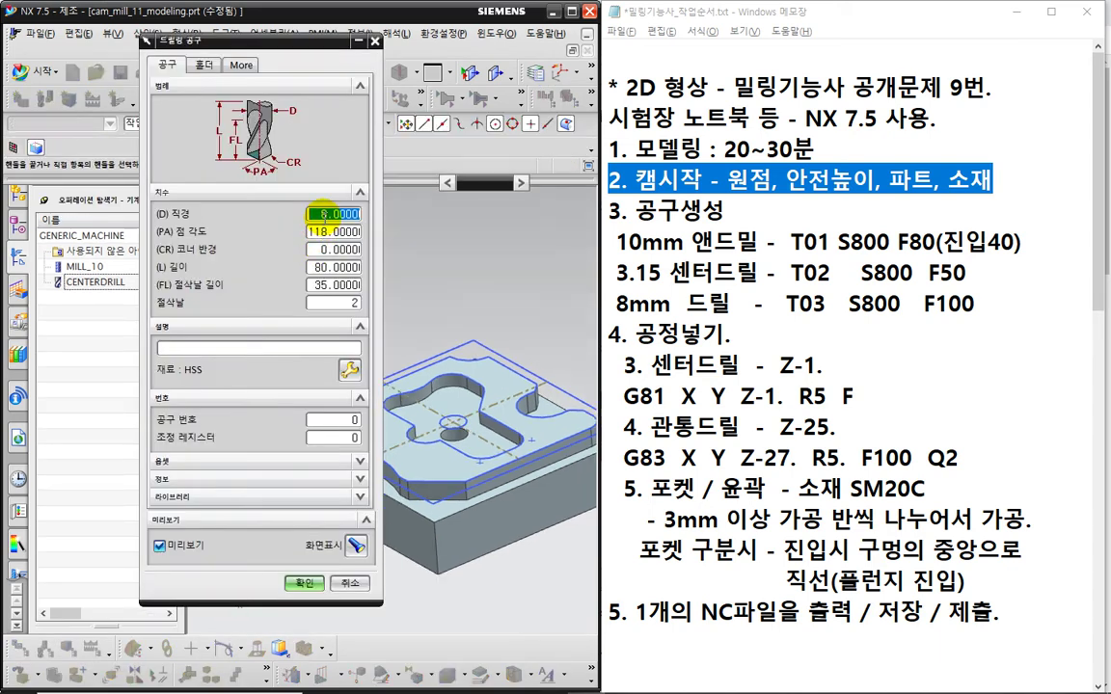
left_click(333, 419)
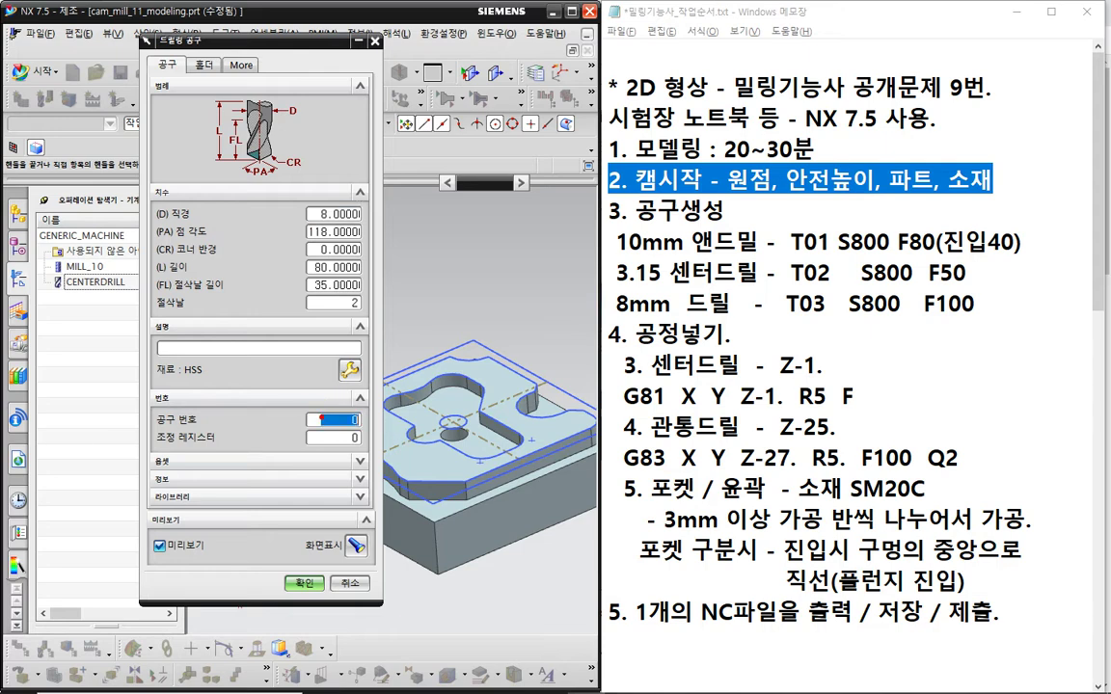
type("3")
left_click(347, 438)
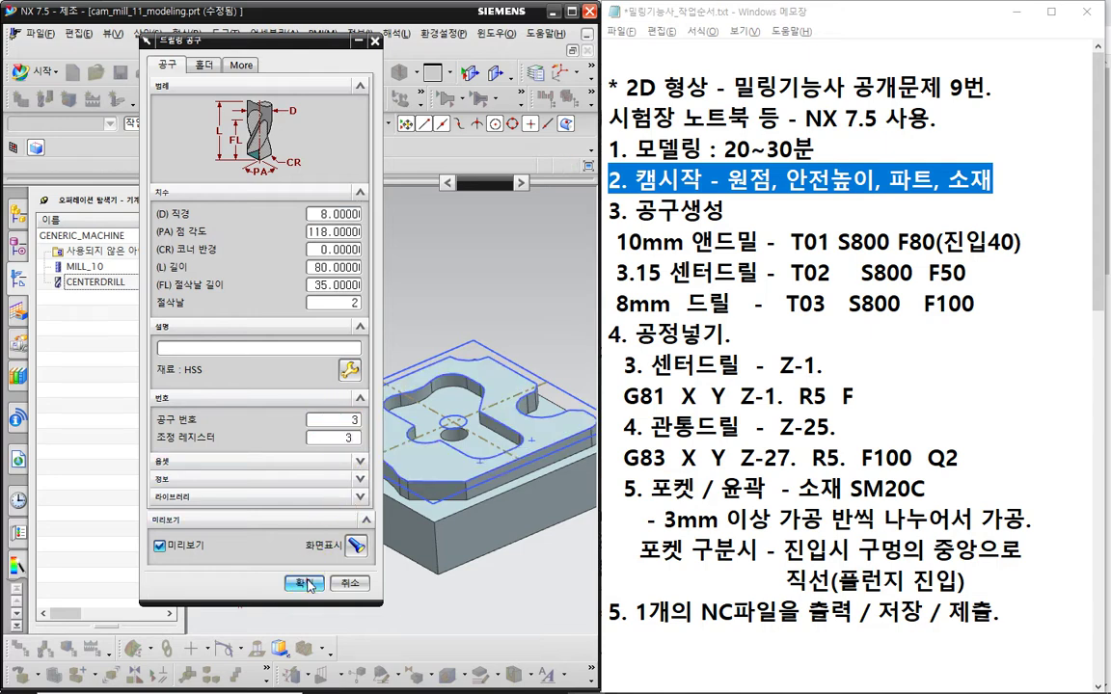
left_click(307, 584)
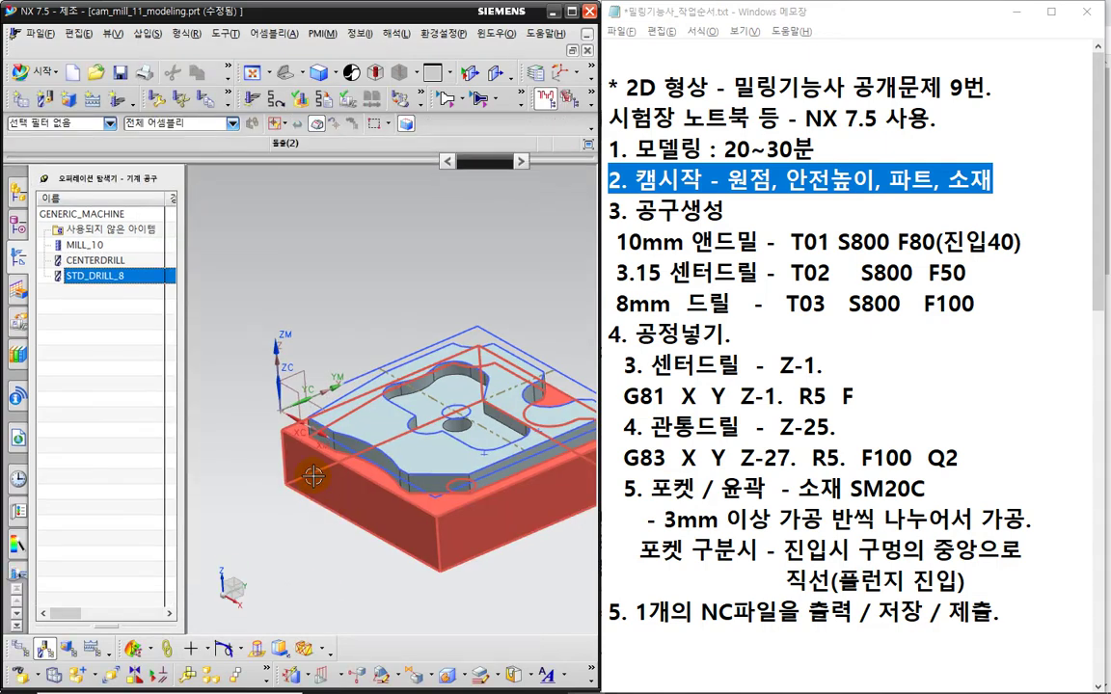
Step: Switch the operation navigator to the geometry view (지오메트리 뷰)
middle_click_drag(313, 476, 273, 417, "shift")
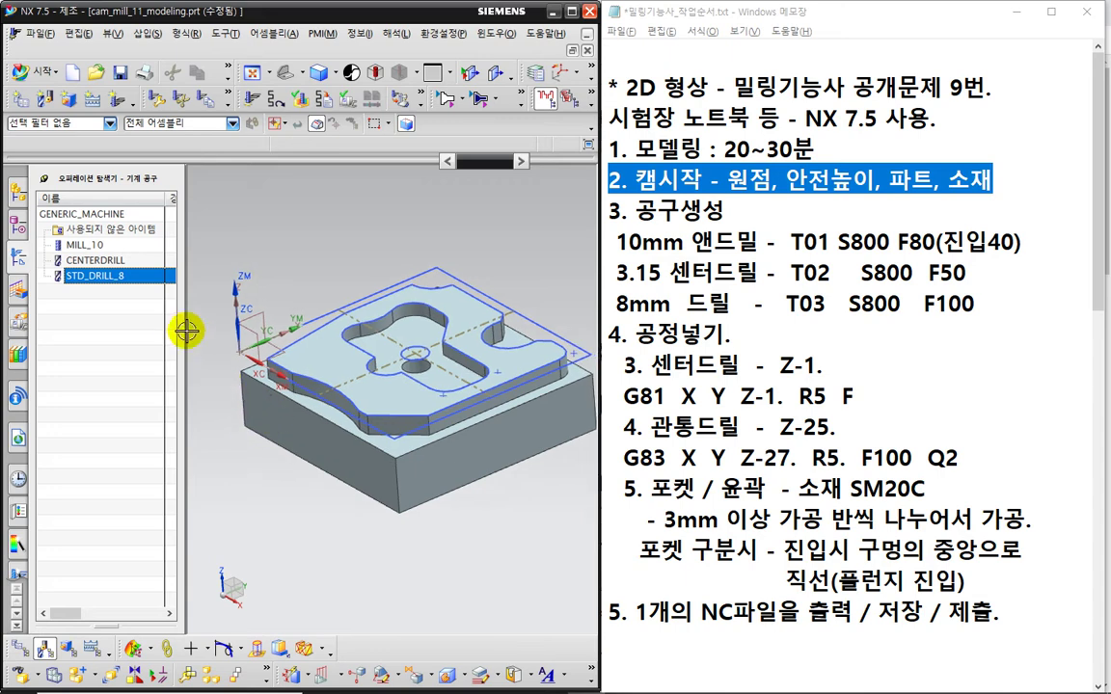
left_click_drag(182, 330, 169, 358)
right_click(84, 295)
left_click(92, 332)
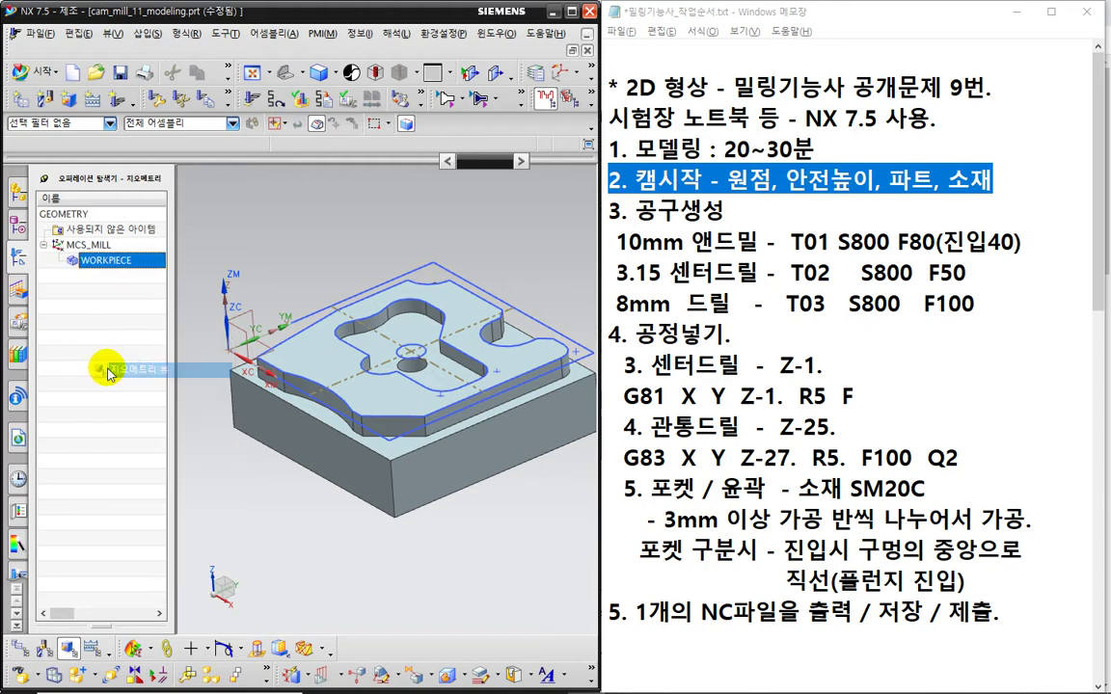
left_click(108, 365)
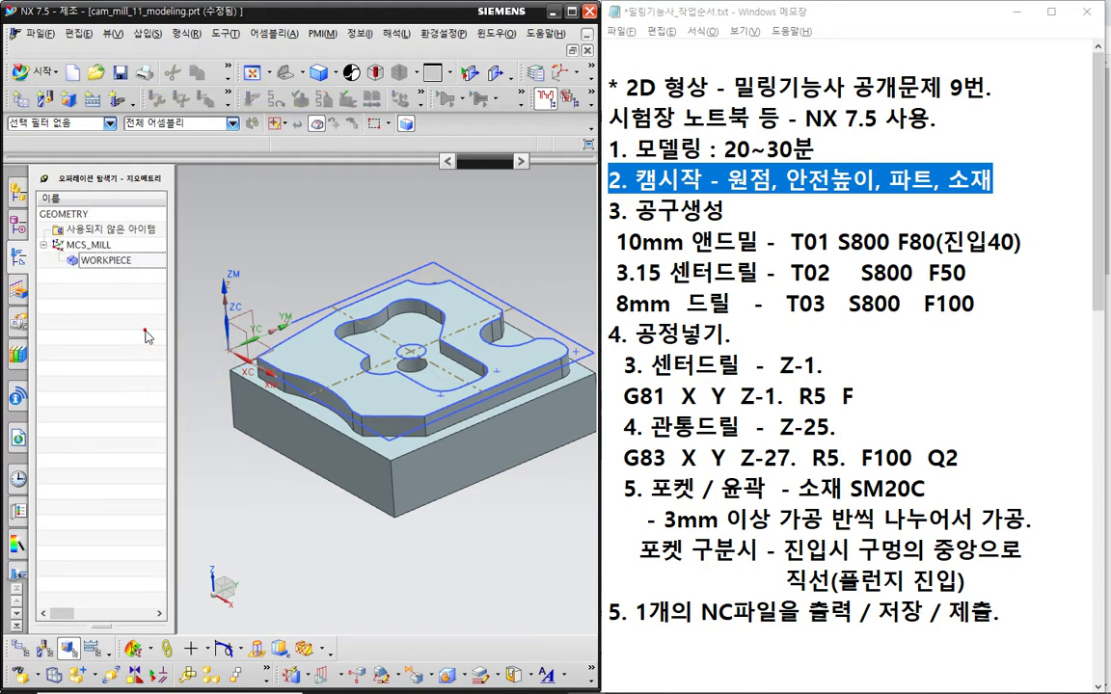
Step: Create a drill-type SPOT_DRILLING operation using the CENTERDRILL tool, WORKPIECE geometry and DRILL_METHOD
left_click(119, 100)
left_click(173, 84)
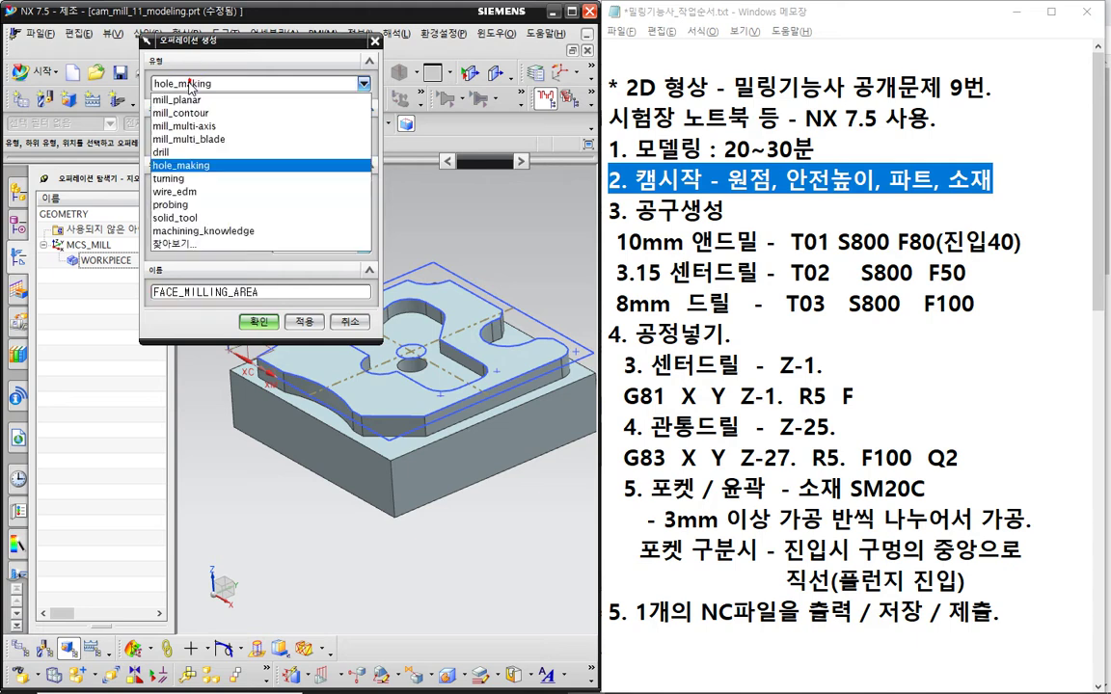
left_click(179, 140)
middle_click(183, 133)
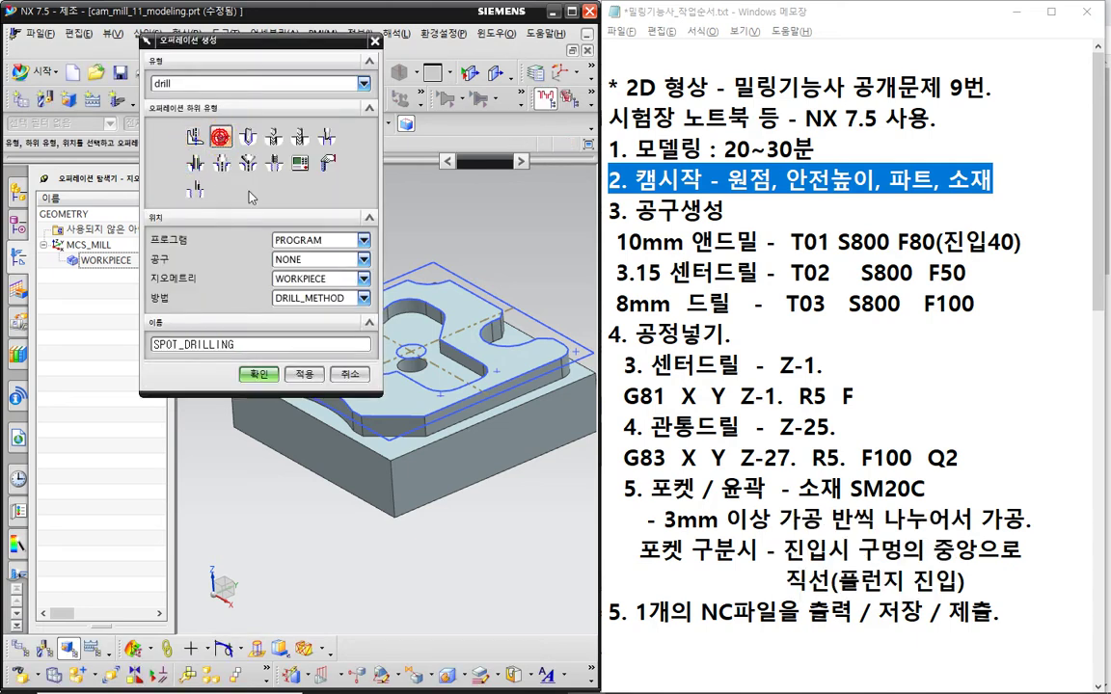
left_click(285, 259)
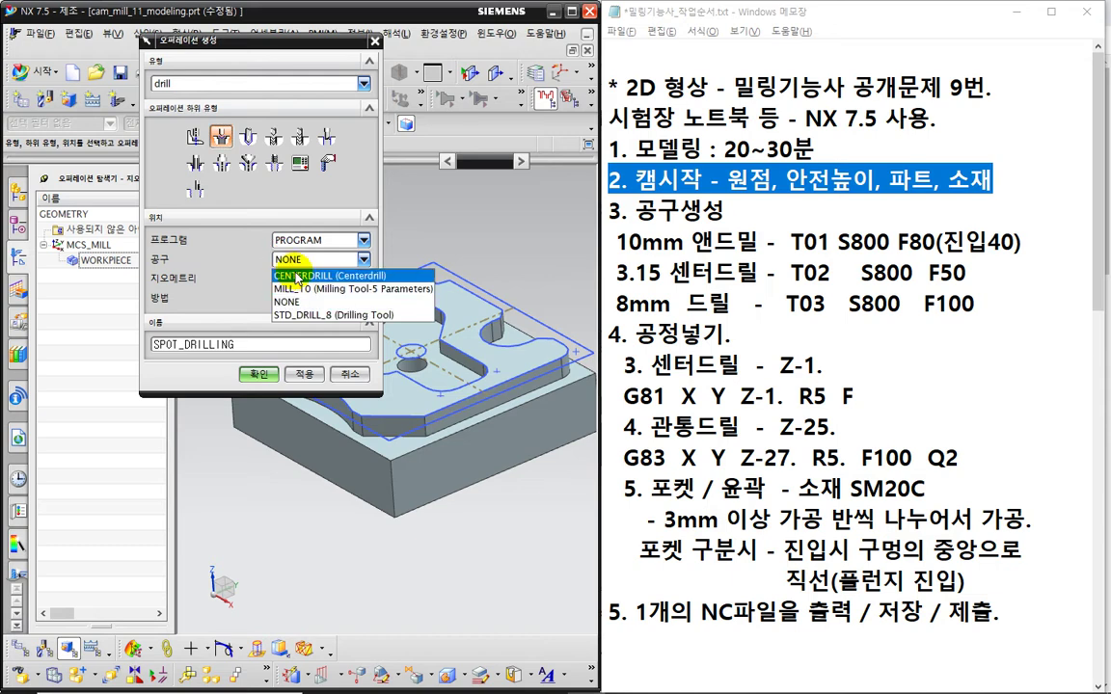
left_click(298, 277)
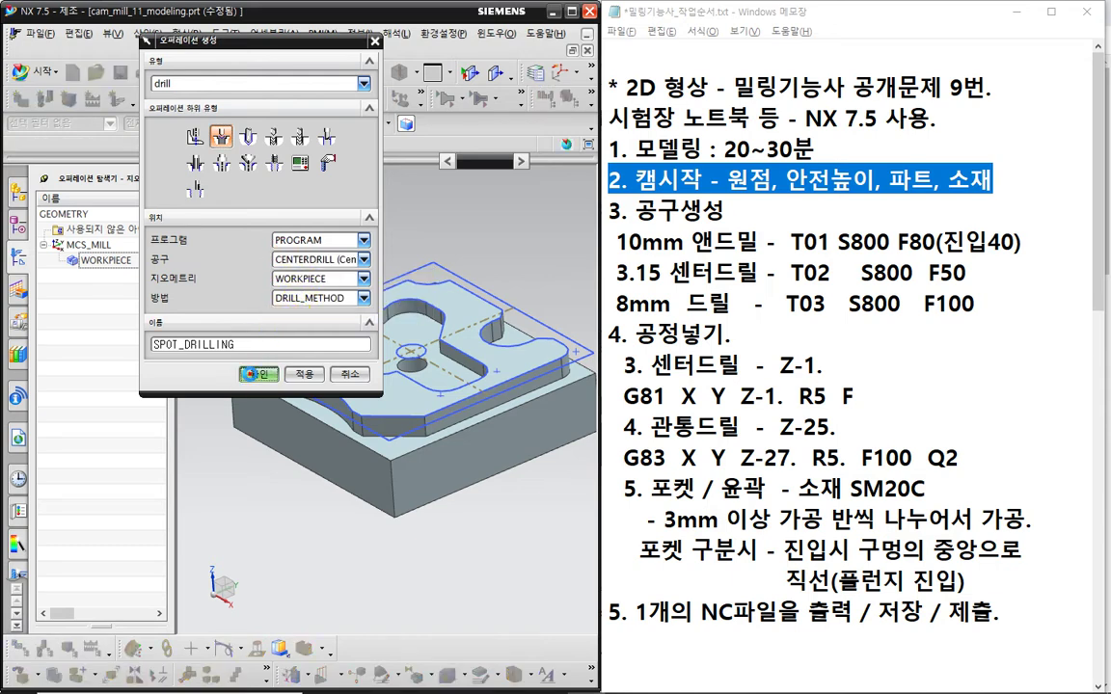
left_click(253, 375)
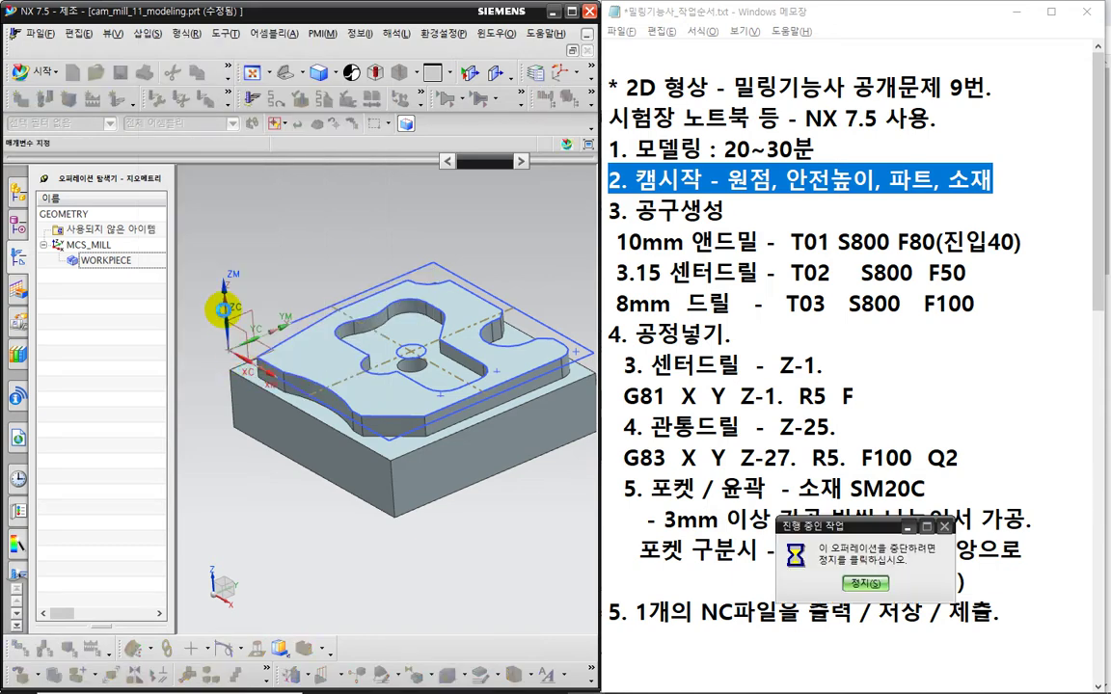
Step: Specify the circle at the centre of the pocket as the hole for the spot drilling operation
left_click(332, 114)
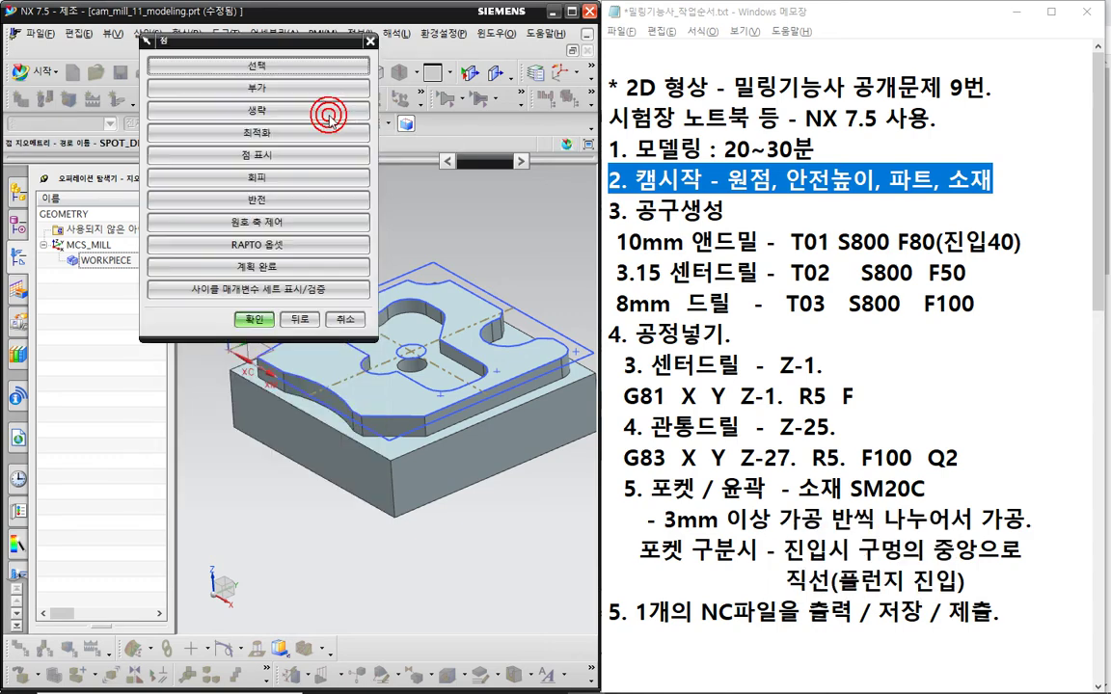
left_click(257, 70)
scroll(415, 348, "up", 3)
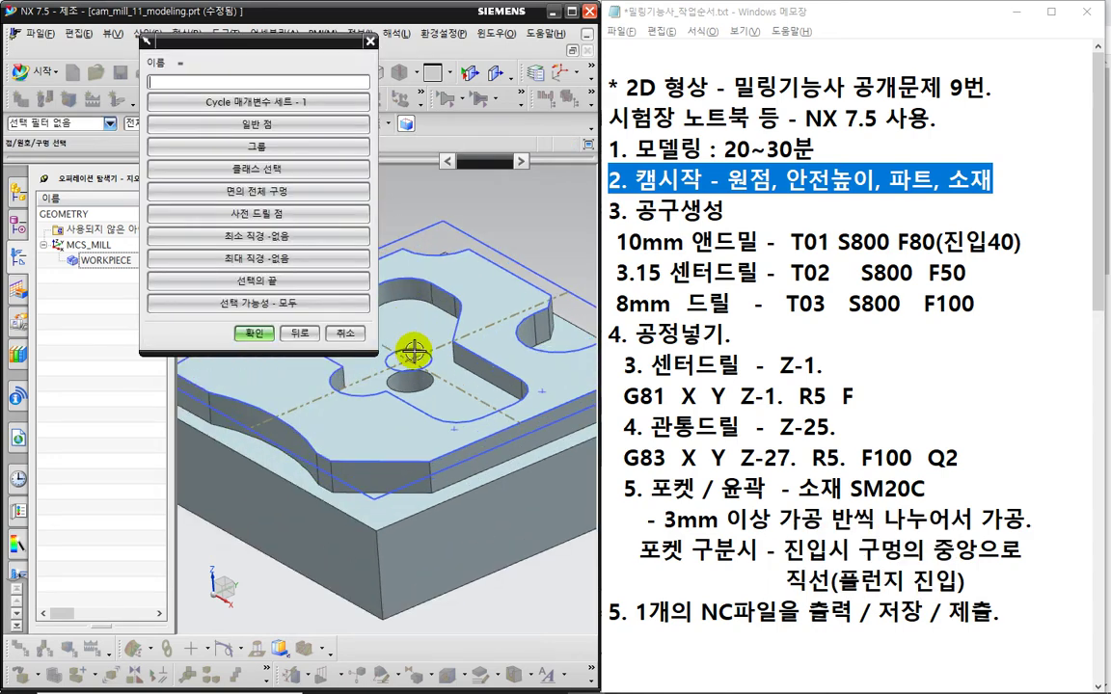
left_click(413, 356)
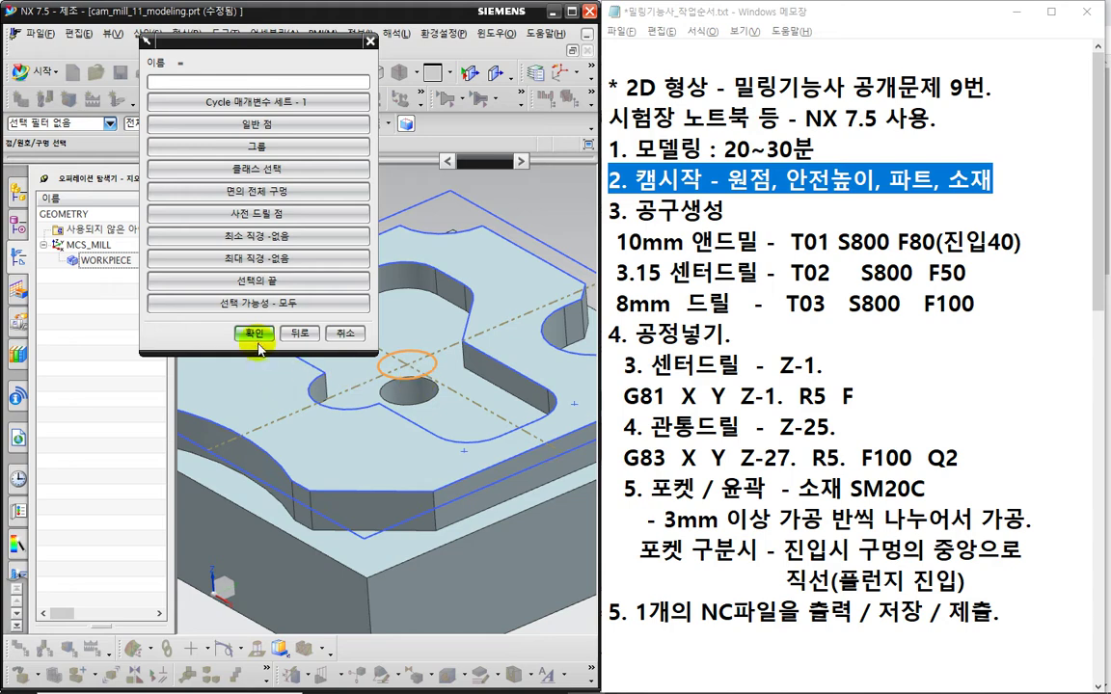
left_click(255, 334)
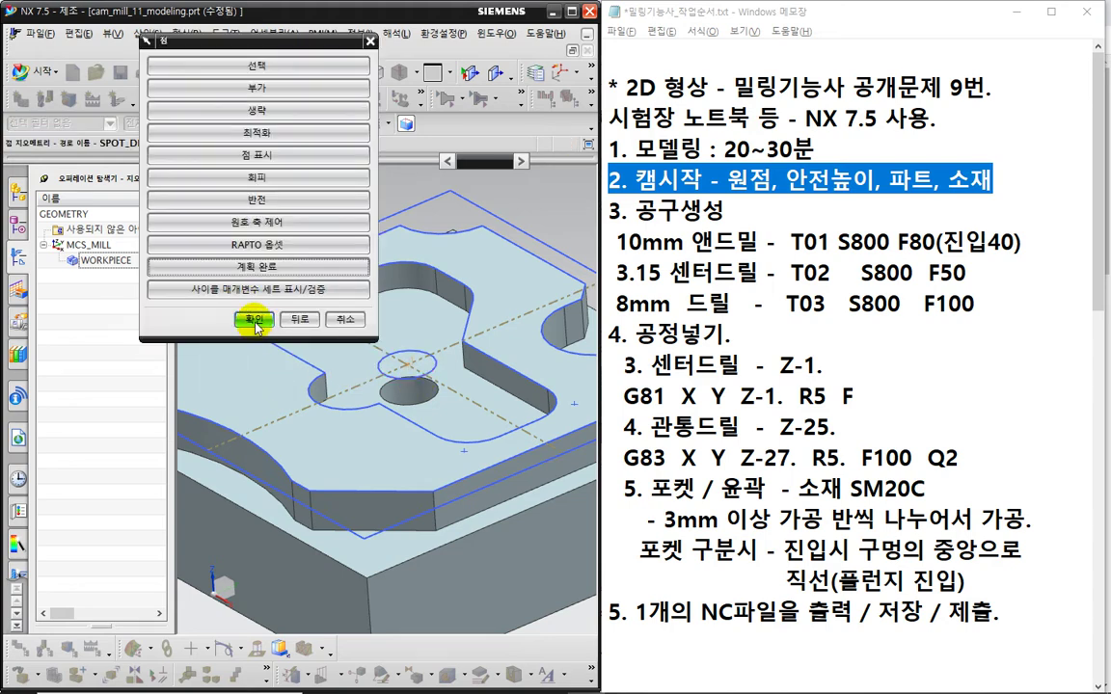
left_click(250, 317)
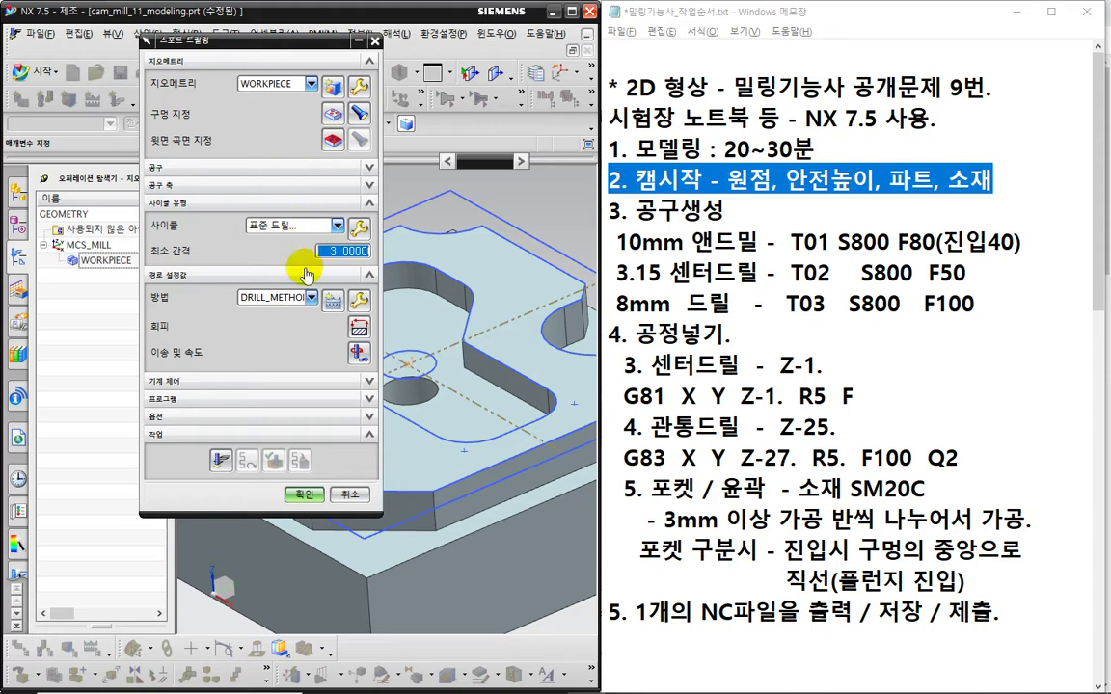
Step: Set the standard drill cycle's tip depth to 1, turn Dwell off (꺼짐), and set the minimum clearance to 5
left_click(358, 227)
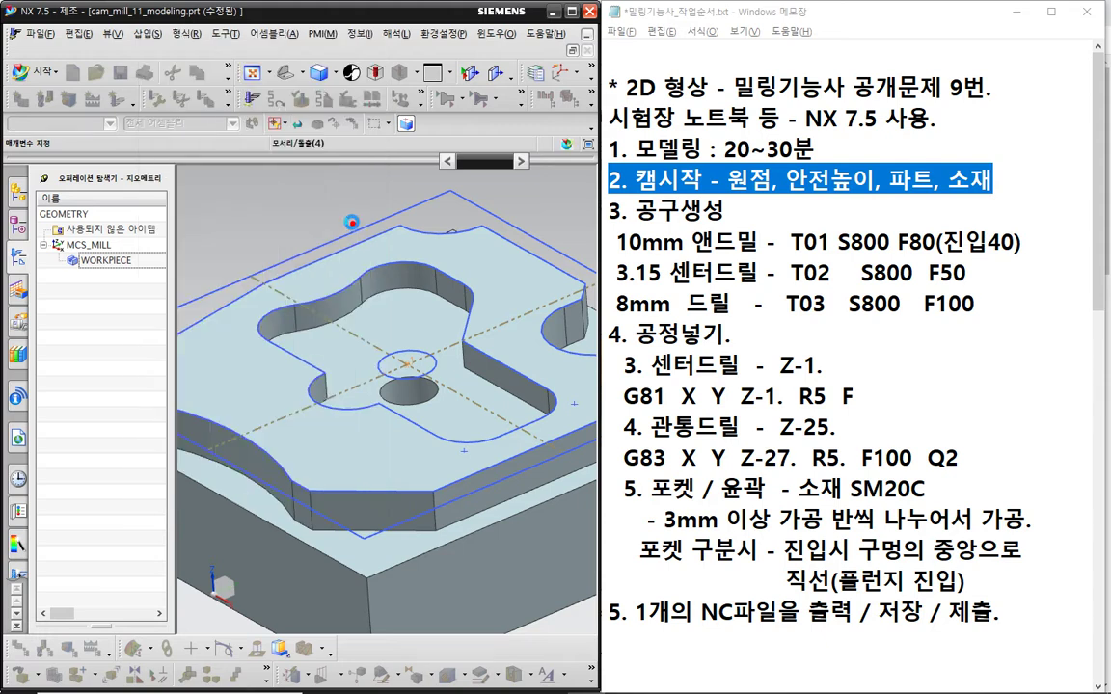
left_click(269, 117)
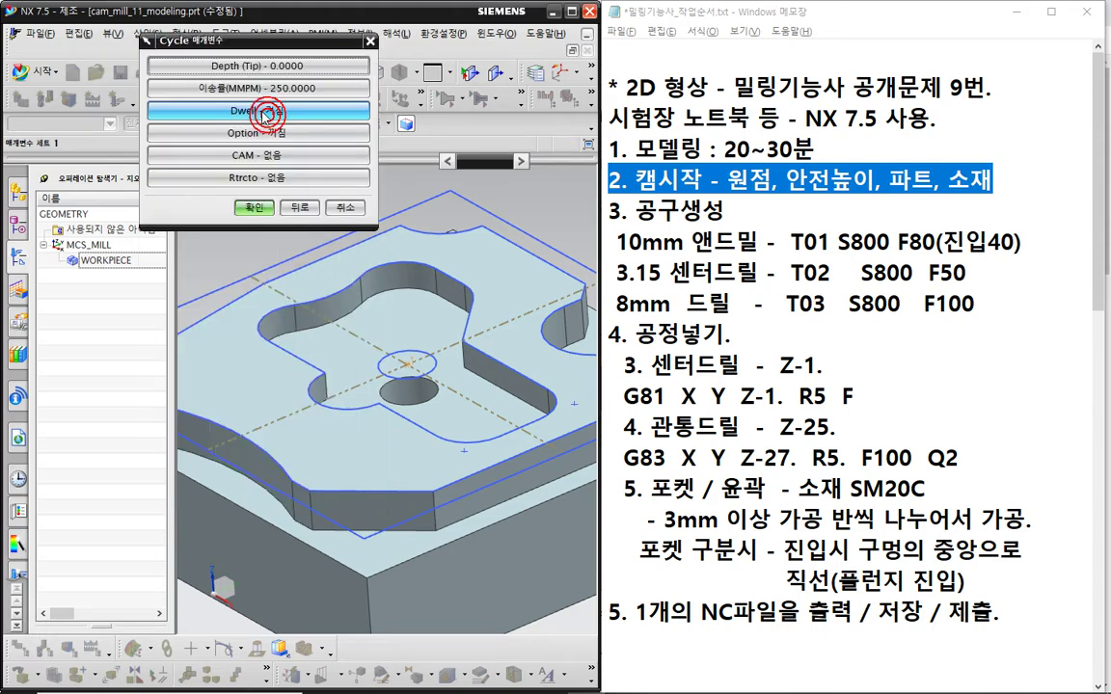
left_click(232, 60)
left_click(231, 92)
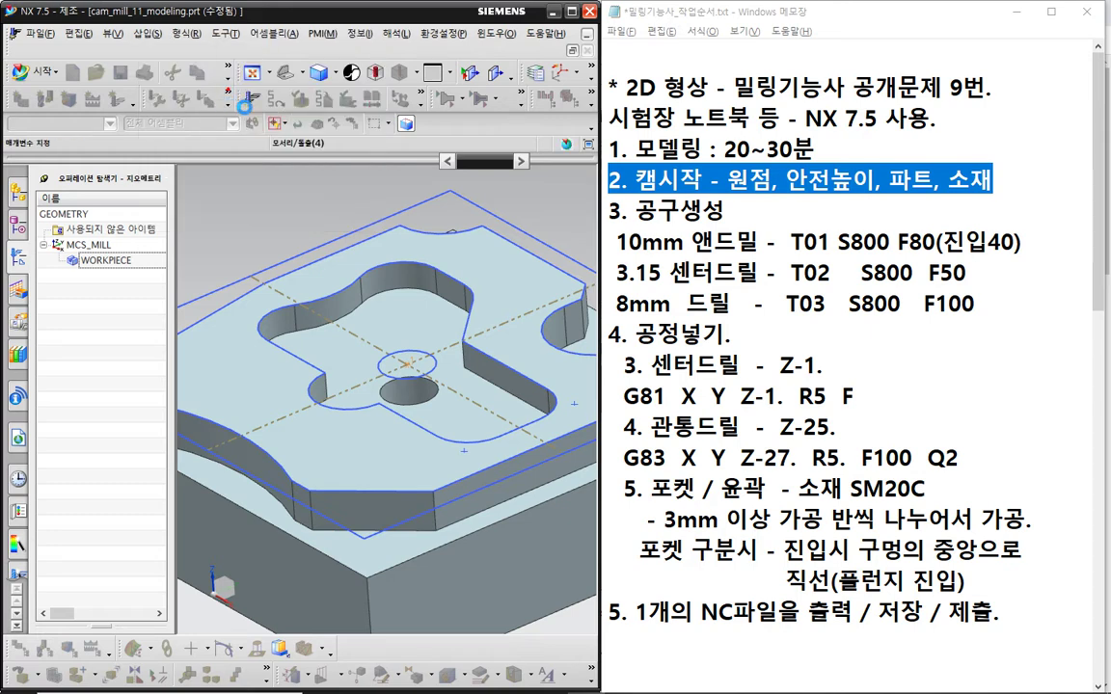
left_click(254, 89)
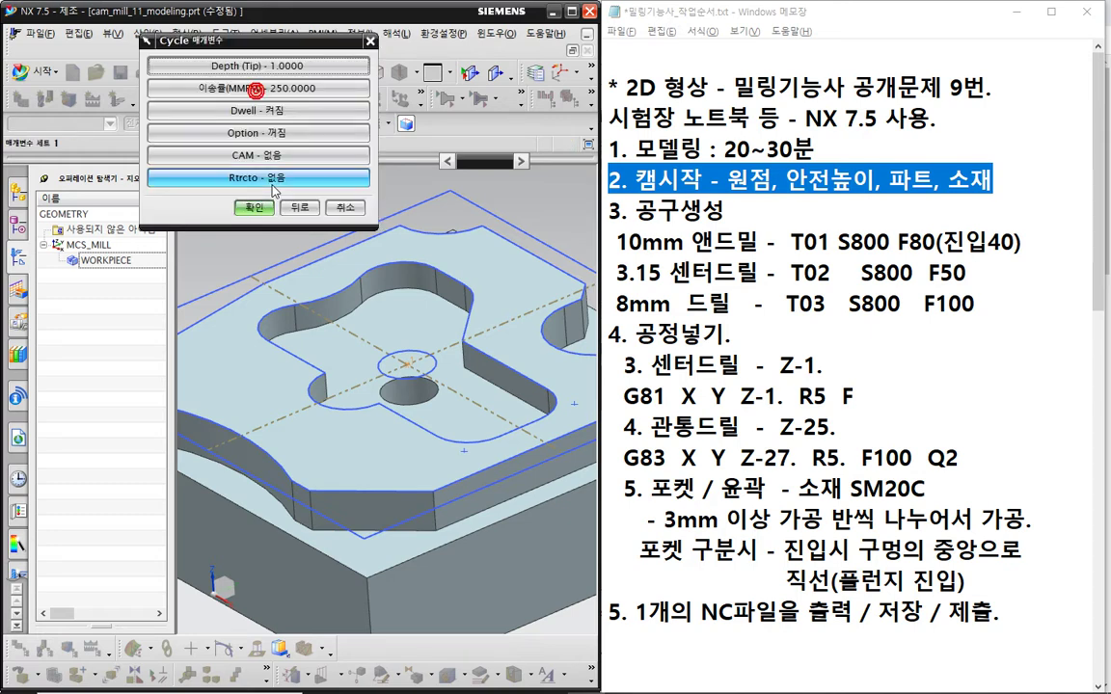
left_click(244, 109)
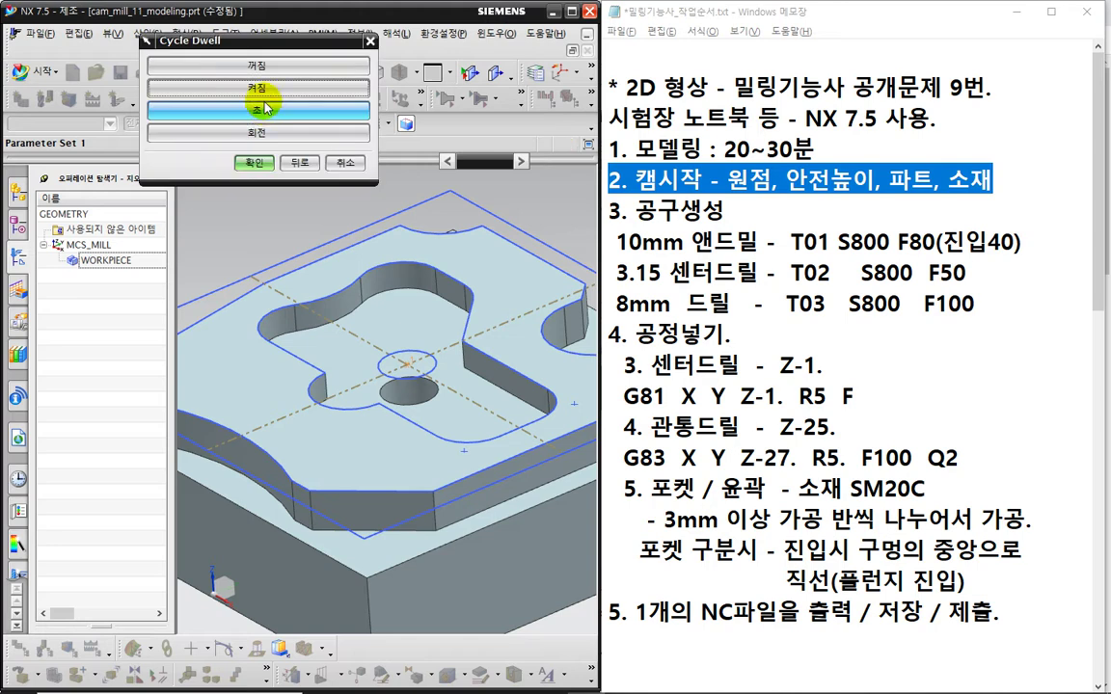
left_click(247, 102)
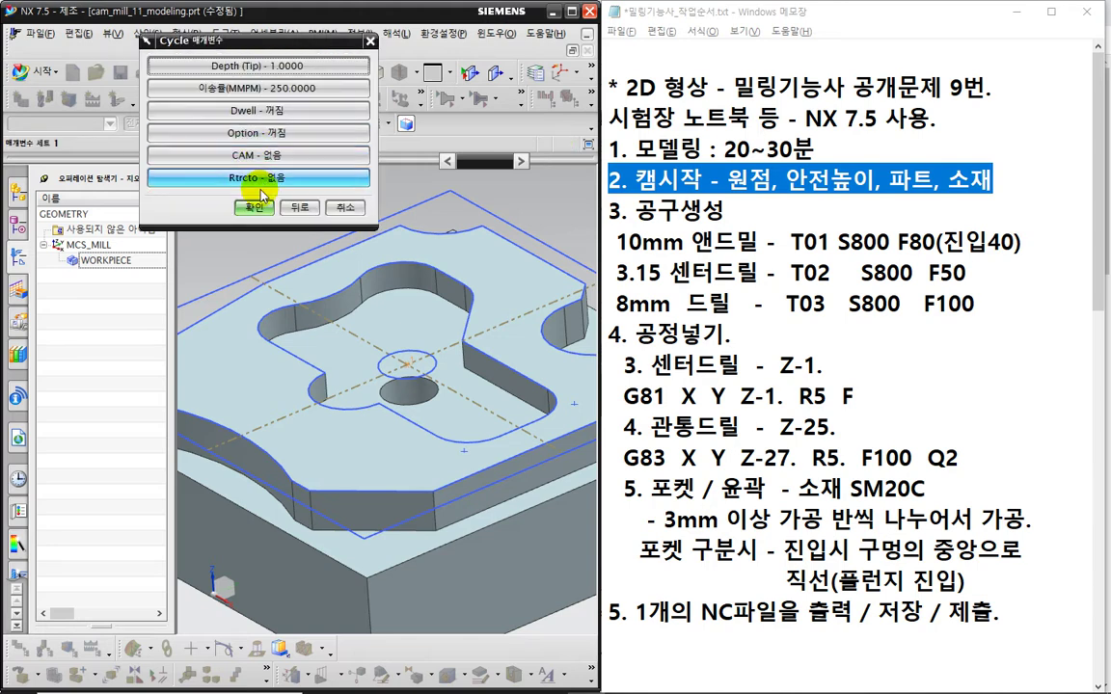
left_click(230, 201)
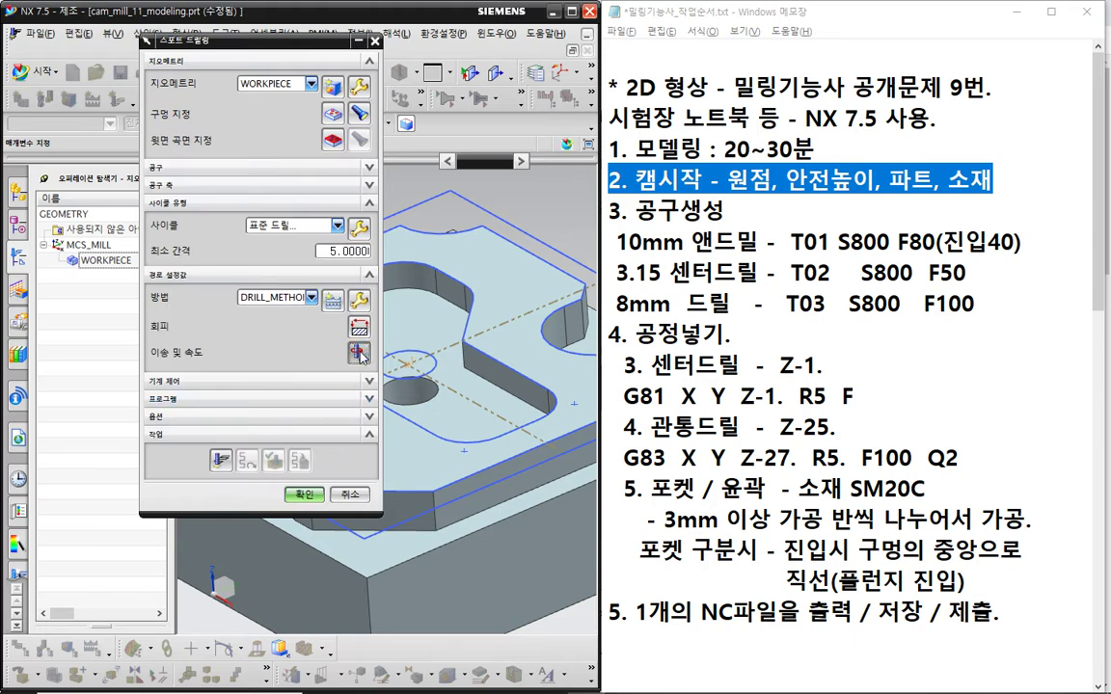
Step: Set the spot drilling spindle speed to 800 rpm and cut feed rate to 50, and generate its toolpath
left_click(359, 353)
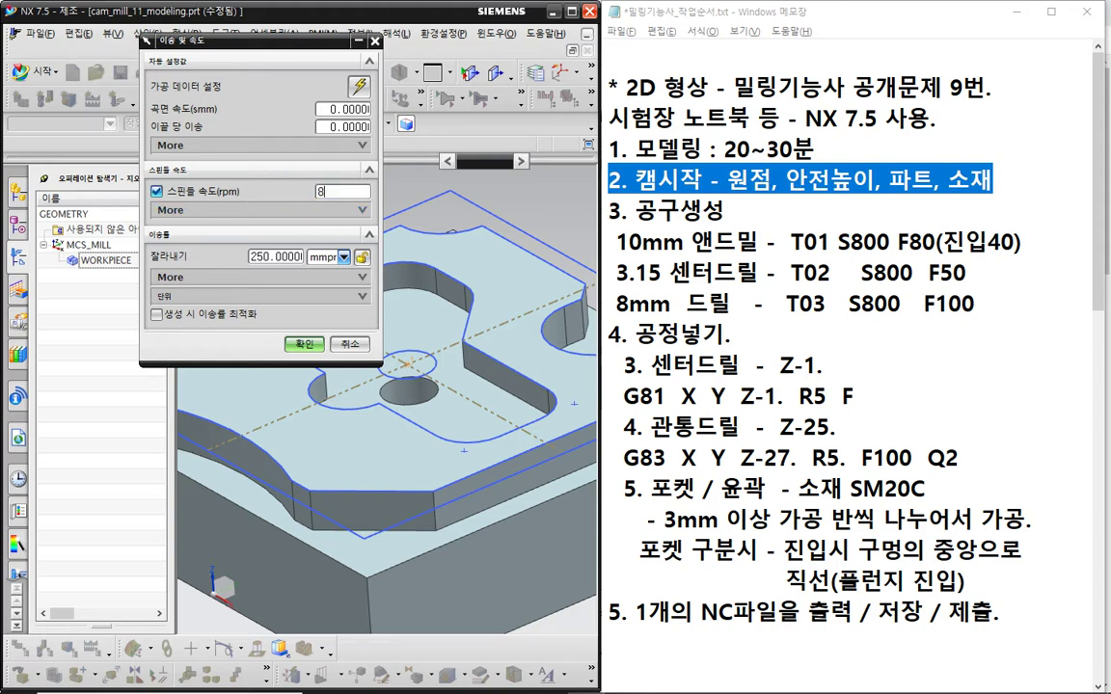
double_click(275, 257)
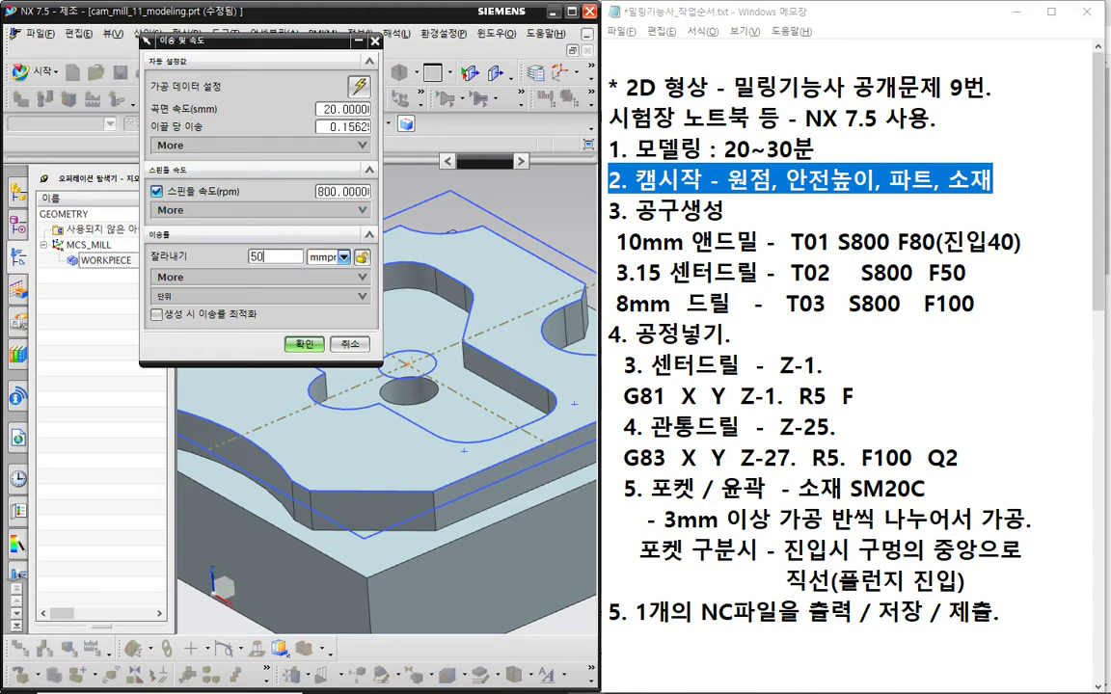
left_click(257, 276)
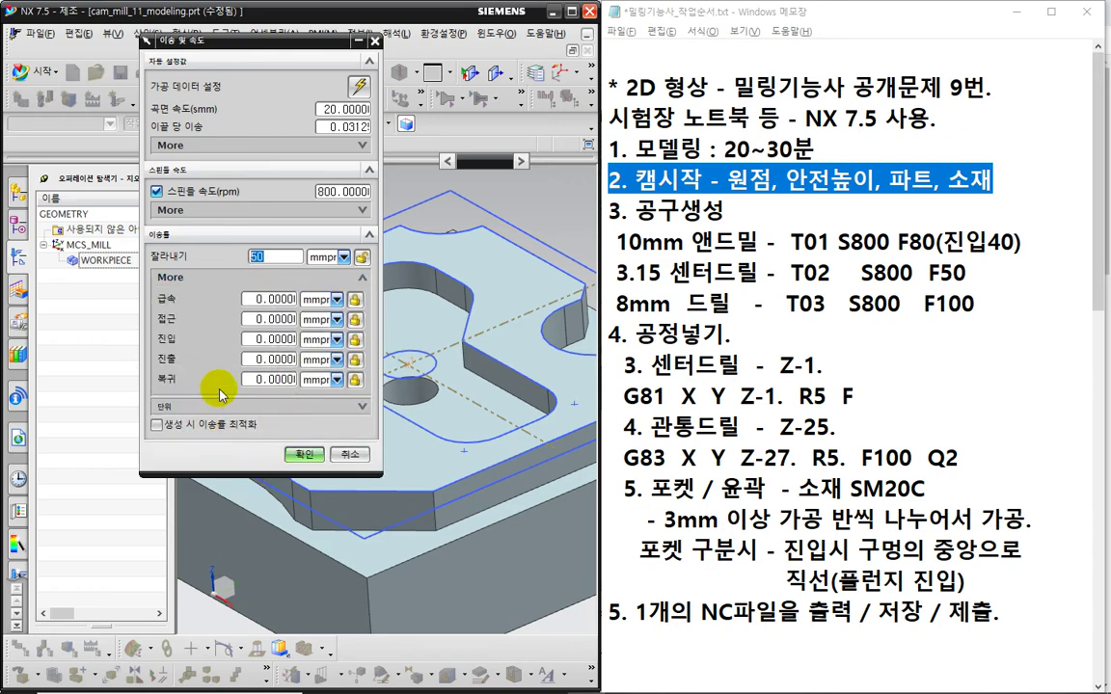
left_click(296, 459)
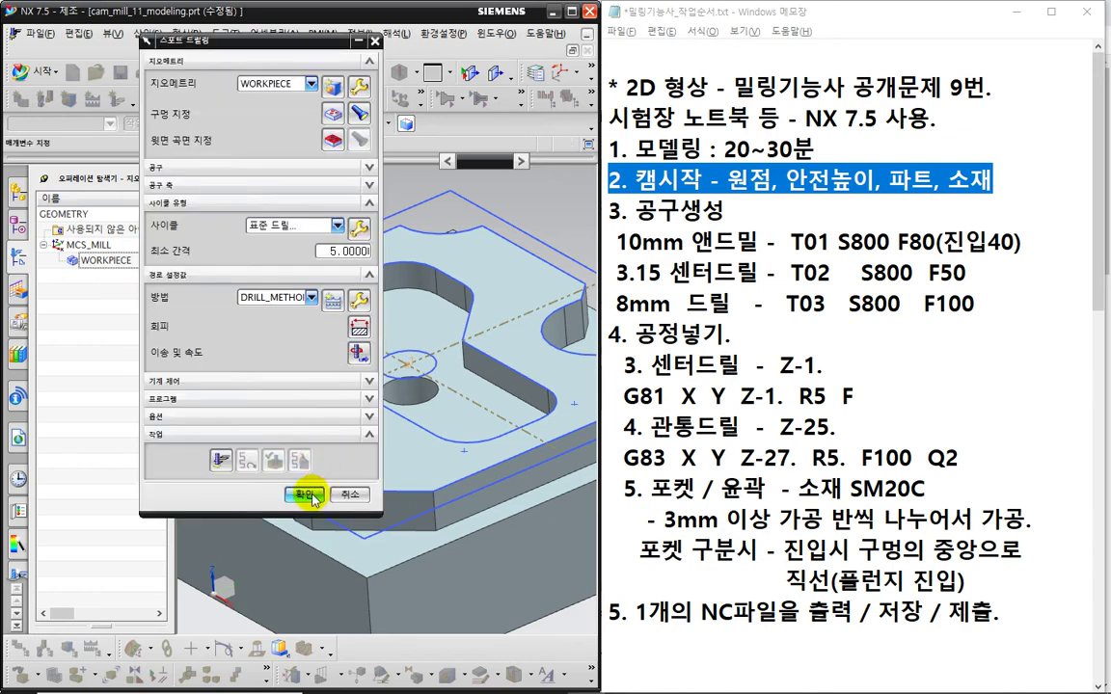
left_click(307, 493)
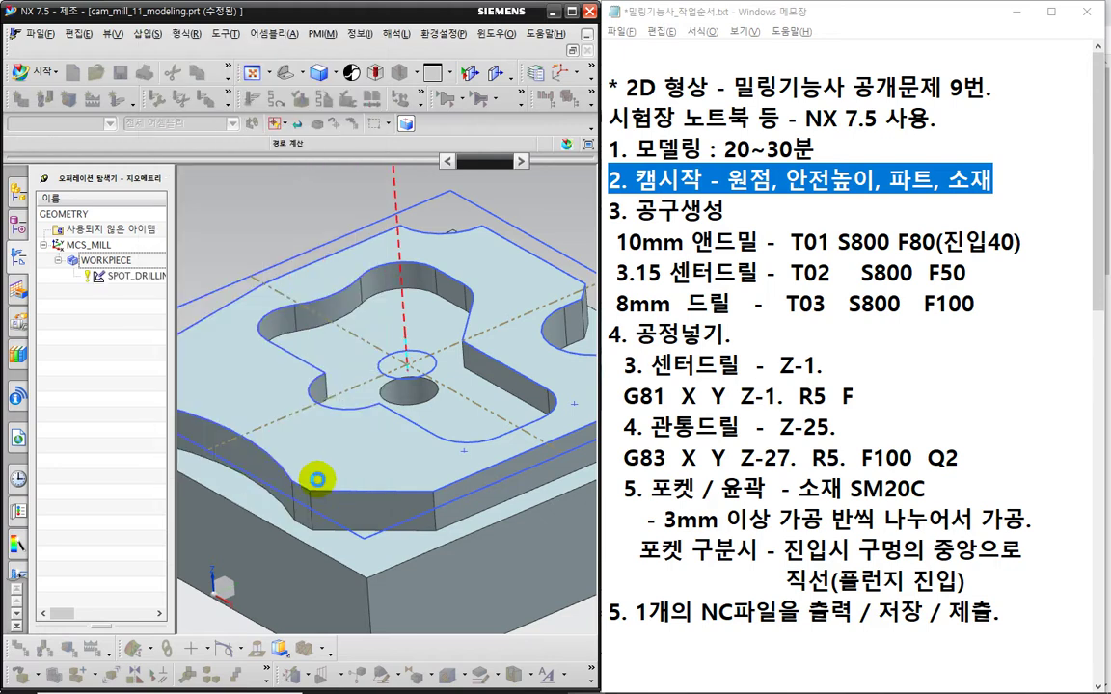
left_click(304, 497)
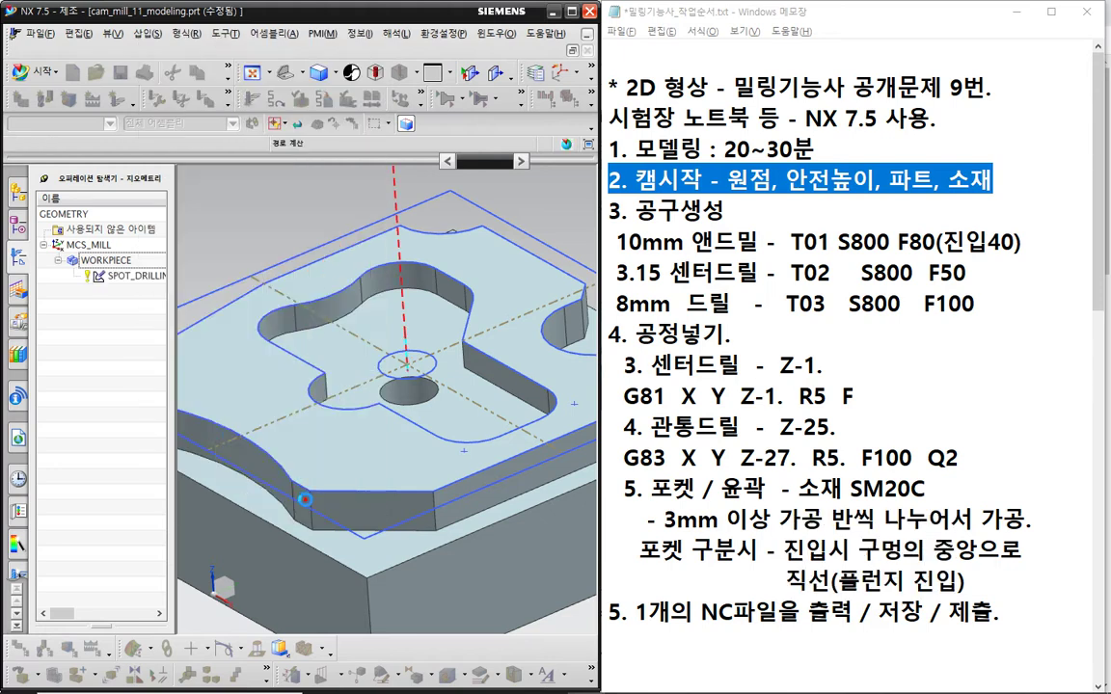
Step: Postprocess the SPOT_DRILLING operation with the TNV_40_3 postprocessor and list the output NC code
left_click(126, 276)
right_click(124, 277)
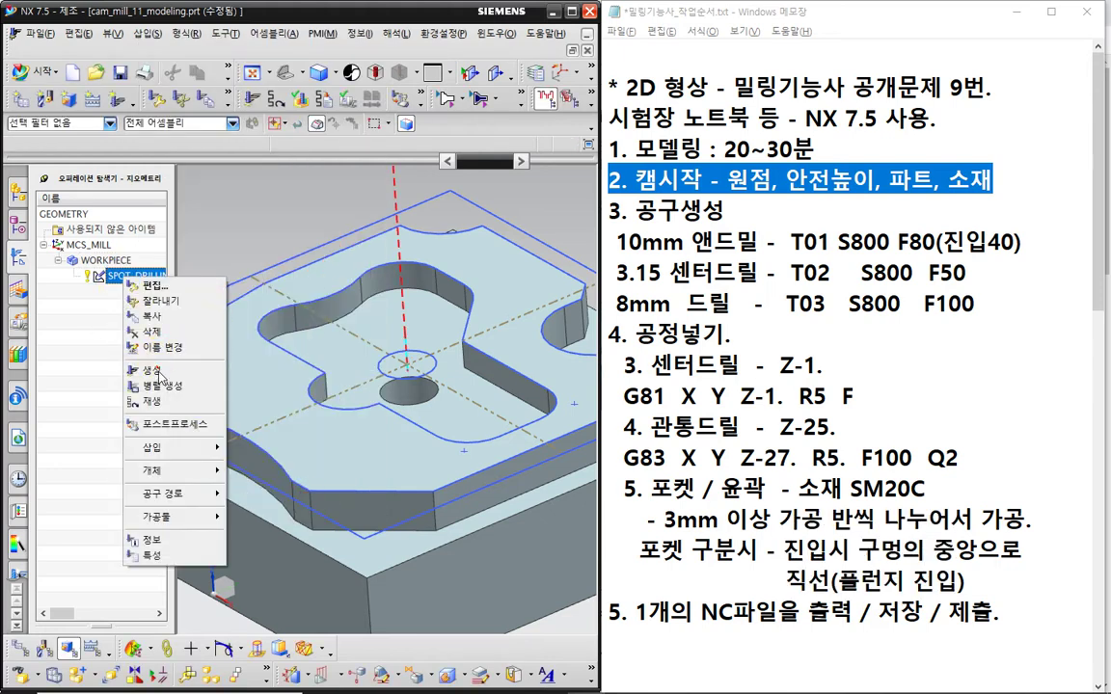
left_click(166, 424)
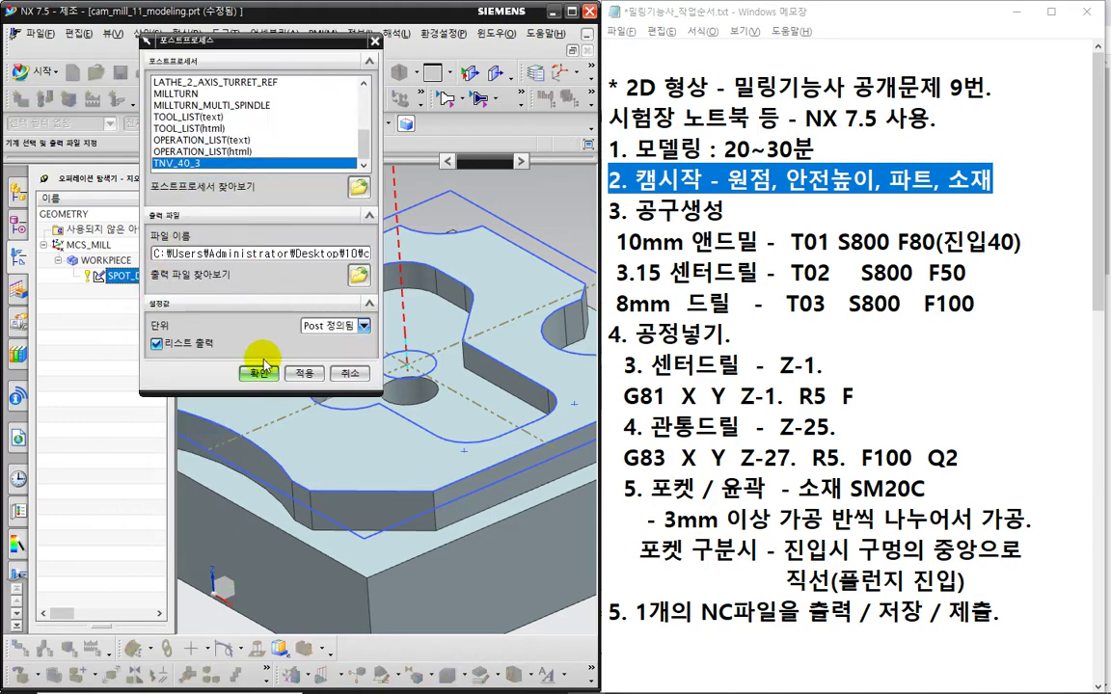
left_click(260, 375)
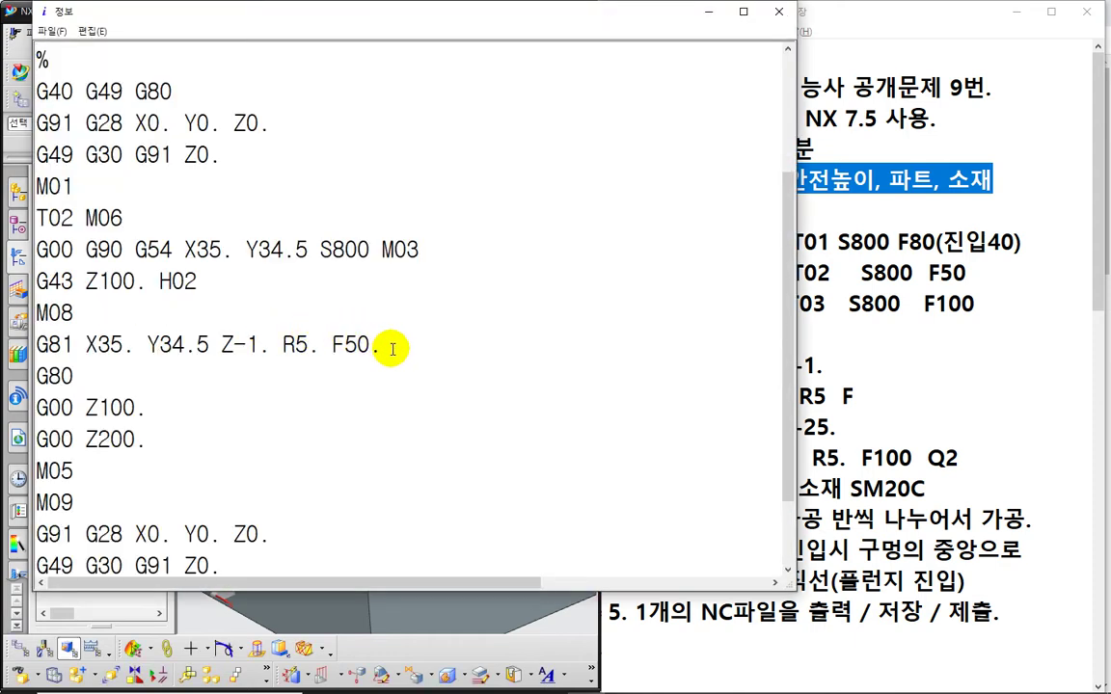
Step: Examine the G81 cycle line in the spot drilling NC code and close the listing
left_click_drag(384, 345, 50, 355)
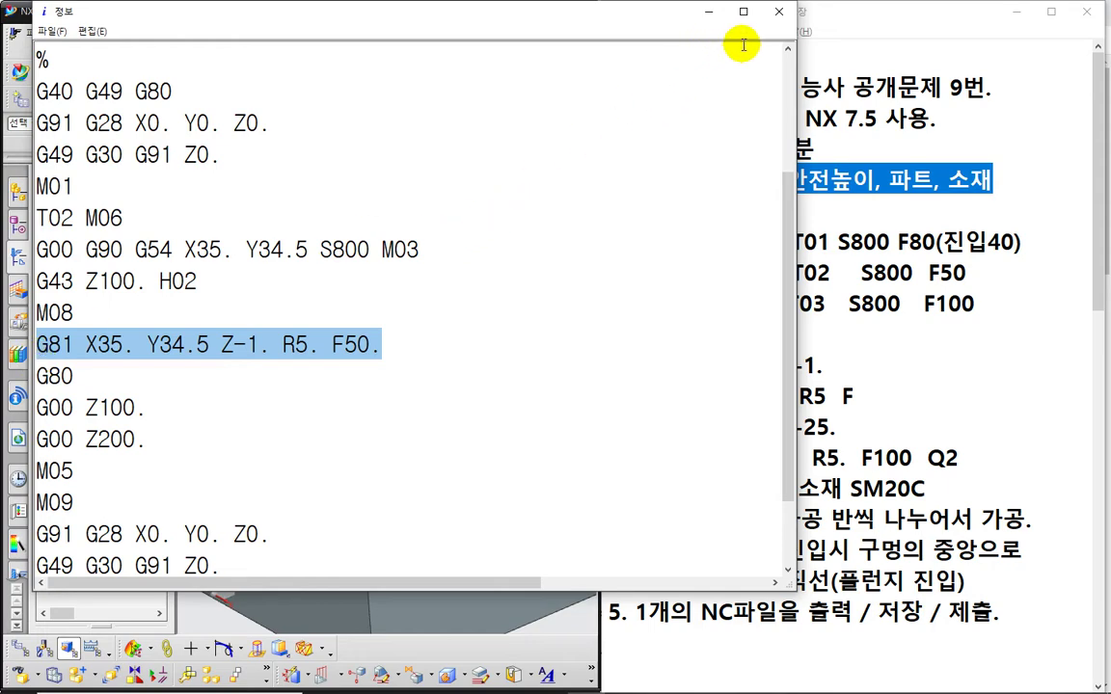
left_click(778, 11)
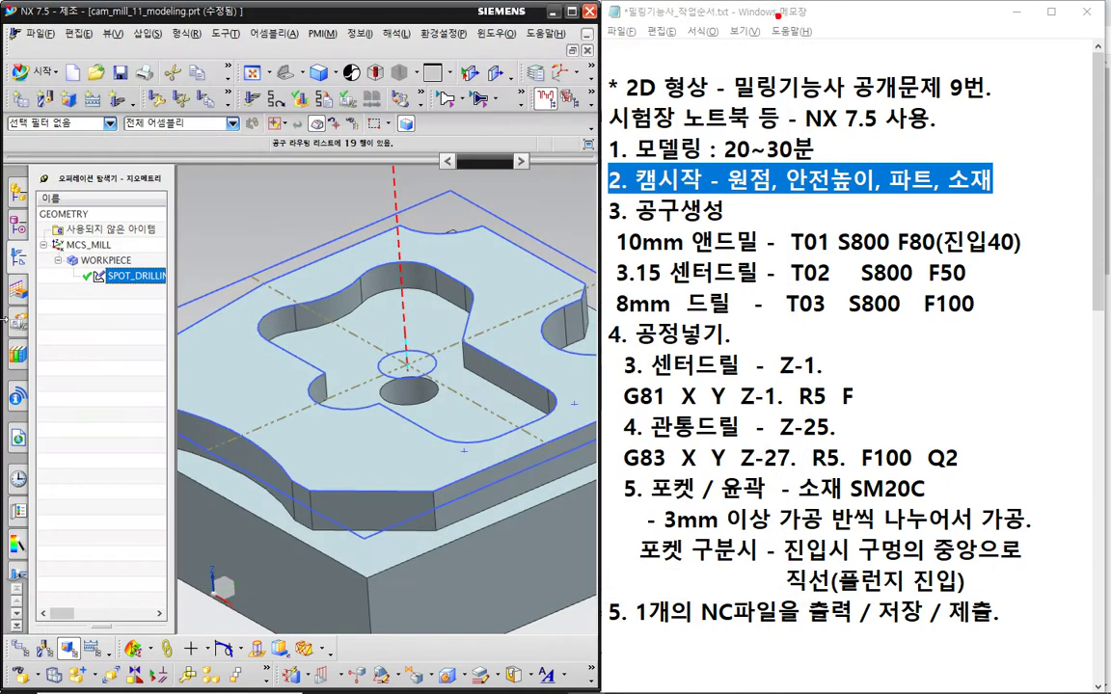
Step: Create a drill-type PECK_DRILLING operation using the STD_DRILL_8 tool and WORKPIECE geometry
left_click(100, 97)
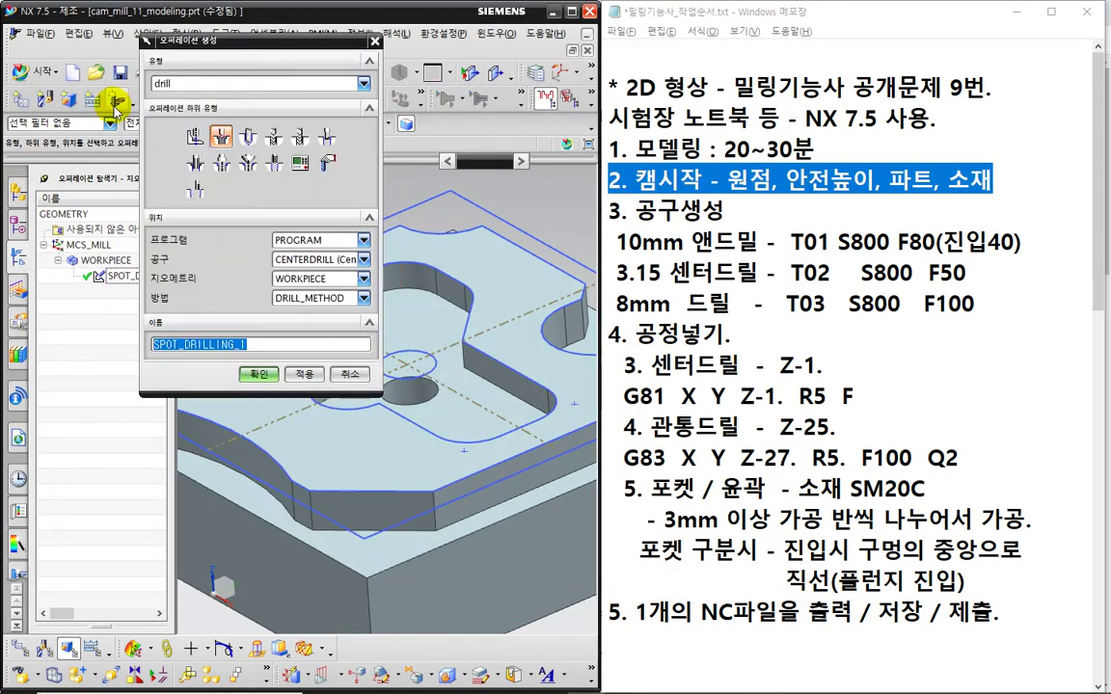
left_click(273, 136)
left_click(305, 266)
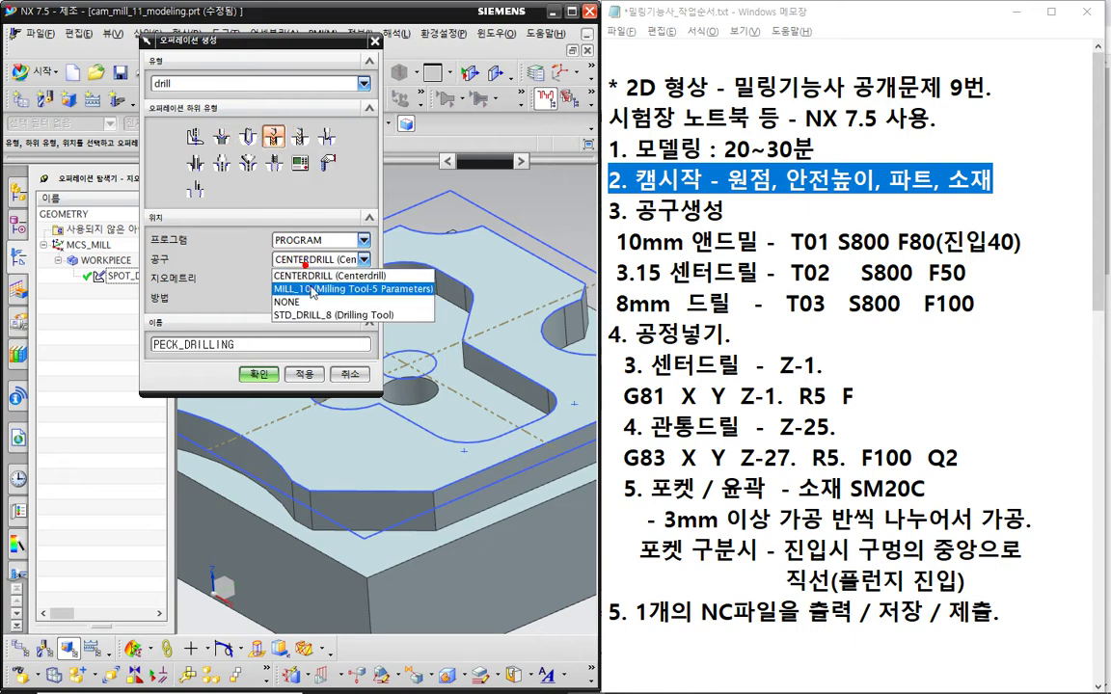
left_click(307, 312)
left_click(256, 379)
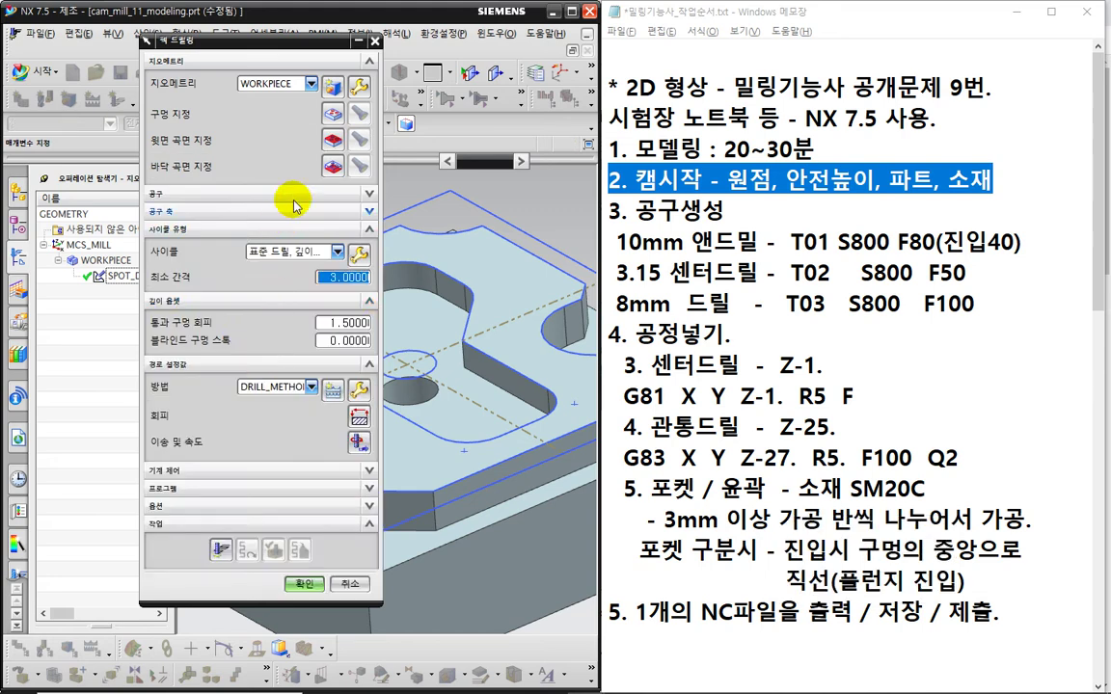
Step: Specify the circle at the centre of the pocket as the hole for the peck drilling operation
left_click(330, 116)
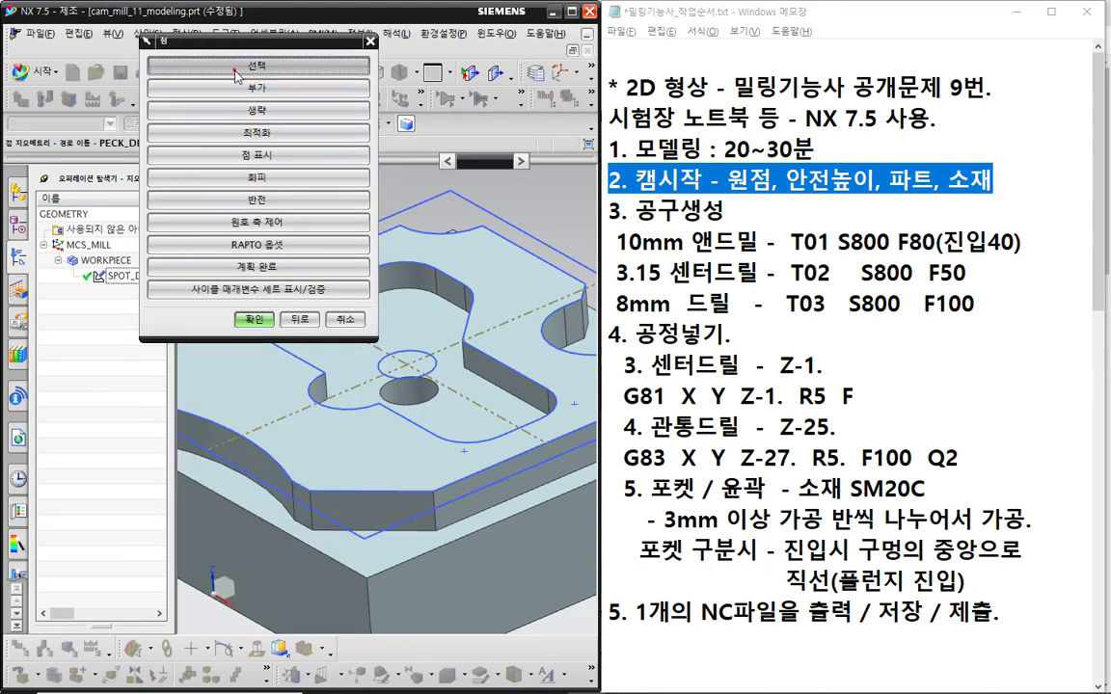
left_click(258, 66)
left_click(413, 345)
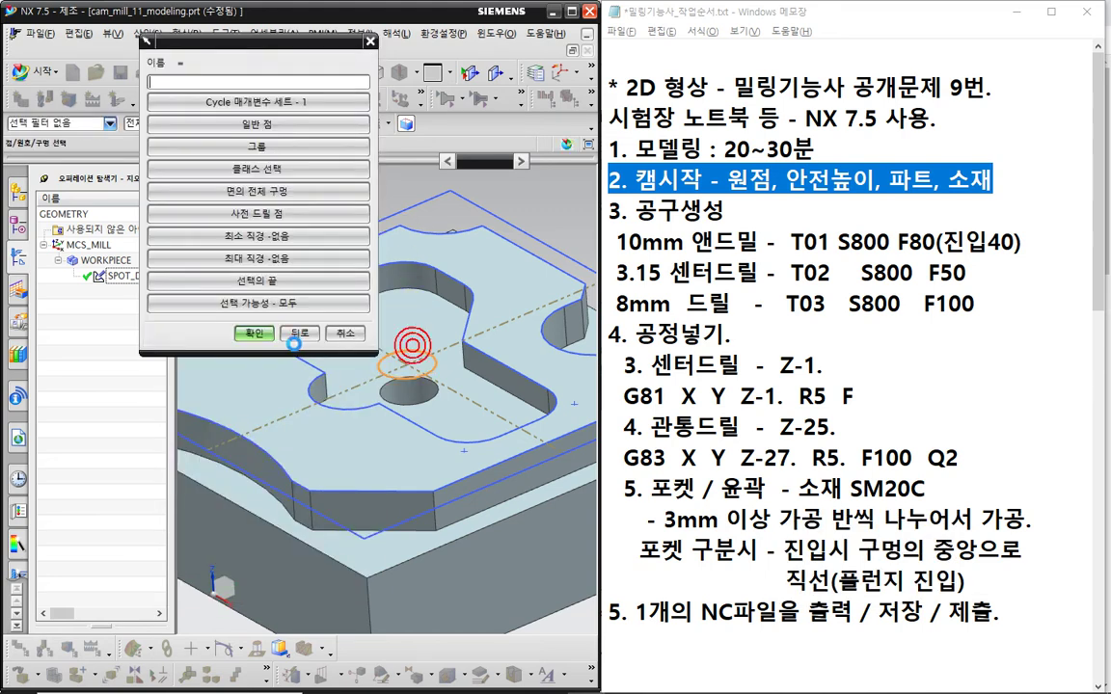
left_click(254, 332)
left_click(256, 321)
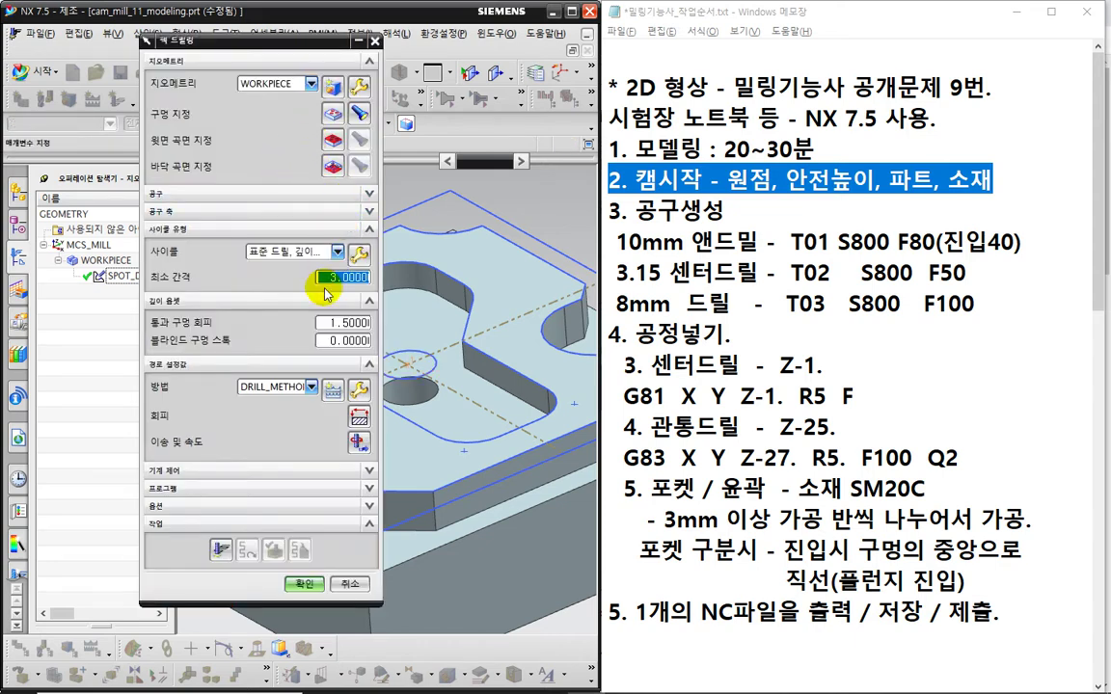
Step: Set the tool tip depth of the peck drilling cycle to 28
left_click(358, 252)
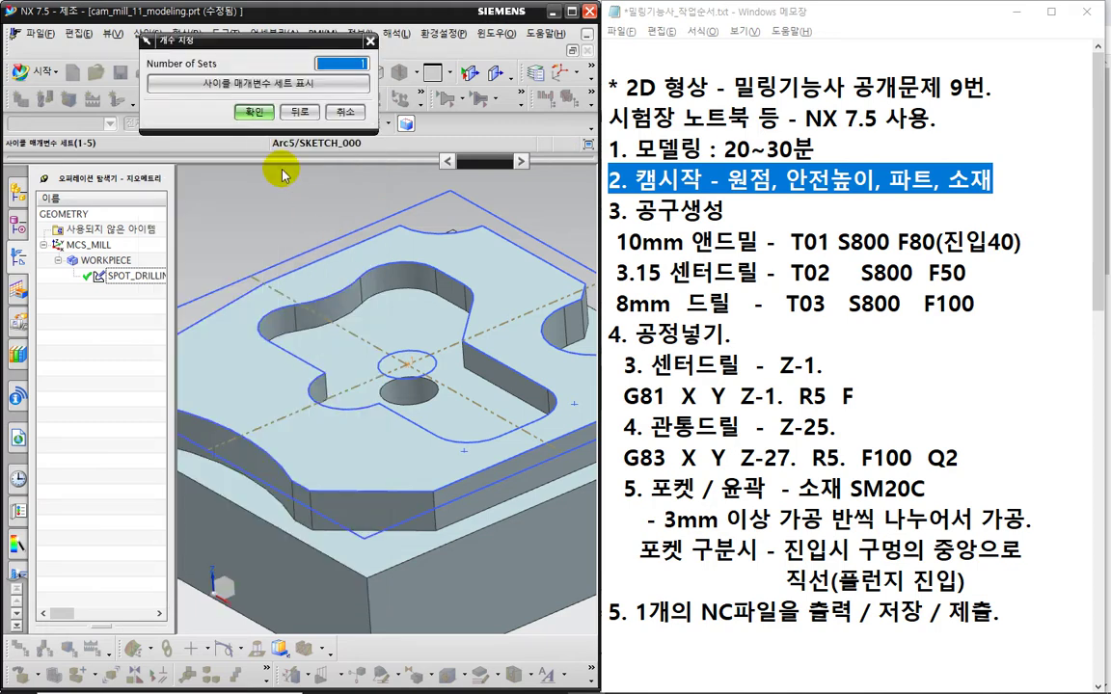
left_click(249, 109)
left_click(243, 70)
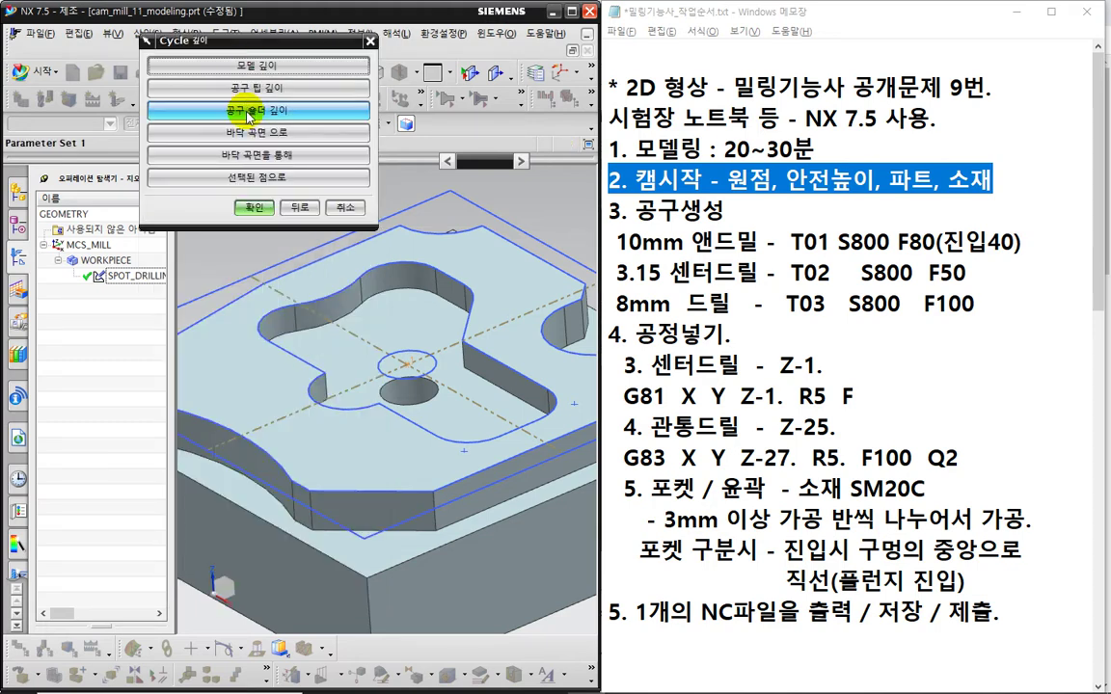
left_click(237, 107)
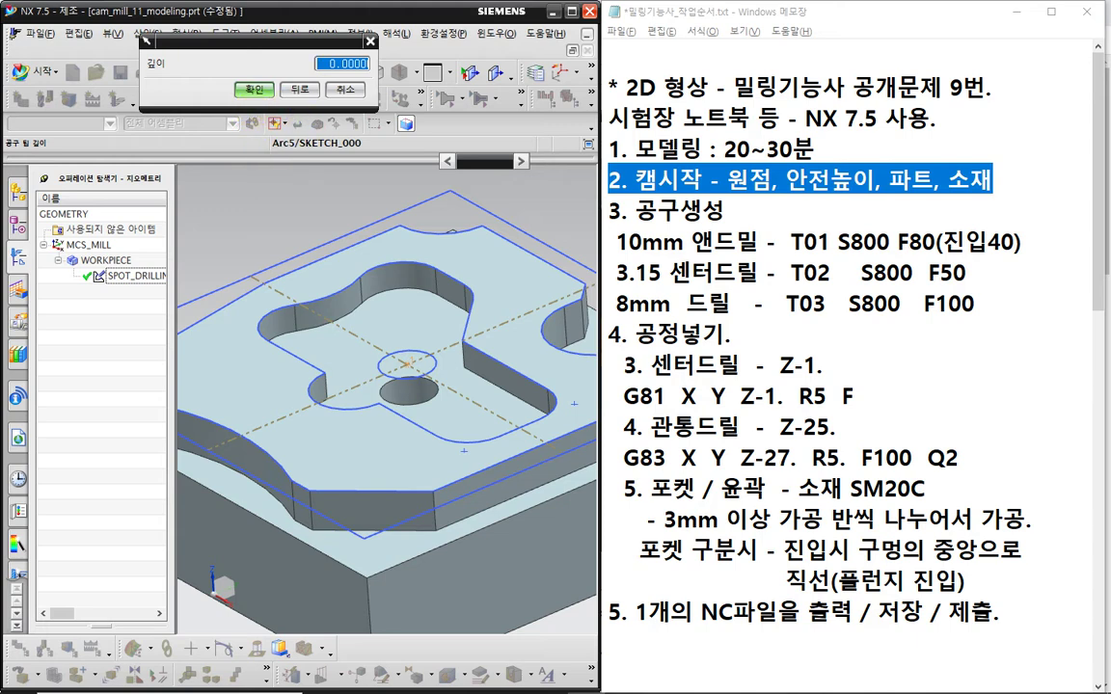
left_click(256, 91)
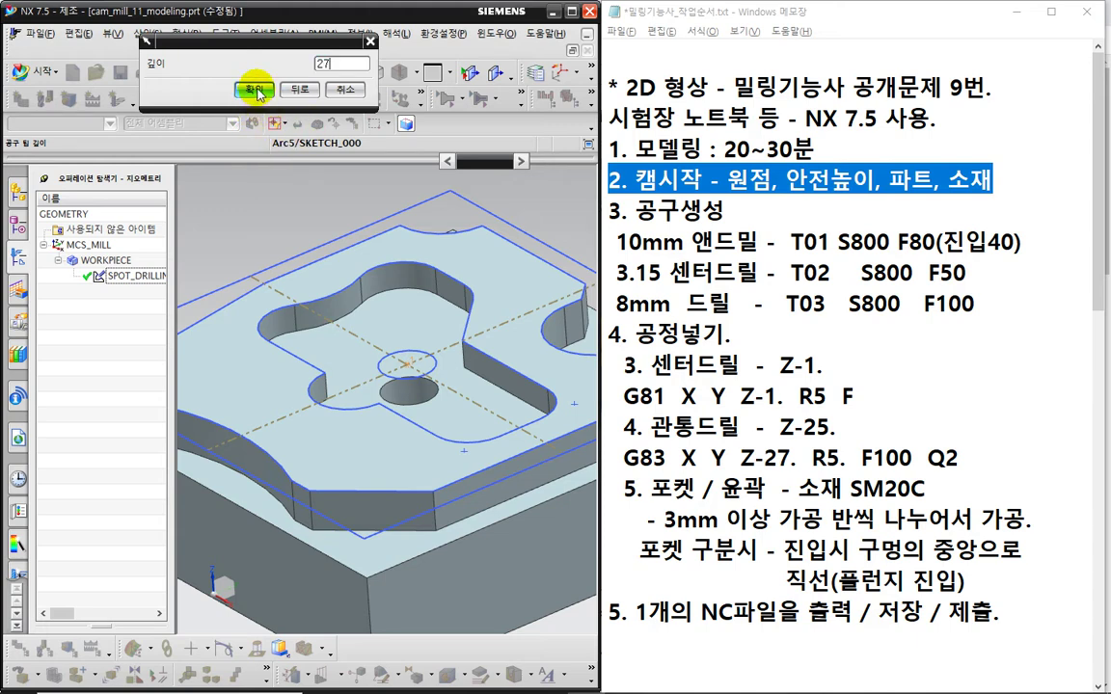
double_click(300, 66)
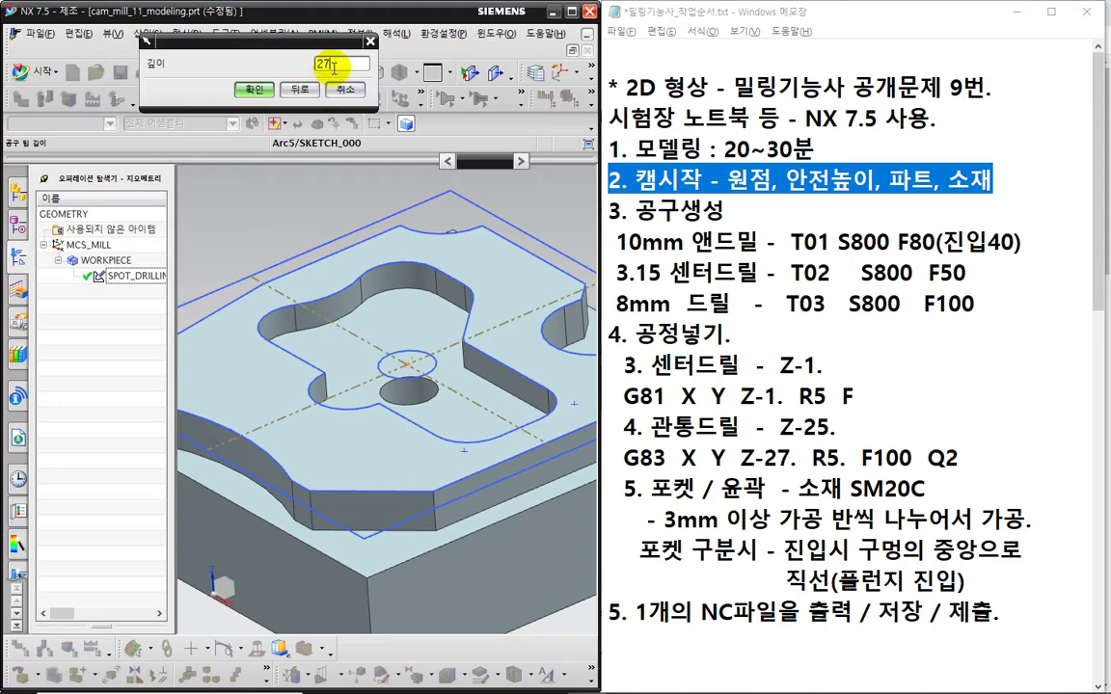
type("28")
left_click(254, 88)
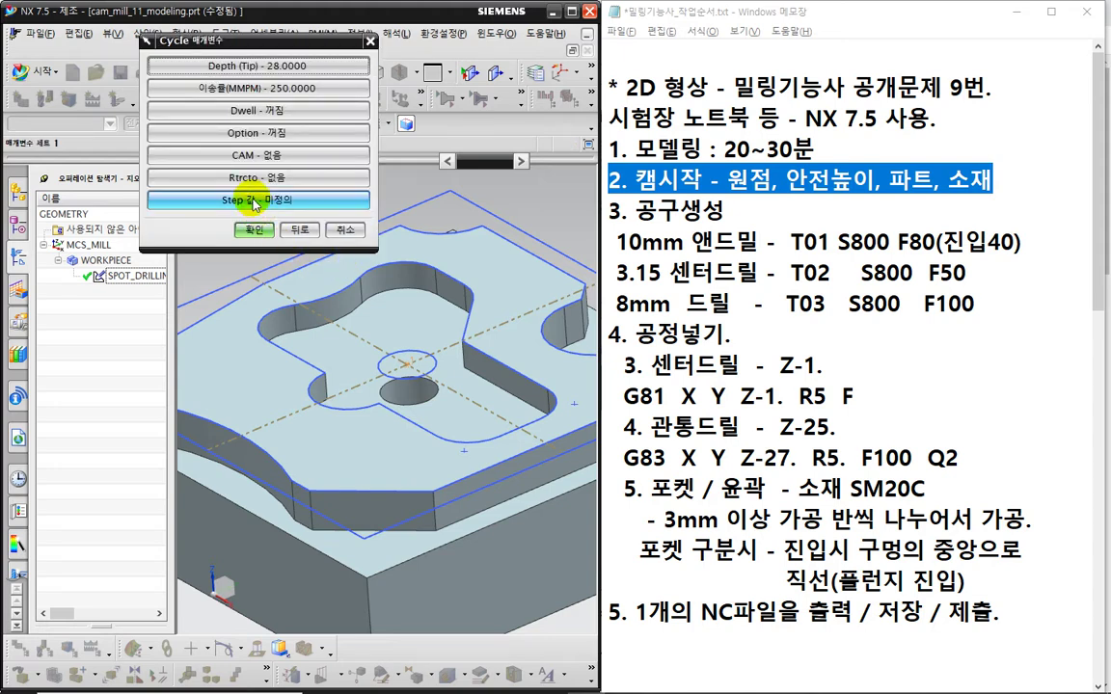
Step: Set Step #1 of the peck drilling cycle to 2 and the operation's minimum clearance to 5
left_click(256, 204)
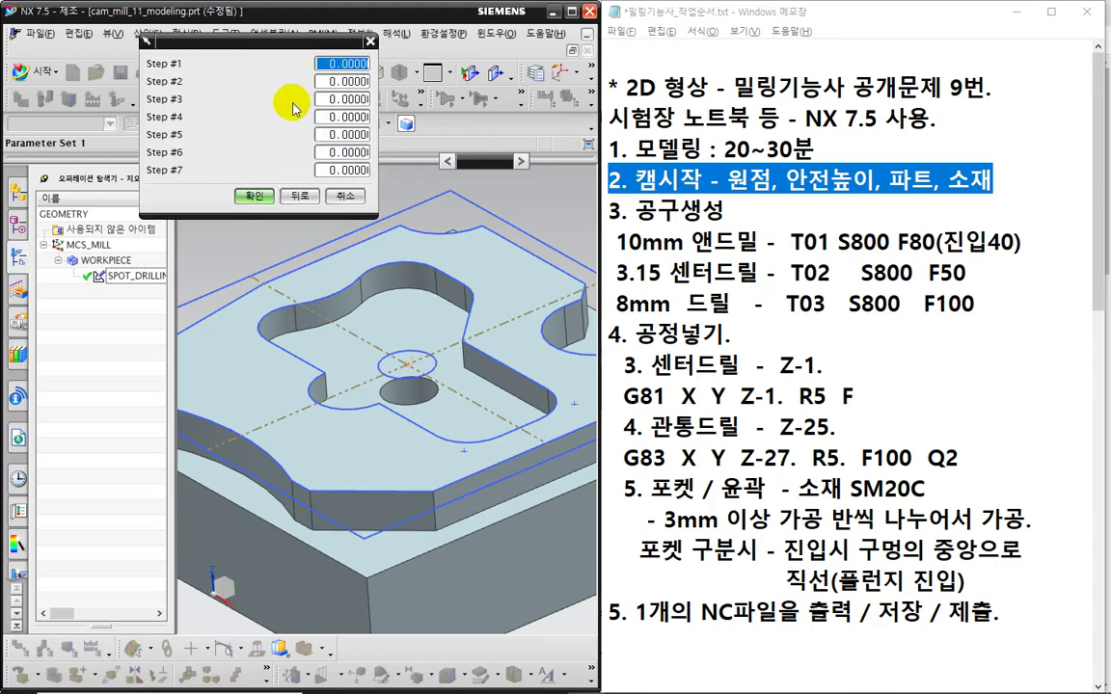
type("2")
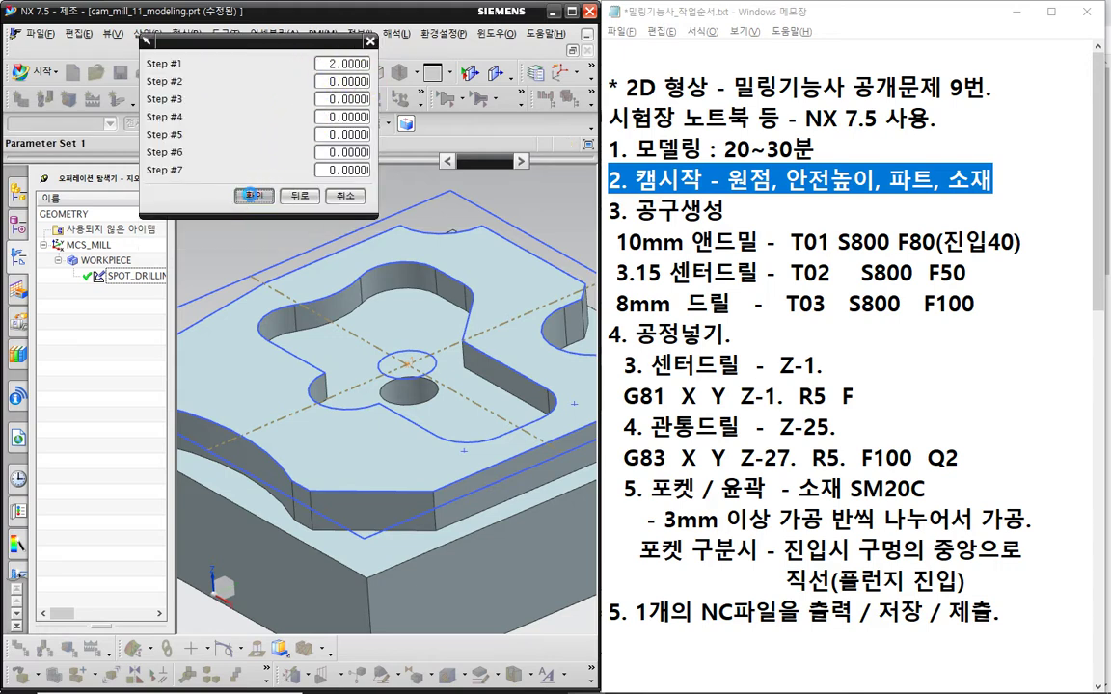
left_click(251, 197)
left_click(253, 229)
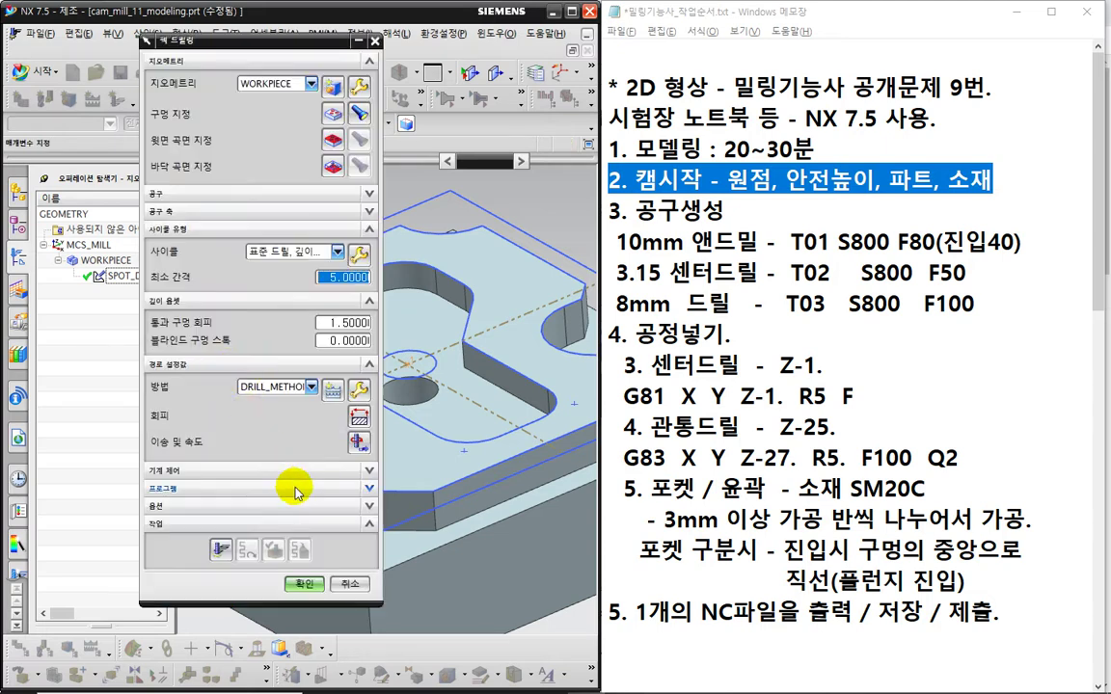
Step: Set the peck drilling spindle speed to 800 rpm and the cut feed rate to 100
left_click(354, 446)
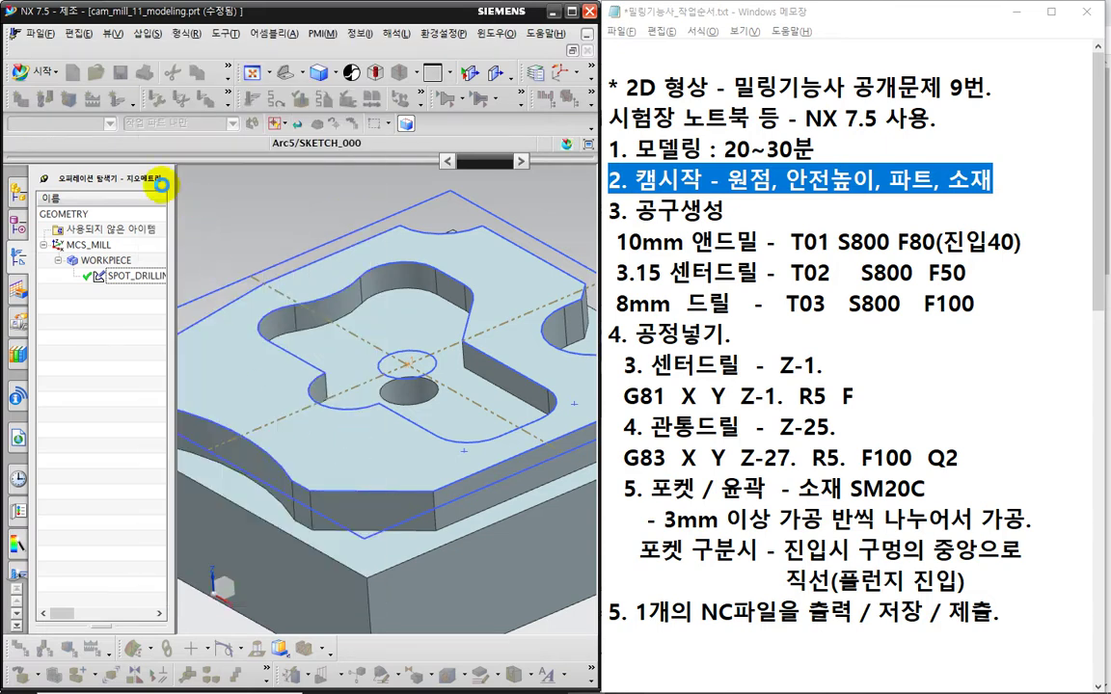
left_click(164, 193)
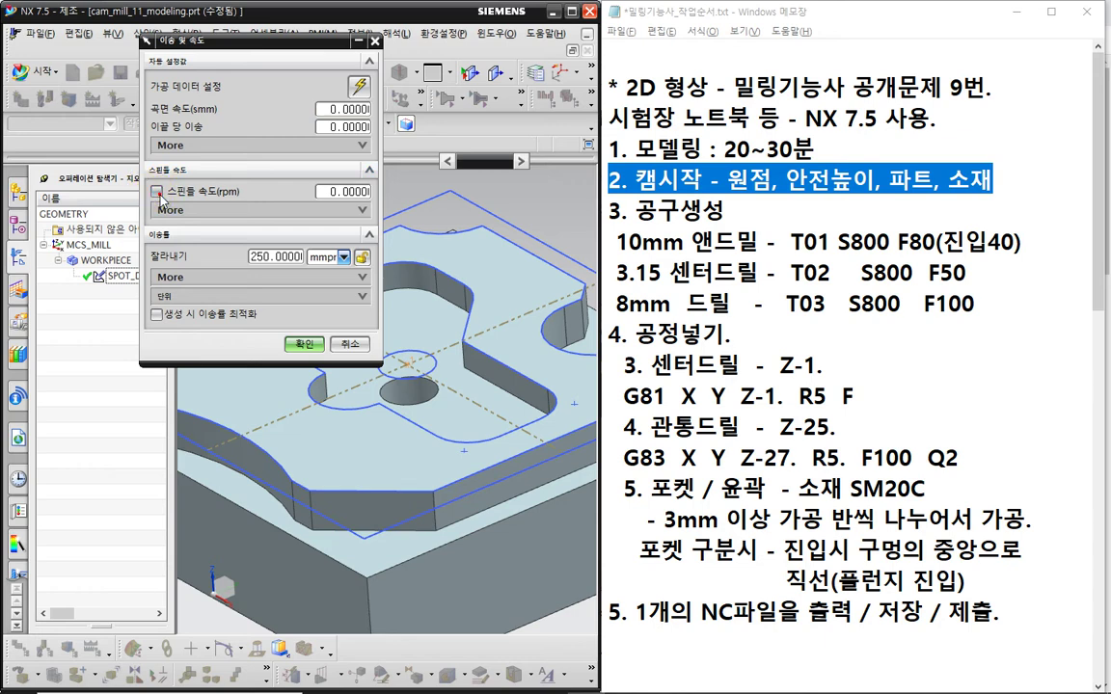
left_click(160, 194)
double_click(342, 194)
type("800")
key("Return")
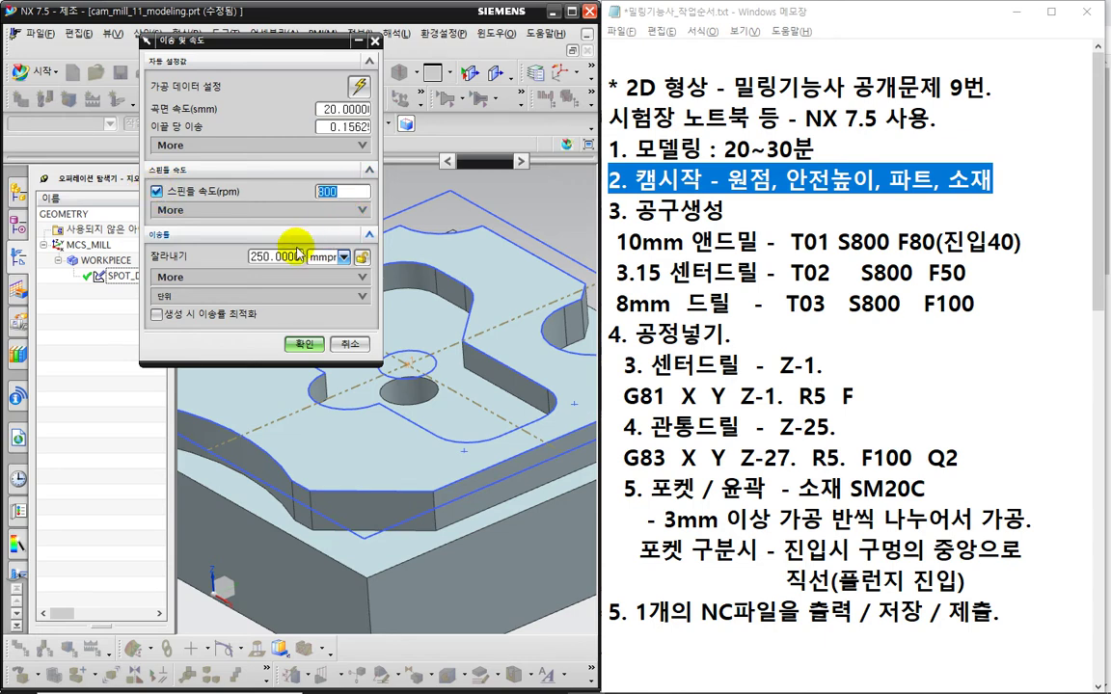
double_click(289, 255)
type("100")
key("Return")
left_click(268, 277)
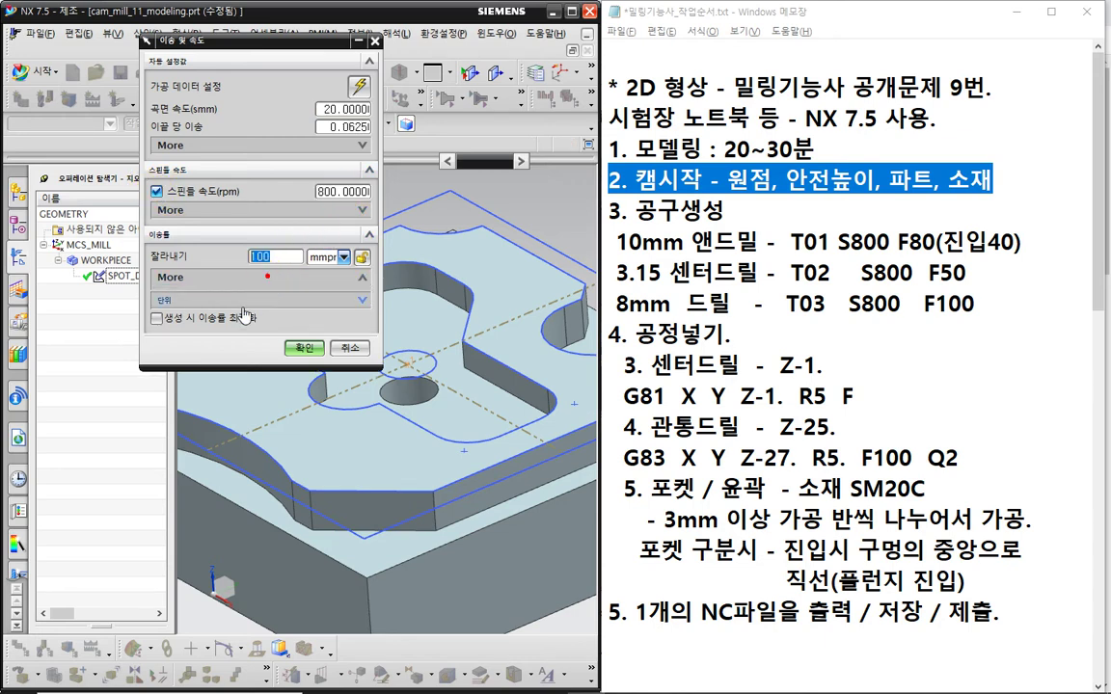
left_click(304, 454)
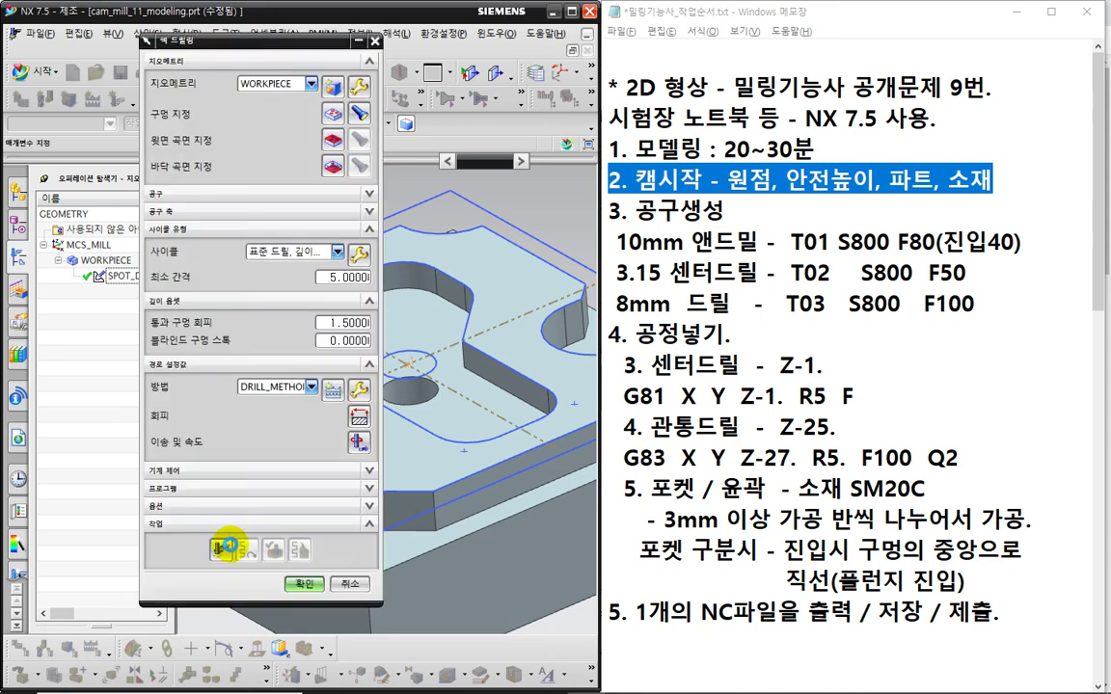
Step: Generate the peck drilling toolpath and accept the operation
left_click(222, 549)
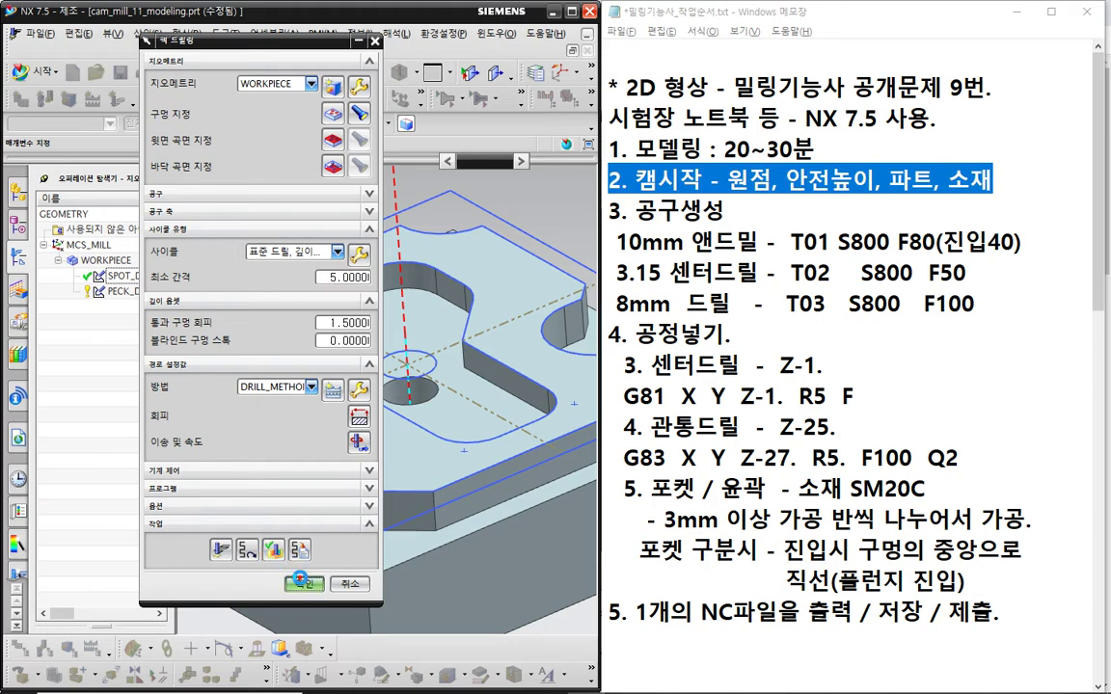
left_click(301, 574)
scroll(301, 565, "down", 5)
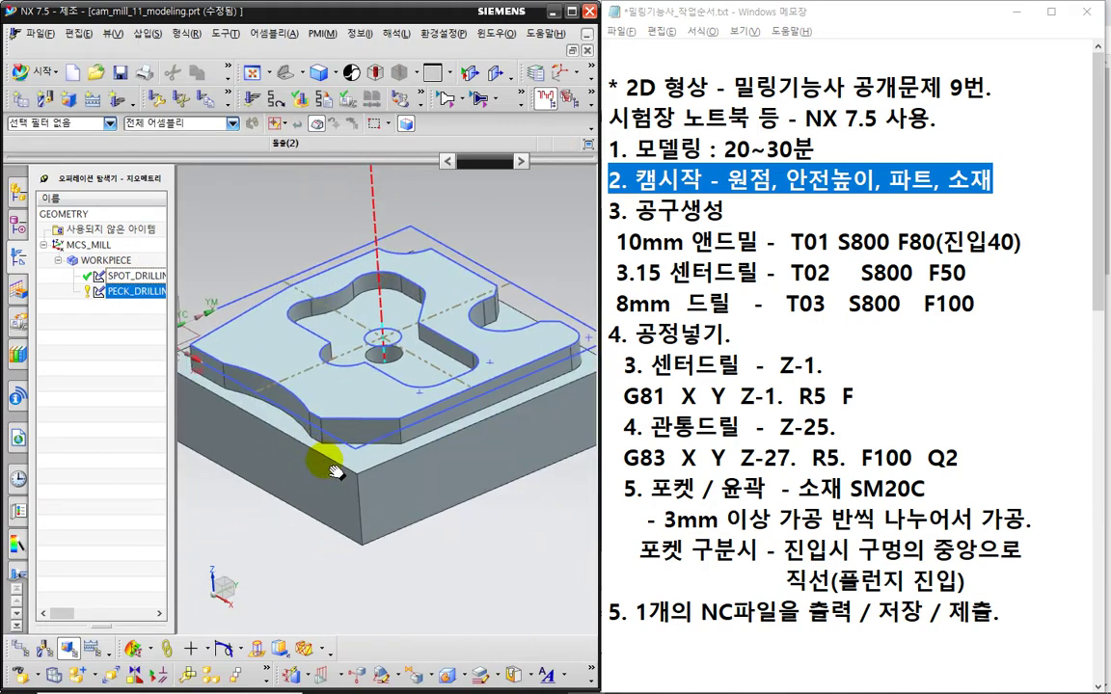
middle_click_drag(336, 450, 392, 417, "shift")
left_click(143, 328)
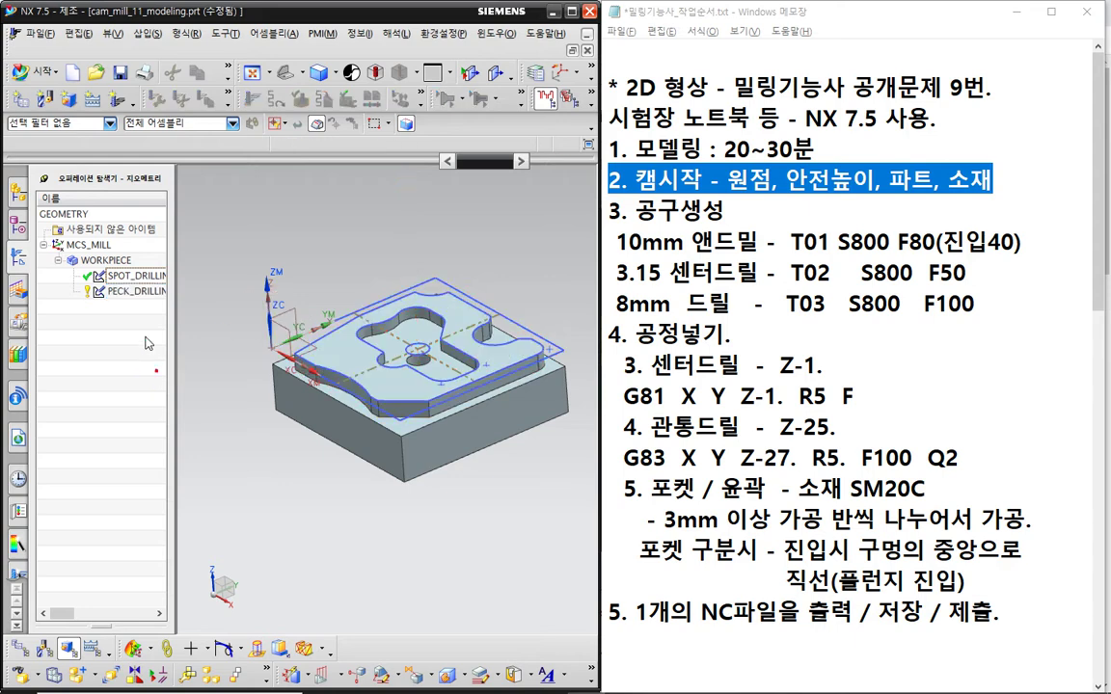
Step: Create a mill_planar FACE_MILLING_AREA operation with the MILL_10 tool, WORKPIECE geometry and MILL_FINISH method
left_click(117, 99)
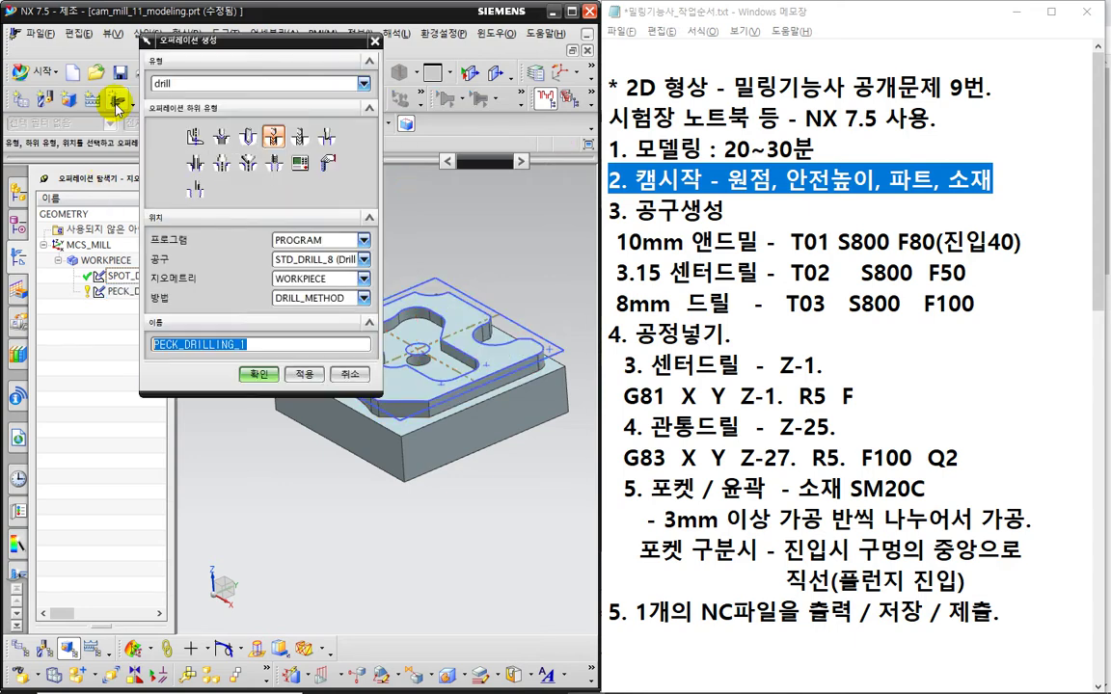
left_click(175, 84)
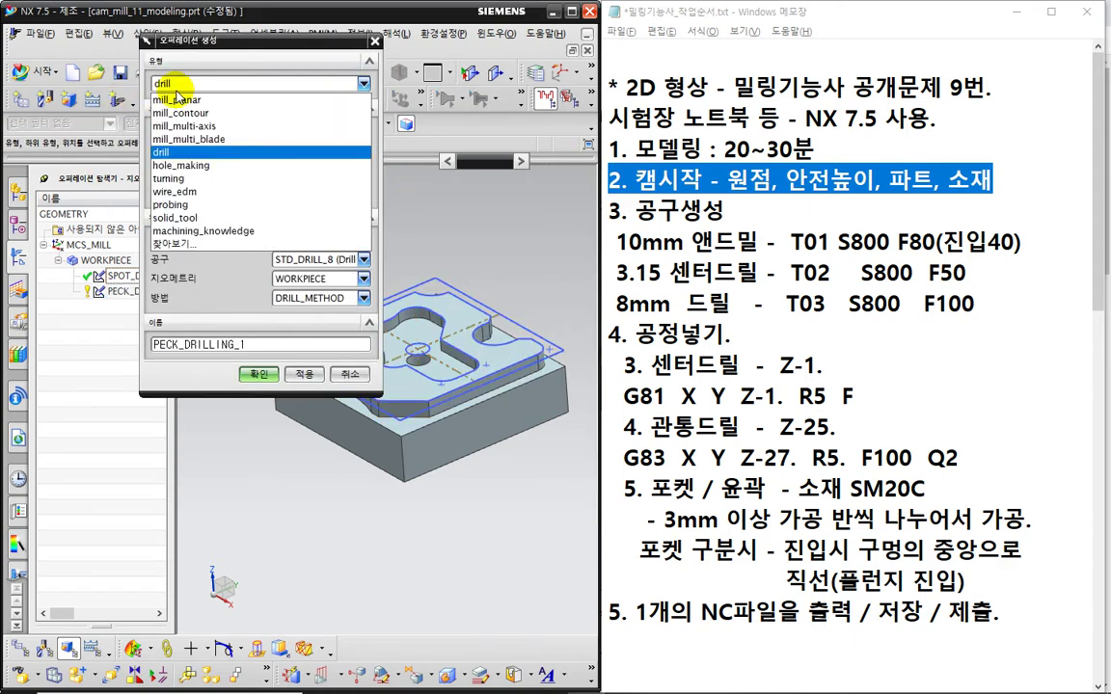
left_click(195, 112)
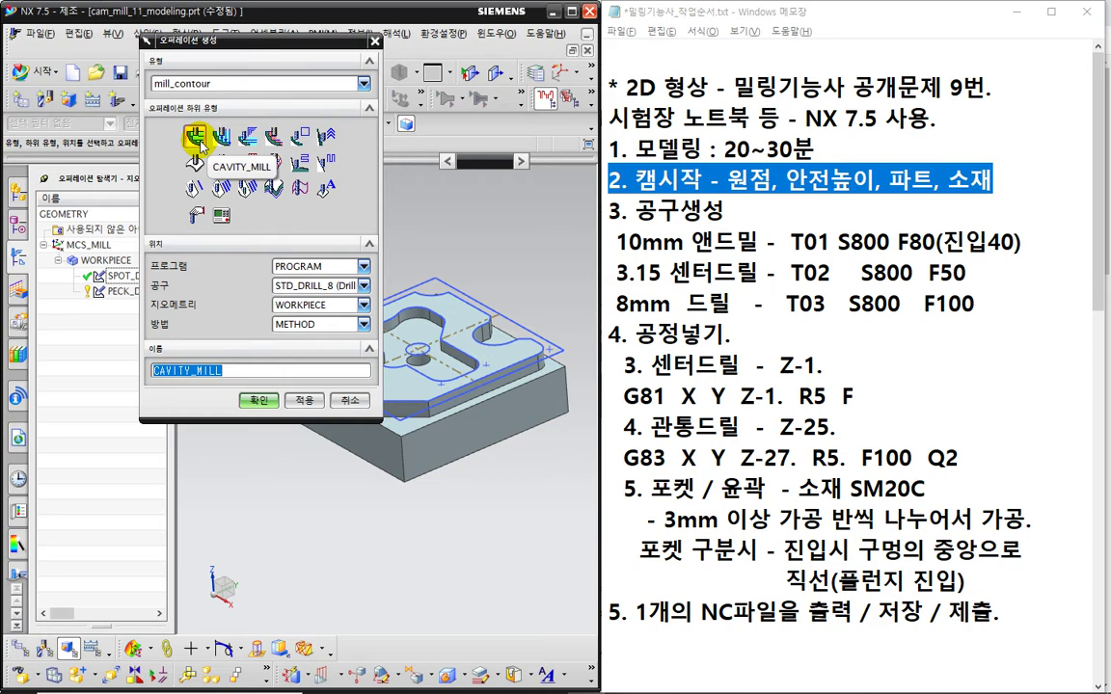
left_click(206, 83)
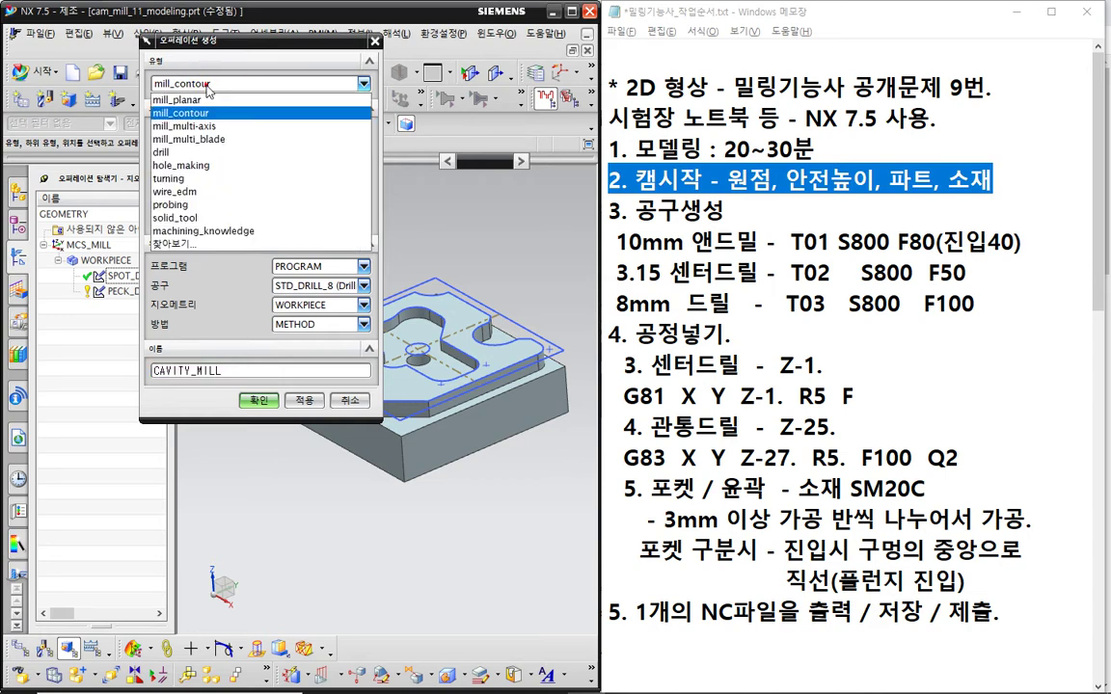
left_click(197, 99)
left_click(198, 99)
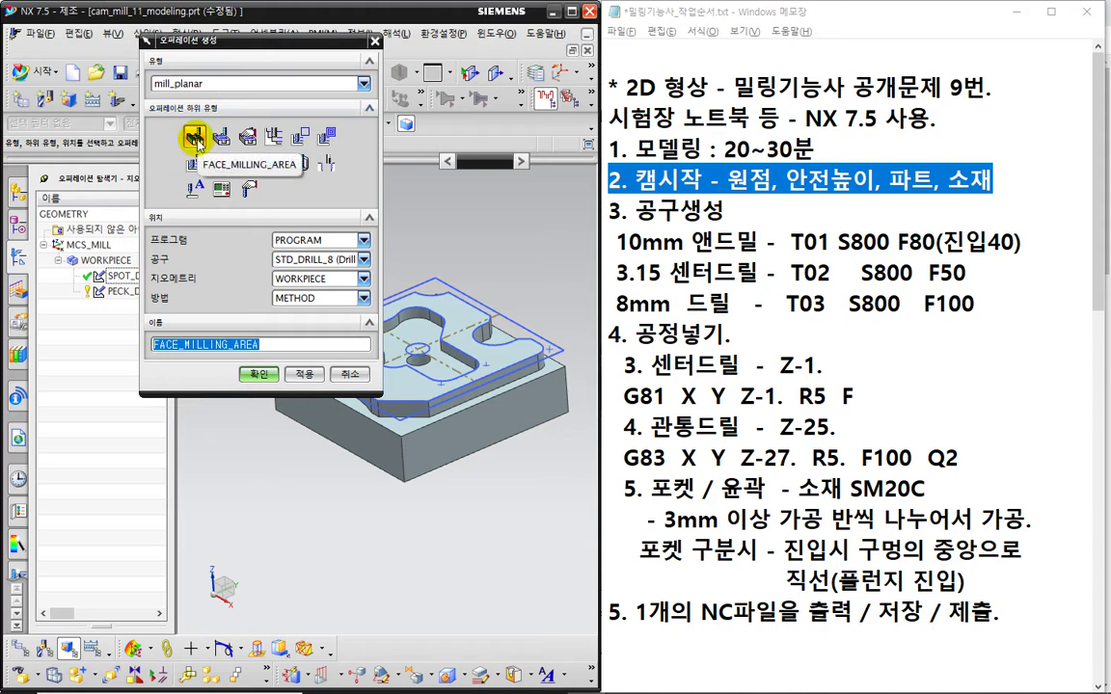
left_click(294, 258)
left_click(300, 290)
left_click(299, 298)
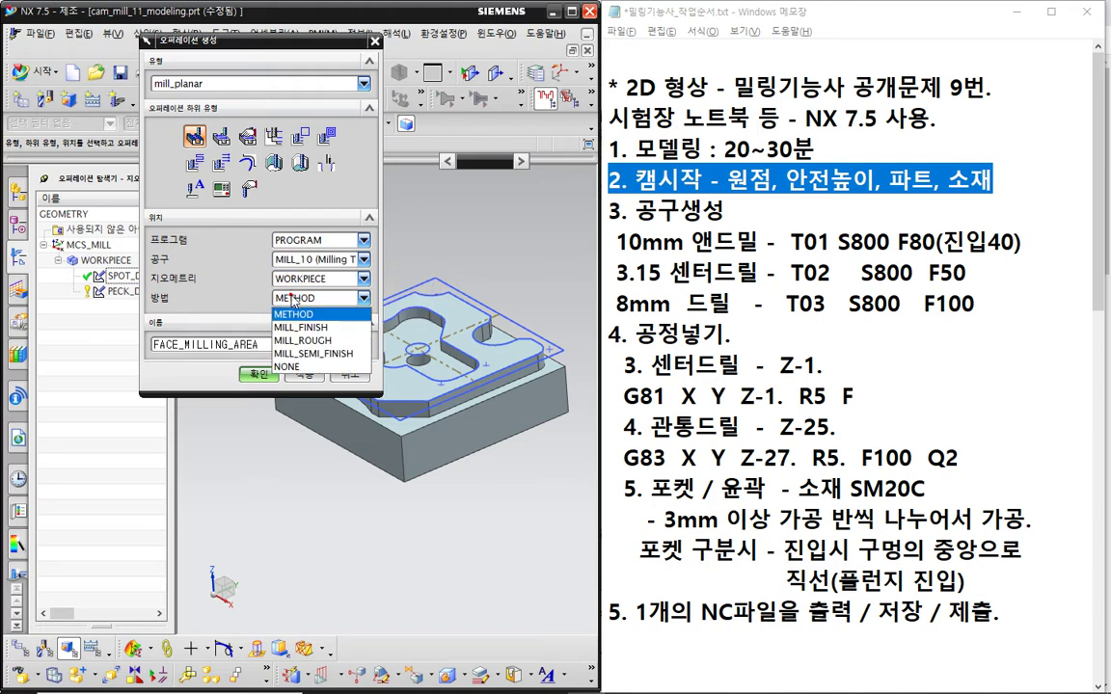
left_click(293, 326)
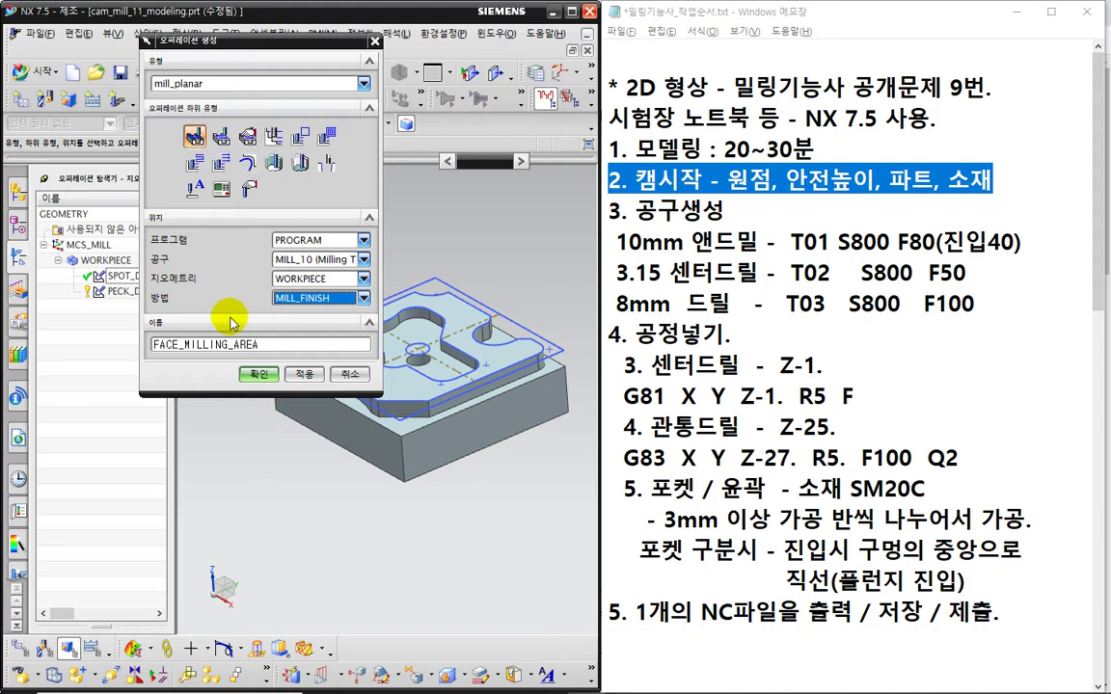
left_click(253, 374)
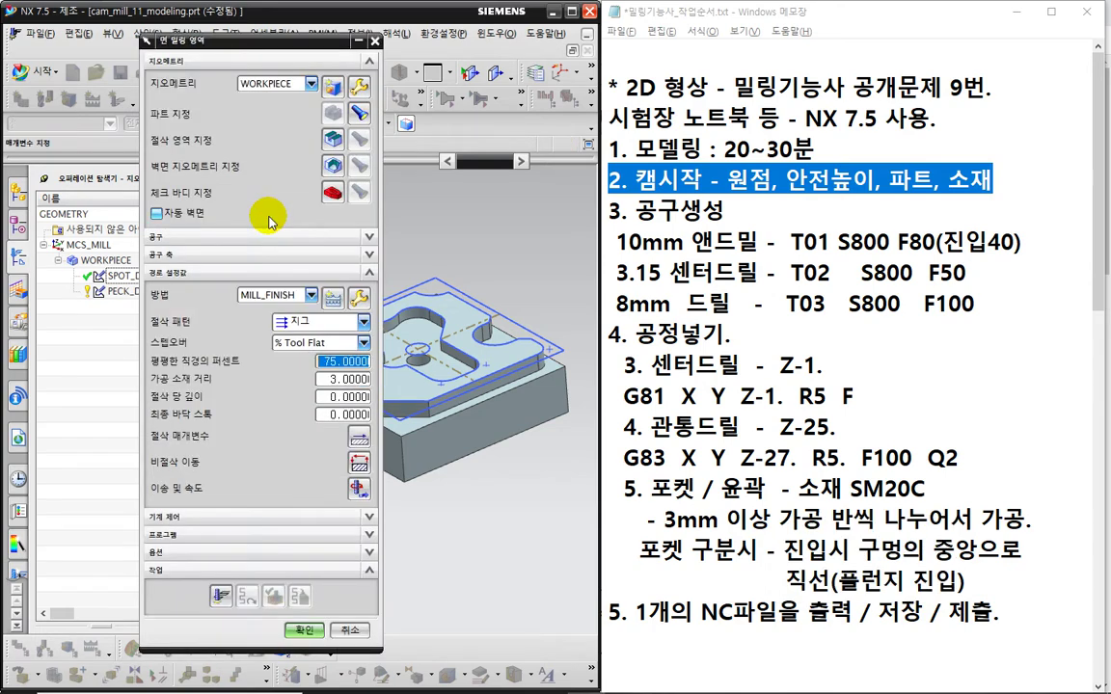
Step: Specify the pocket floor and the lower floor face around the outer contour as the face milling cut area
left_click(334, 143)
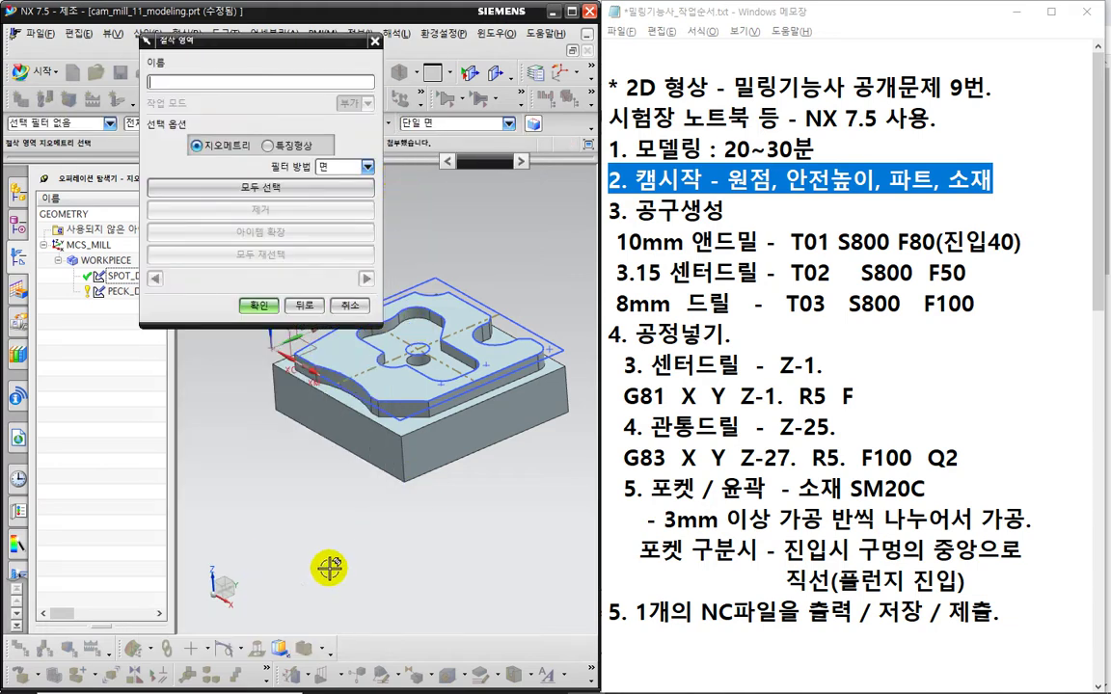
middle_click_drag(296, 502, 330, 559)
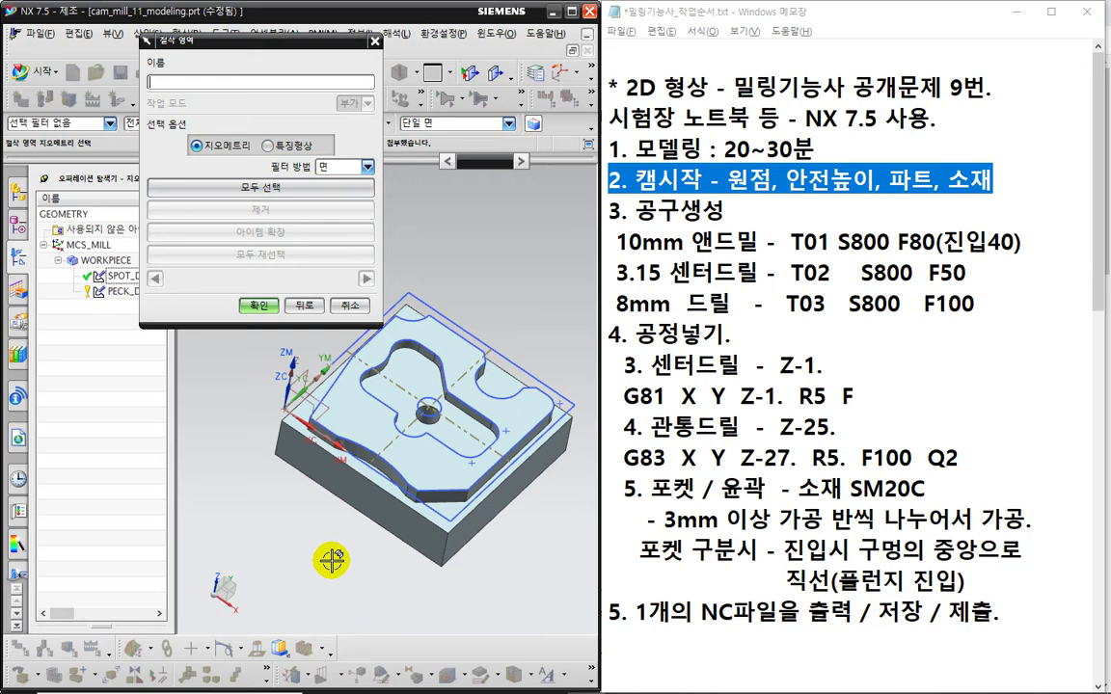
scroll(303, 502, "up", 2)
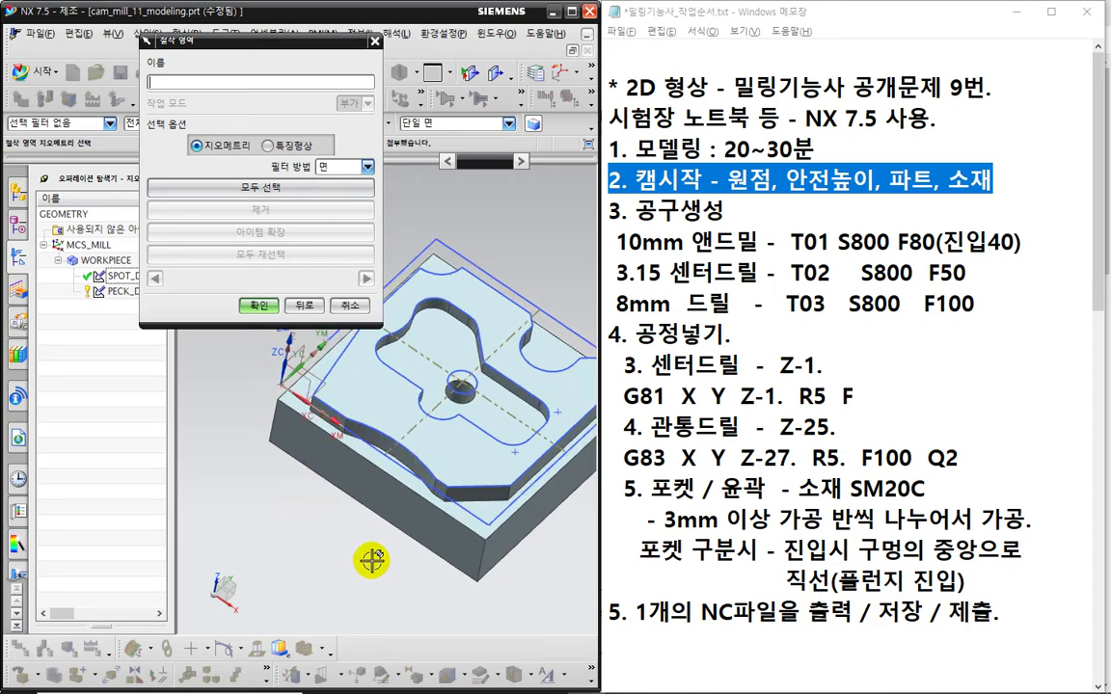
scroll(381, 521, "up", 2)
left_click(395, 443)
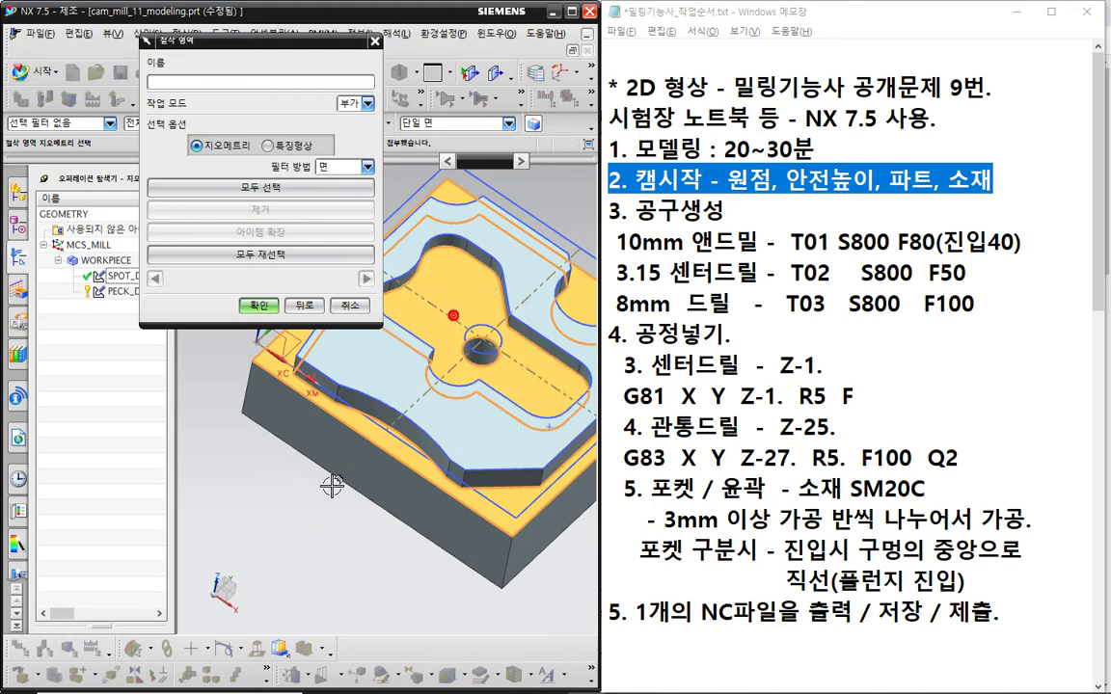
scroll(327, 491, "down", 2)
middle_click_drag(328, 492, 322, 530)
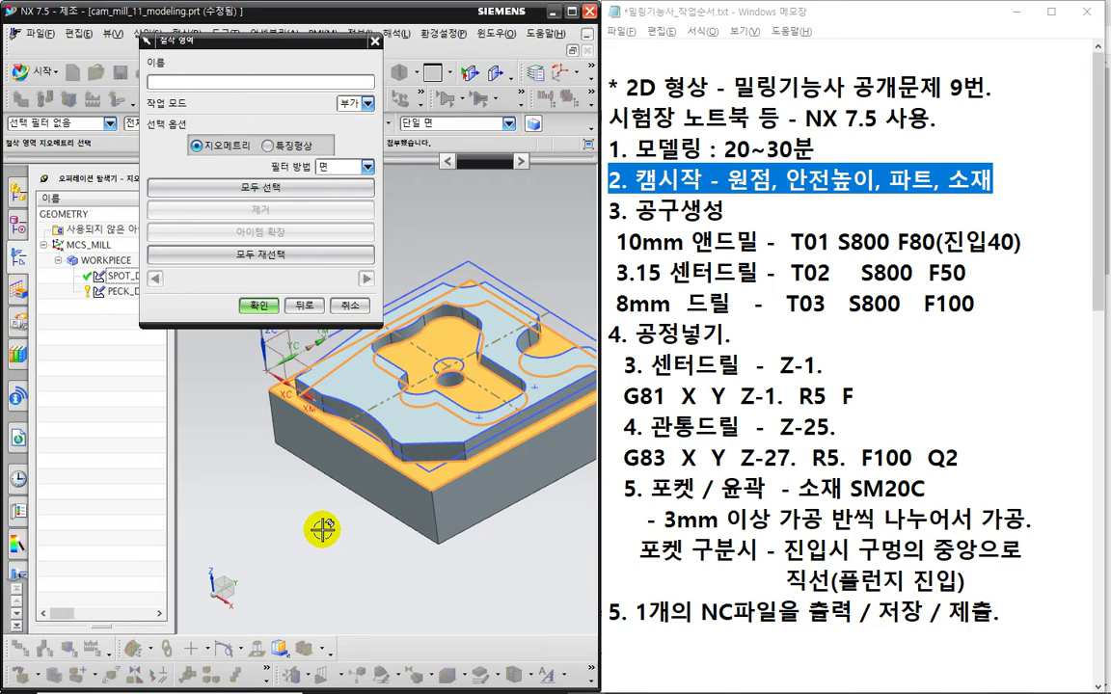
left_click(258, 305)
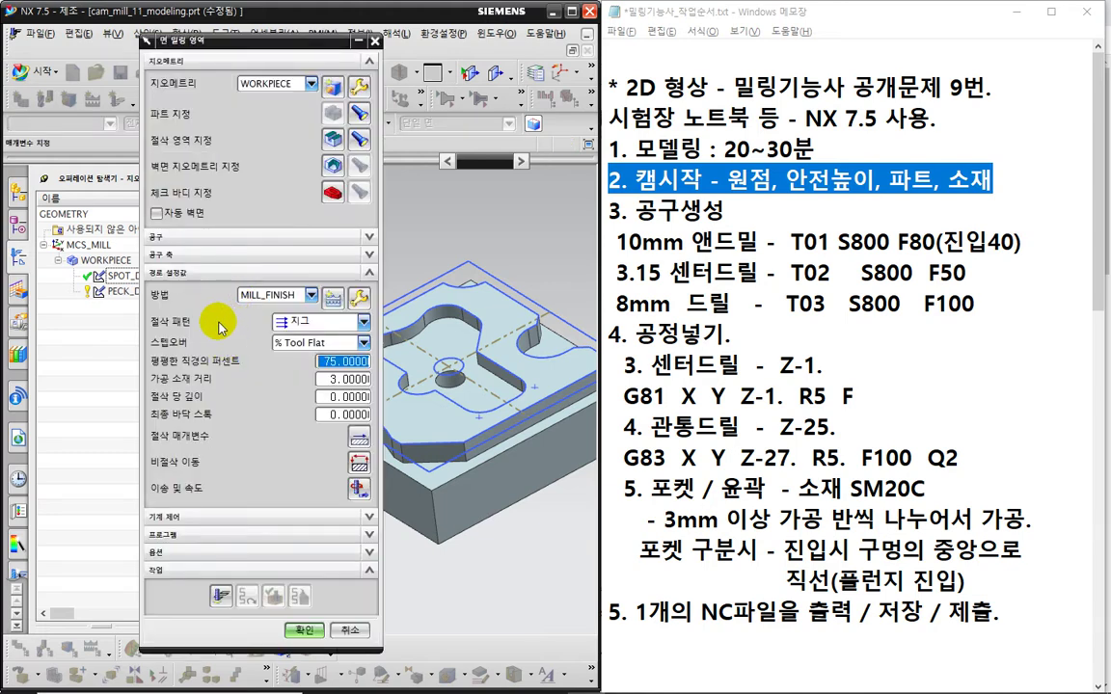
Step: Set the cut pattern to Follow Part (파트 따르기) with a constant (일정) stepover distance of 5 mm
left_click(296, 325)
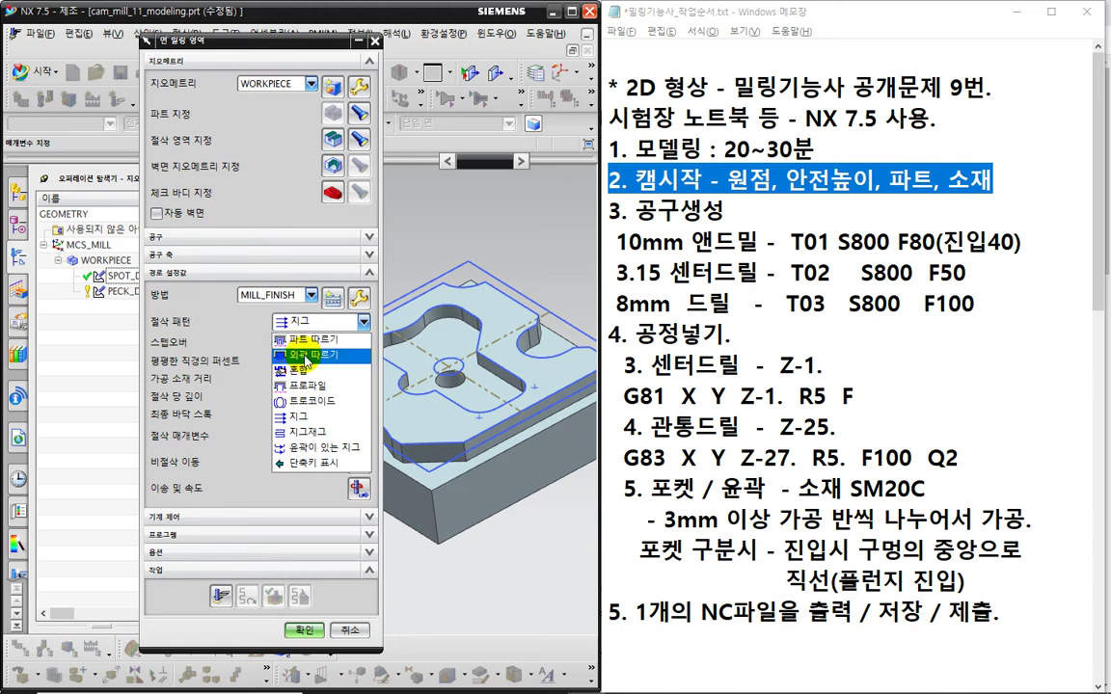
left_click(302, 339)
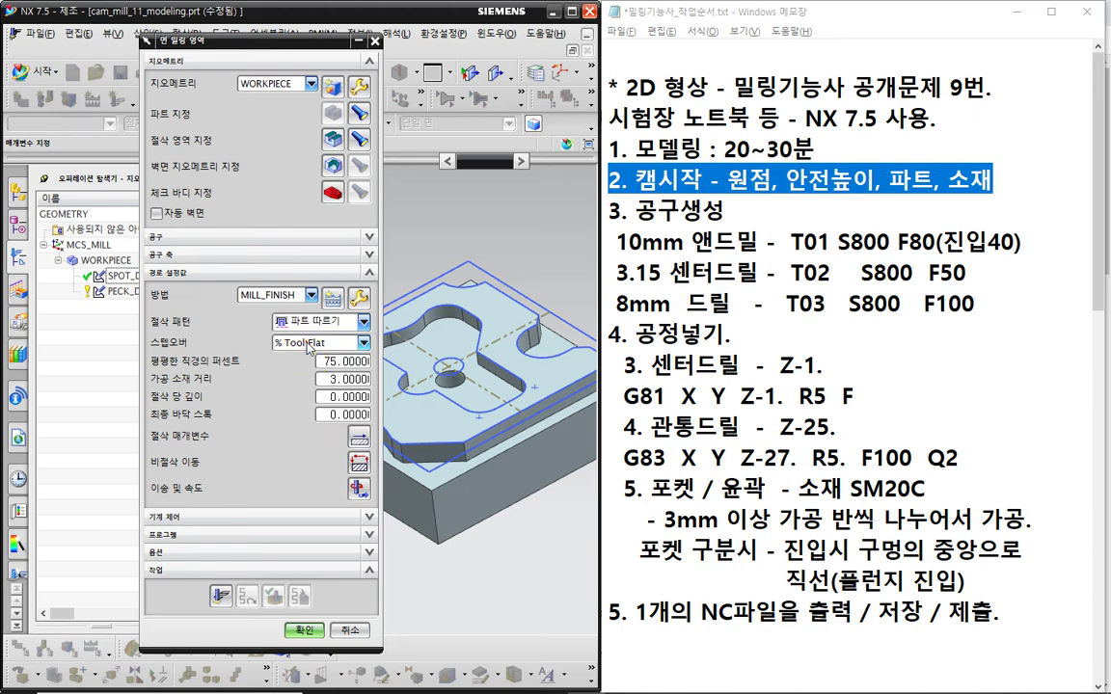
left_click(309, 343)
left_click(307, 344)
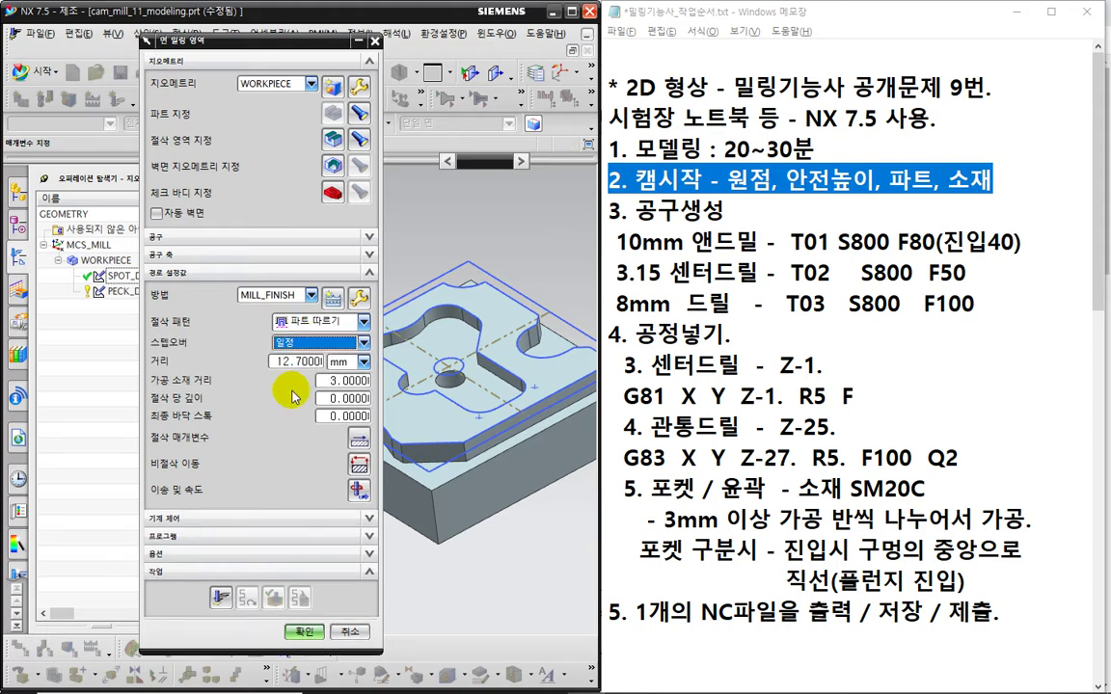
double_click(301, 362)
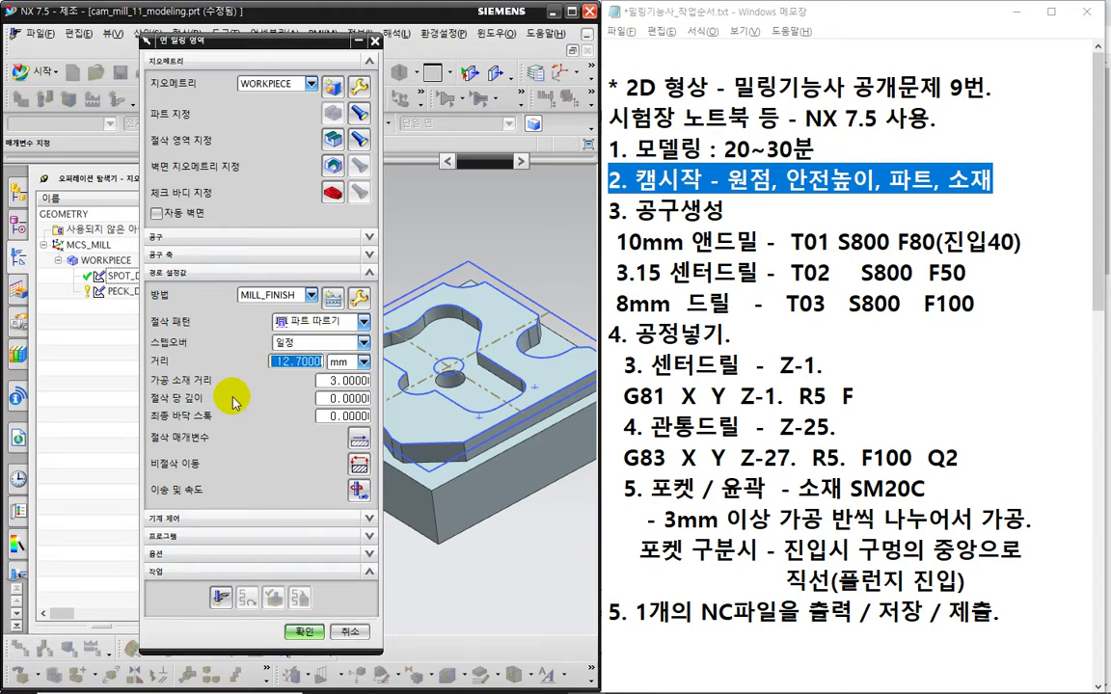
type("5")
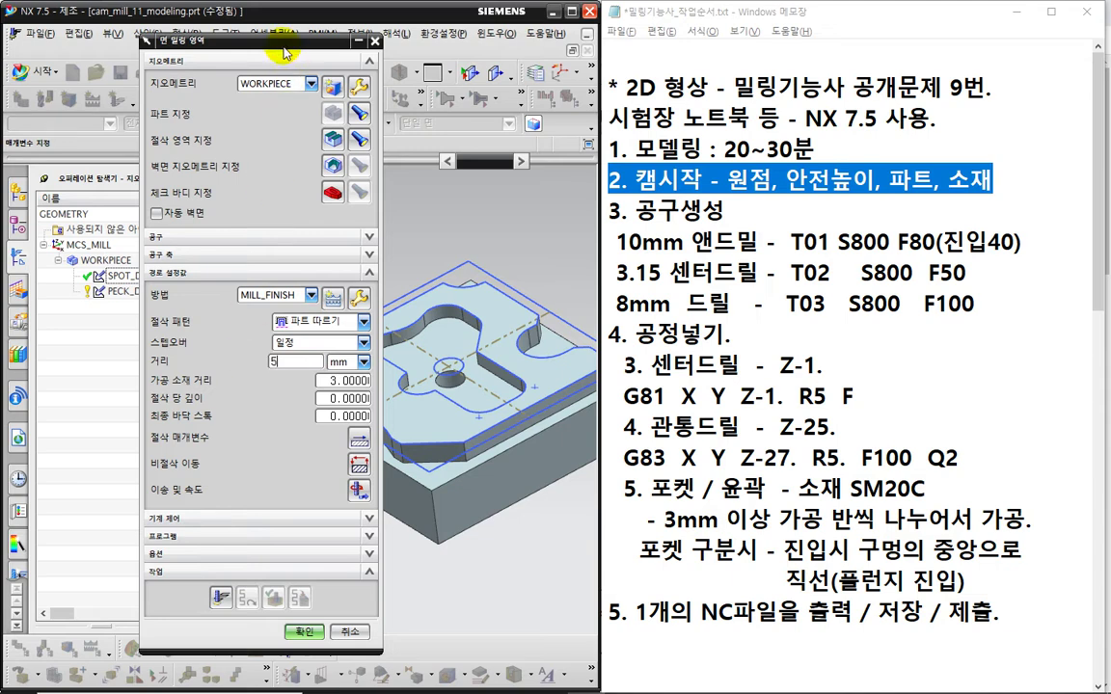
left_click_drag(255, 38, 197, 21)
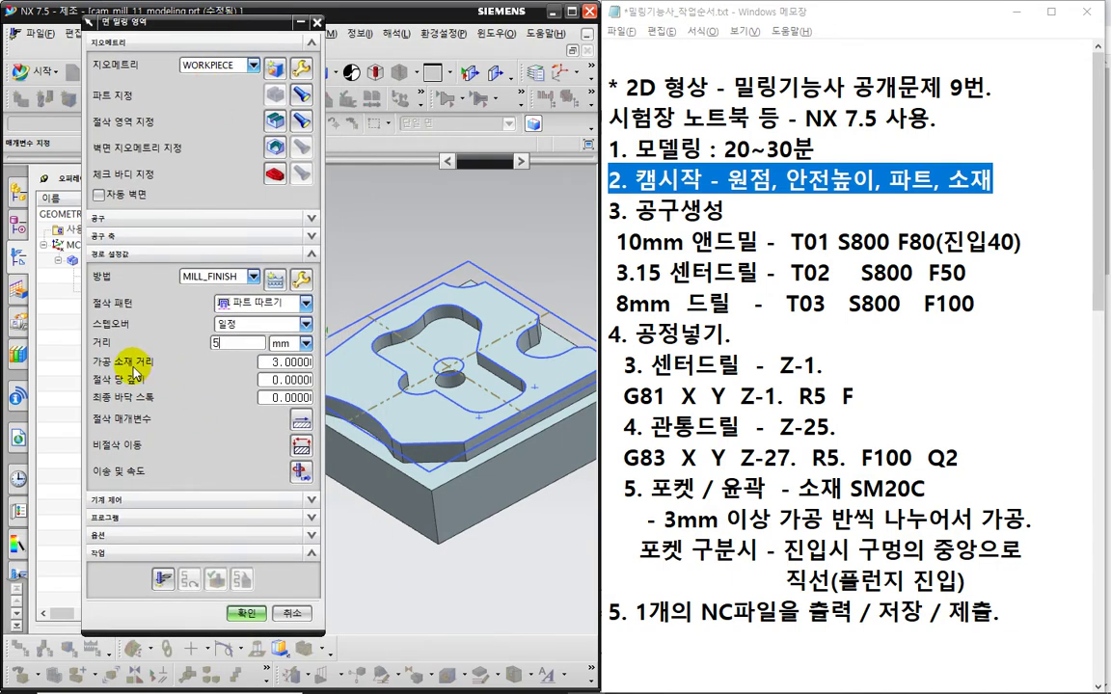
Step: Set the blank distance to 6 and the depth per cut to 3, and generate the face milling toolpath
left_click(278, 362)
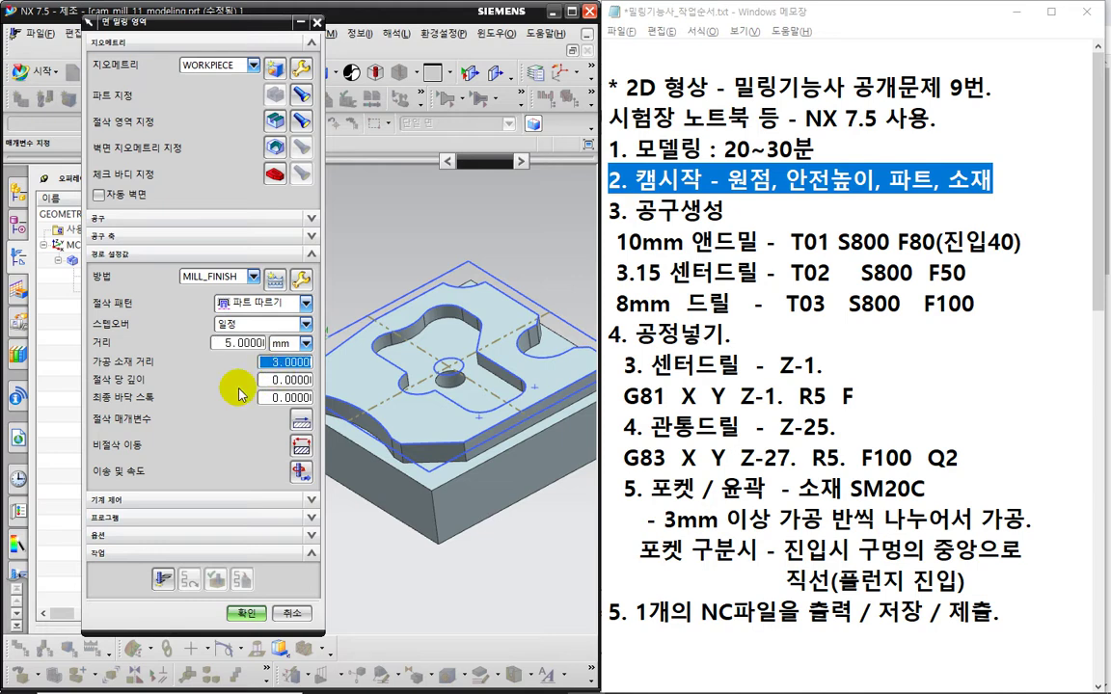
type("6")
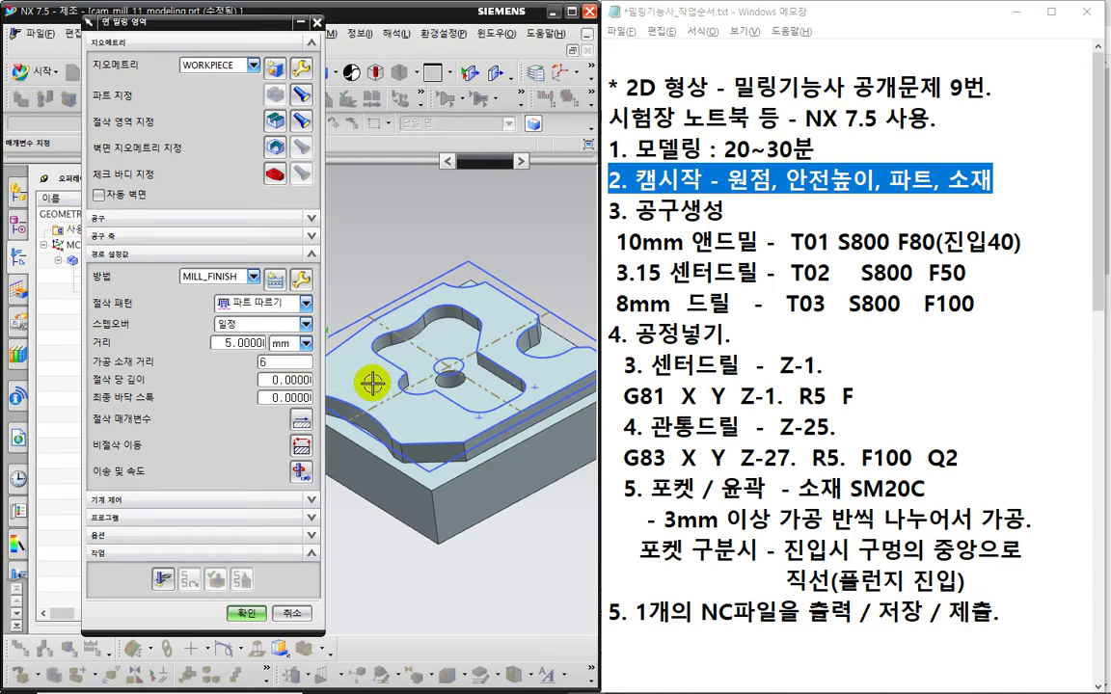
key("Tab")
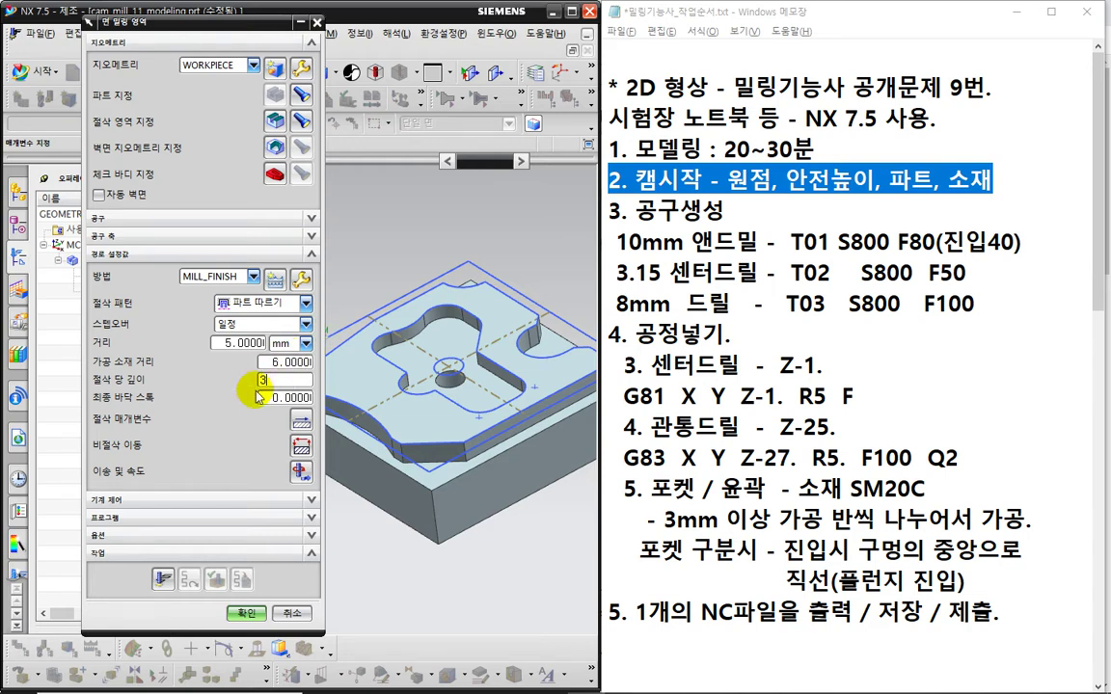
left_click(159, 578)
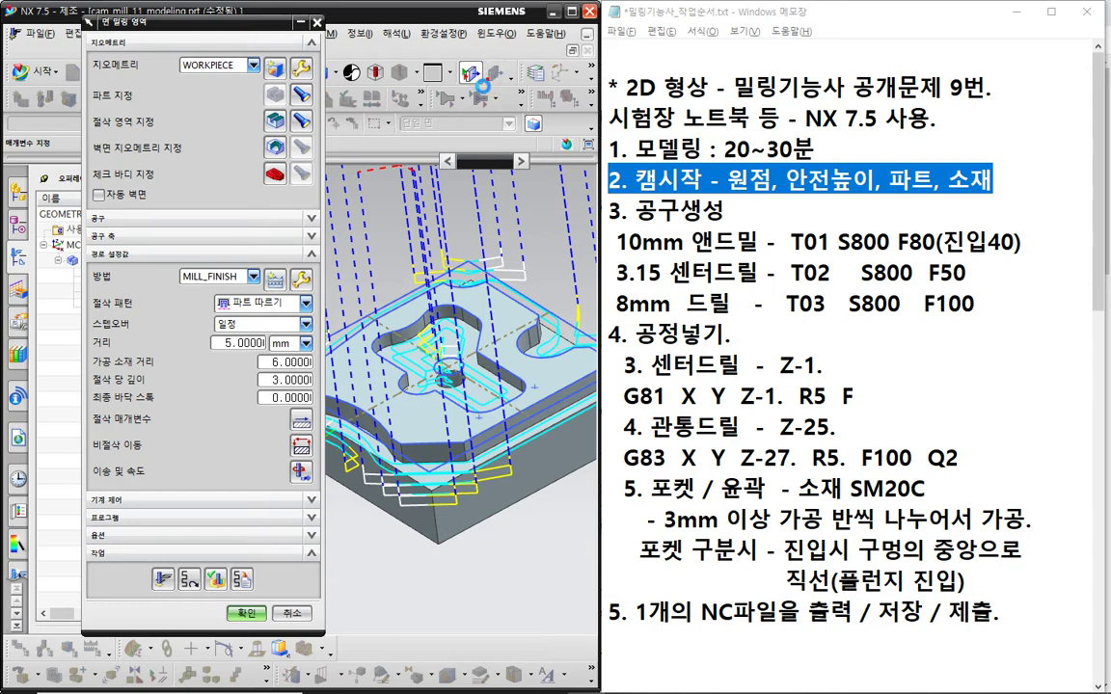
Step: Section the model view through the central hole with a single plane normal to the Y axis
middle_click(368, 345)
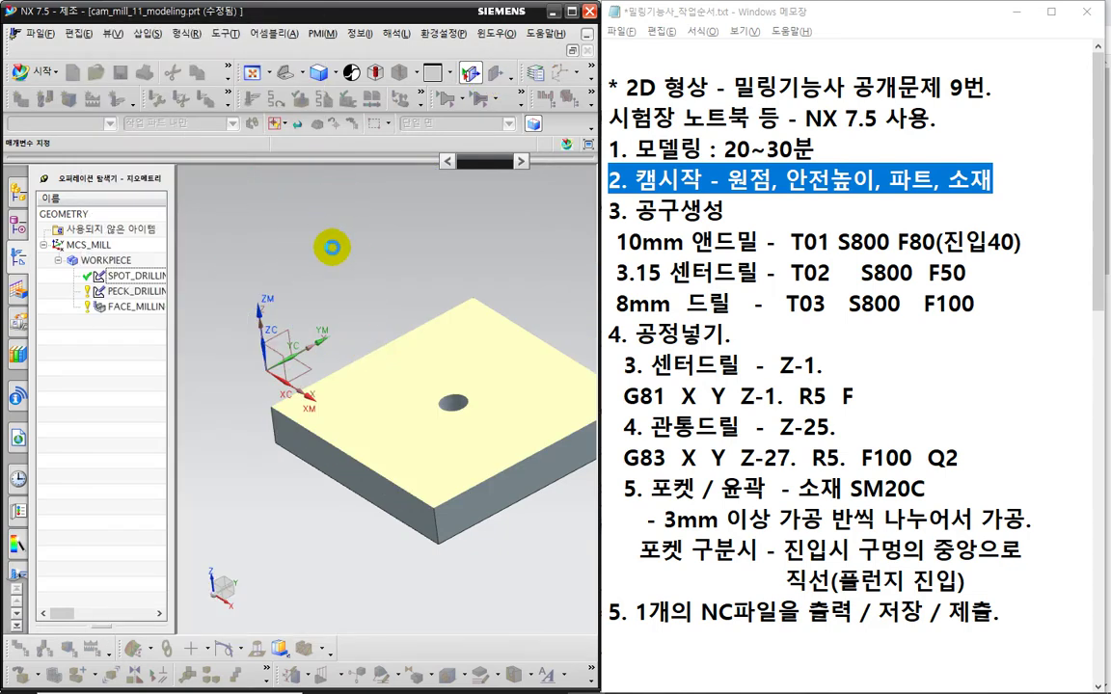
key("ctrl+h")
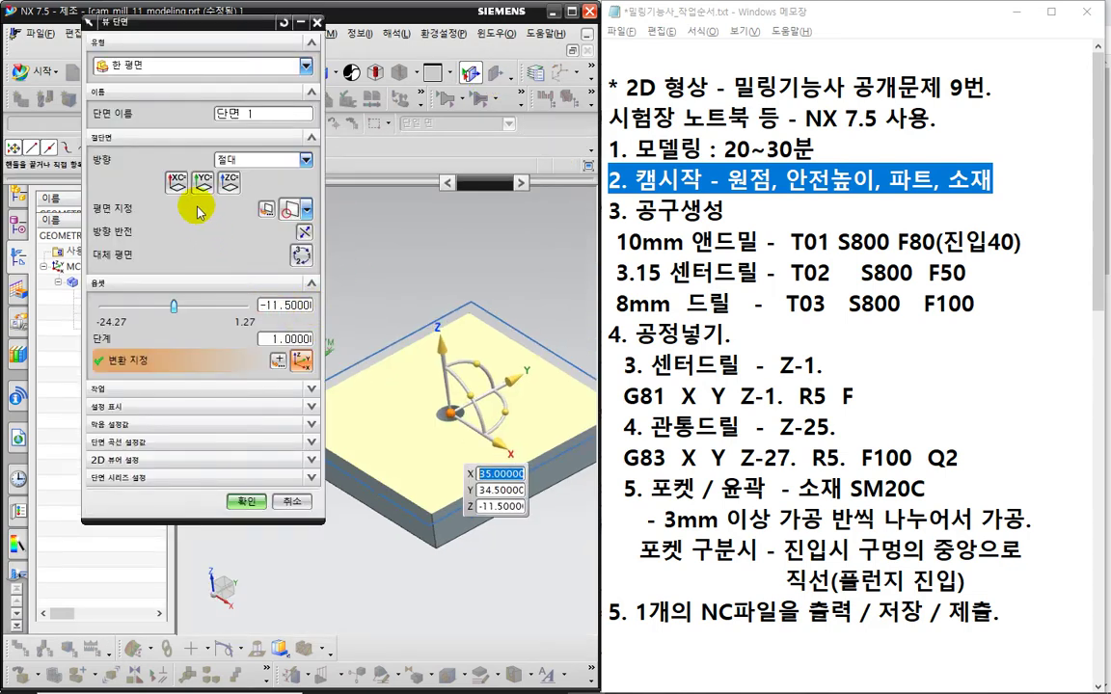
left_click(202, 181)
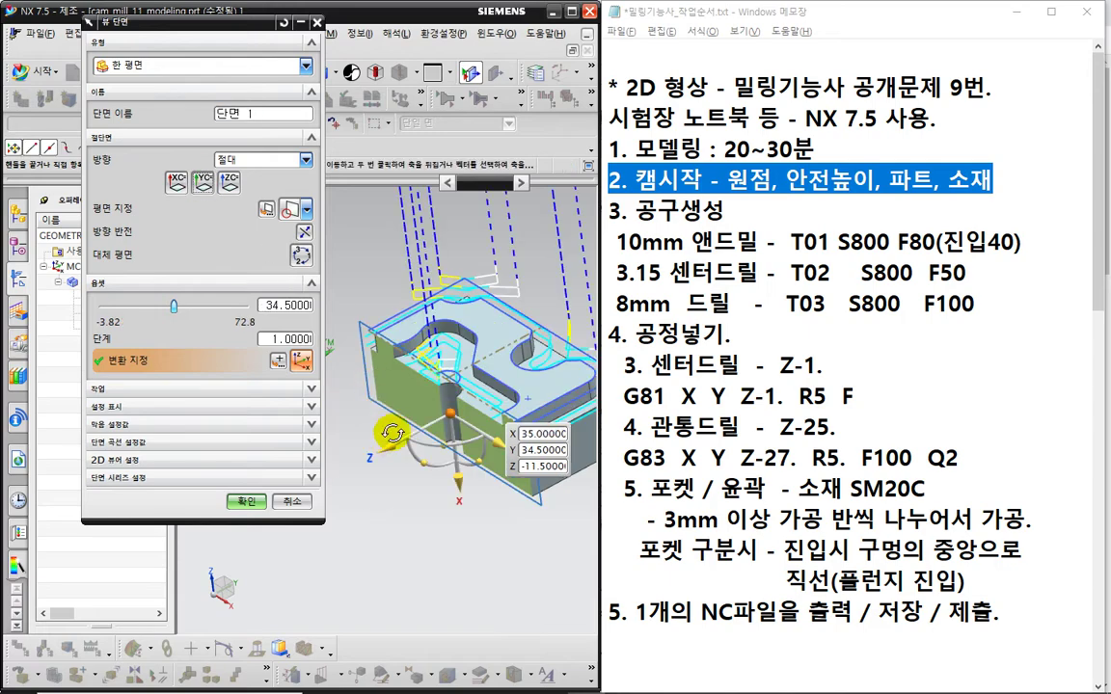
key("ctrl+alt+f")
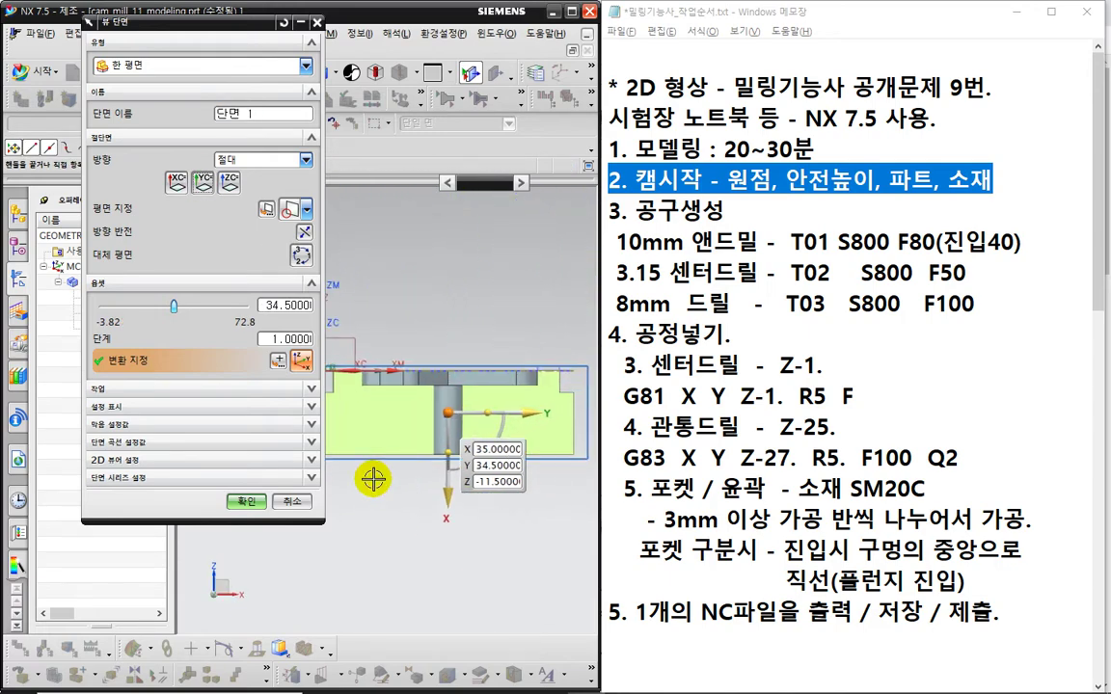
middle_click_drag(373, 479, 434, 508)
left_click(247, 502)
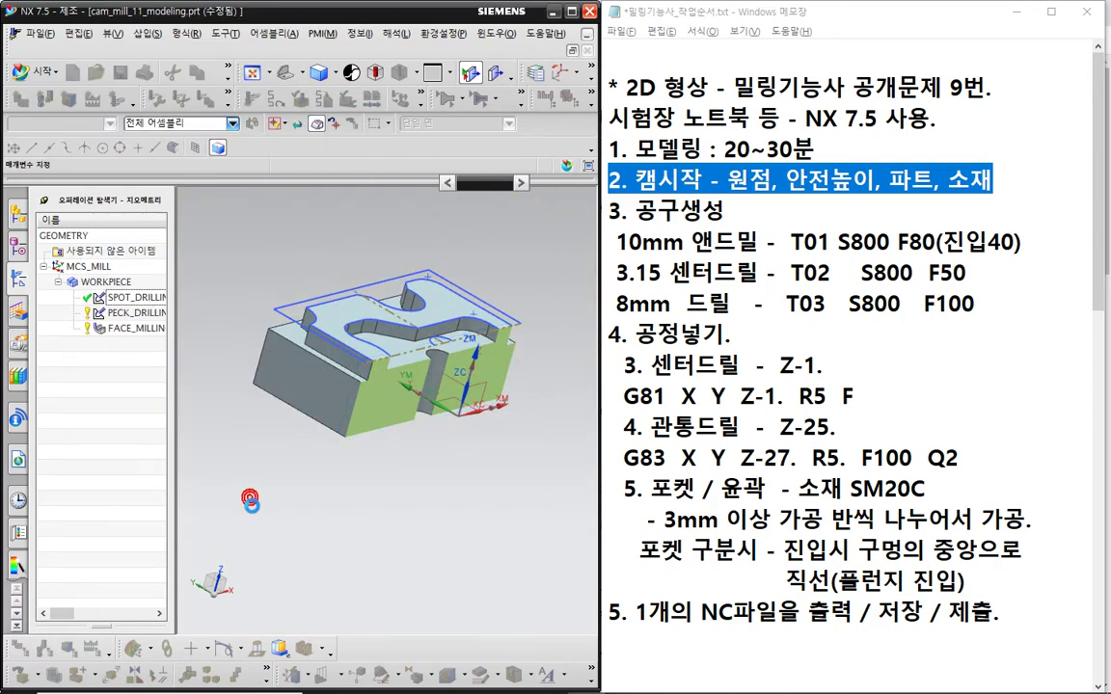
Step: Replay the toolpath in a side view and examine its depth levels along the outer contour
left_click(169, 521)
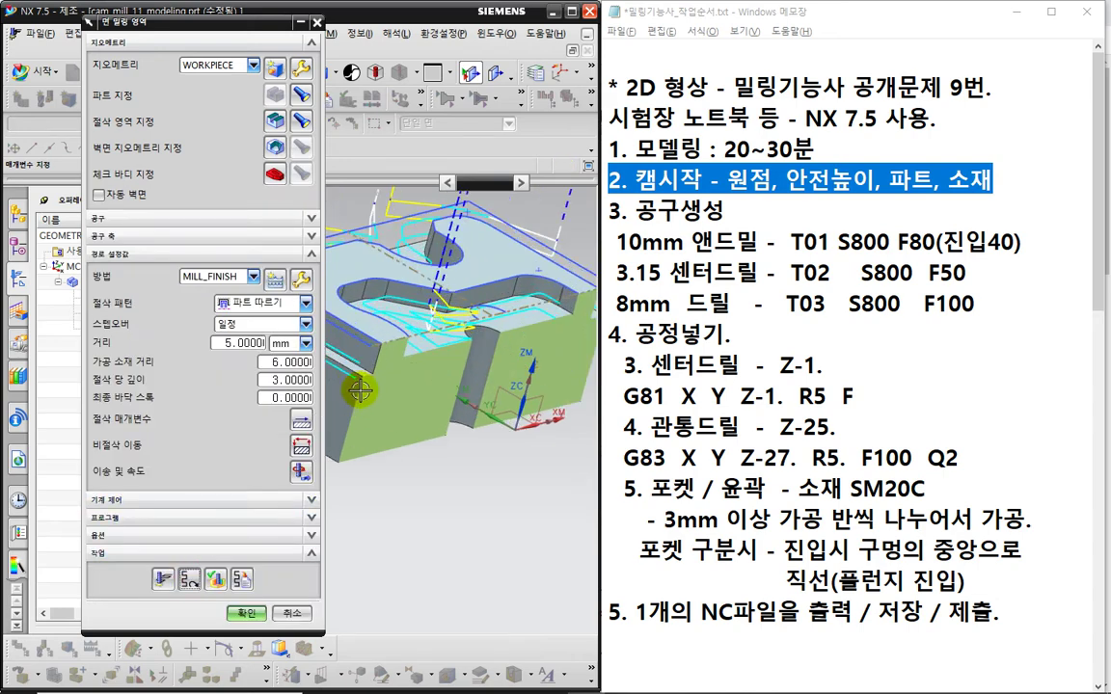
key("ctrl+alt+l")
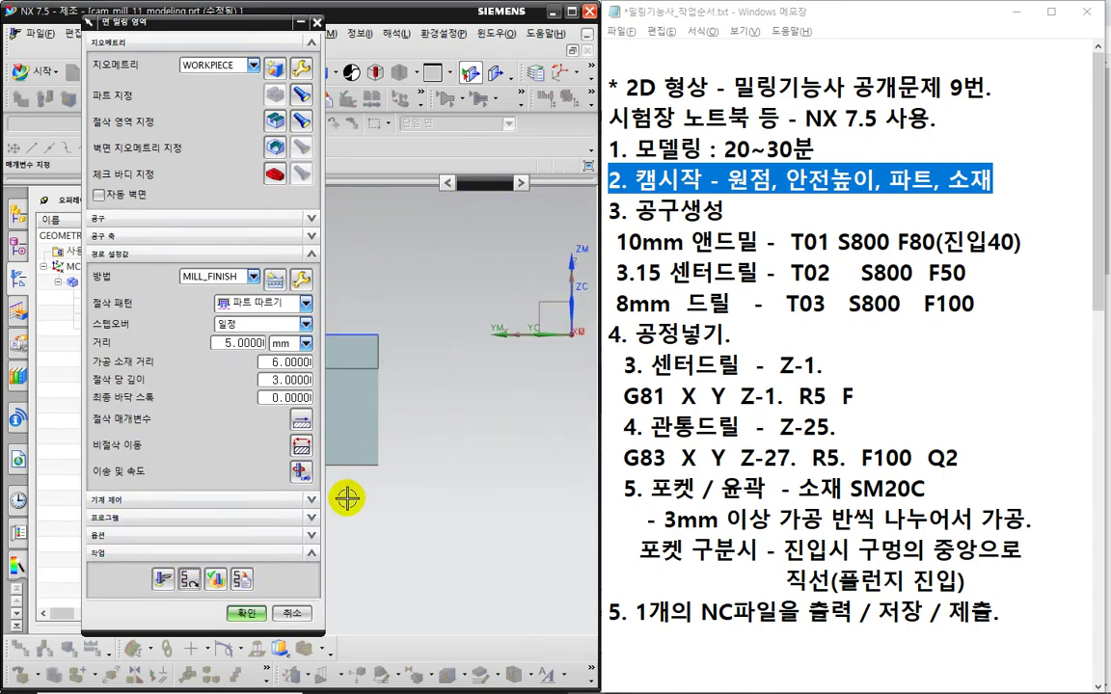
left_click(189, 579)
scroll(389, 380, "down", 1)
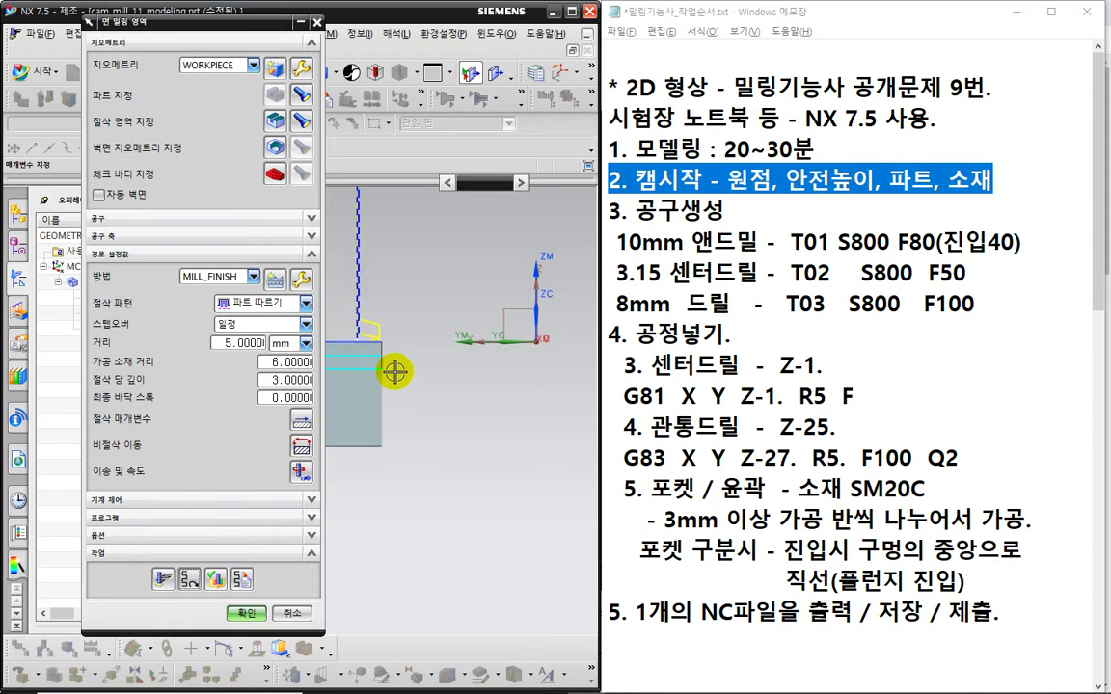
middle_click_drag(403, 373, 476, 344, "shift")
key("F8")
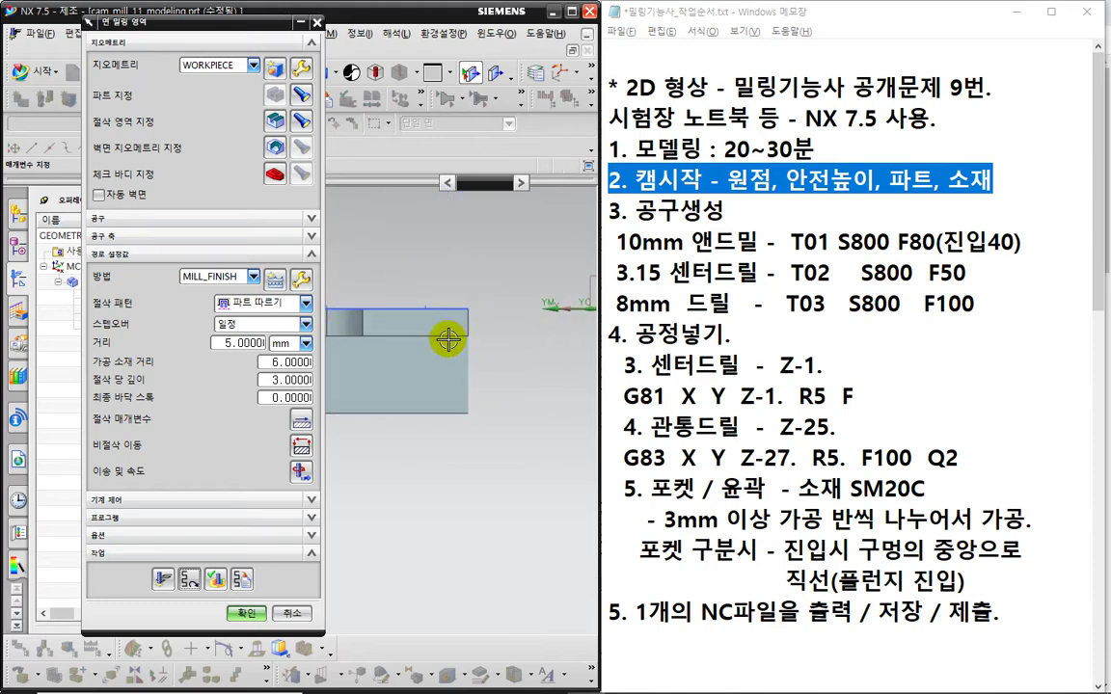
left_click(189, 581)
scroll(452, 365, "up", 3)
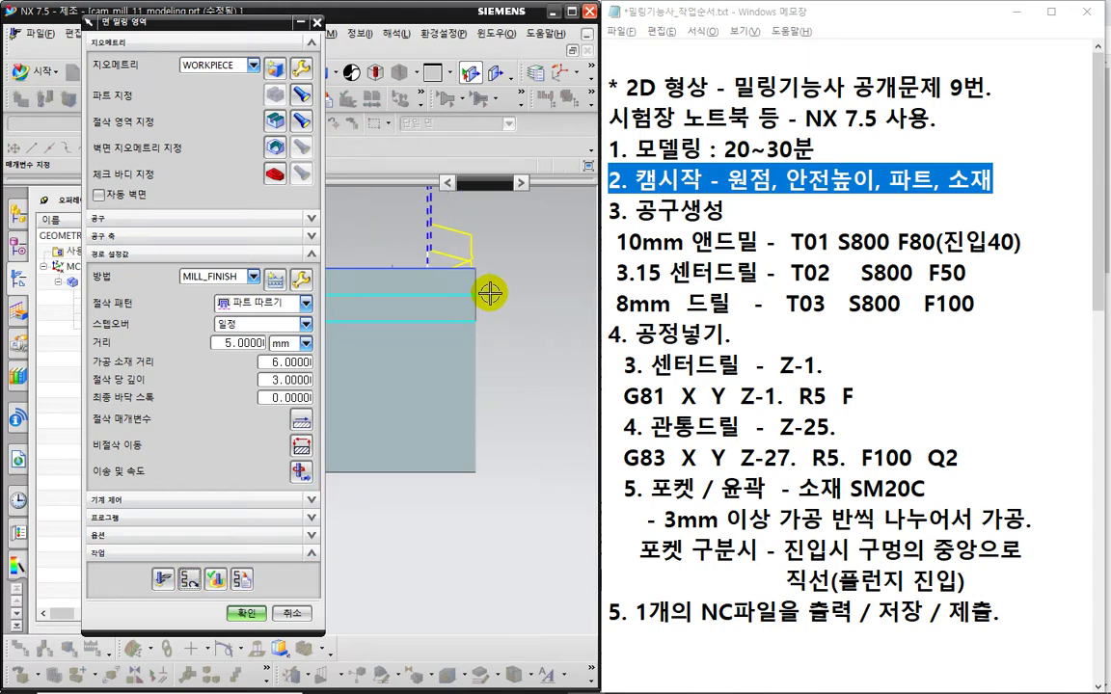
key("ctrl+2")
left_click_drag(492, 323, 485, 326)
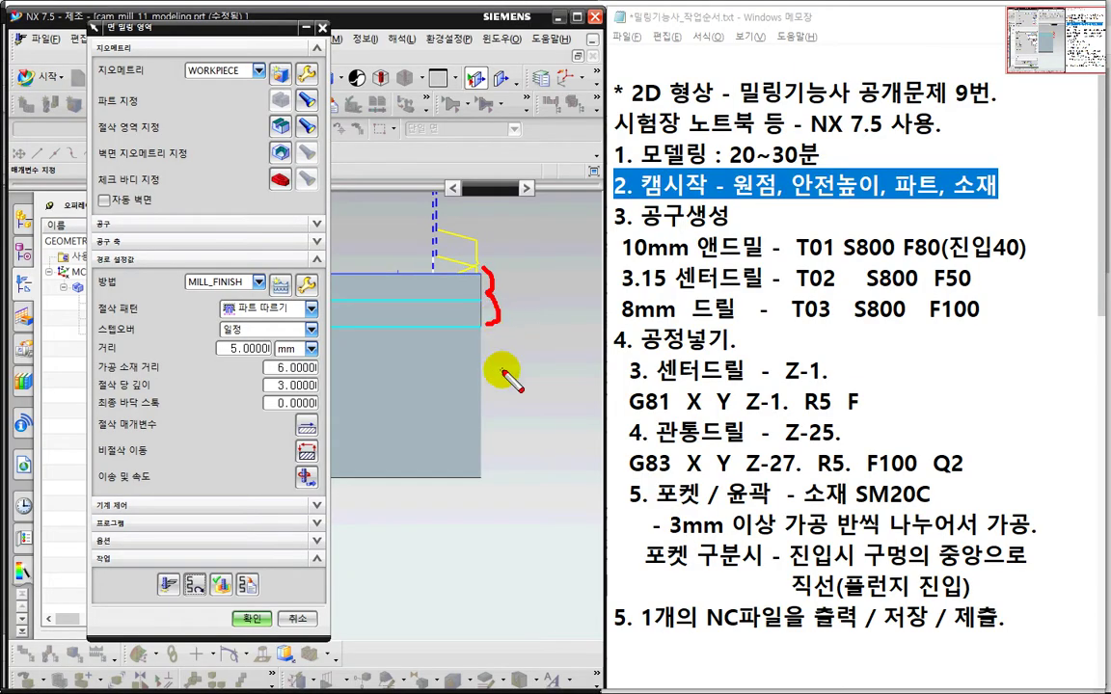
key("Escape")
Step: Replay the toolpath facing the section cut and examine how the pocket's depth is divided into cutting levels
mouse_move(500, 368)
middle_mouse_down()
mouse_move(529, 364)
mouse_move(476, 377)
mouse_move(436, 441)
mouse_move(456, 461)
mouse_move(447, 436)
mouse_move(447, 448)
middle_mouse_up()
key("F8")
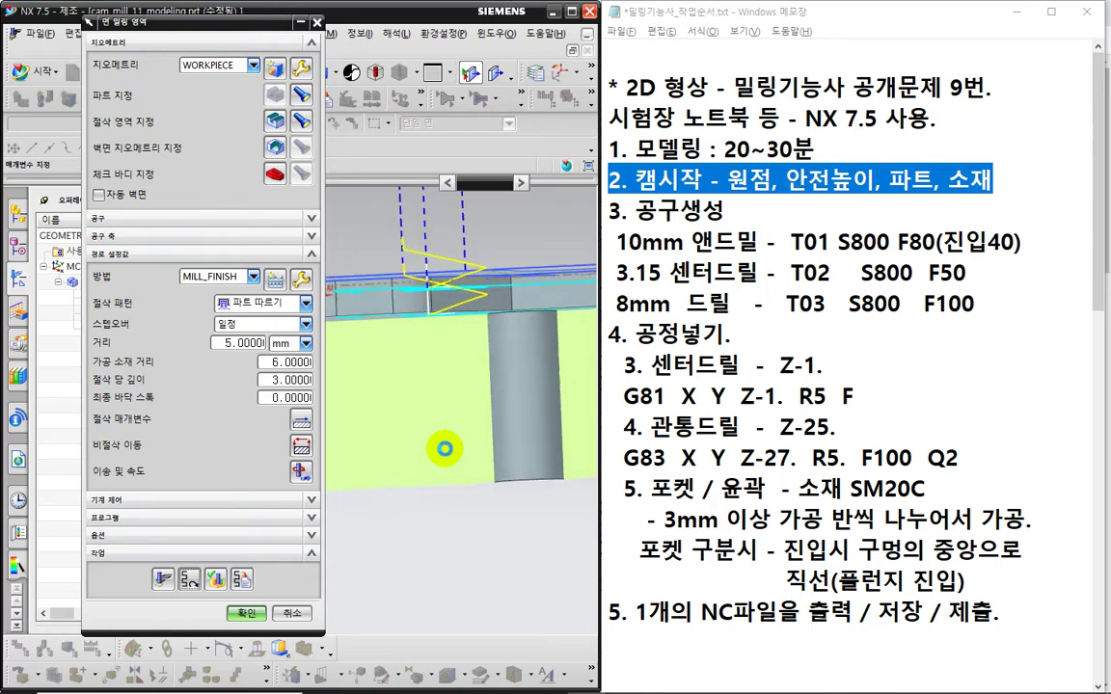
left_click(190, 579)
middle_click_drag(499, 367, 467, 385)
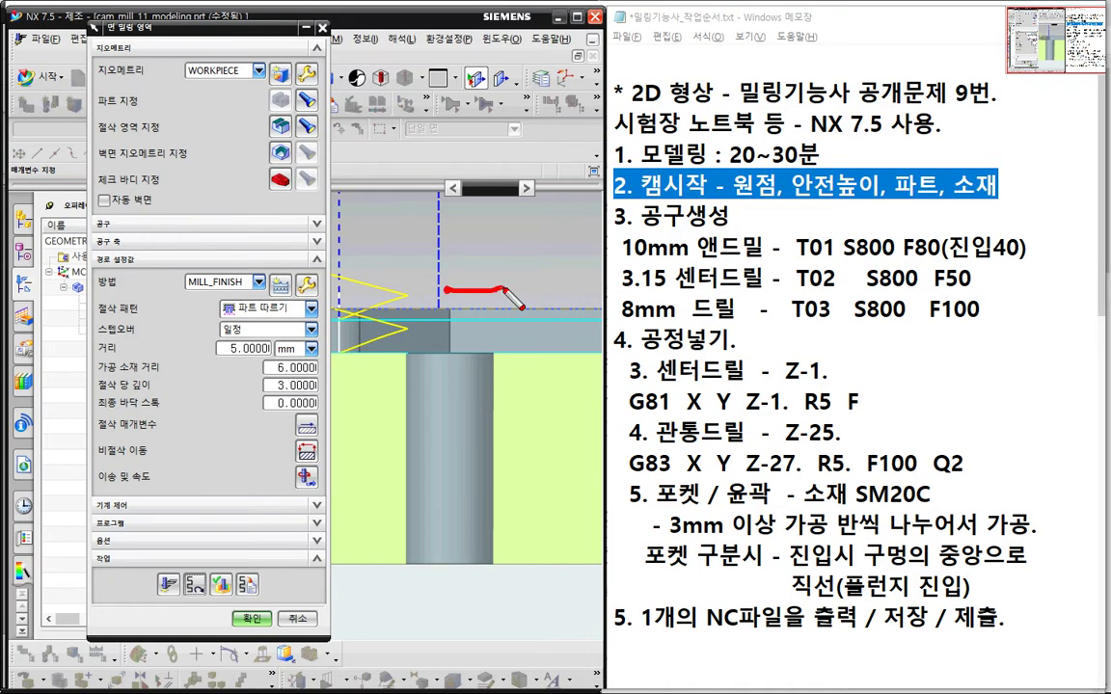
left_click_drag(502, 290, 506, 287)
mouse_move(442, 317)
left_mouse_down()
mouse_move(490, 314)
mouse_move(481, 354)
left_mouse_up()
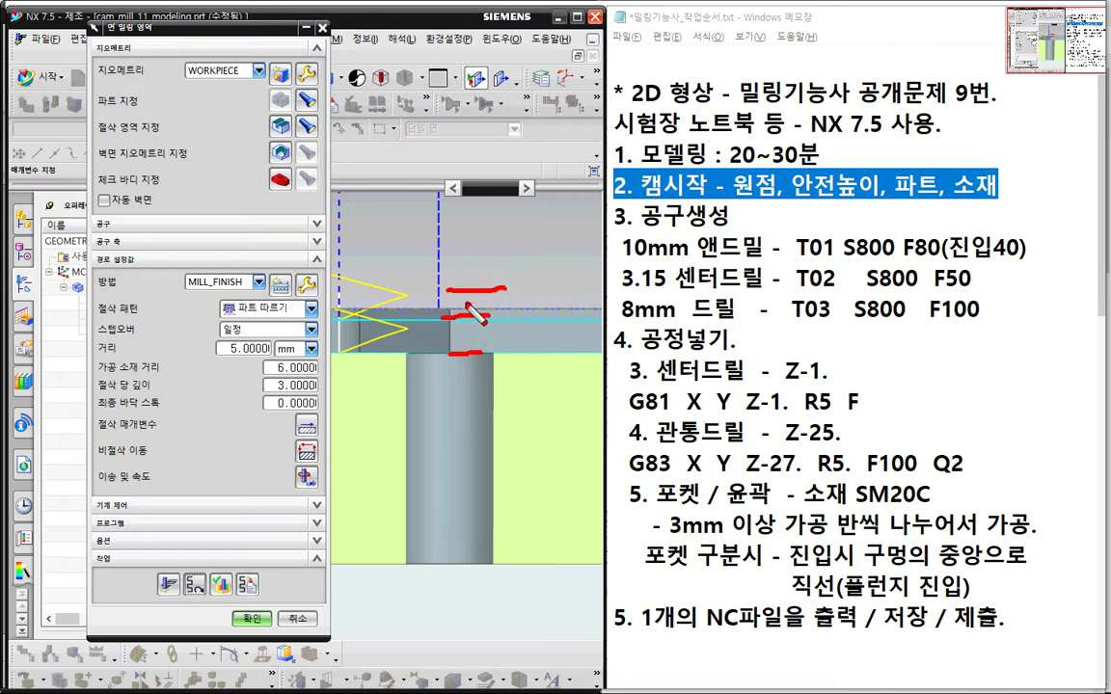
key("Escape")
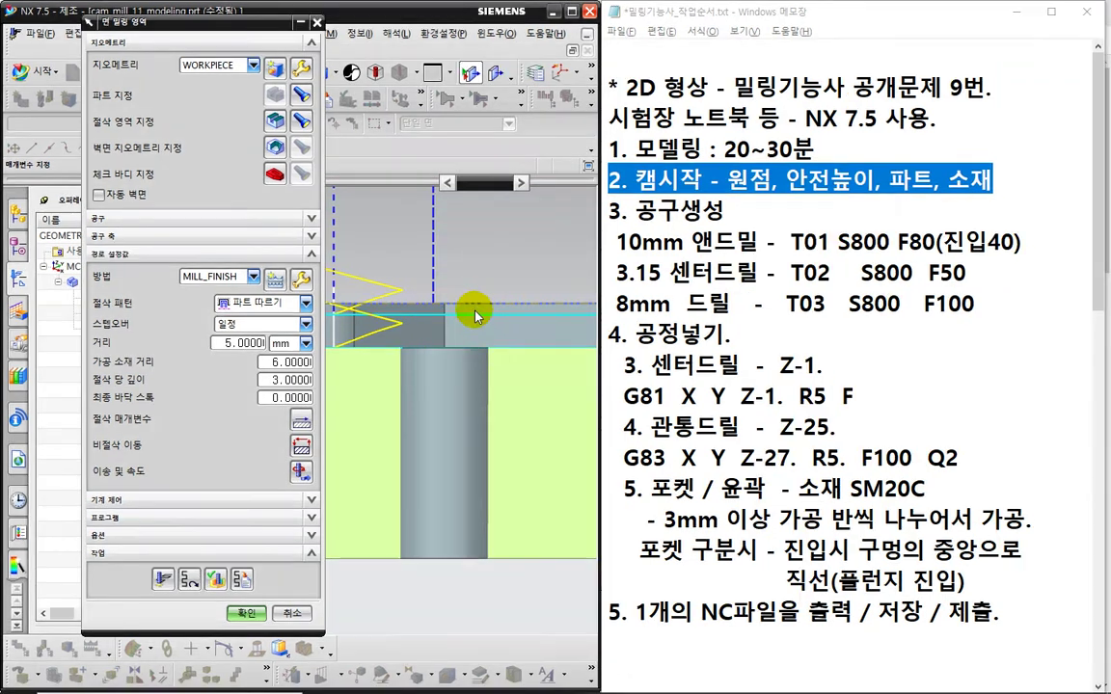
key("ctrl+2")
mouse_move(448, 358)
left_mouse_down()
mouse_move(471, 356)
mouse_move(497, 318)
left_mouse_up()
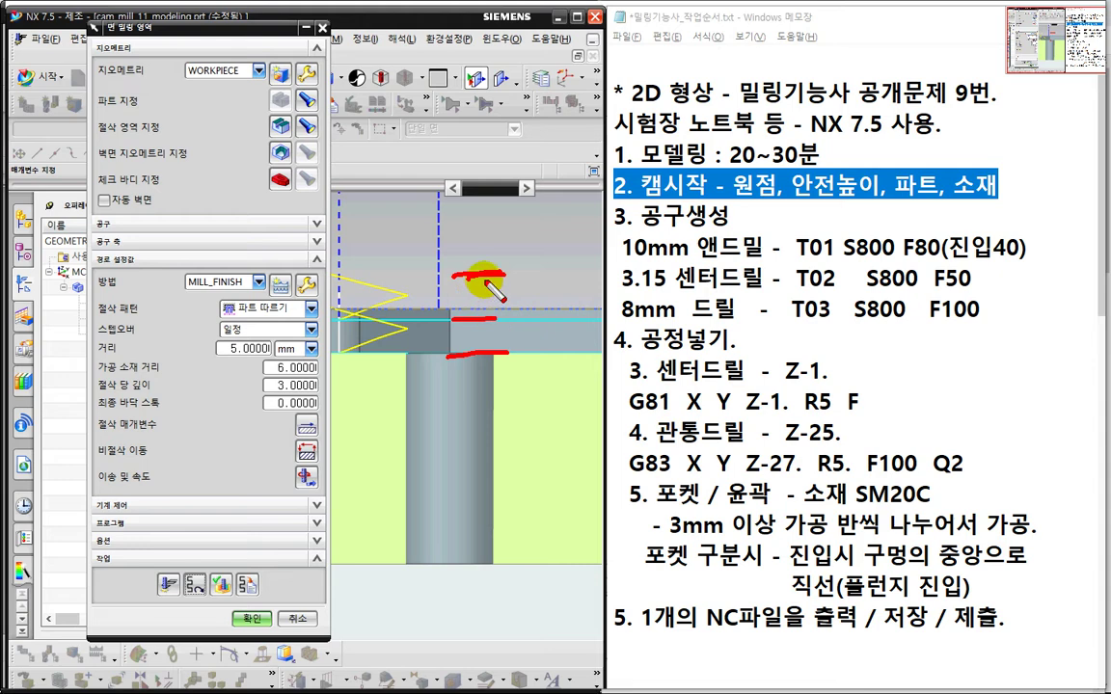
left_click_drag(470, 315, 472, 353)
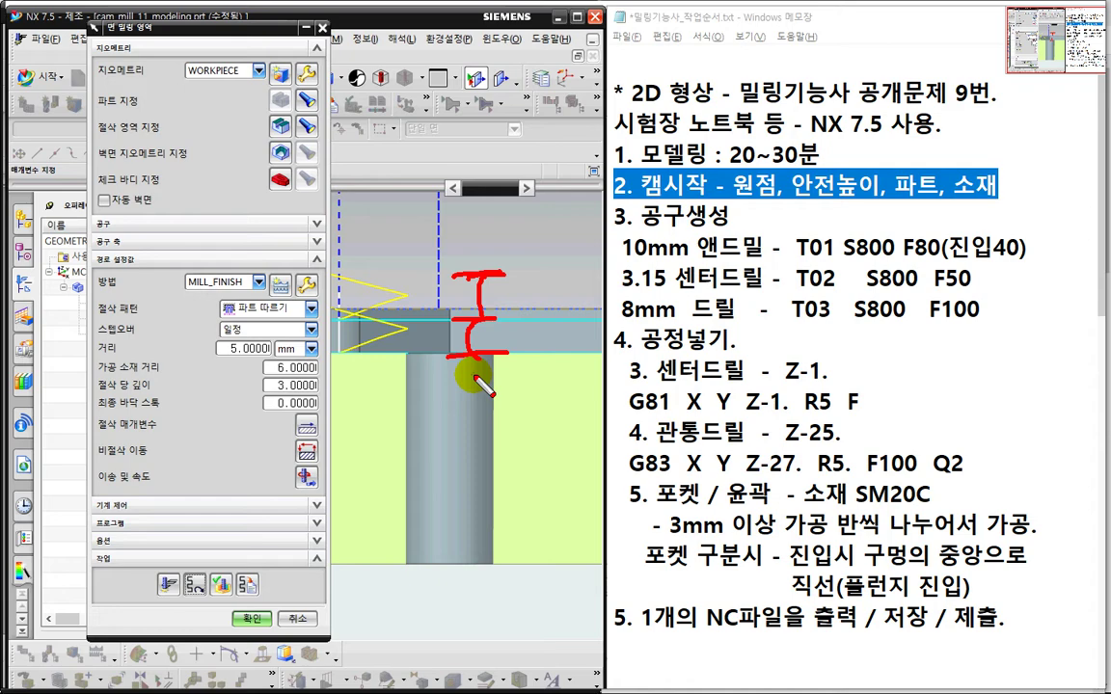
key("Escape")
scroll(478, 377, "down", 4)
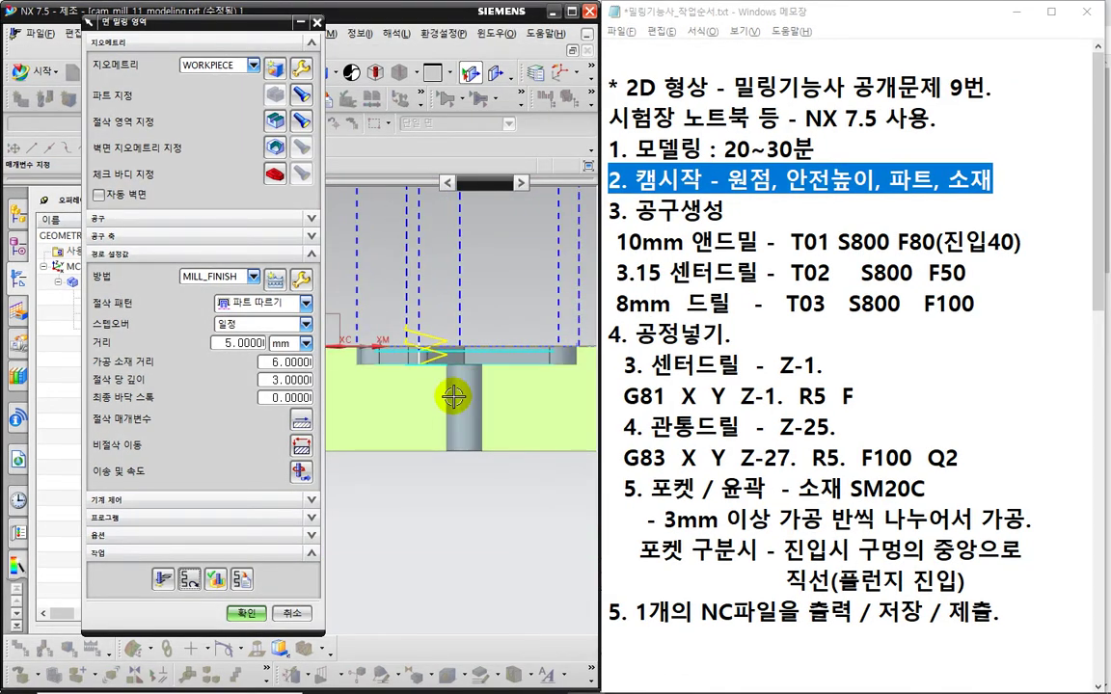
mouse_move(455, 397)
middle_mouse_down()
mouse_move(495, 420)
mouse_move(408, 369)
middle_mouse_up()
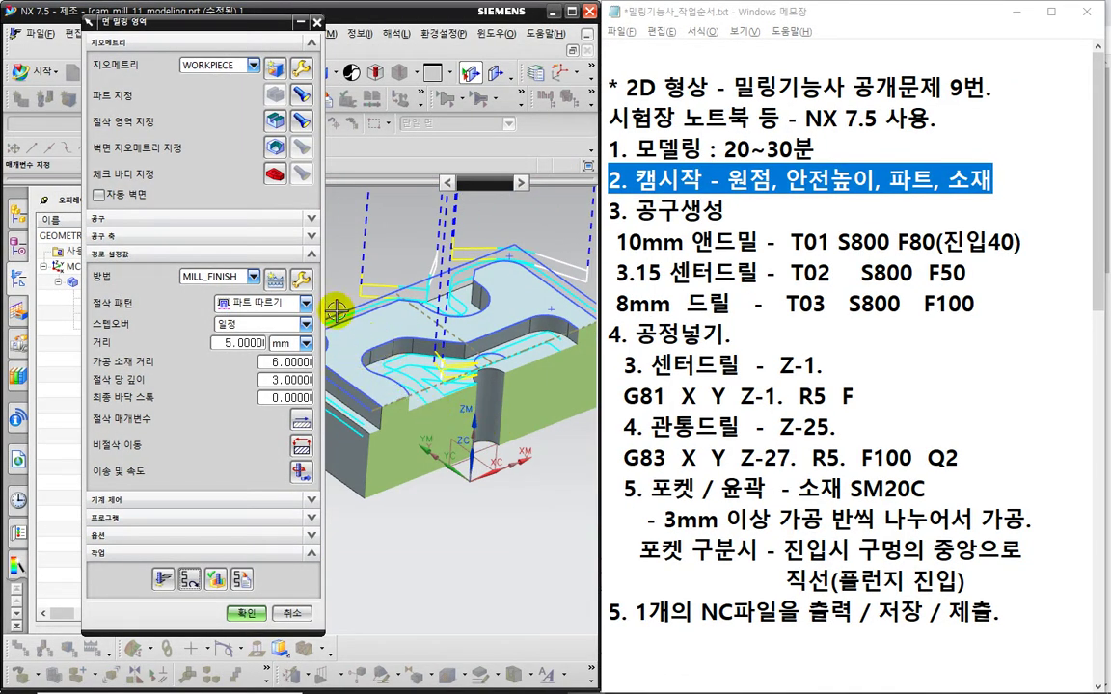
Step: Take the pocket floor out of the face milling cut area and add it back
left_click(279, 121)
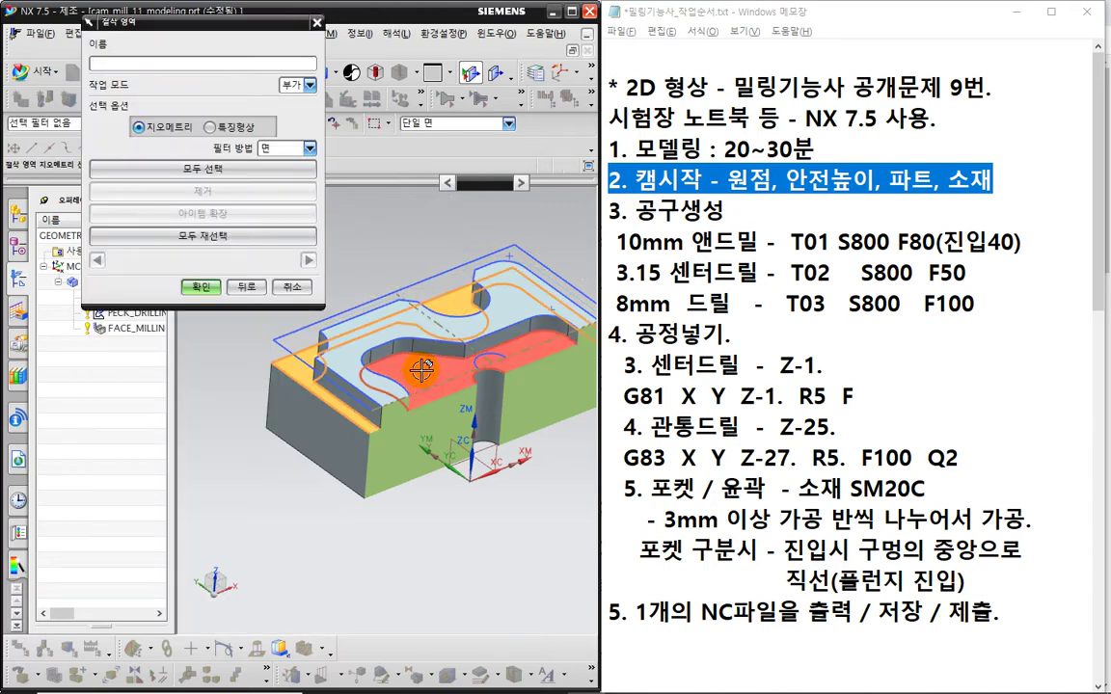
left_click(225, 352)
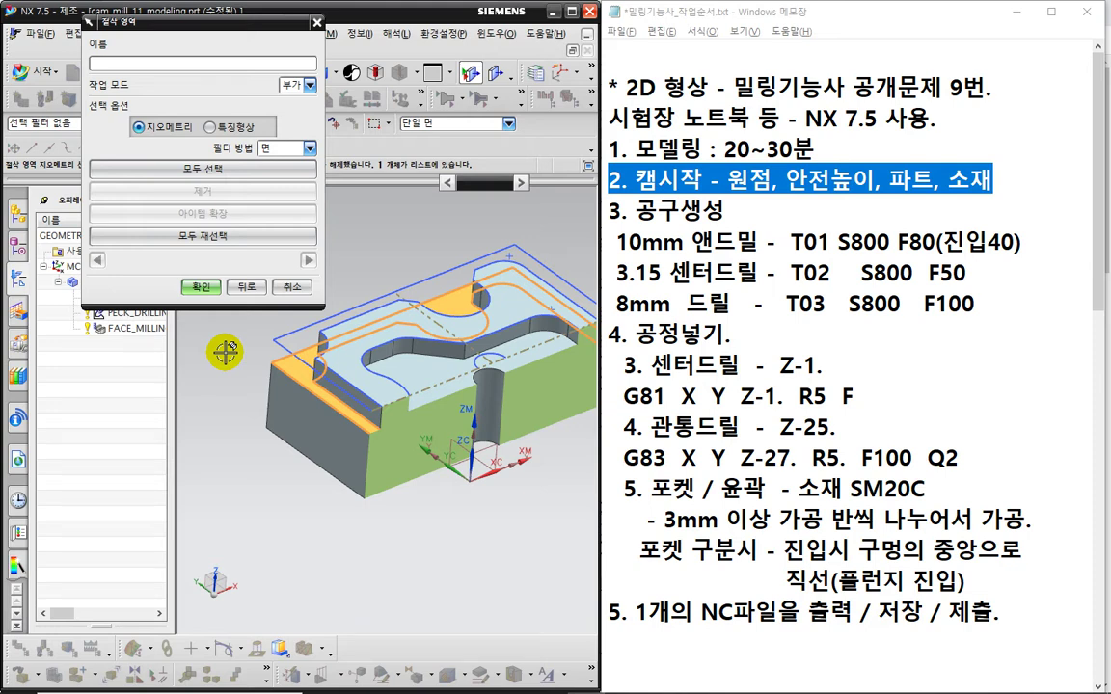
left_click(405, 369)
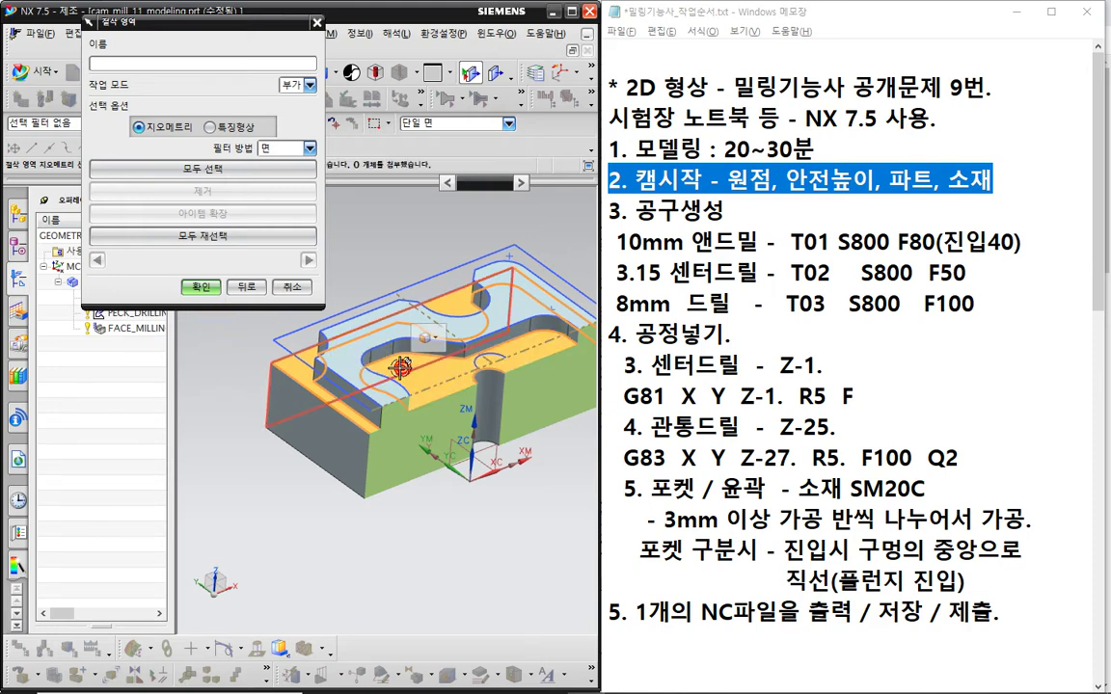
left_click(202, 288)
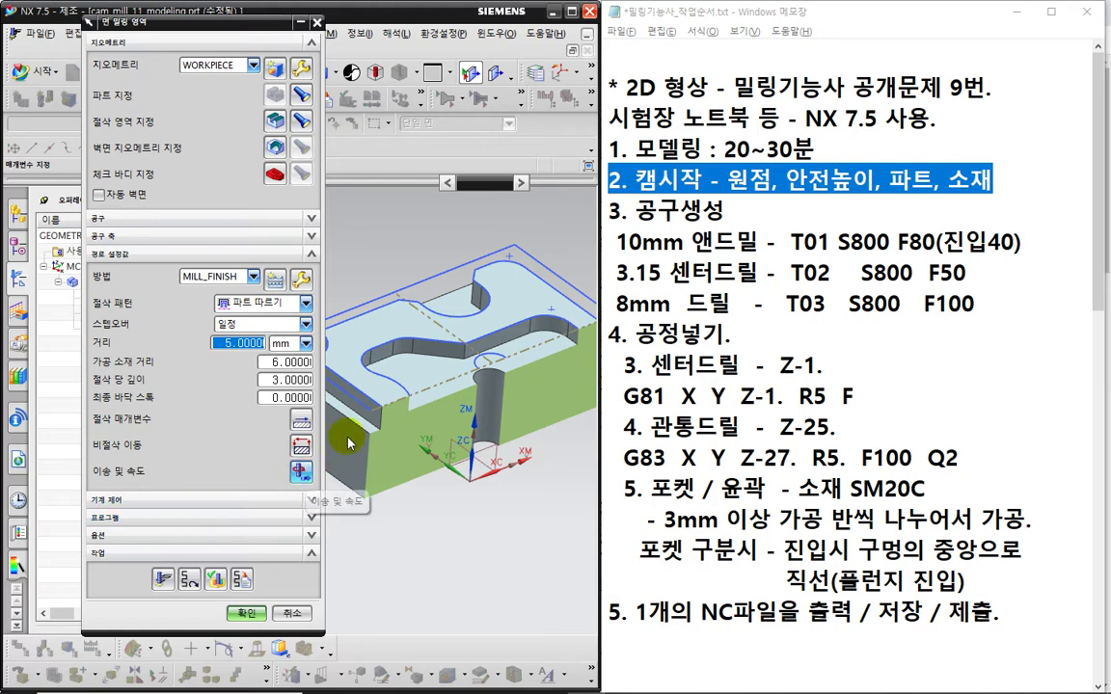
Step: Turn off the section view and set the operation's spindle speed to 800 rpm, cutting feed to 80 and engage feed to 40
left_click(469, 71)
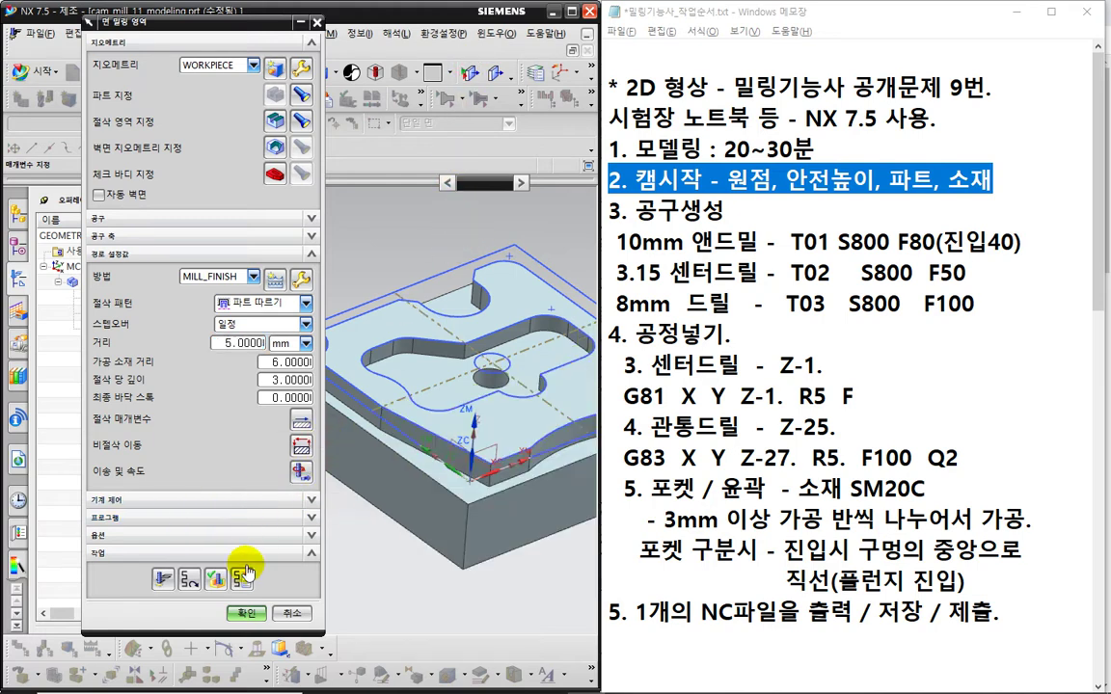
middle_click(296, 472)
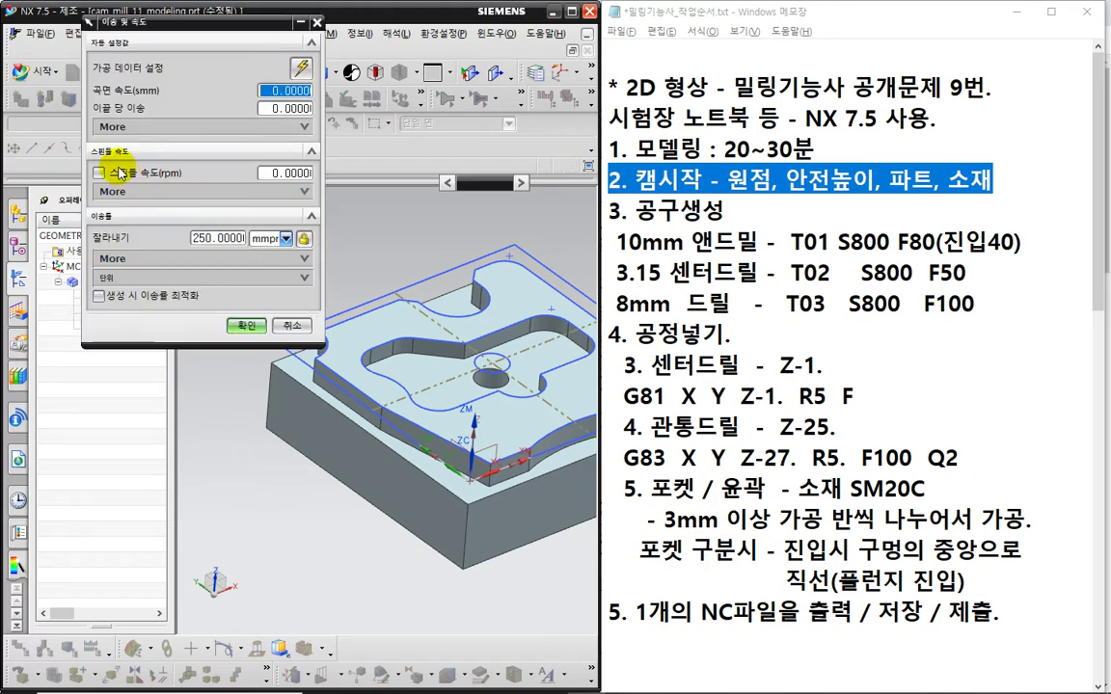
left_click(97, 173)
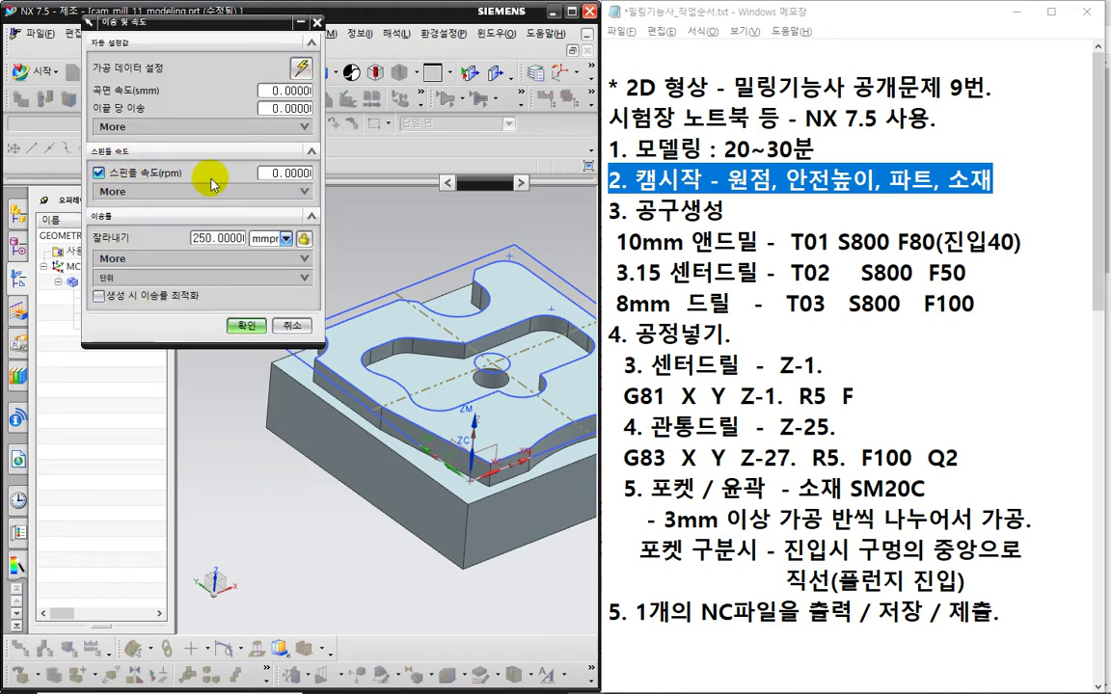
type("800")
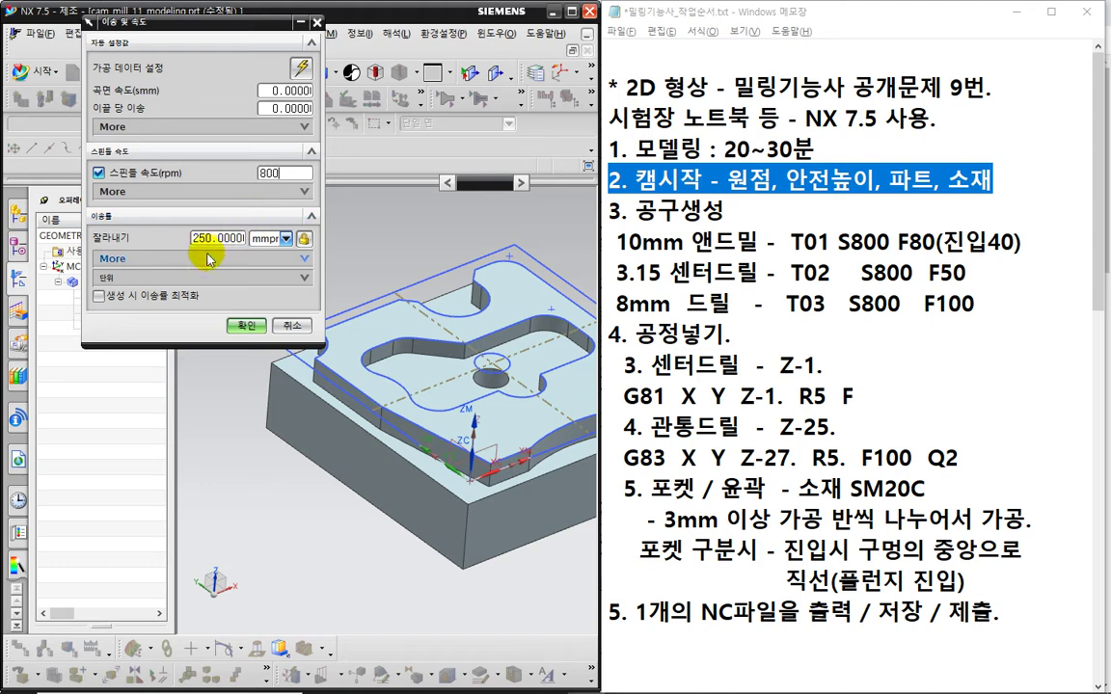
double_click(199, 238)
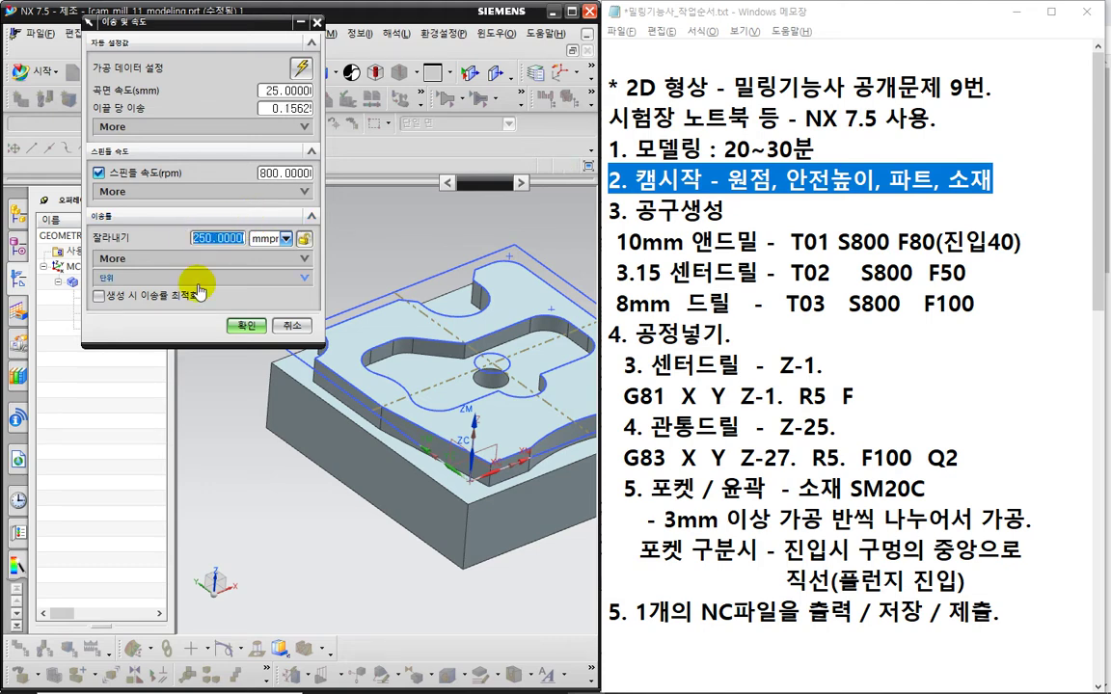
type("80")
left_click(184, 259)
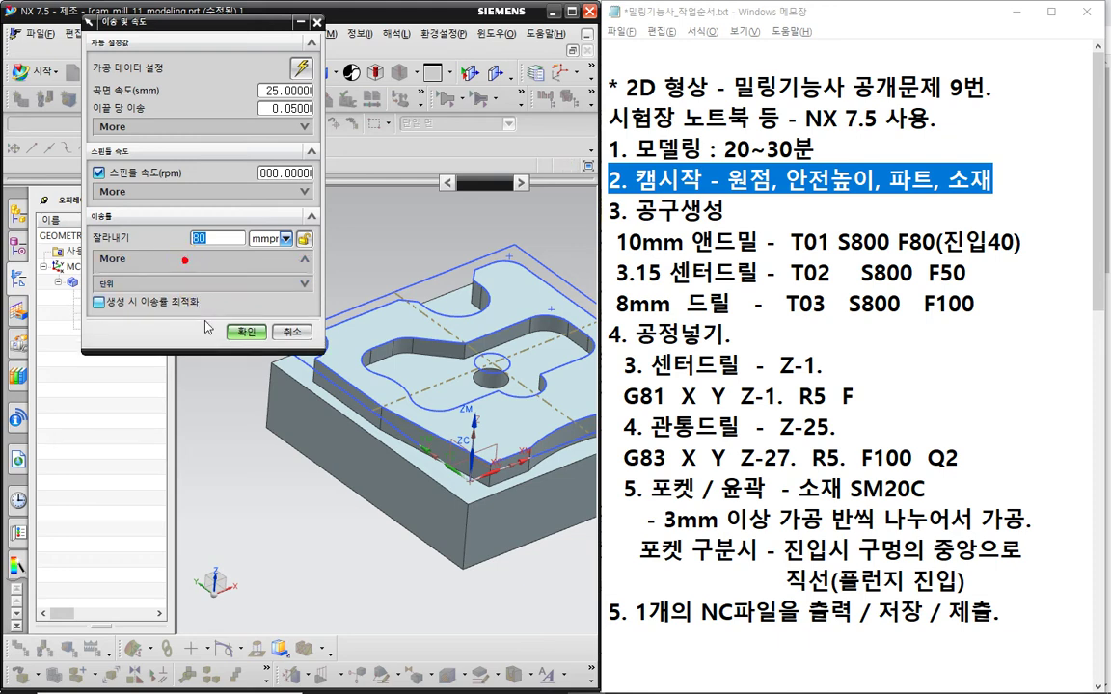
double_click(196, 320)
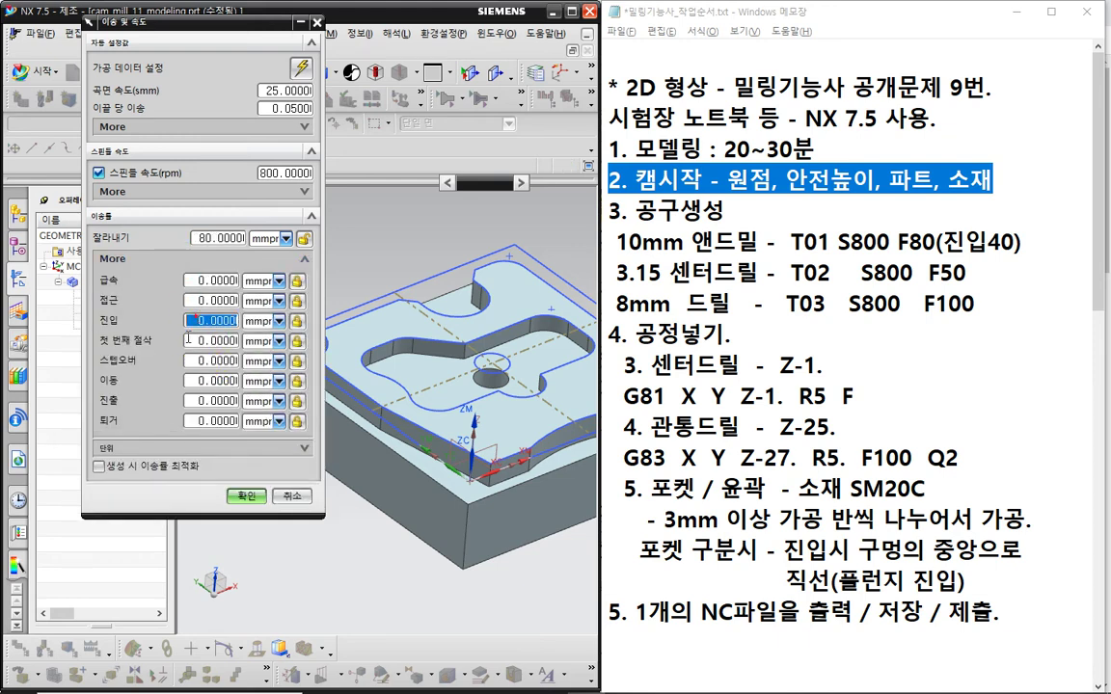
type("40")
left_click(246, 494)
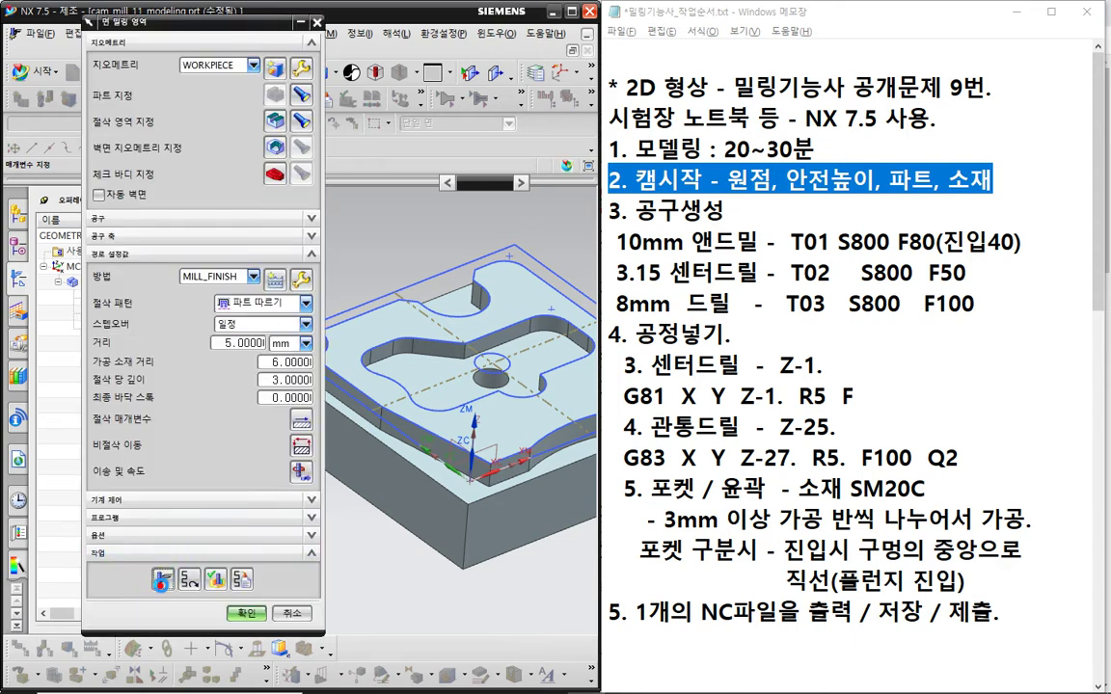
Step: Generate the toolpath and examine its passes around the outer corner of the block
left_click(161, 581)
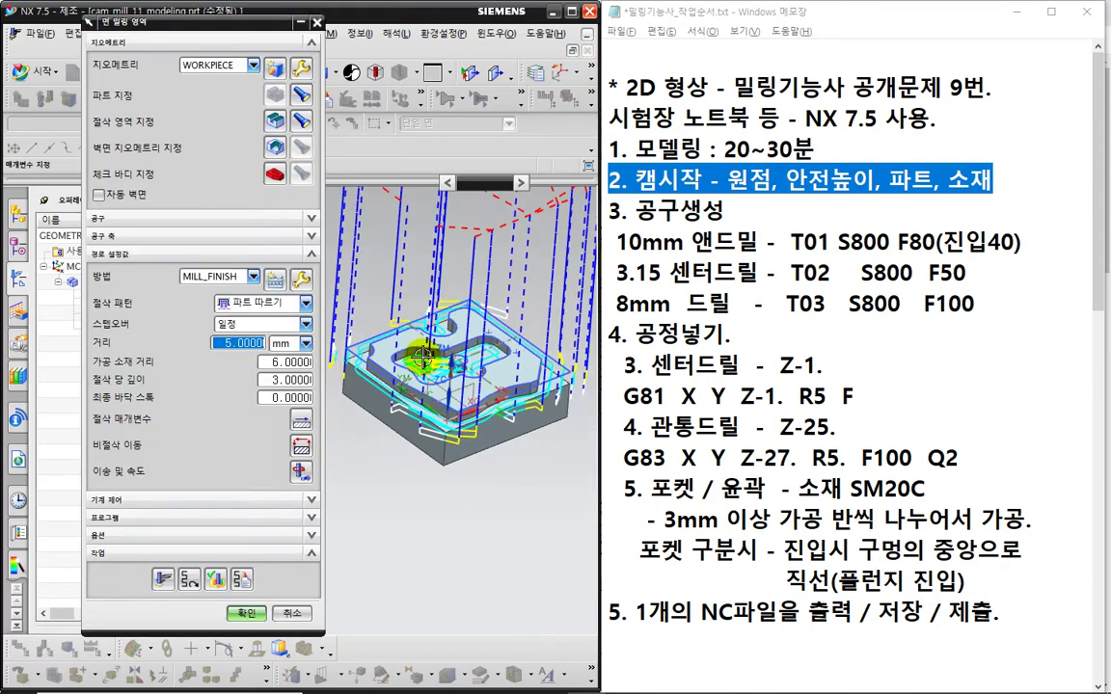
scroll(434, 393, "up", 3)
scroll(440, 377, "down", 2)
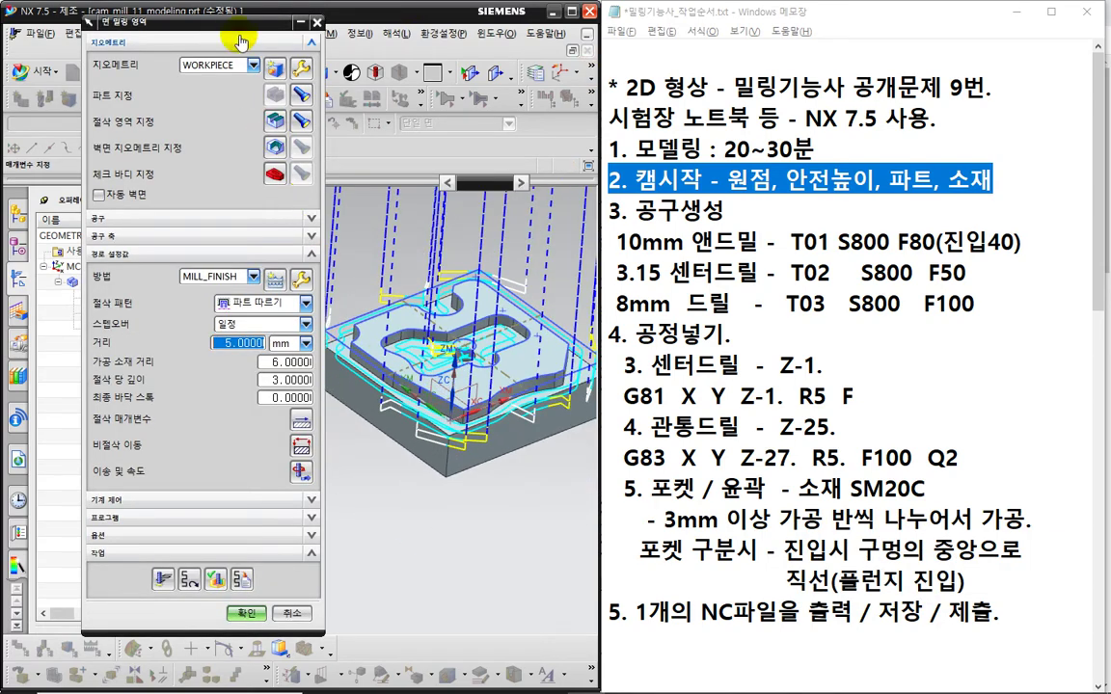
left_click_drag(231, 24, 168, 26)
middle_click_drag(399, 363, 401, 426)
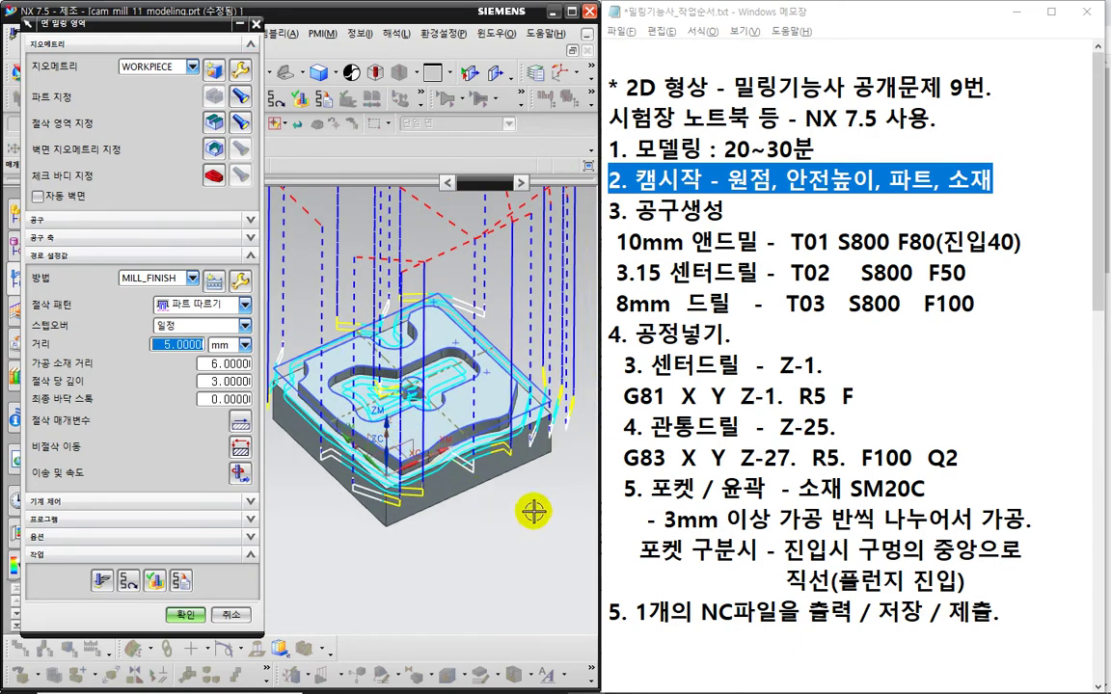
scroll(540, 474, "up", 2)
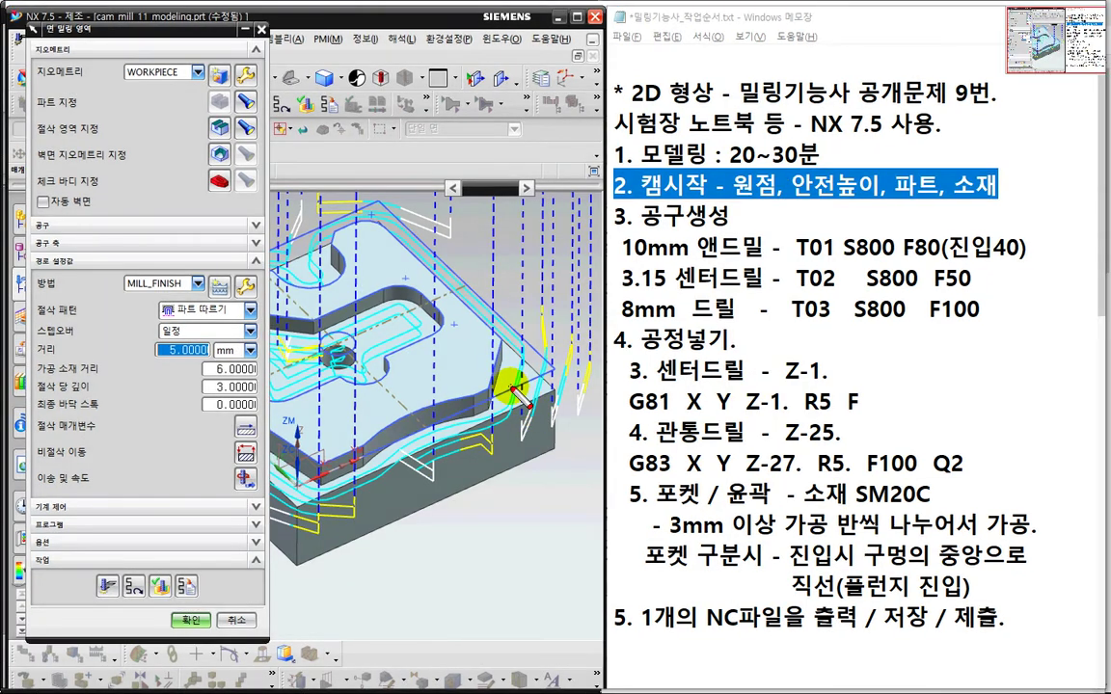
mouse_move(559, 394)
left_mouse_down()
mouse_move(569, 376)
mouse_move(551, 396)
mouse_move(610, 422)
left_mouse_up()
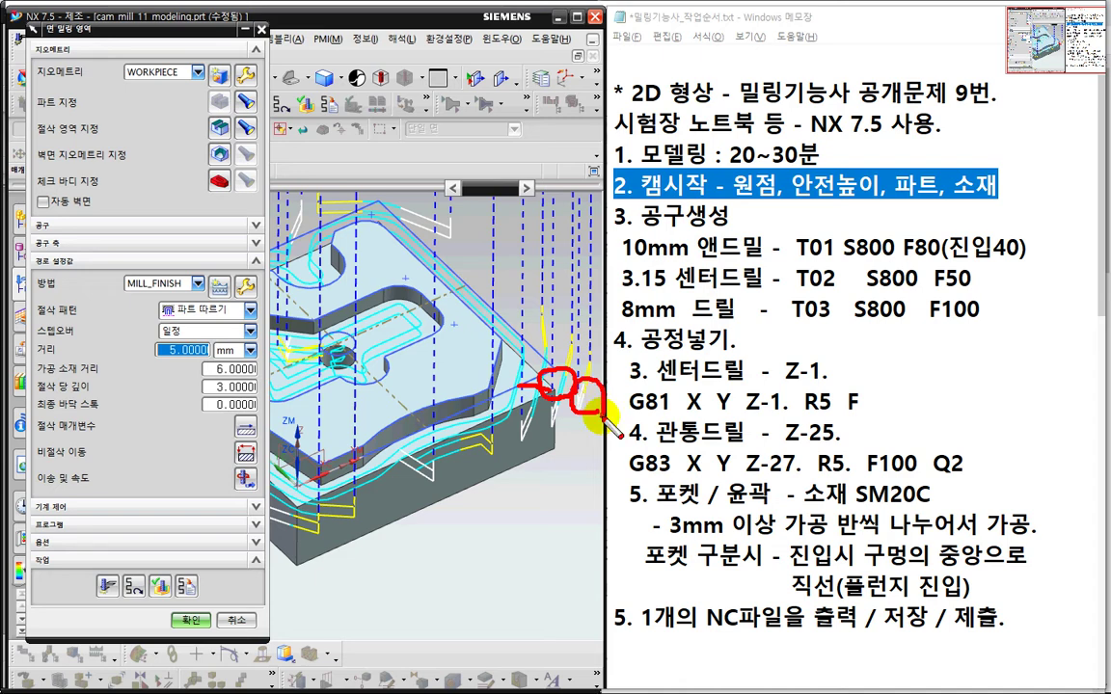
key("Escape")
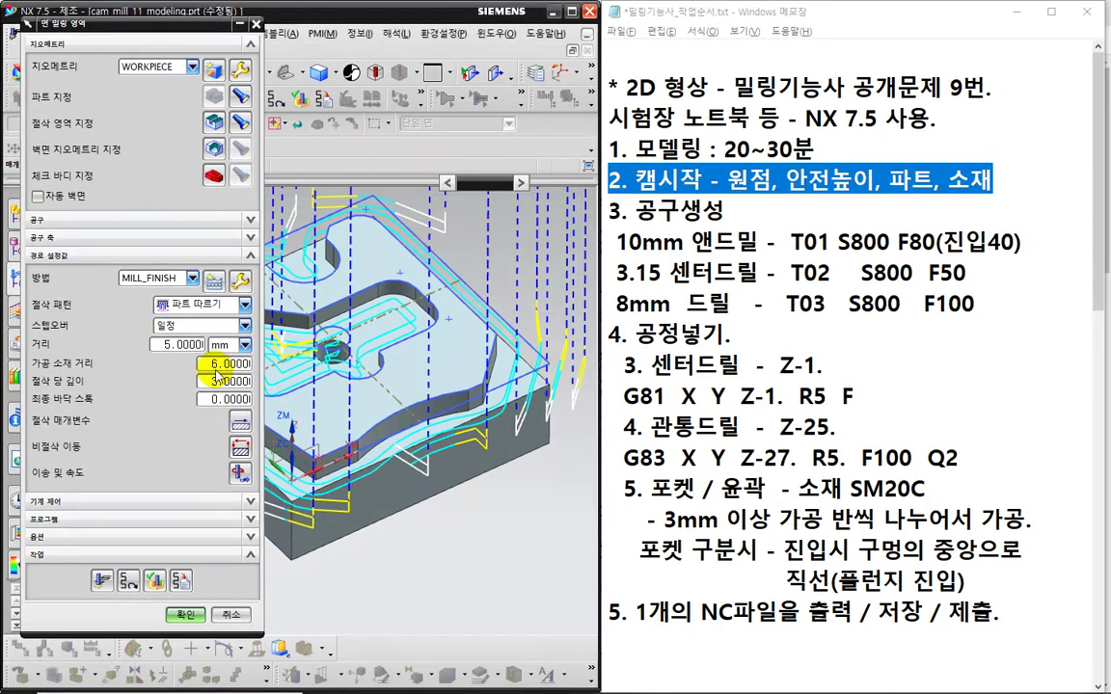
Step: Set the stepover distance to 7 mm and regenerate the toolpath to check the passes at the outer corner
type("7")
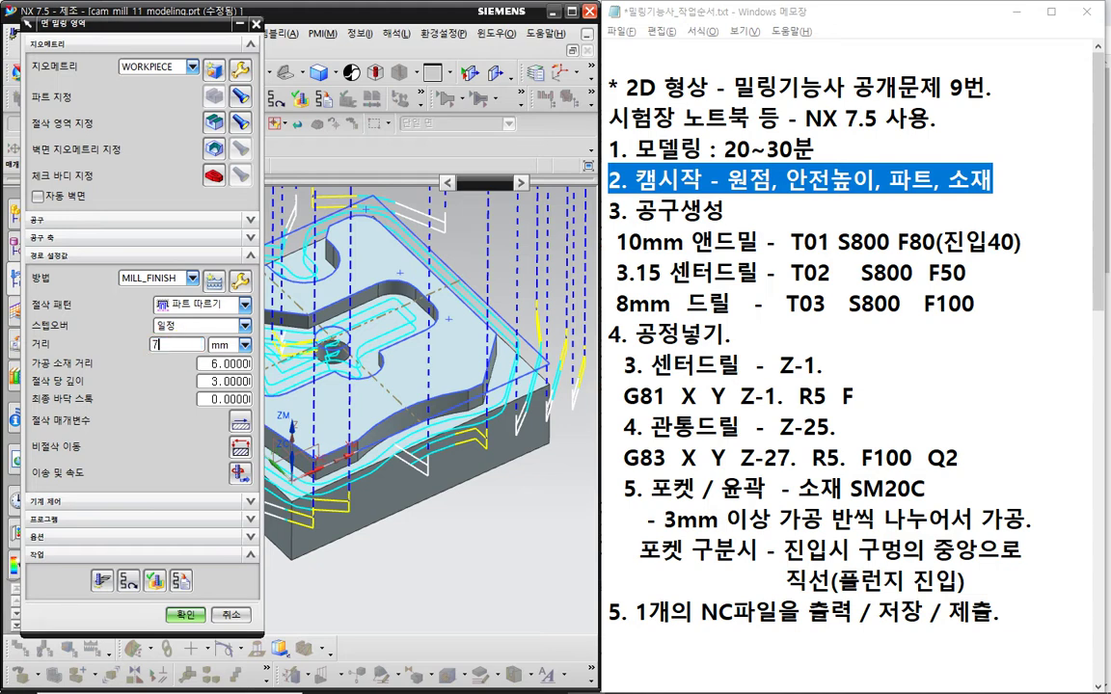
left_click(101, 581)
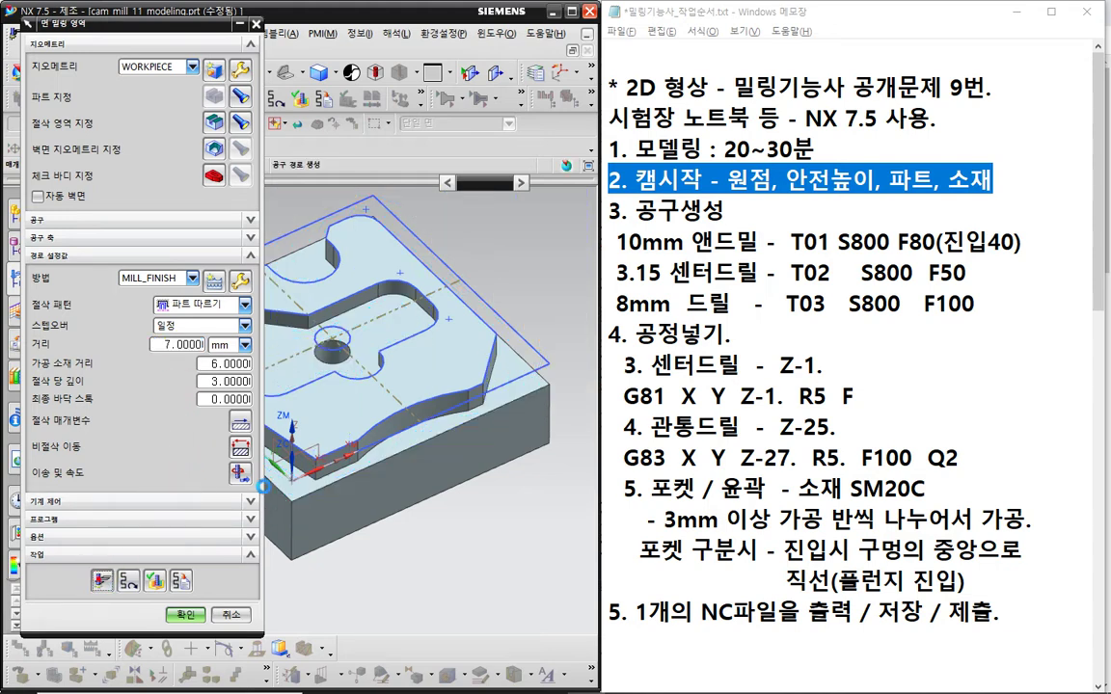
middle_click(256, 442)
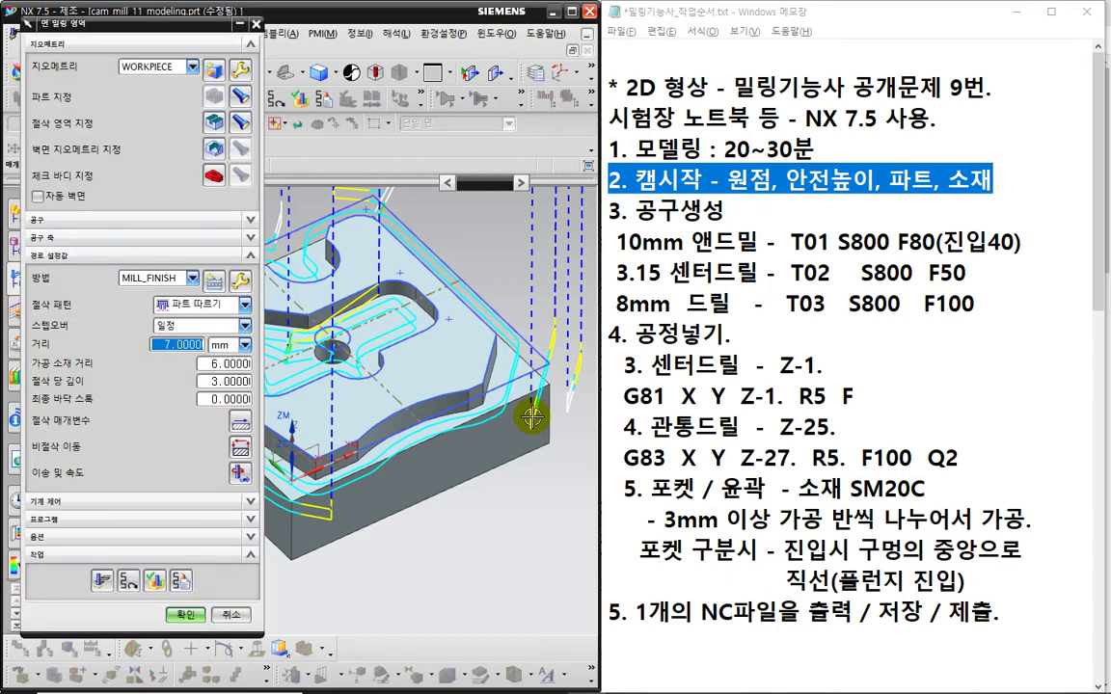
key("ctrl+2")
mouse_move(592, 404)
left_mouse_down()
mouse_move(561, 376)
mouse_move(611, 391)
mouse_move(596, 412)
left_mouse_up()
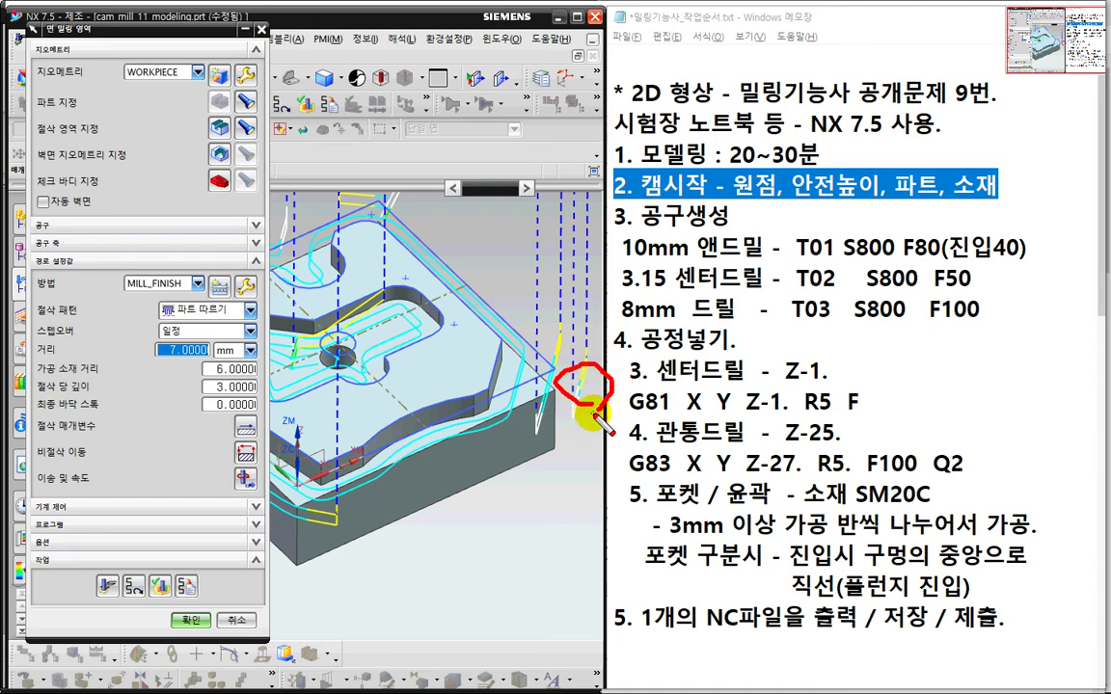
key("Escape")
Step: Change the cut pattern to Profile (프로파일) and regenerate the toolpath
left_click(216, 306)
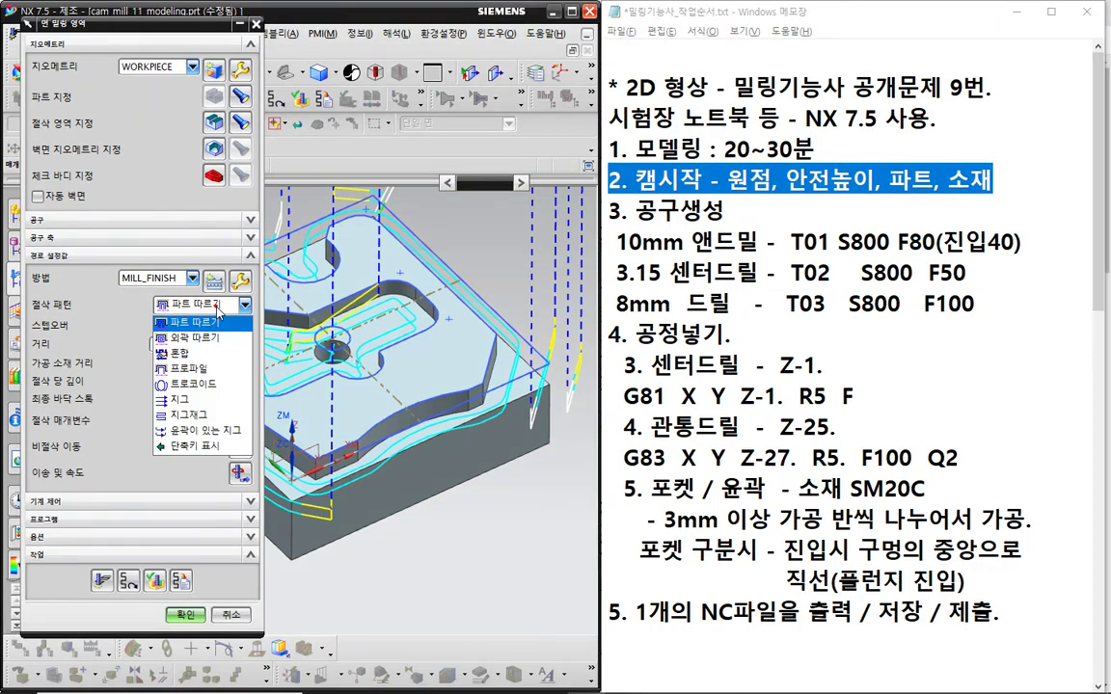
left_click(224, 369)
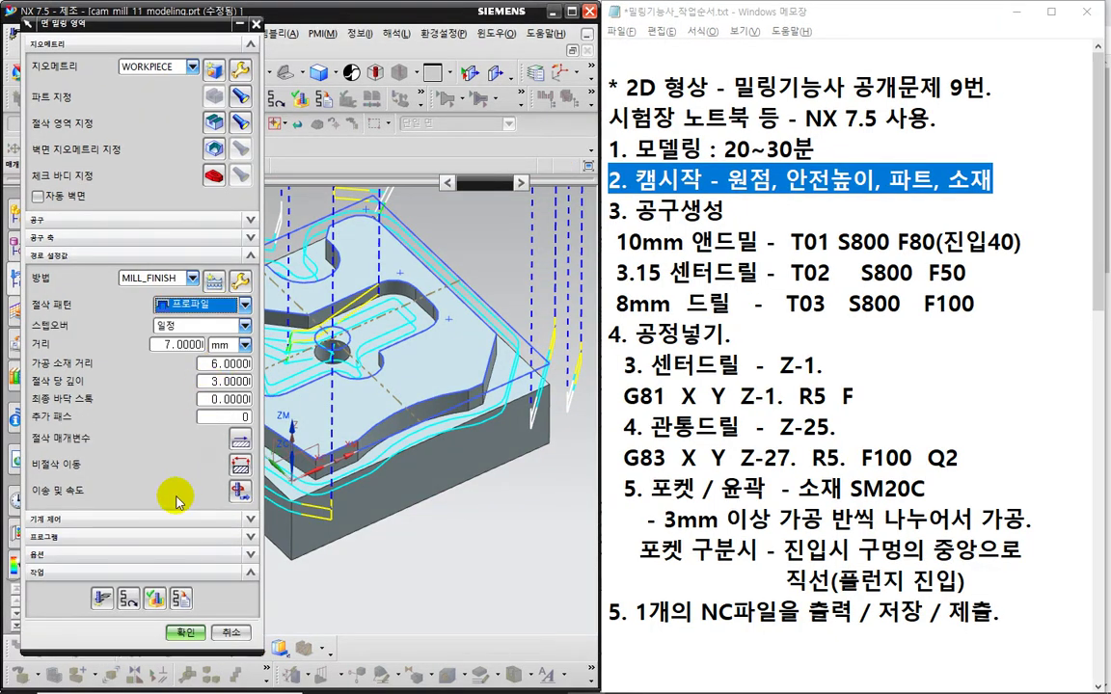
left_click(101, 597)
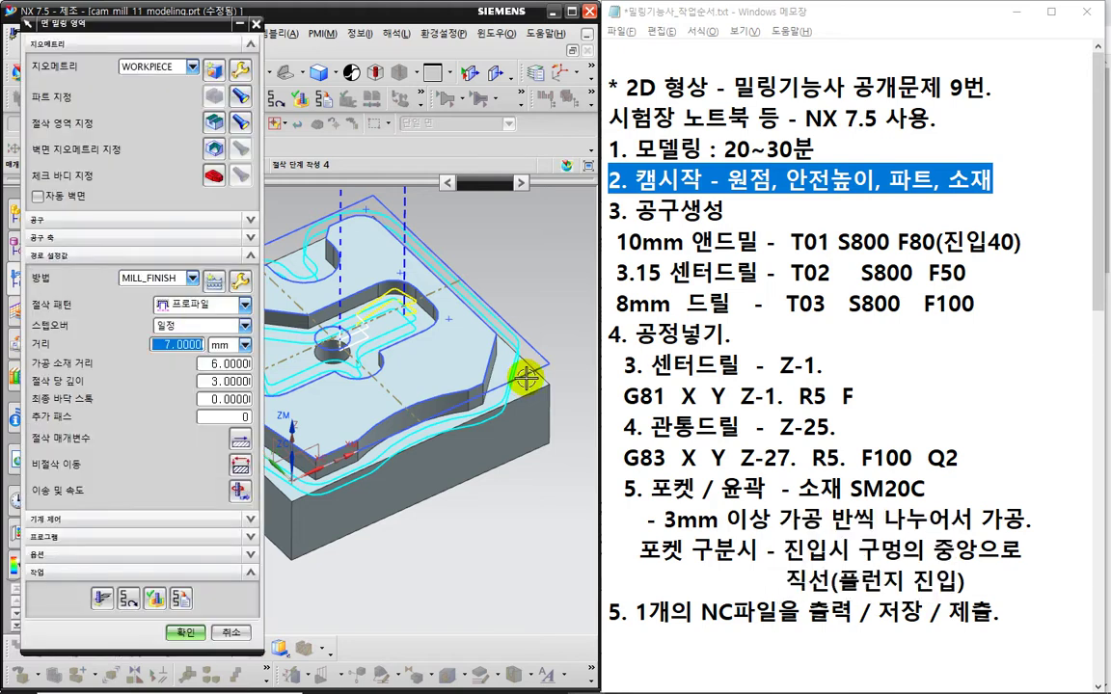
Step: Set the additional passes to 1, regenerate the profile toolpath and check its contour passes
left_click(224, 417)
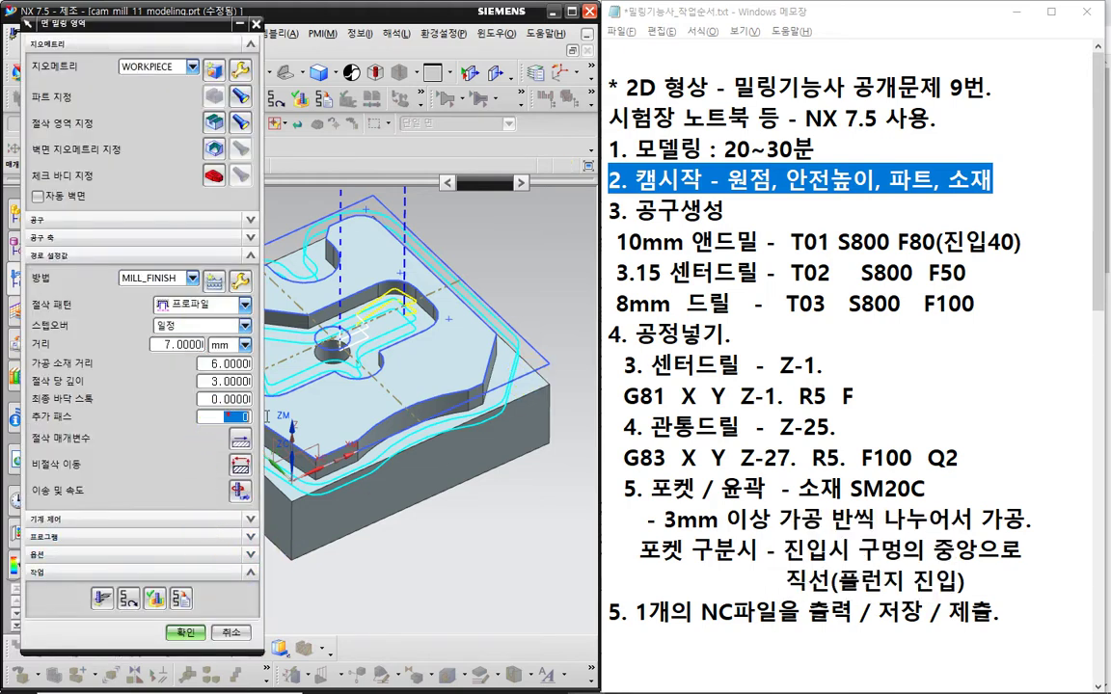
type("1")
key("ctrl+2")
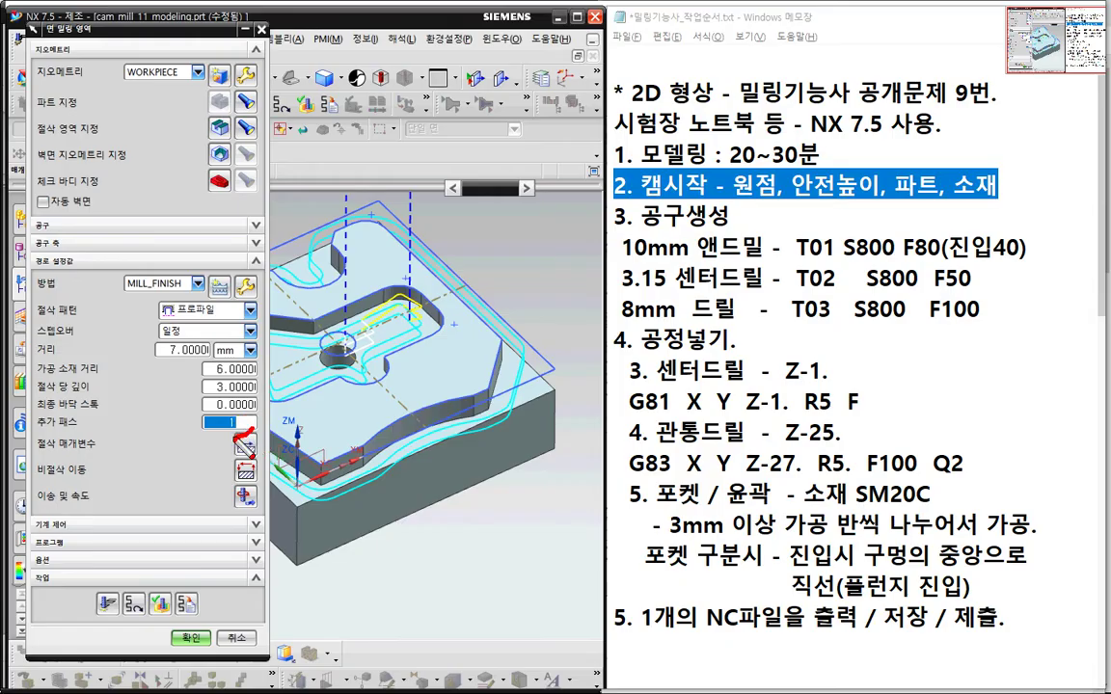
mouse_move(218, 414)
left_mouse_down()
mouse_move(249, 407)
mouse_move(250, 436)
left_mouse_up()
key("Escape")
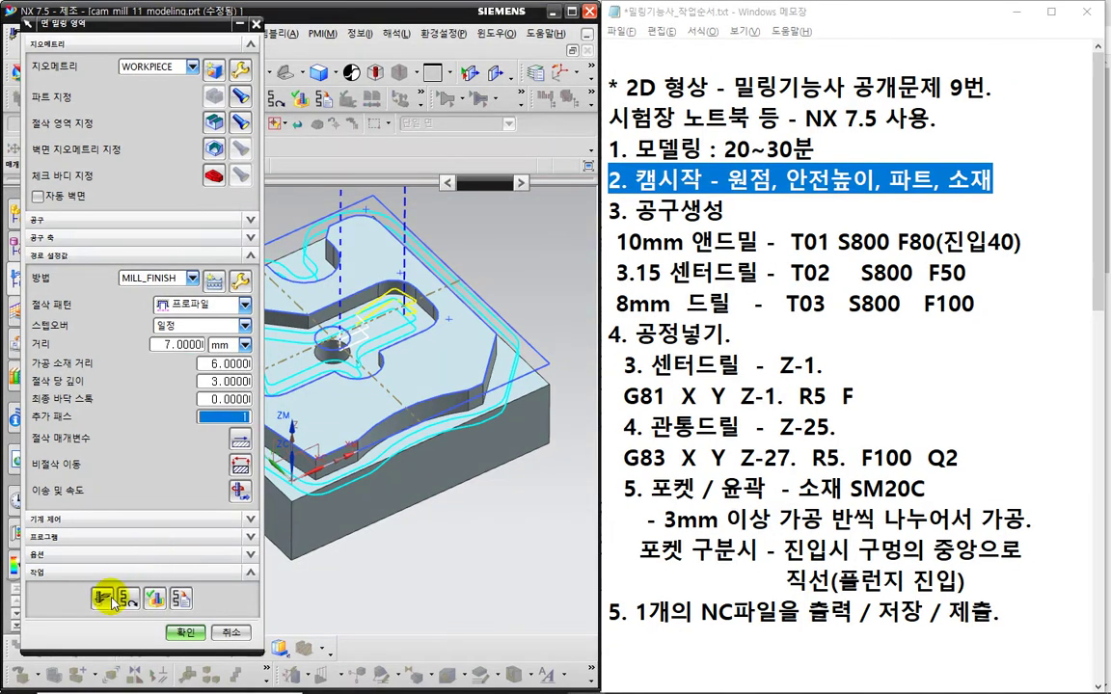
left_click(107, 604)
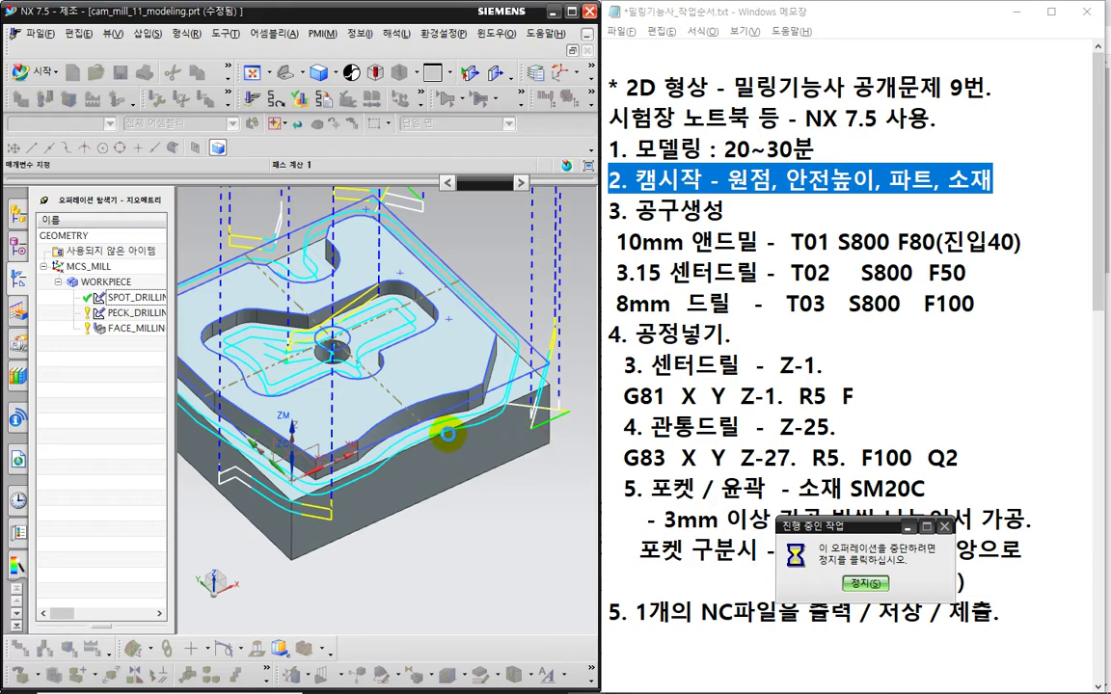
scroll(395, 394, "up", 2)
scroll(526, 405, "up", 2)
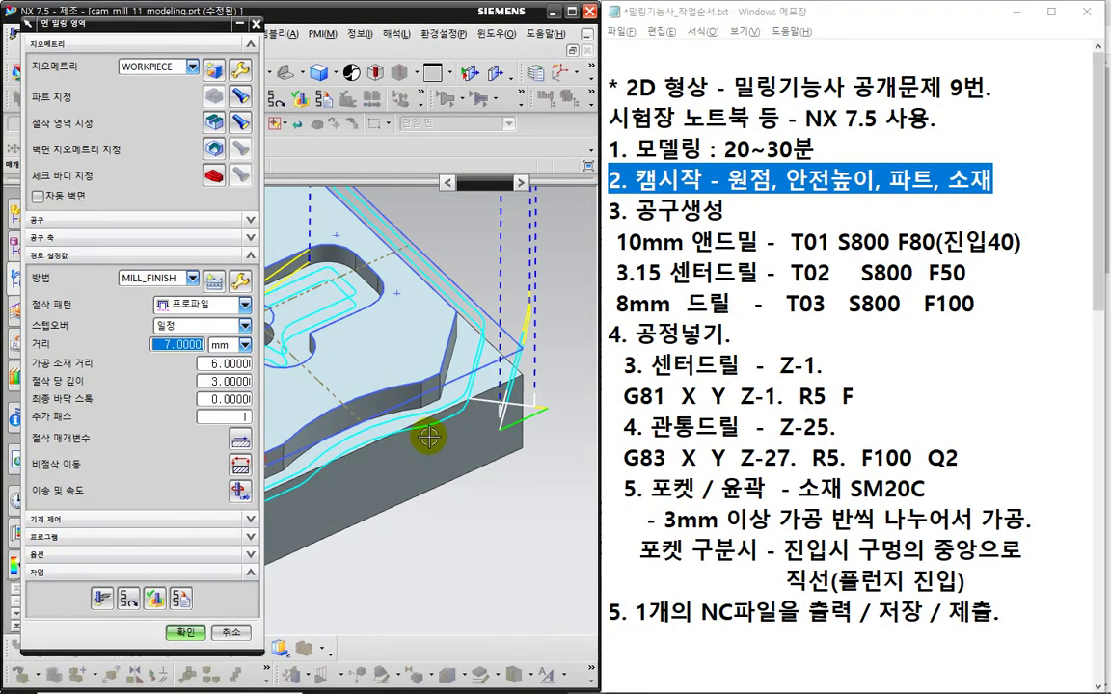
scroll(429, 437, "down", 3)
middle_click_drag(428, 470, 521, 472, "shift")
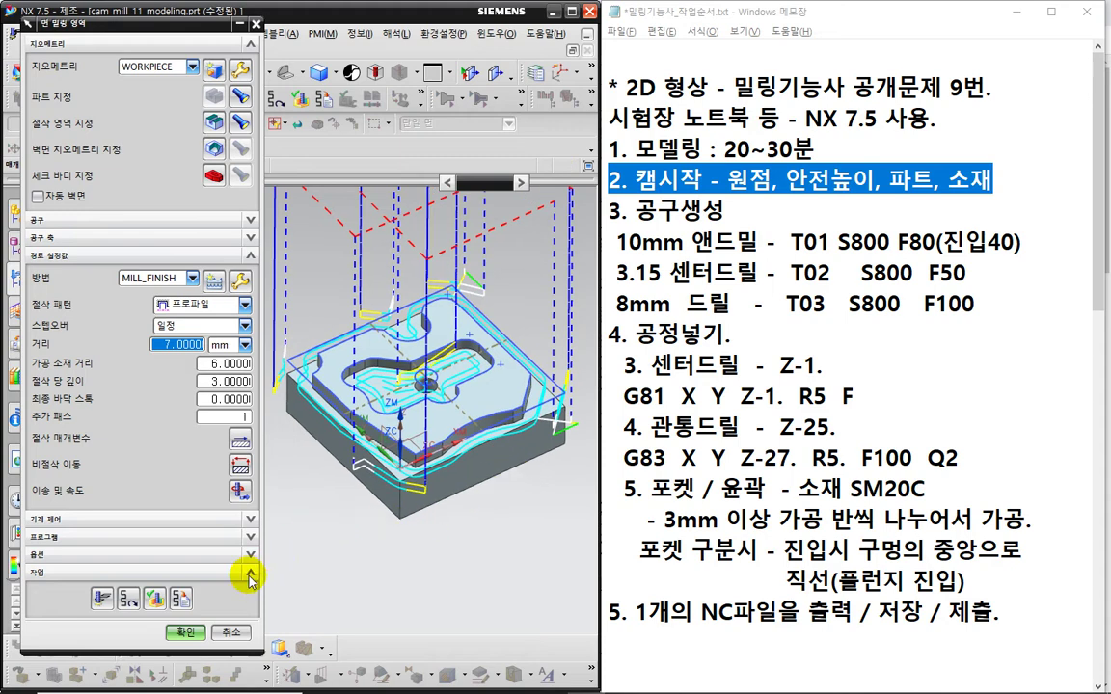
Step: Verify the operation with a 2D dynamic material removal simulation at animation speed 1
left_click(154, 599)
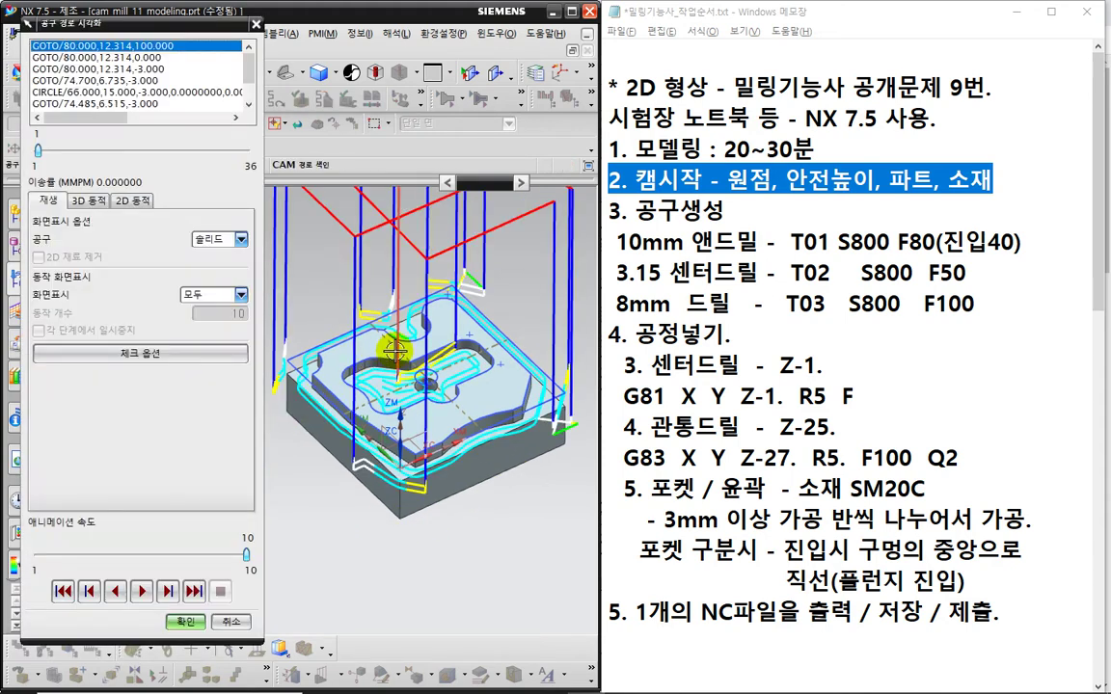
left_click(123, 202)
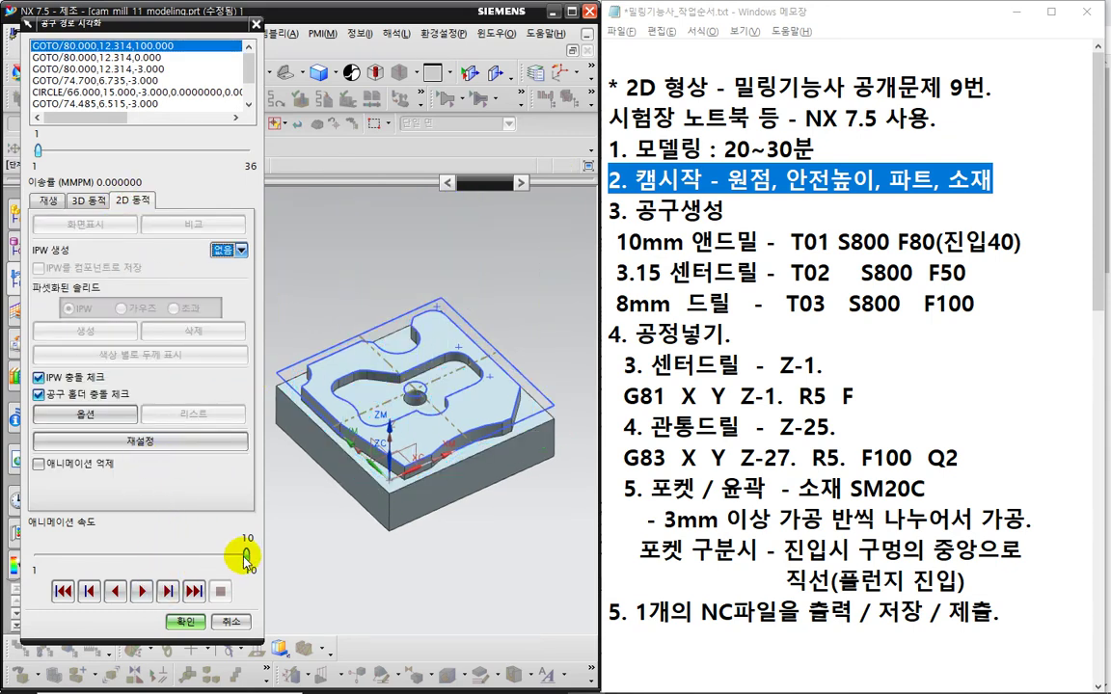
left_click_drag(245, 557, 38, 557)
left_click(141, 591)
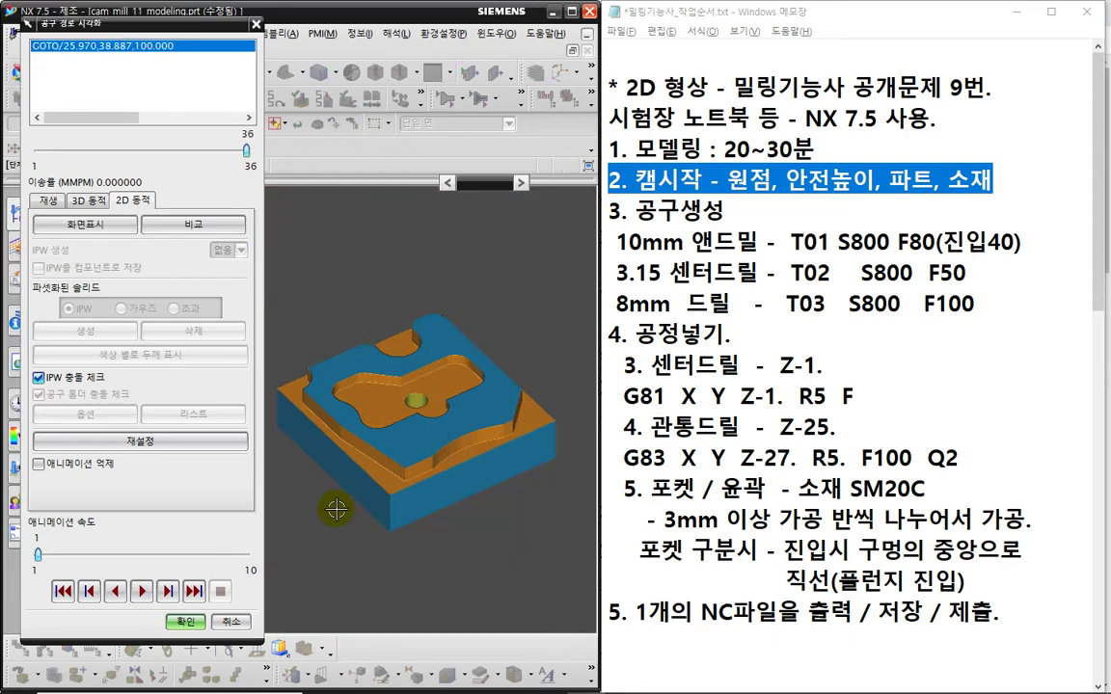
left_click(185, 621)
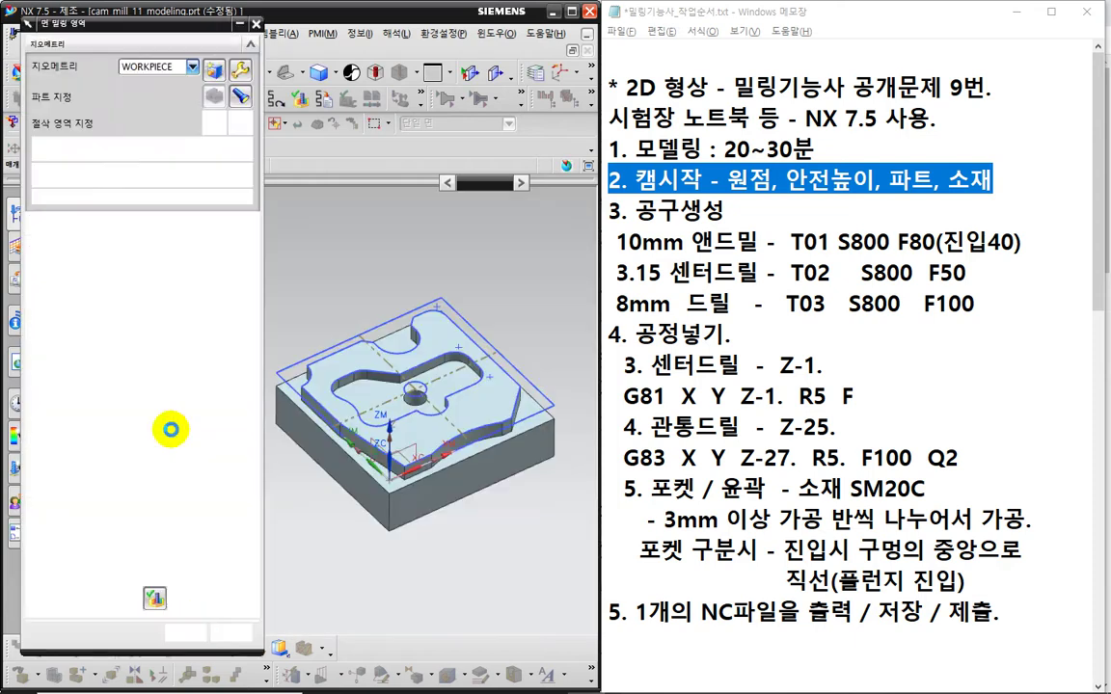
Step: Change the cut pattern to Follow Part (파트 따르기) and regenerate the face milling toolpath
left_click(179, 304)
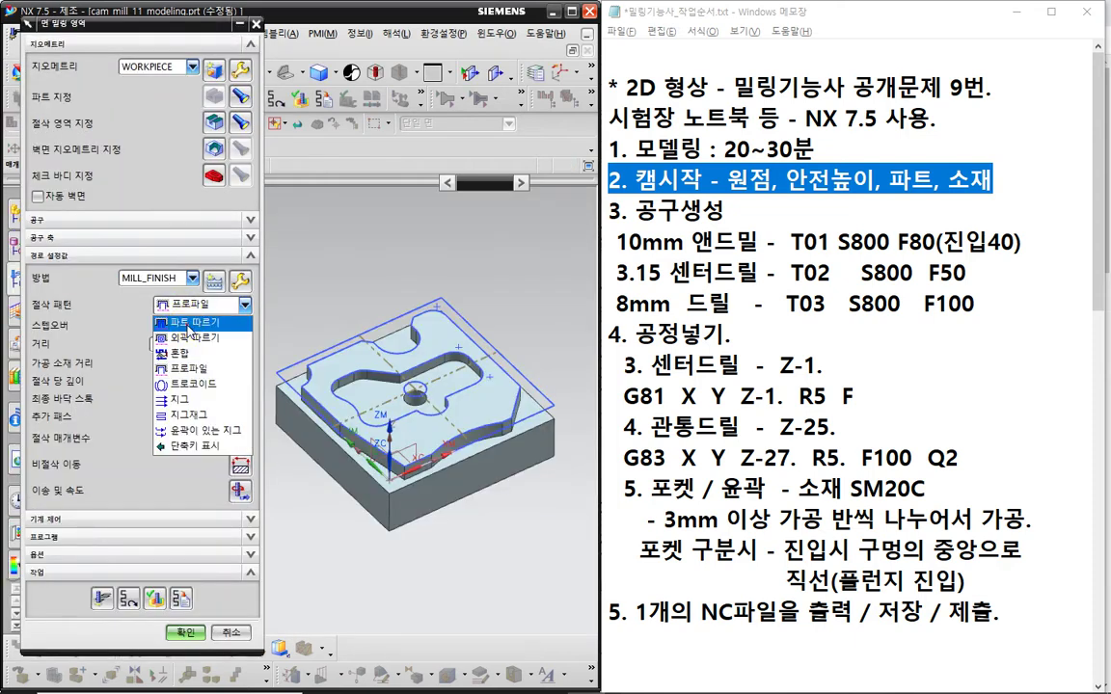
left_click(185, 325)
left_click(94, 518)
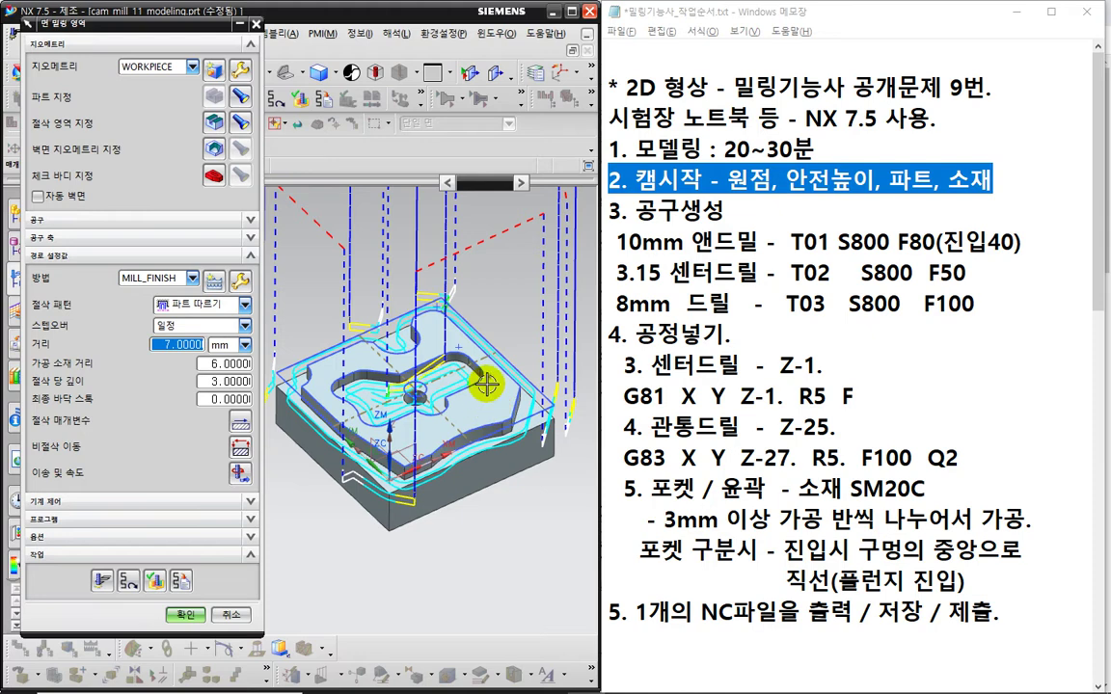
Step: Examine where the Follow Part toolpath enters the pocket in relation to the central hole
middle_click_drag(489, 405, 473, 445, "shift")
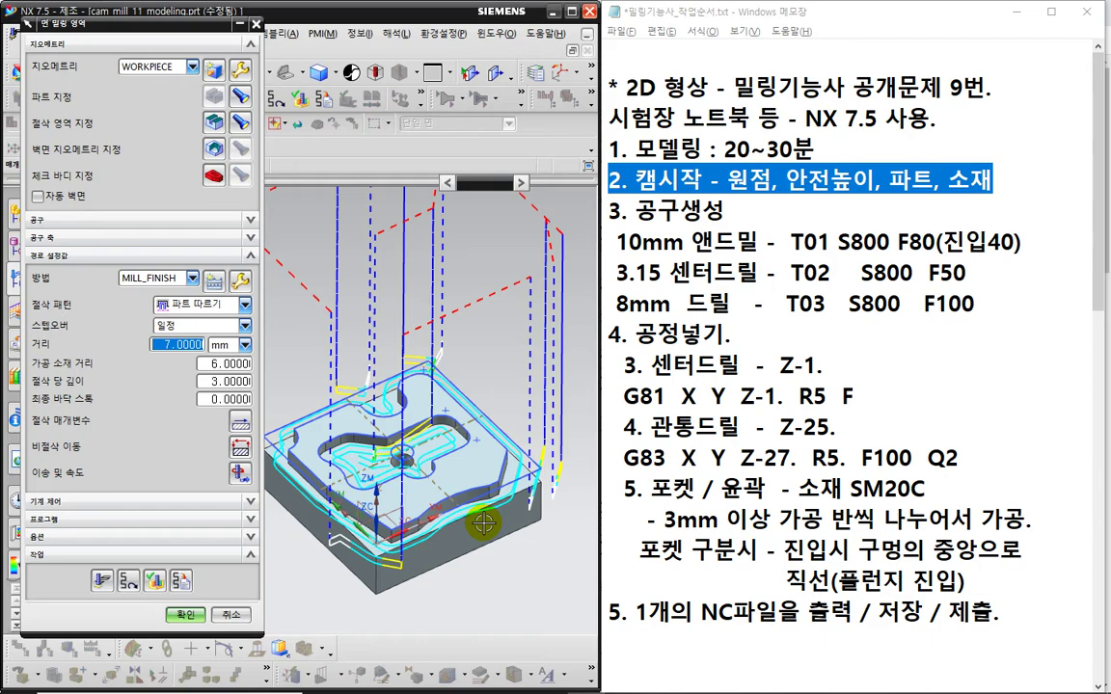
middle_click_drag(429, 582, 490, 545)
scroll(426, 436, "up", 4)
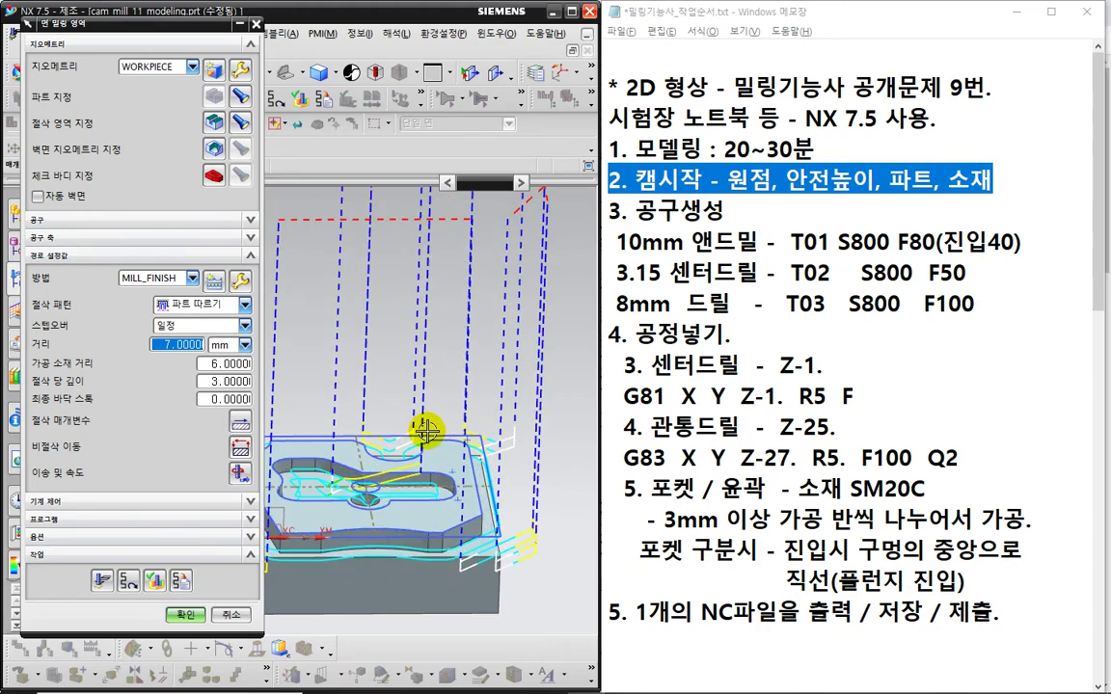
middle_click_drag(429, 471, 479, 390, "shift")
key("ctrl+2")
left_click_drag(455, 323, 460, 347)
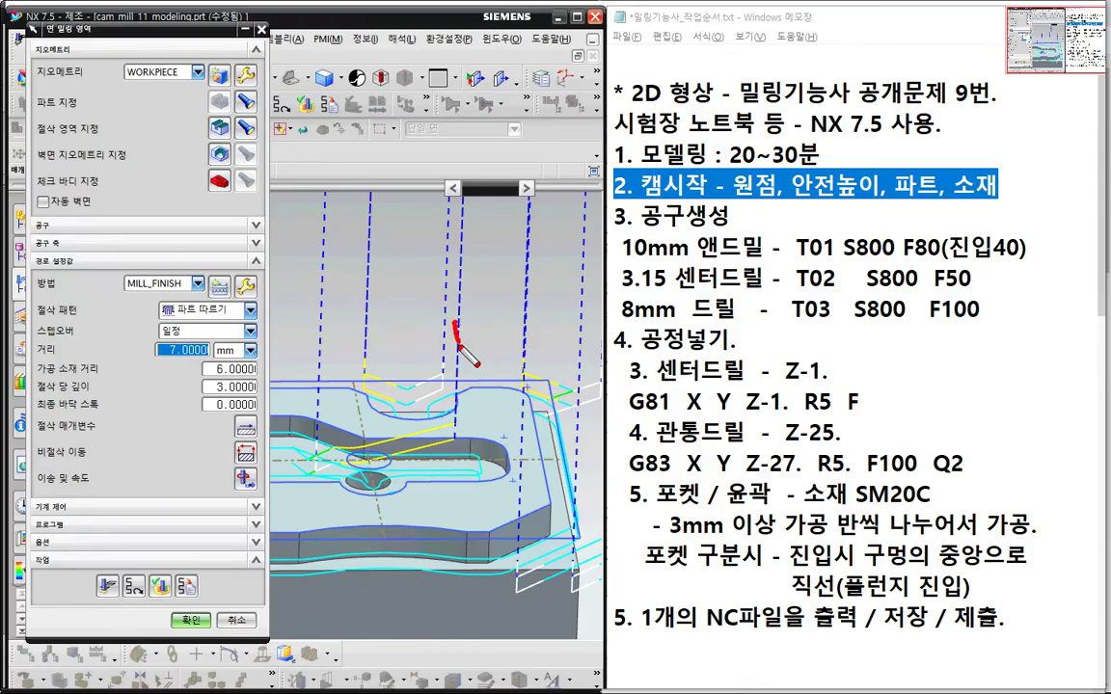
mouse_move(453, 424)
left_mouse_down()
mouse_move(325, 451)
mouse_move(374, 459)
left_mouse_up()
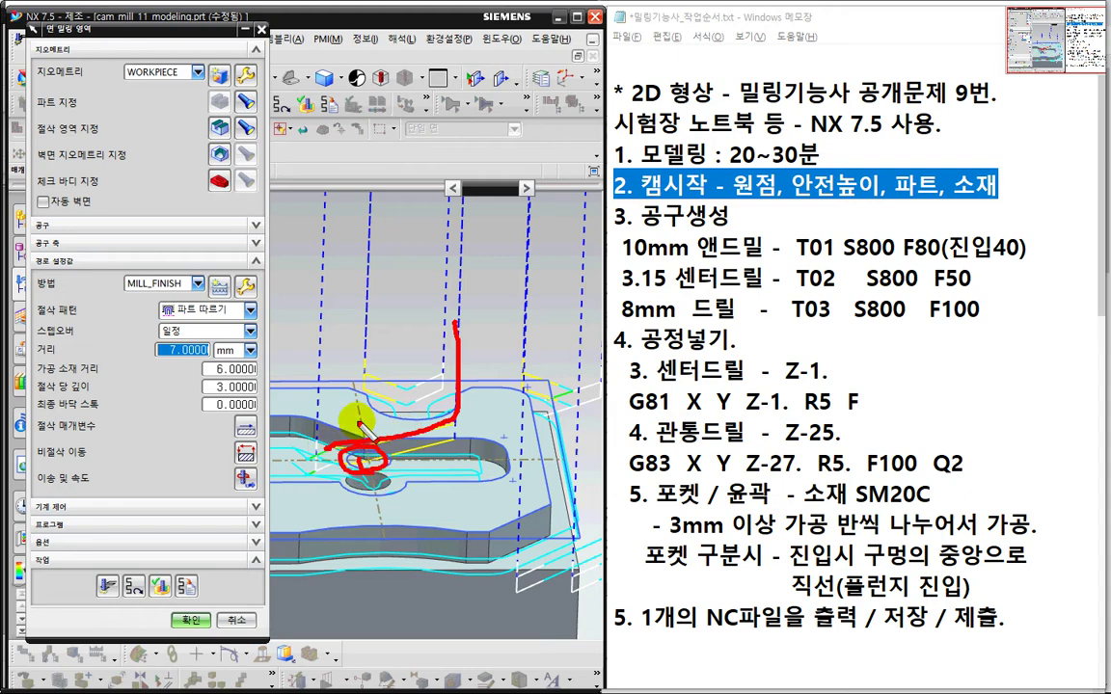
left_click_drag(379, 321, 370, 401)
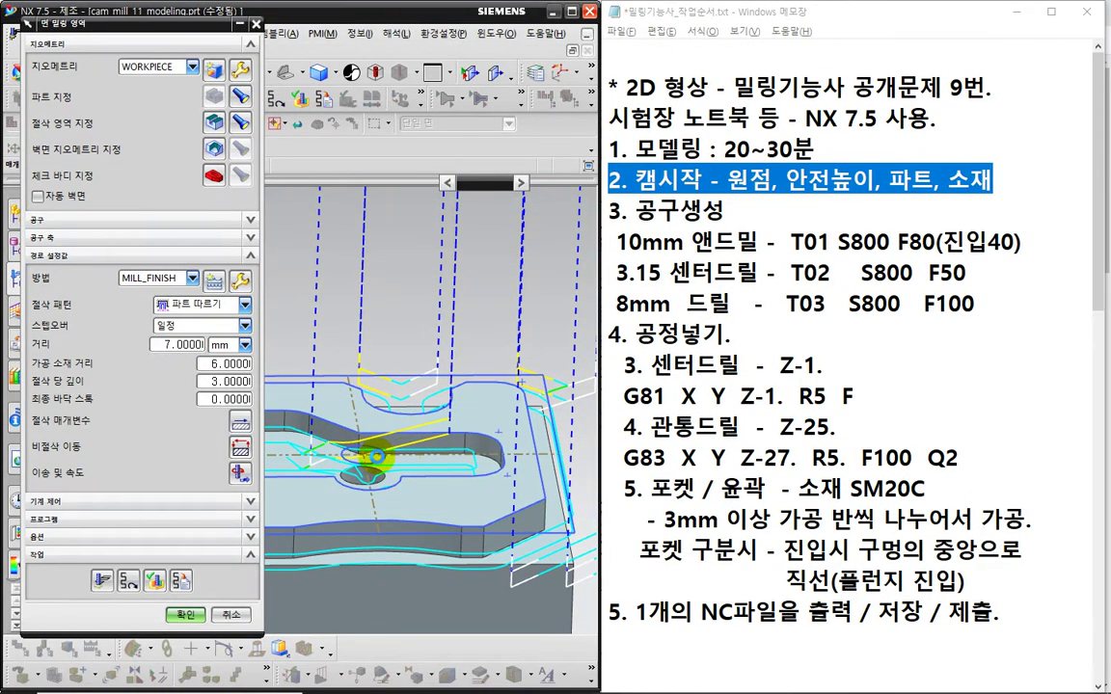
mouse_move(415, 454)
middle_mouse_down()
mouse_move(426, 464)
mouse_move(410, 424)
mouse_move(422, 404)
mouse_move(488, 366)
mouse_move(466, 390)
mouse_move(436, 356)
mouse_move(442, 379)
mouse_move(409, 397)
mouse_move(424, 369)
middle_mouse_up()
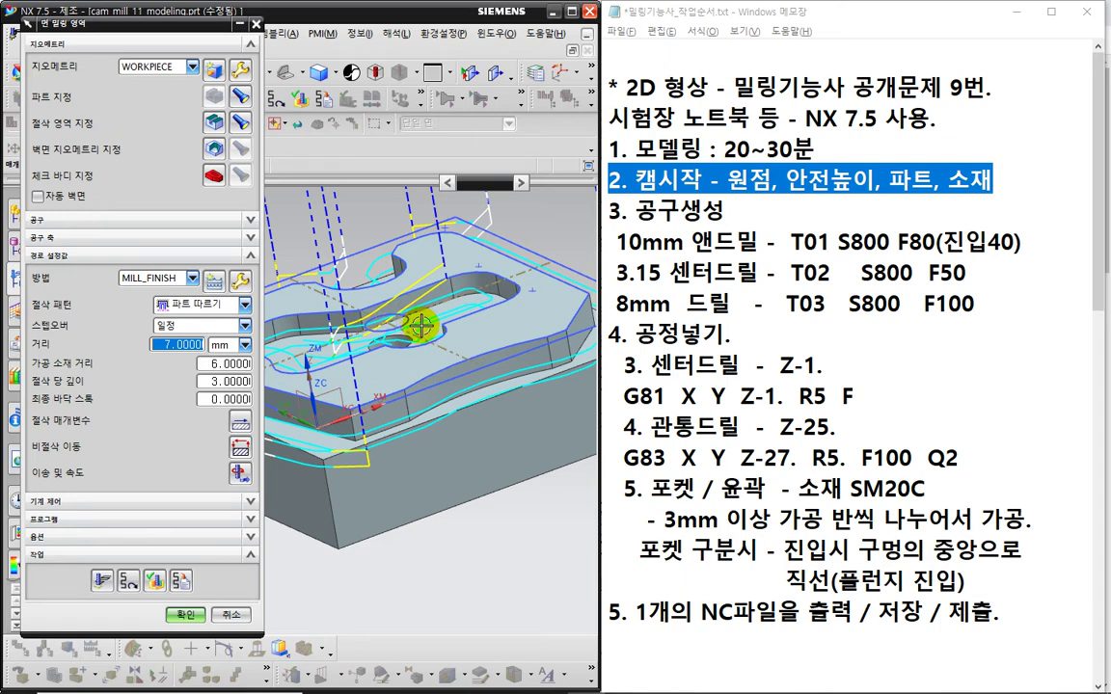
key("ctrl+2")
left_click_drag(399, 334, 367, 307)
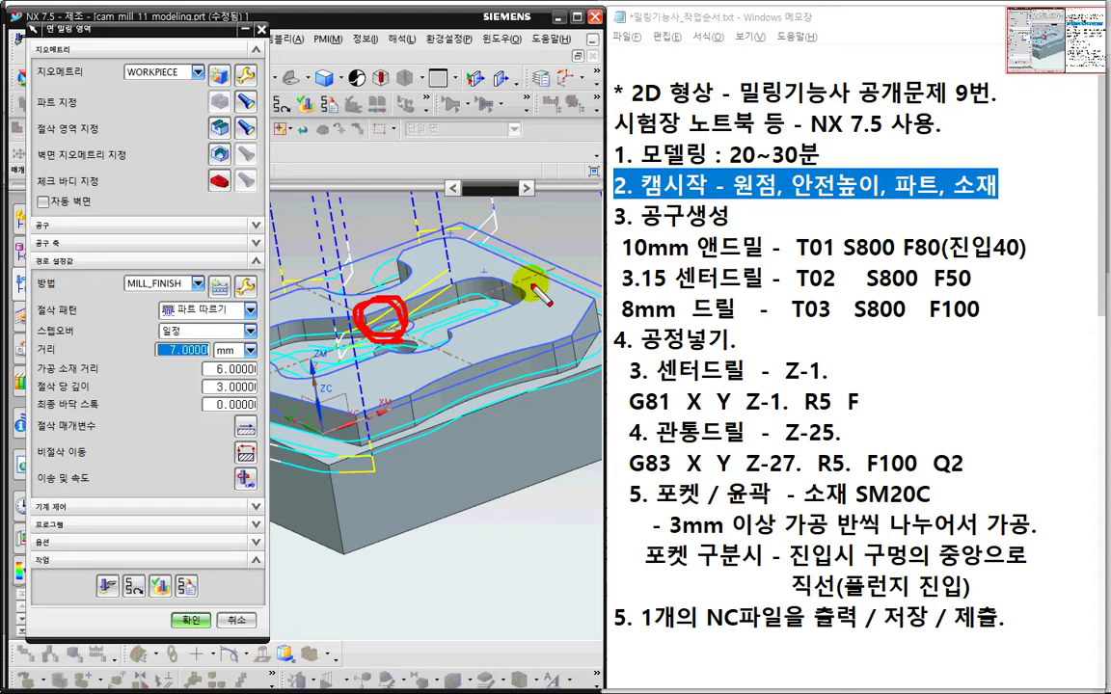
mouse_move(547, 280)
left_mouse_down()
mouse_move(492, 193)
mouse_move(416, 229)
left_mouse_up()
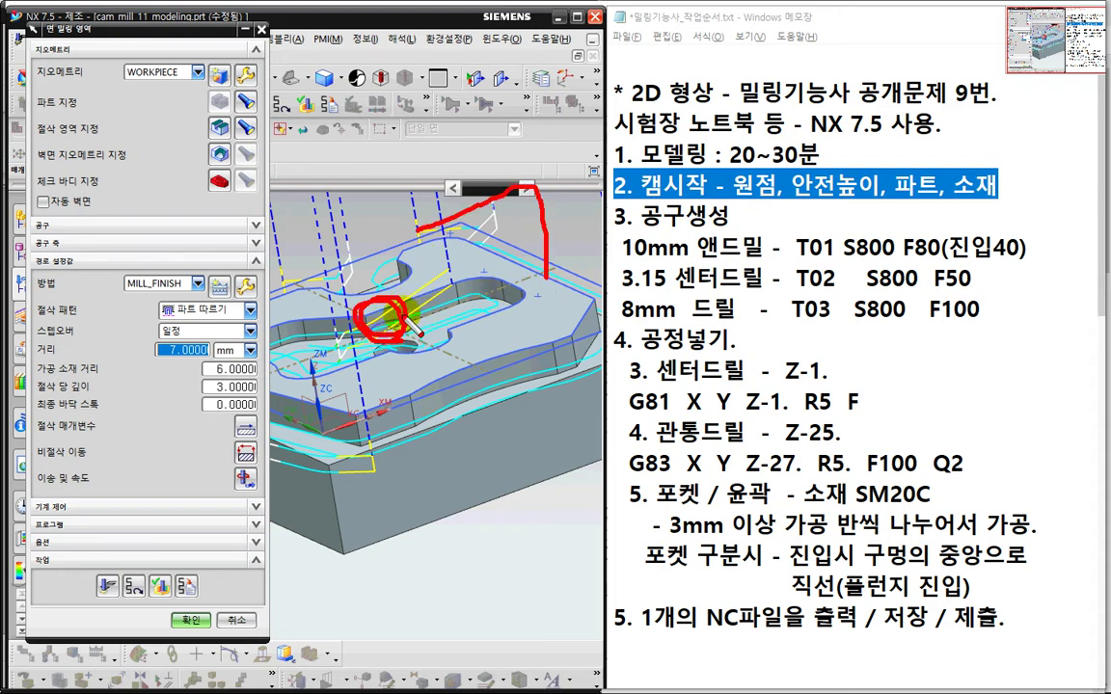
key("Escape")
Step: Highlight the pocket plunge-entry note in the work-order text and open the pre-drill point (사전 드릴 점) settings of the non-cutting moves
left_click(239, 447)
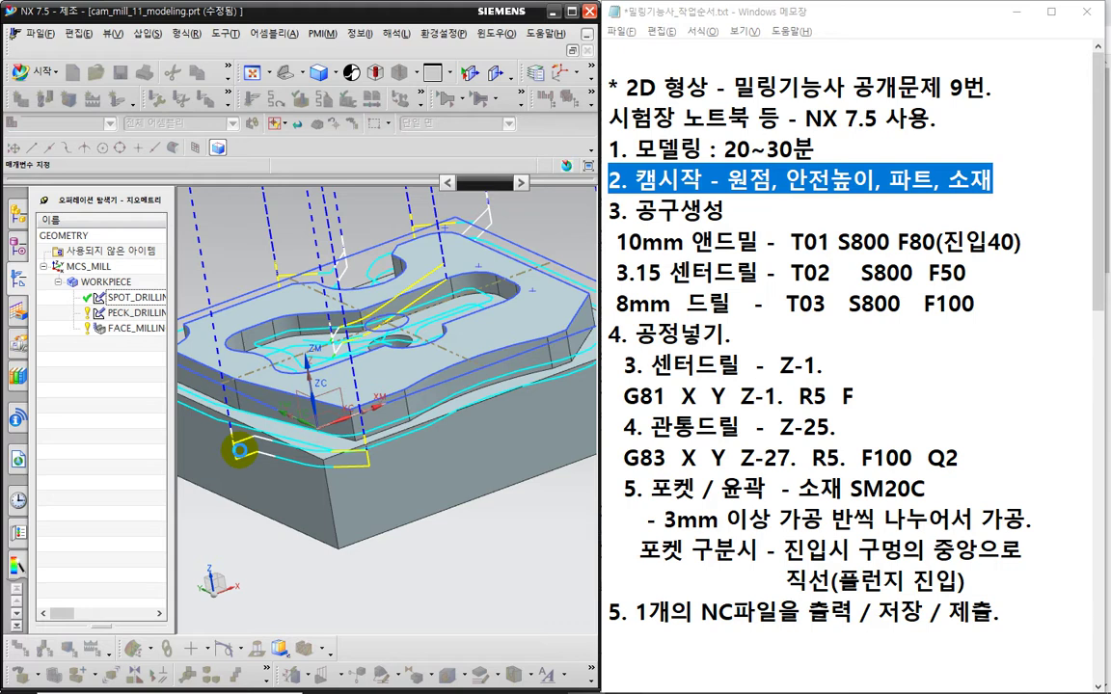
left_click_drag(639, 549, 1028, 582)
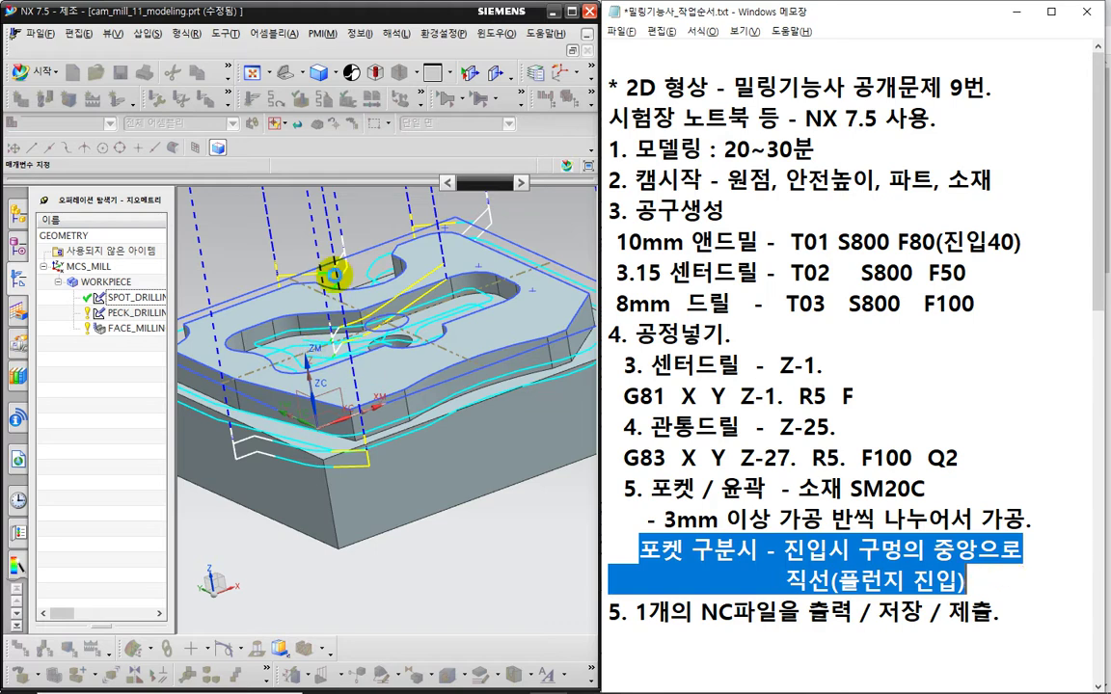
left_click(331, 168)
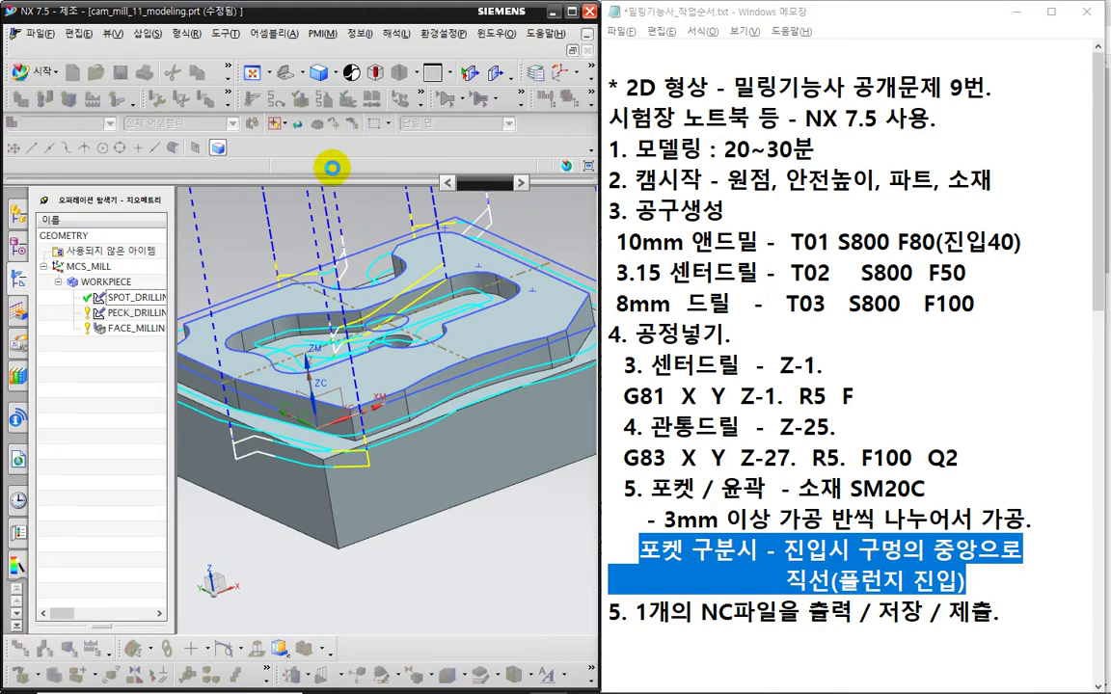
left_click(136, 53)
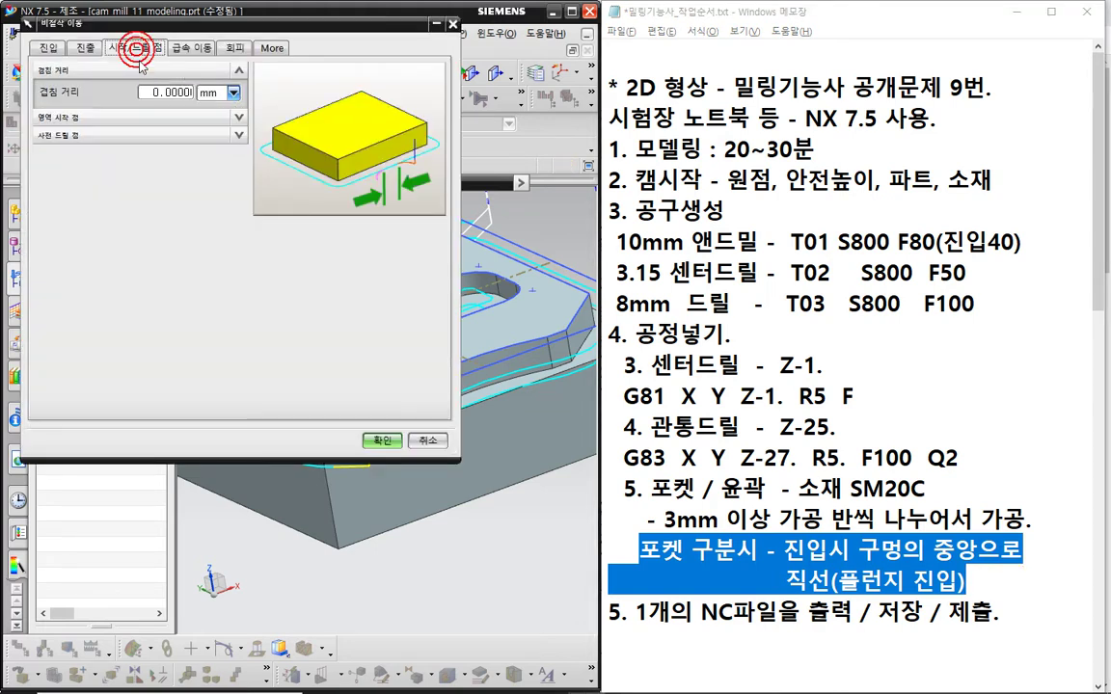
key("ctrl+2")
mouse_move(144, 72)
left_mouse_down()
mouse_move(118, 39)
mouse_move(141, 79)
left_mouse_up()
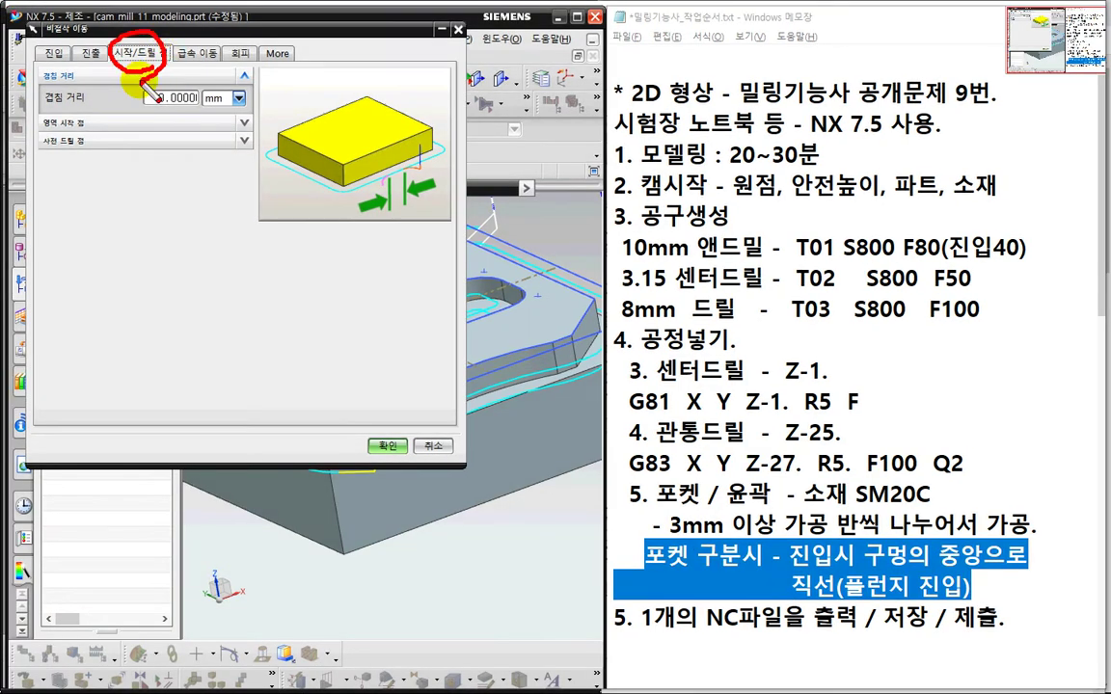
key("Escape")
left_click(79, 143)
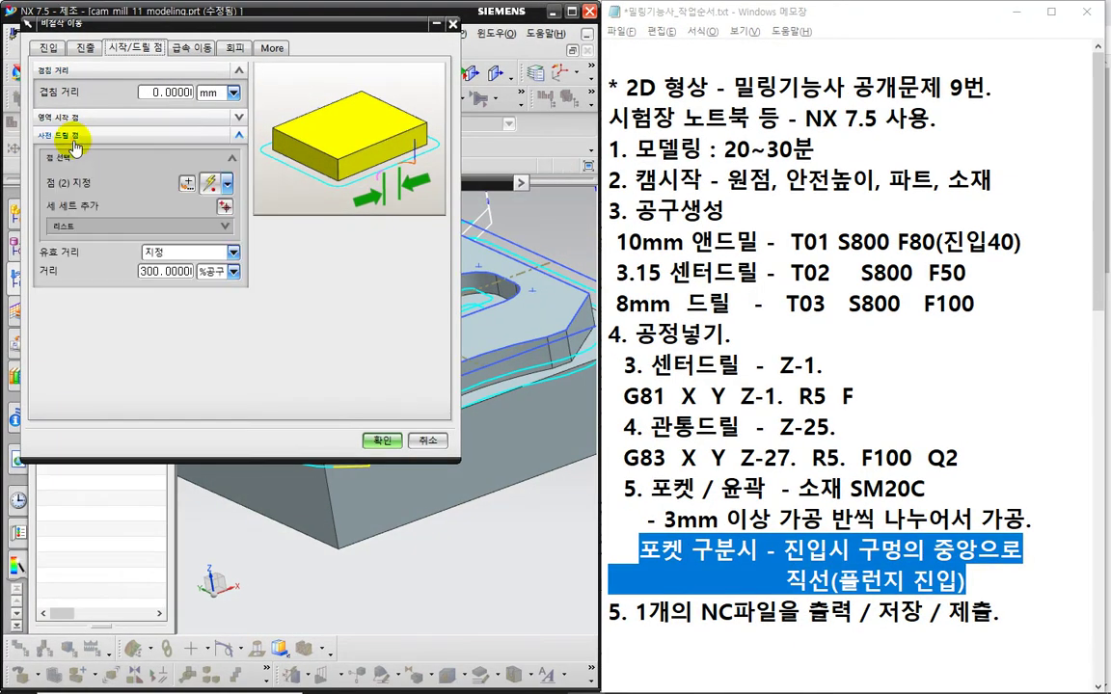
Step: Specify the centre of the circle above the central hole, X 35, Y 34.5, Z 0, as the pre-drill point and accept the non-cutting moves
left_click(79, 181)
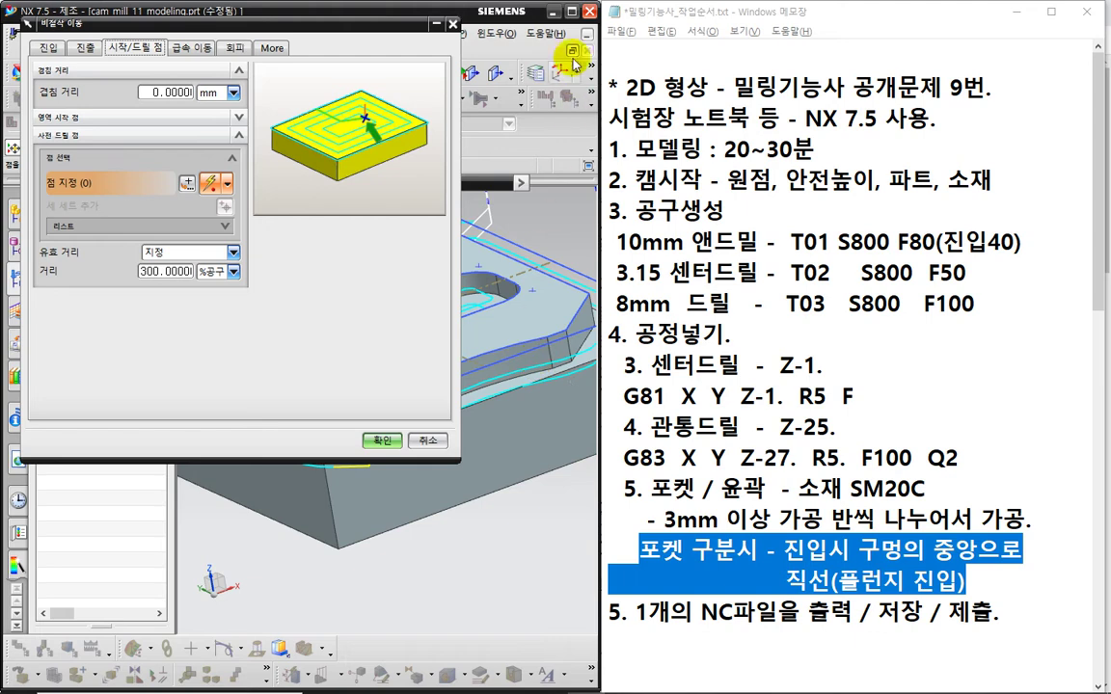
left_click(572, 12)
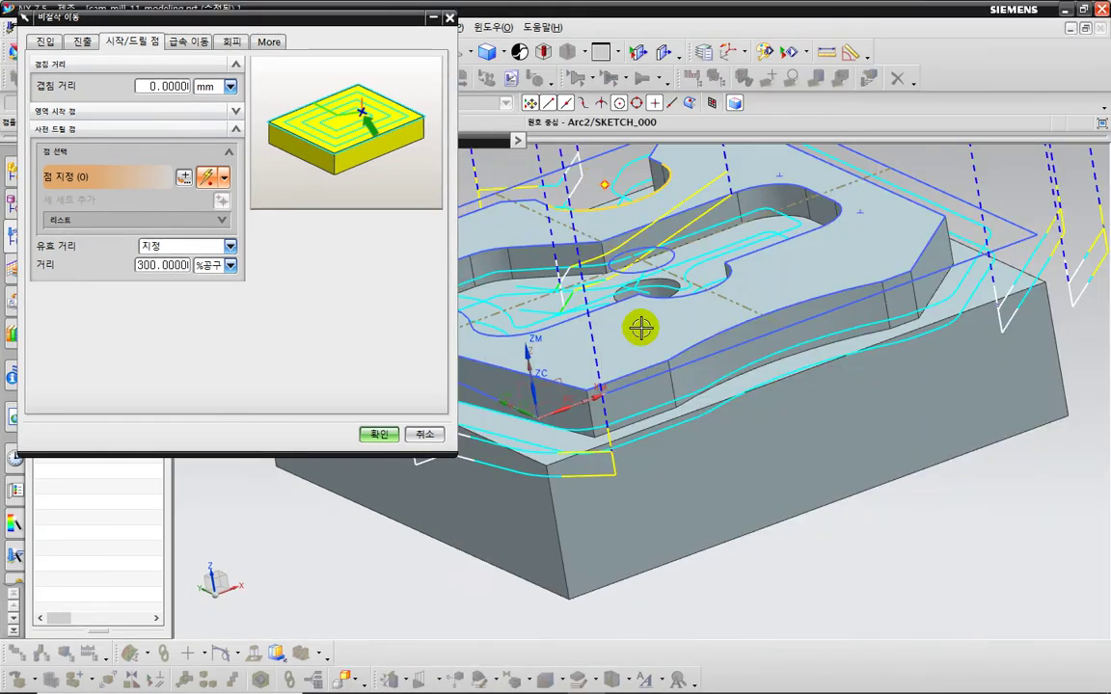
left_click(669, 259)
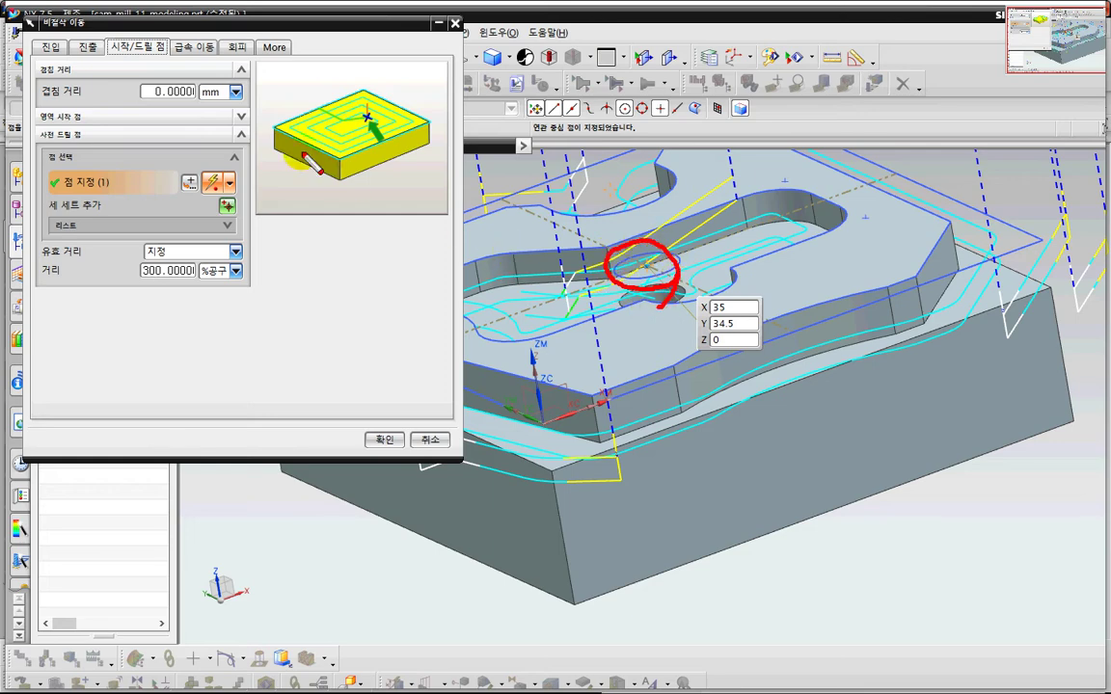
left_click_drag(72, 36, 45, 36)
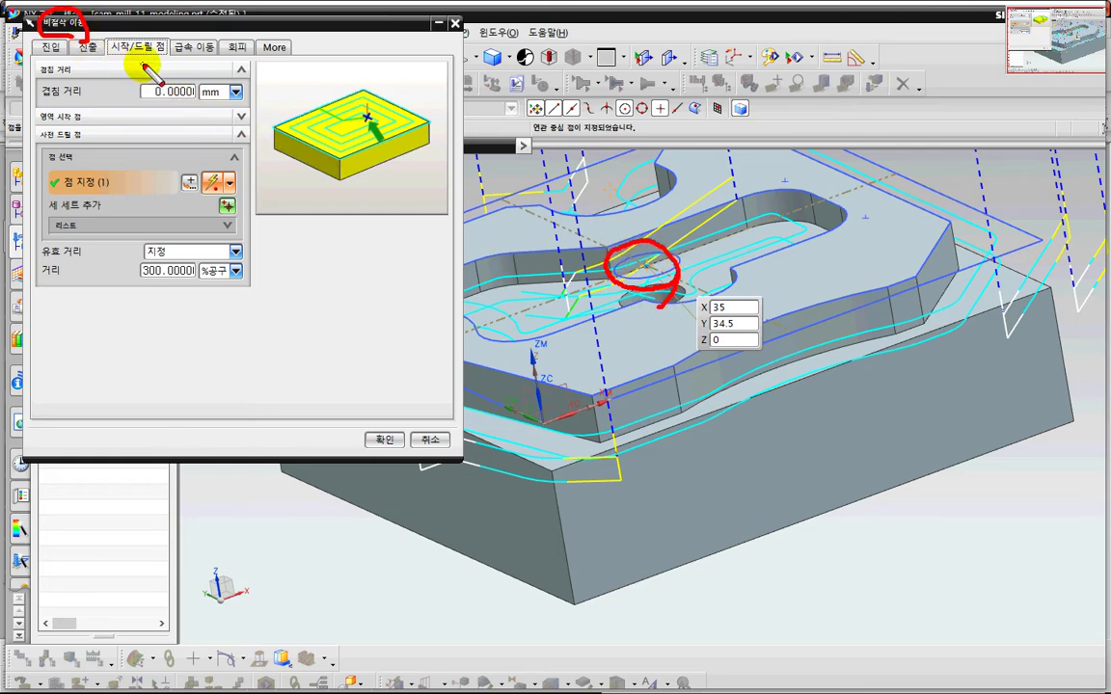
left_click_drag(115, 62, 145, 59)
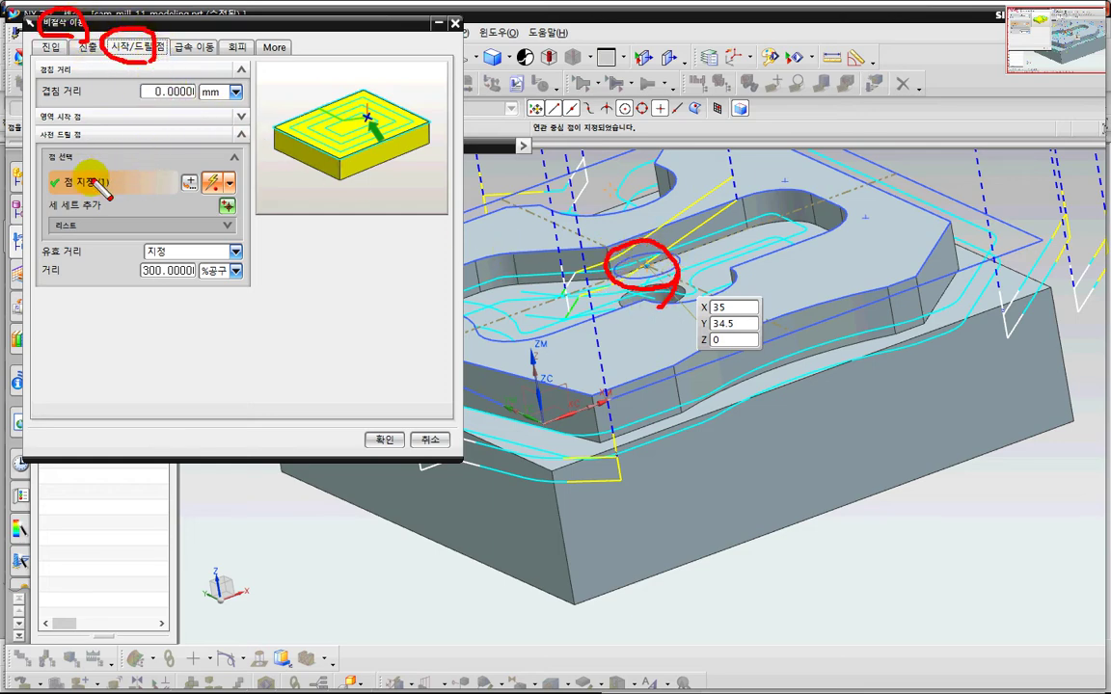
left_click_drag(87, 203, 114, 185)
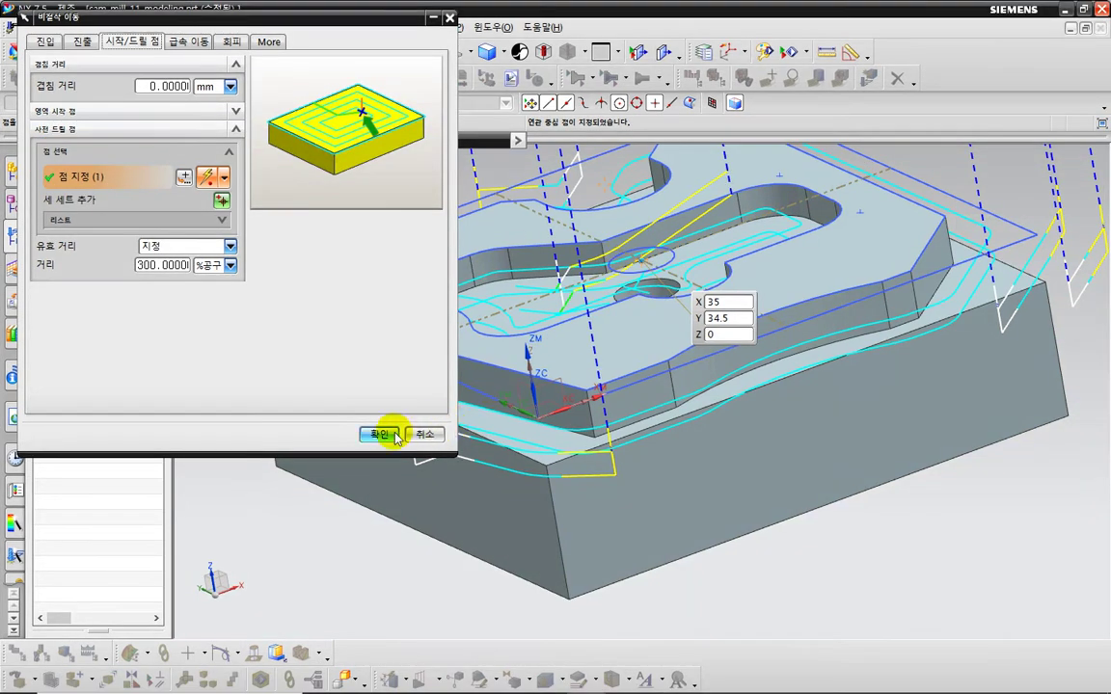
left_click(383, 438)
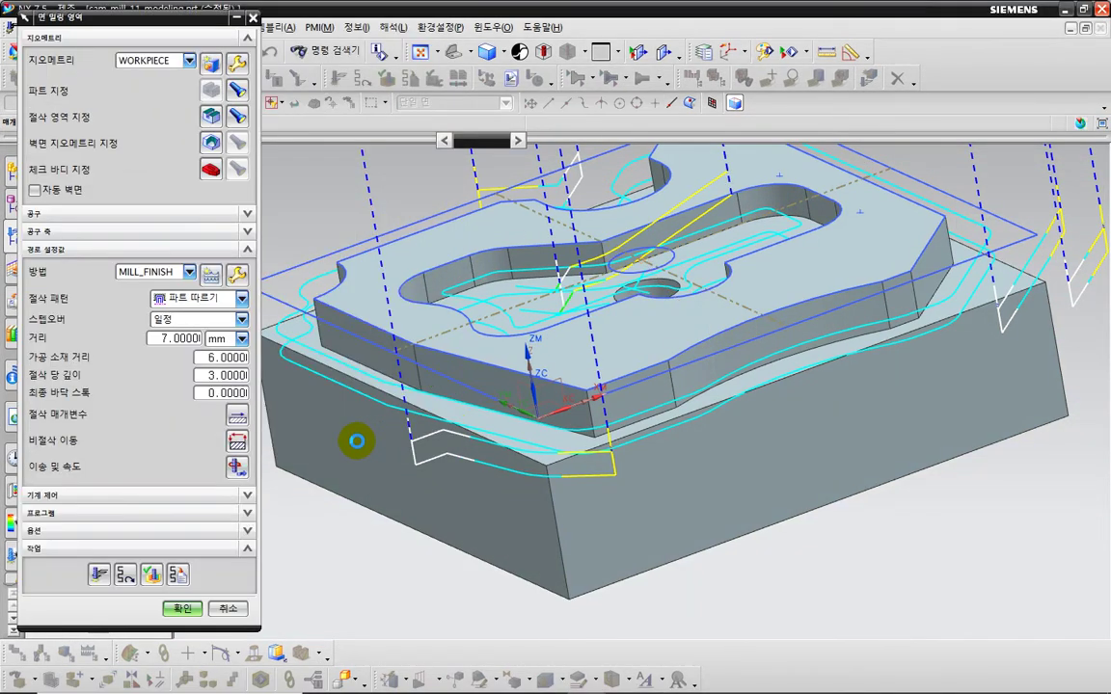
Step: Regenerate the toolpath and check the pocket entry move at the central hole
left_click(101, 573)
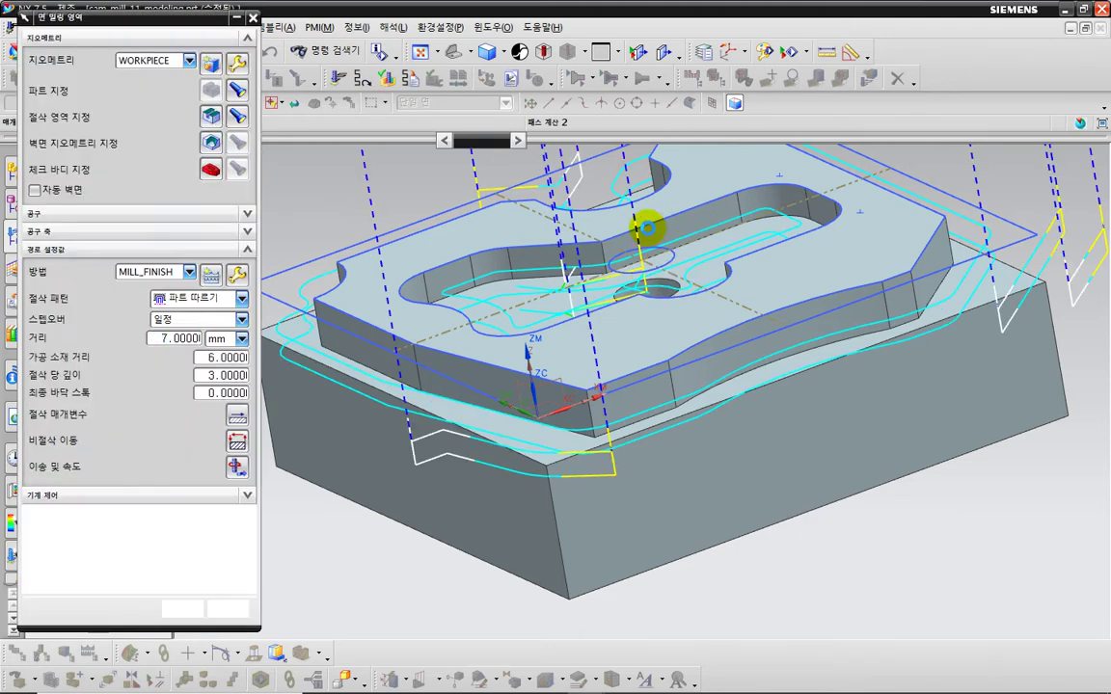
middle_click_drag(658, 285, 686, 251)
scroll(687, 249, "up", 1)
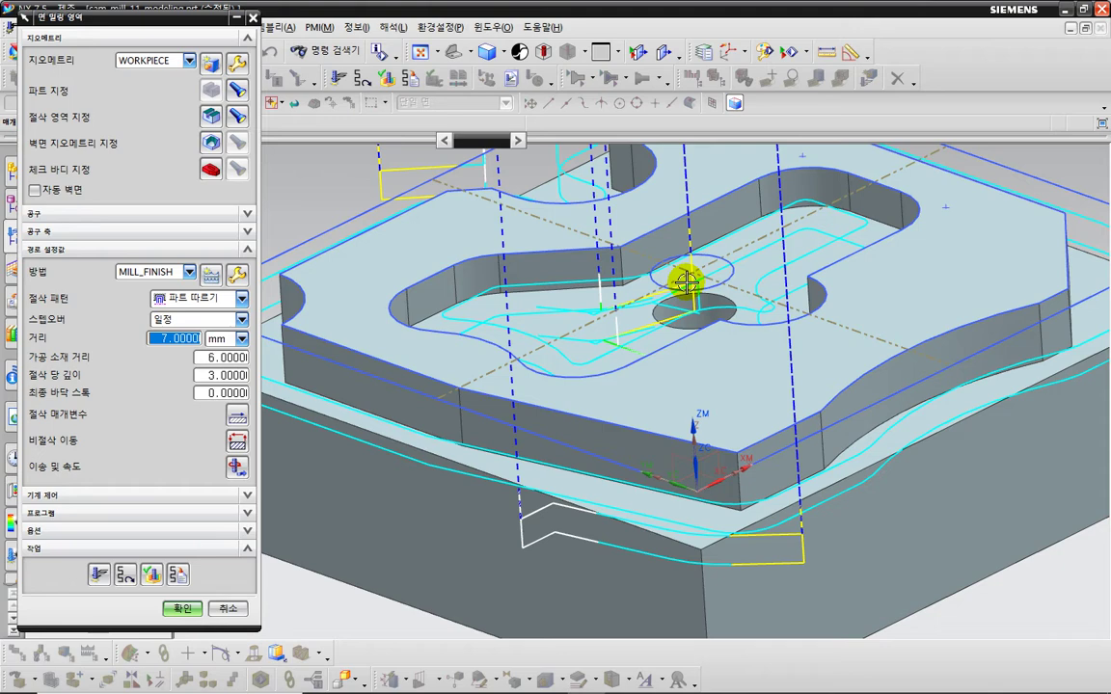
scroll(687, 280, "down", 1)
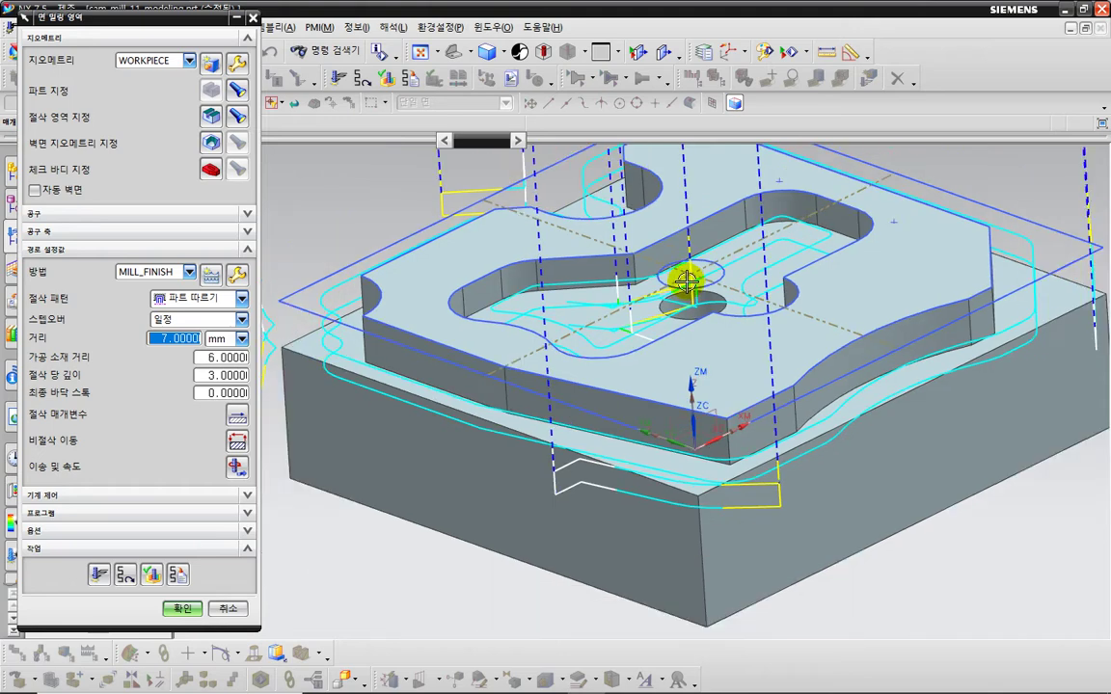
Step: Open the engage (진입) settings of the non-cutting moves and examine the closed and open areas they apply to
left_click(237, 445)
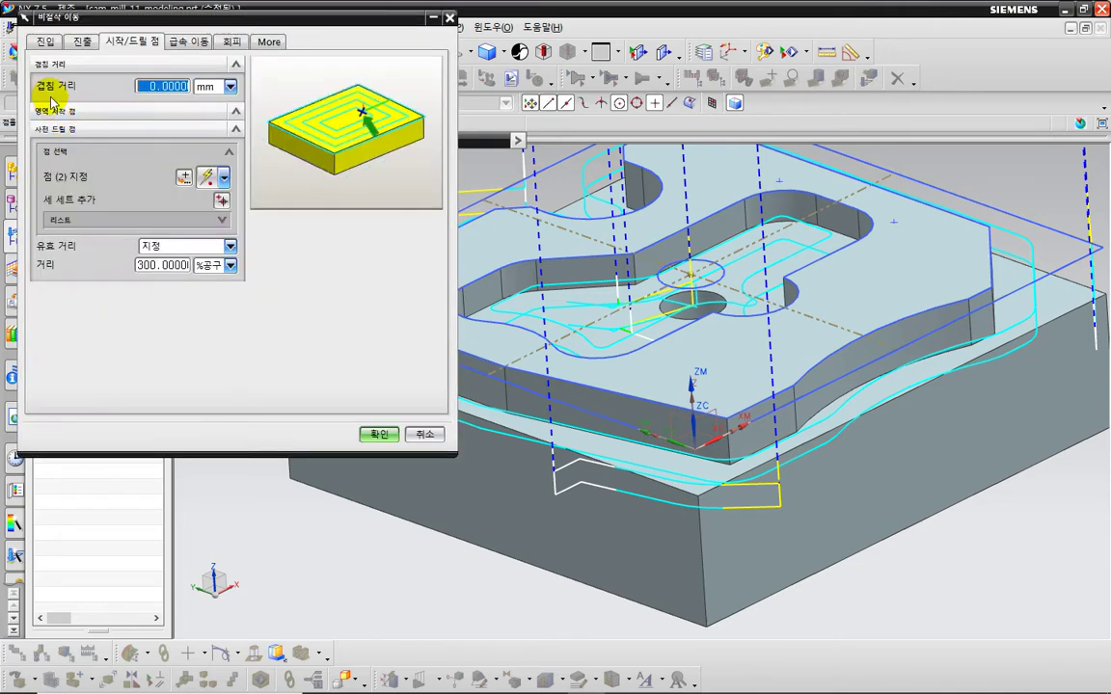
left_click(34, 42)
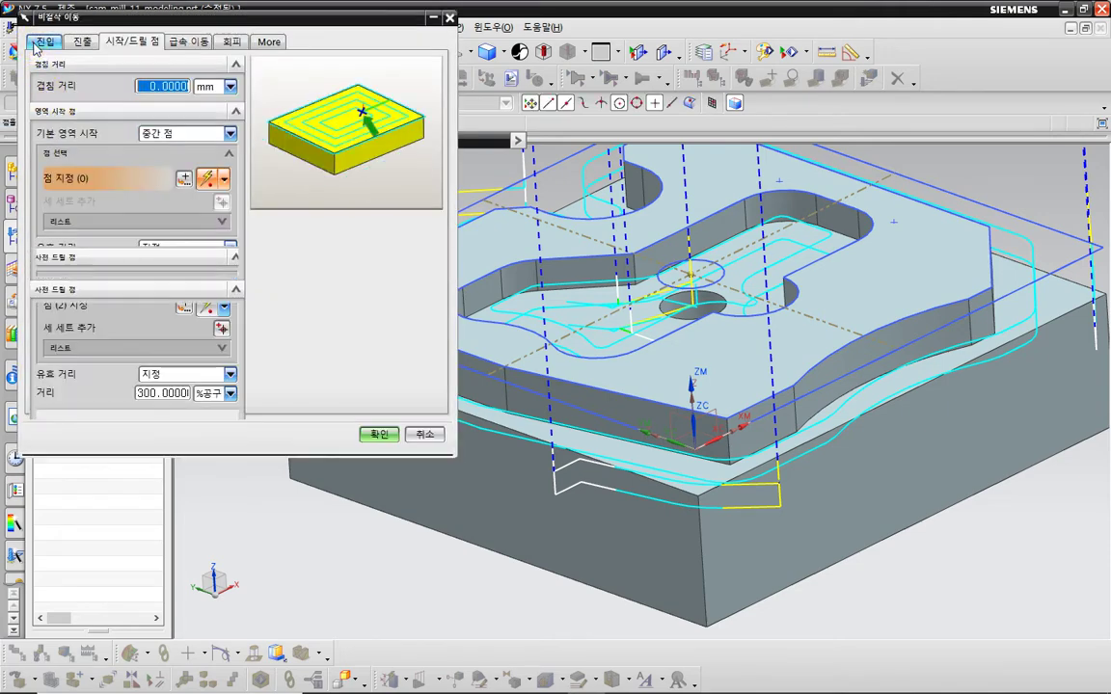
key("ctrl+2")
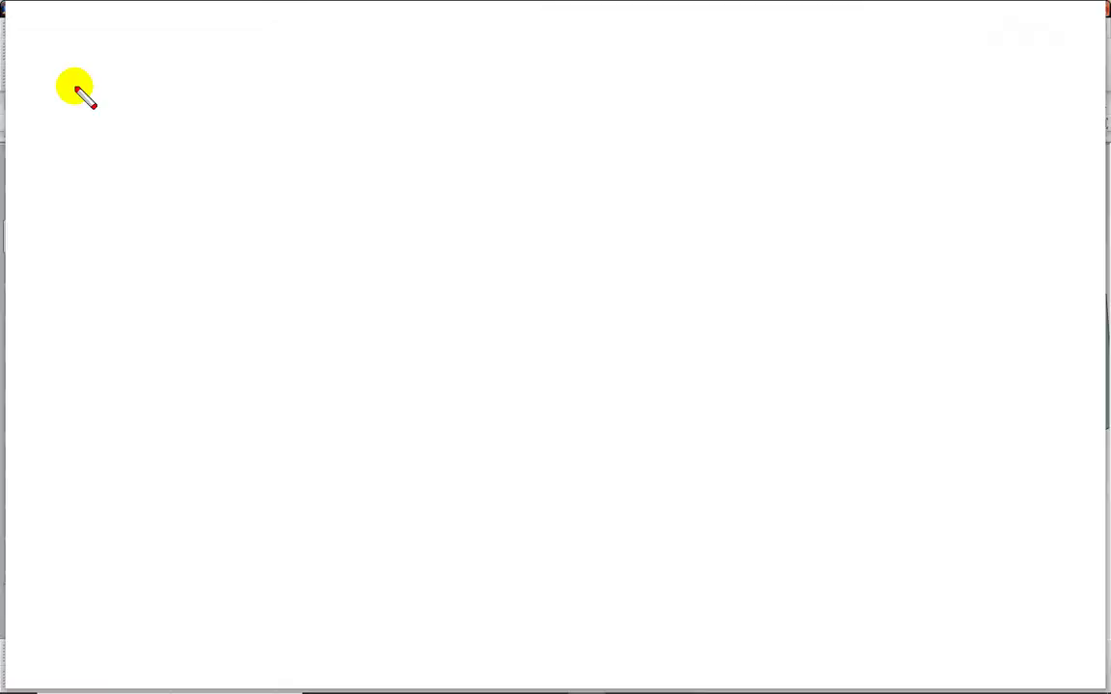
mouse_move(81, 87)
left_mouse_down()
mouse_move(47, 89)
mouse_move(68, 62)
mouse_move(84, 85)
left_mouse_up()
mouse_move(395, 205)
left_mouse_down()
mouse_move(569, 280)
mouse_move(813, 253)
mouse_move(622, 337)
left_mouse_up()
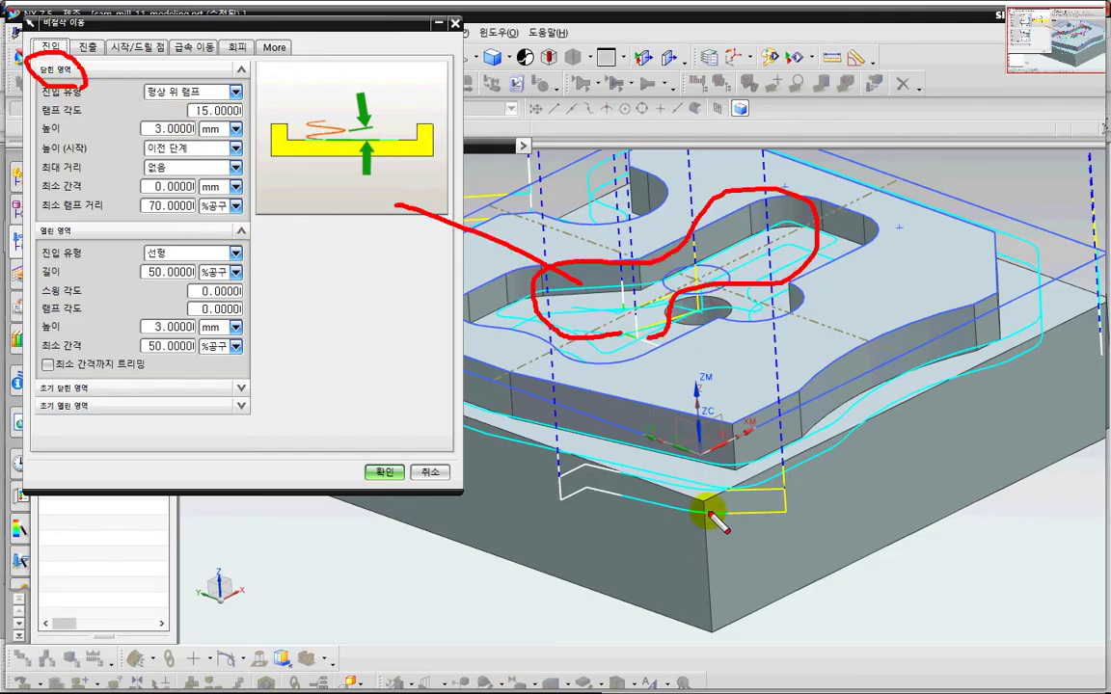
left_click_drag(615, 461, 789, 474)
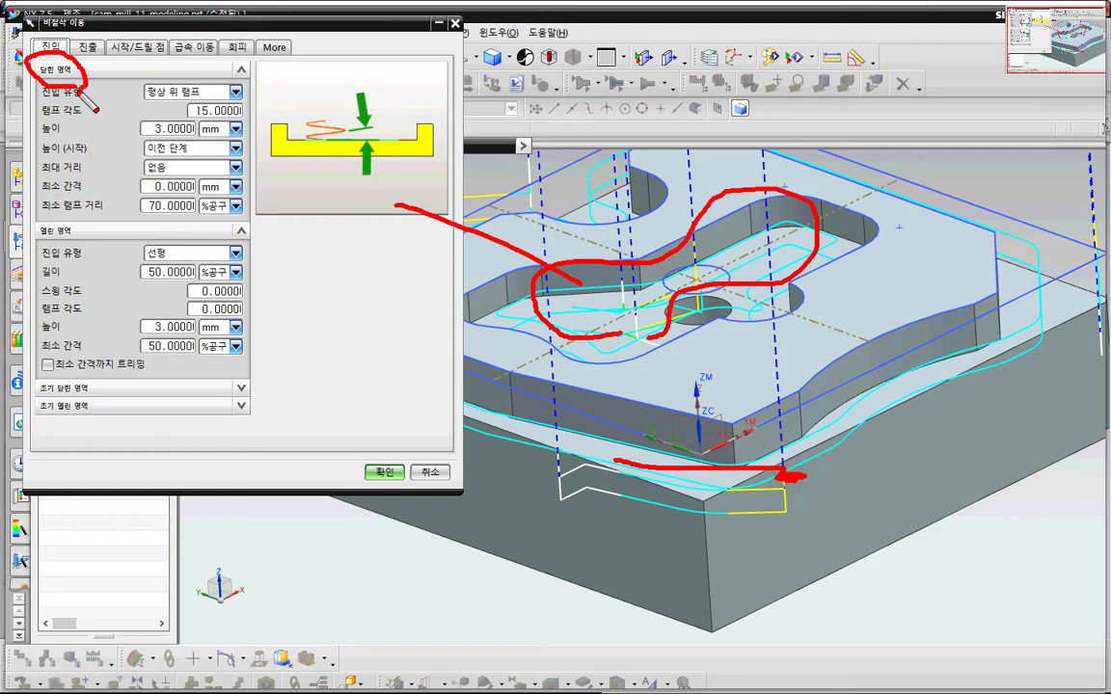
key("Escape")
Step: Change the closed-area (닫힌 영역) engage type to plunge (플런지) in the non-cutting moves
key("ctrl+2")
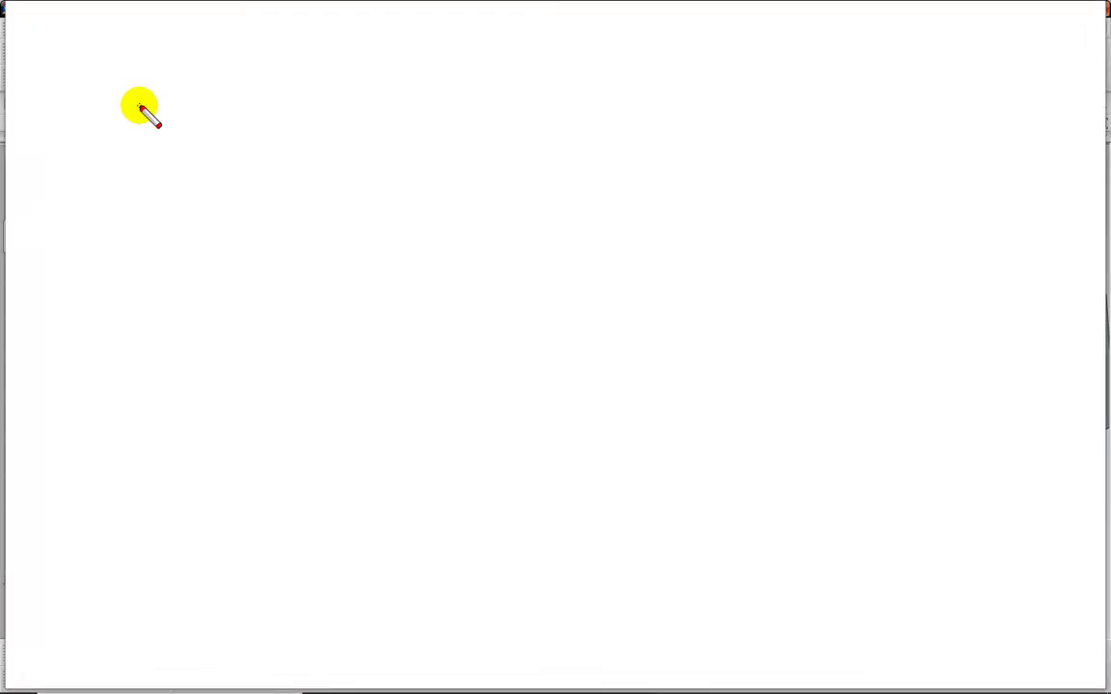
mouse_move(140, 106)
left_mouse_down()
mouse_move(203, 107)
mouse_move(199, 77)
mouse_move(184, 105)
left_mouse_up()
left_click_drag(376, 62, 295, 87)
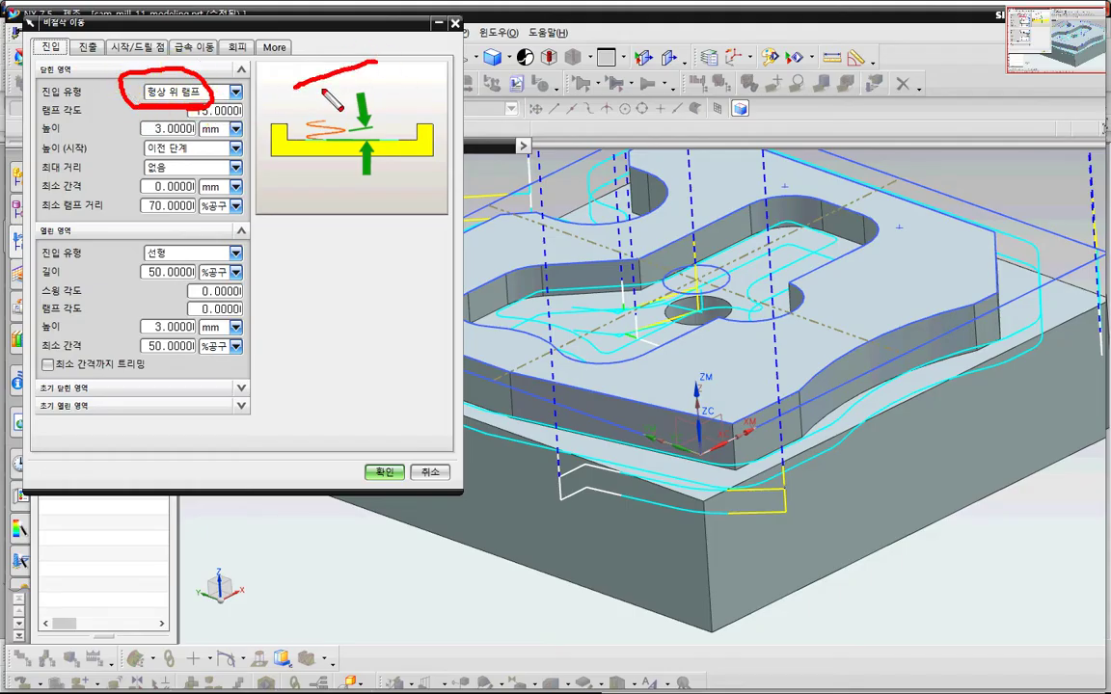
left_click_drag(398, 182, 390, 123)
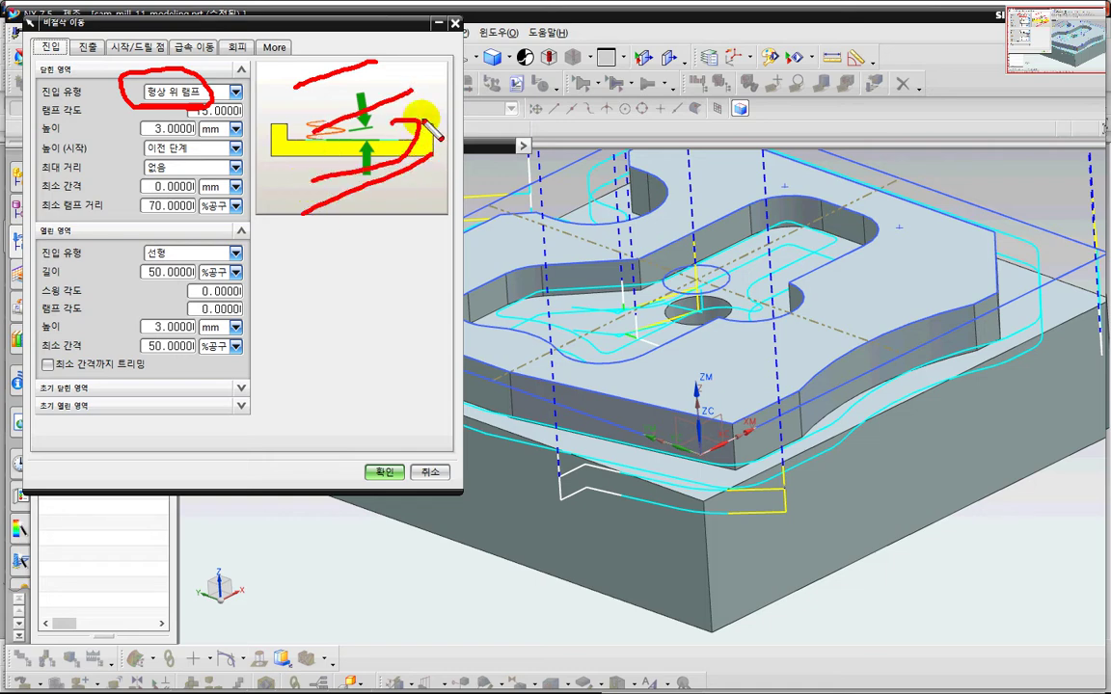
key("Escape")
left_click(208, 86)
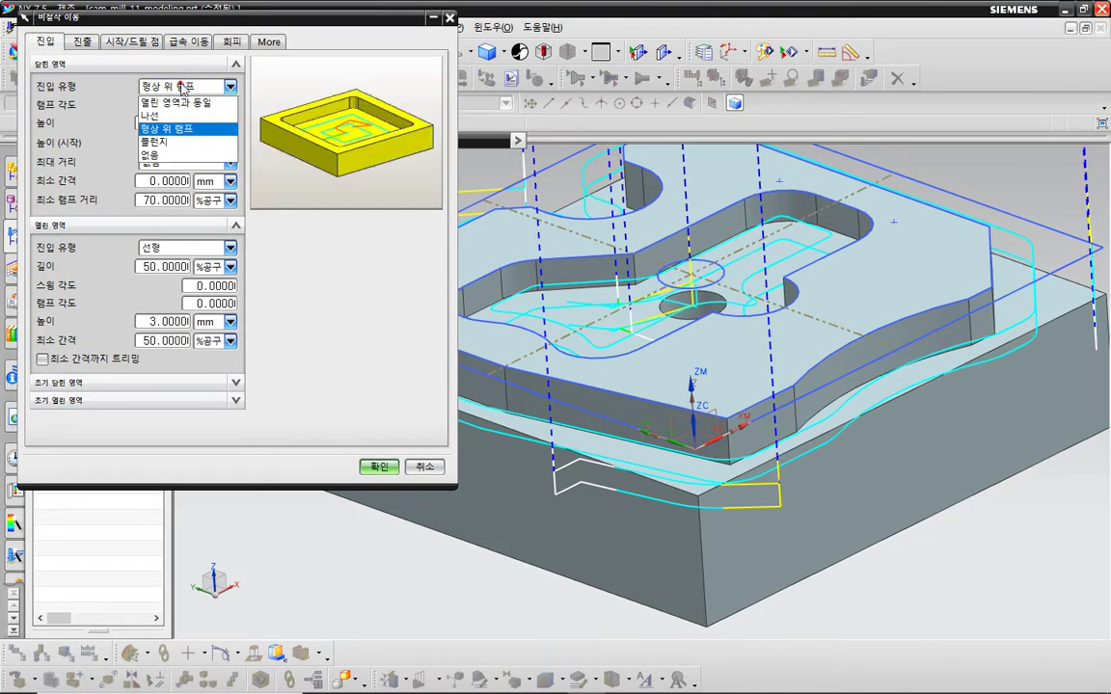
left_click(179, 143)
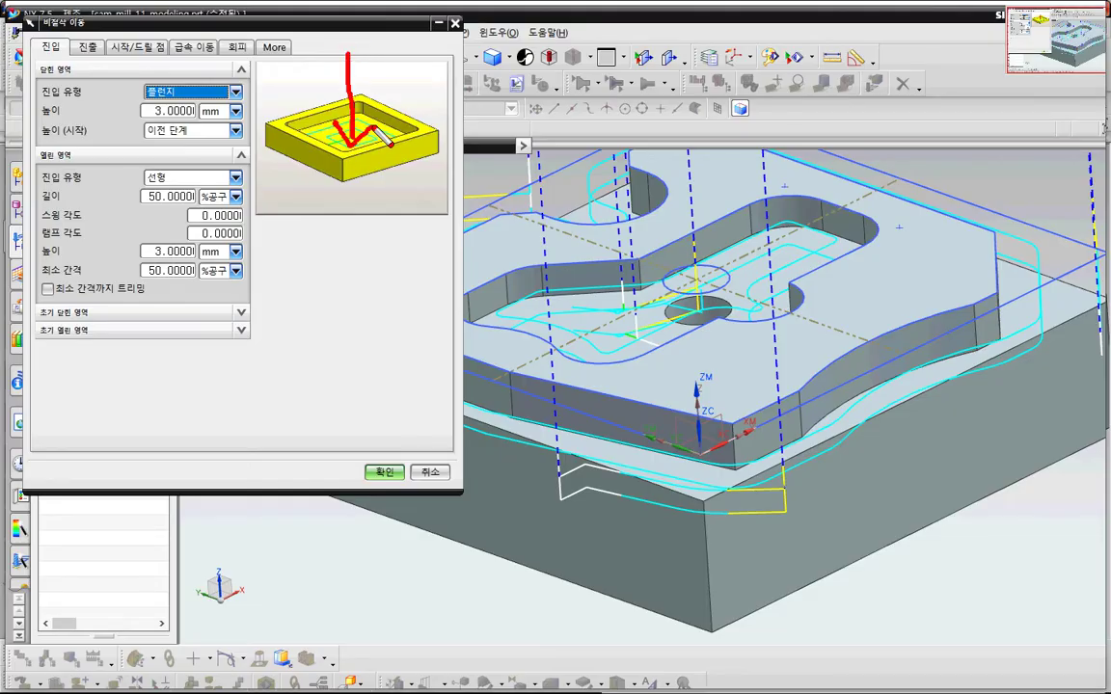
left_click_drag(372, 127, 375, 124)
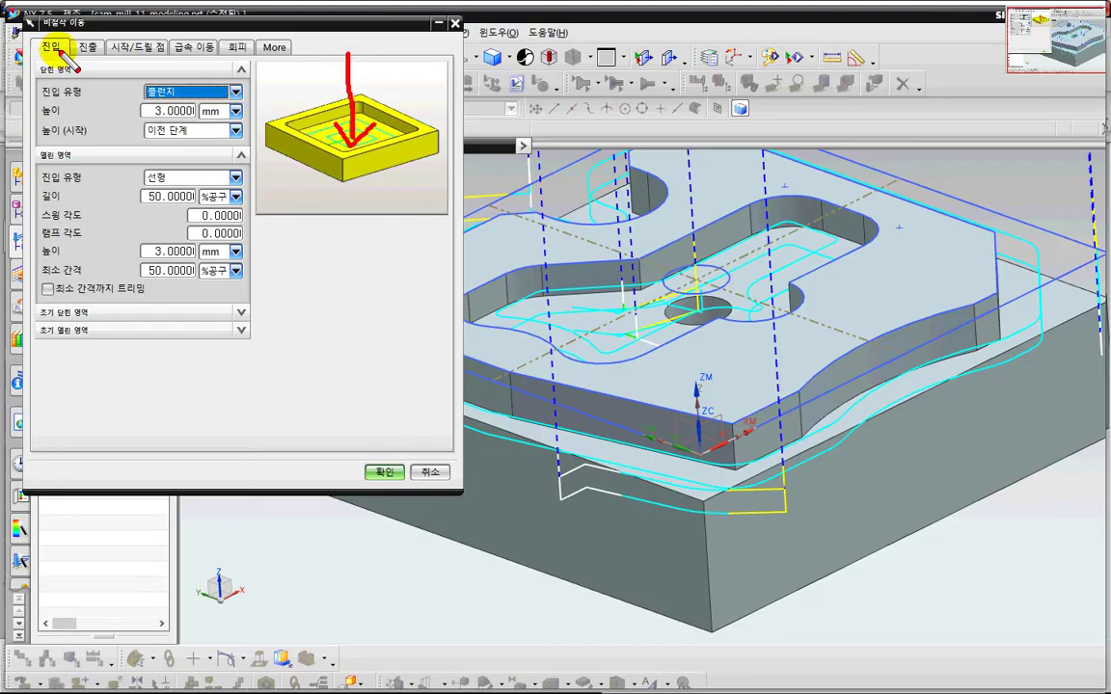
left_click_drag(66, 35, 68, 28)
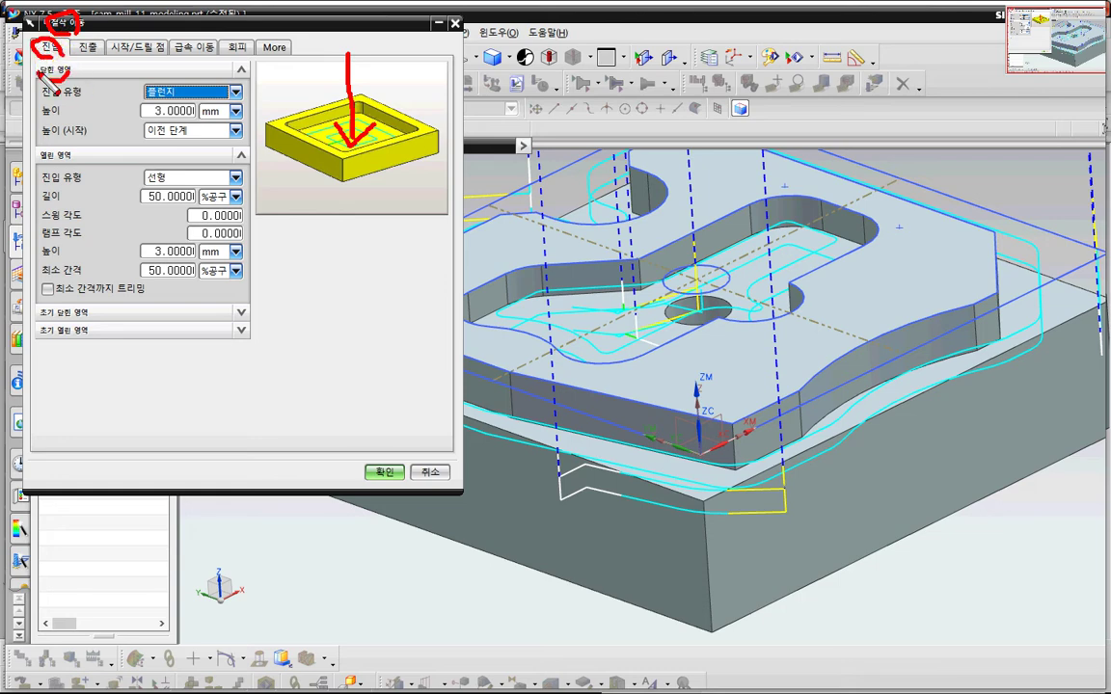
left_click_drag(38, 73, 60, 66)
left_click_drag(147, 94, 141, 84)
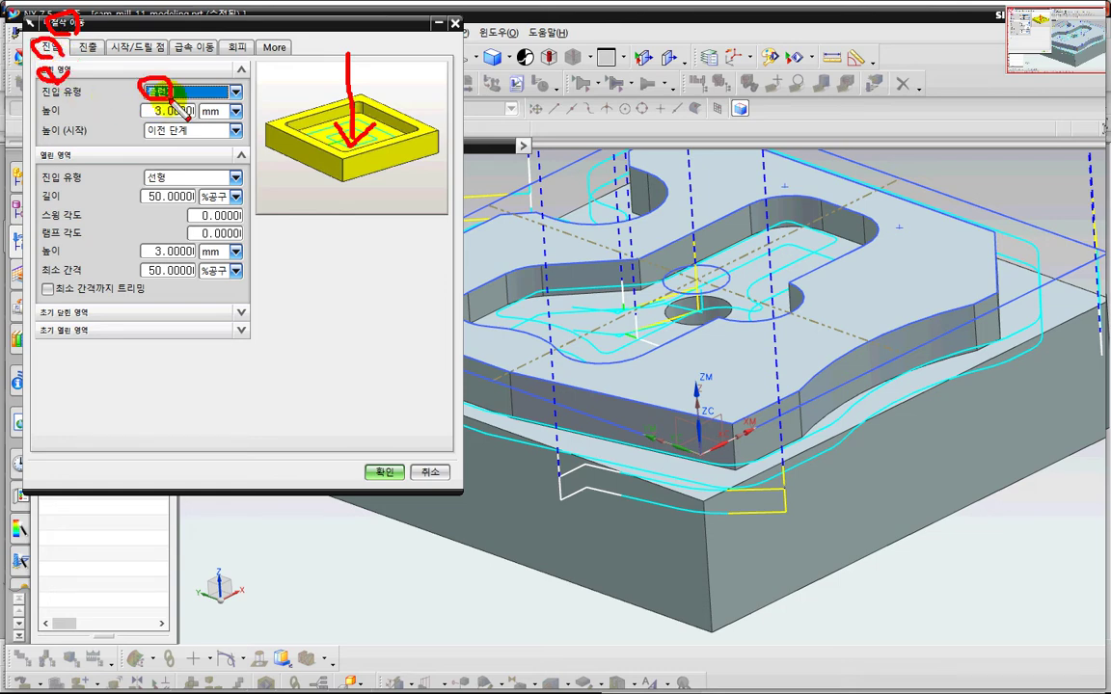
key("Escape")
Step: Set the closed-area plunge height to 10 mm, measured from the previous level (이전 단계)
mouse_move(719, 335)
middle_mouse_down()
mouse_move(746, 304)
mouse_move(726, 317)
middle_mouse_up()
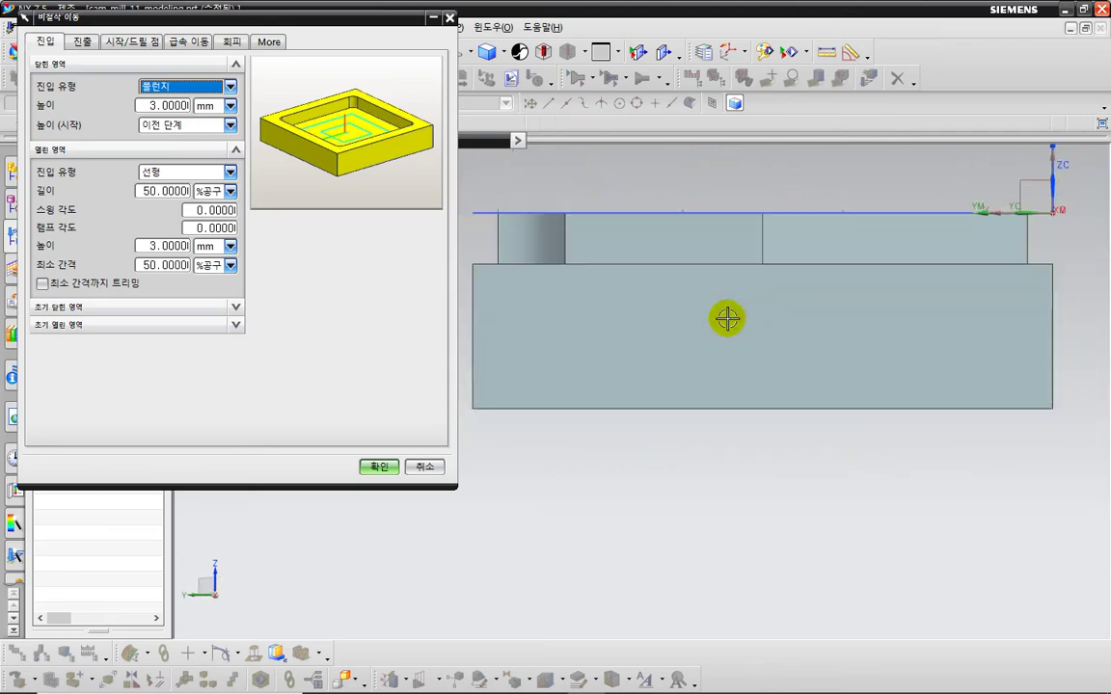
left_click(143, 106)
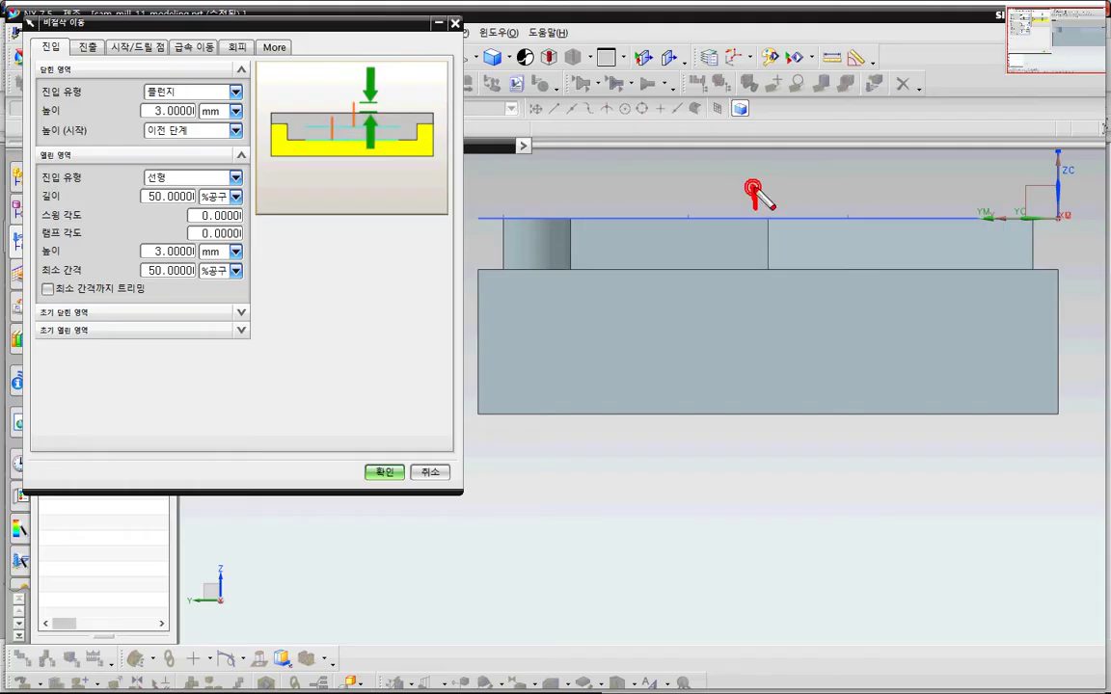
mouse_move(752, 189)
left_mouse_down()
mouse_move(753, 220)
mouse_move(755, 197)
left_mouse_up()
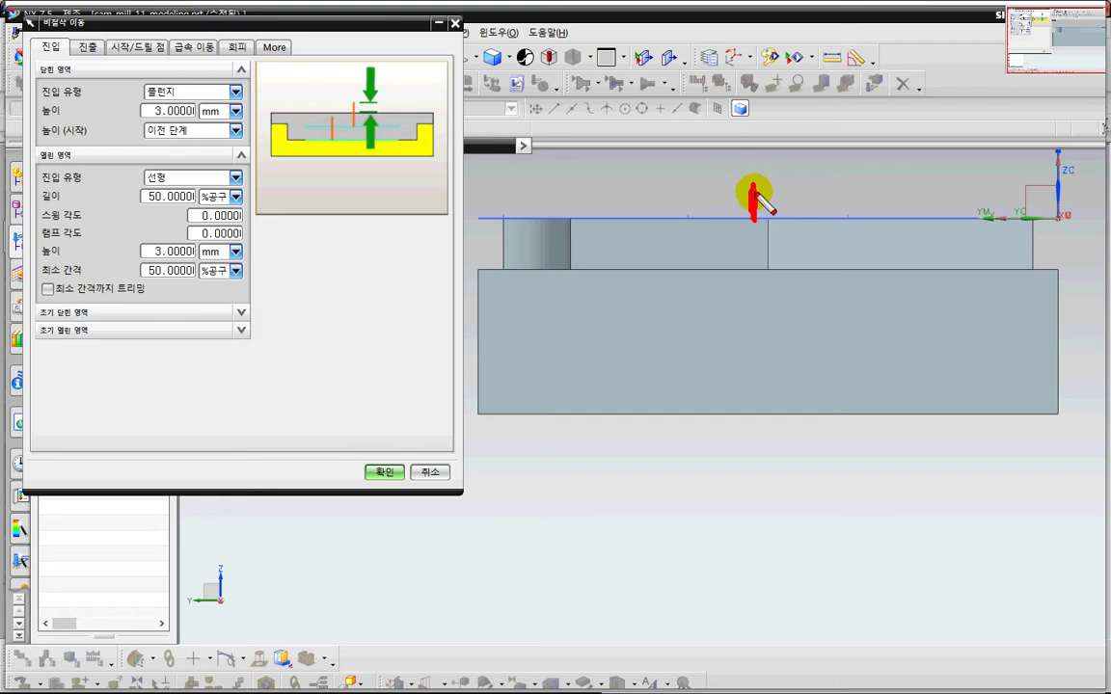
left_click_drag(741, 129, 768, 132)
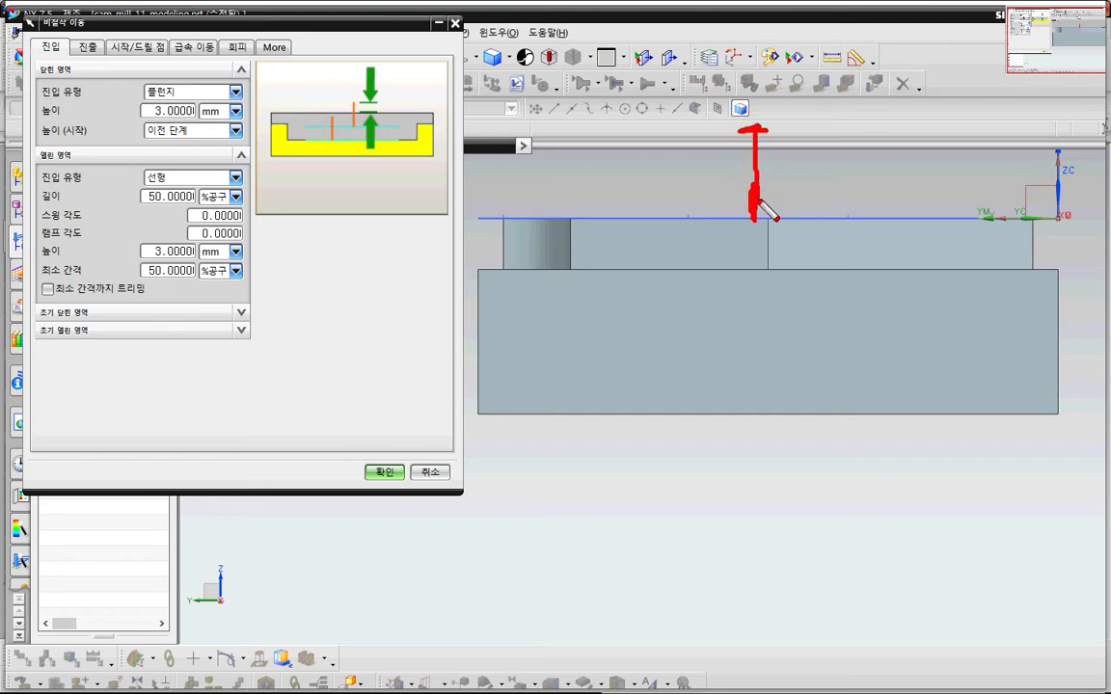
mouse_move(756, 199)
left_mouse_down()
mouse_move(756, 145)
mouse_move(756, 213)
left_mouse_up()
key("Escape")
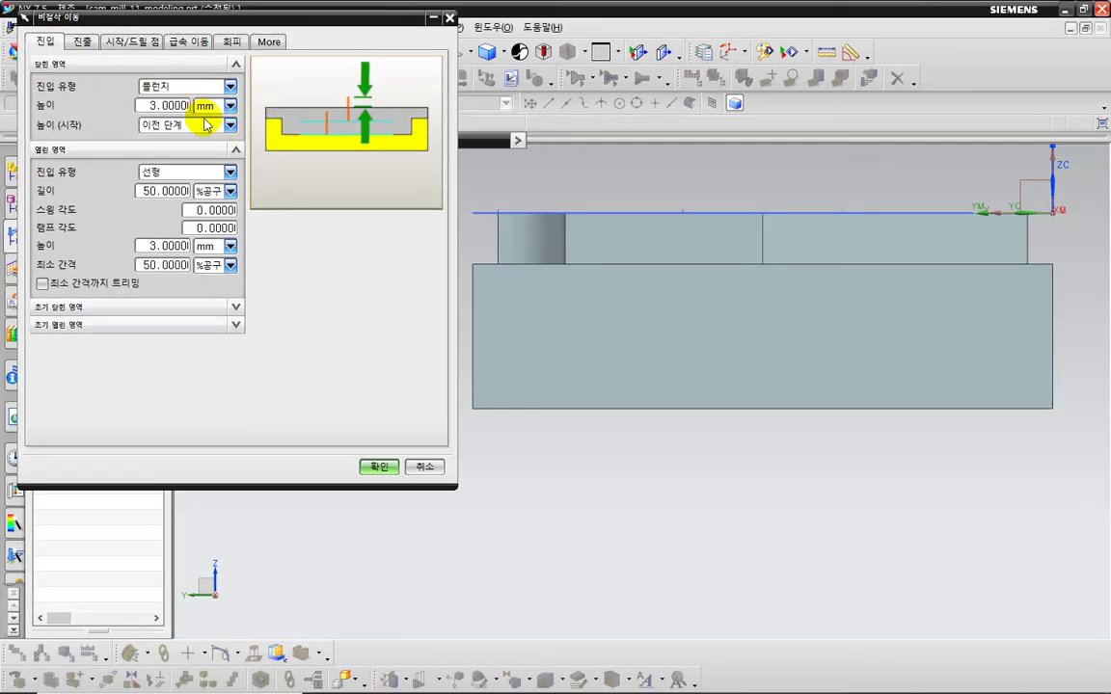
left_click(170, 104)
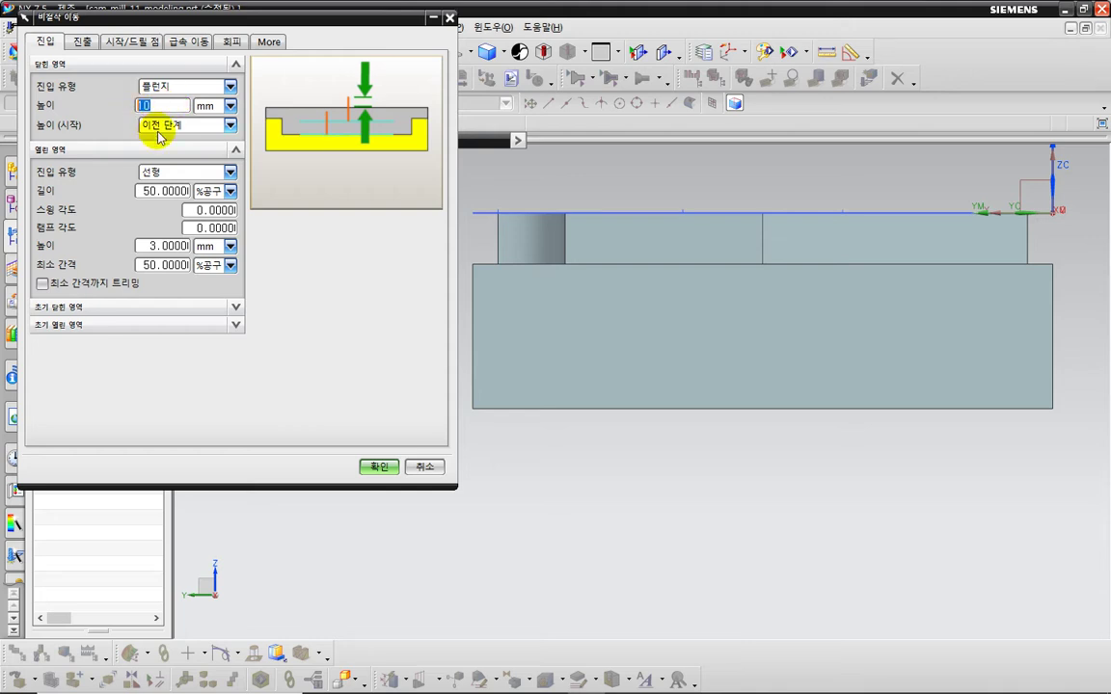
Step: Accept the non-cutting moves, regenerate the toolpath and check the plunge entry height above the part's top face
left_click(368, 467)
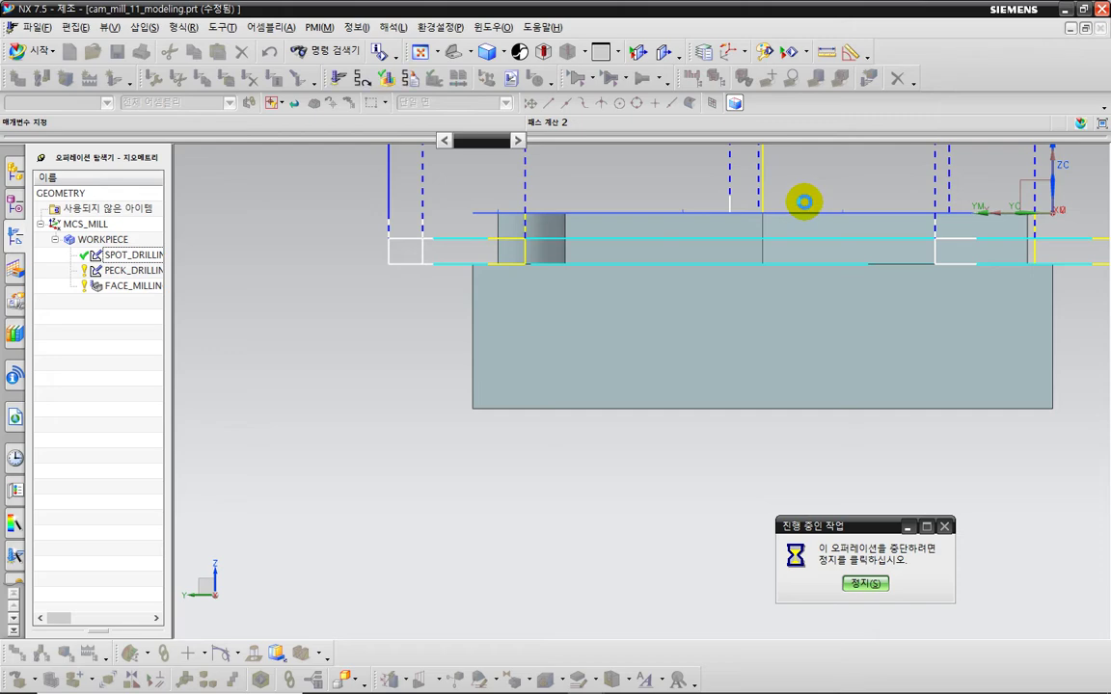
middle_click_drag(803, 194, 742, 266, "shift")
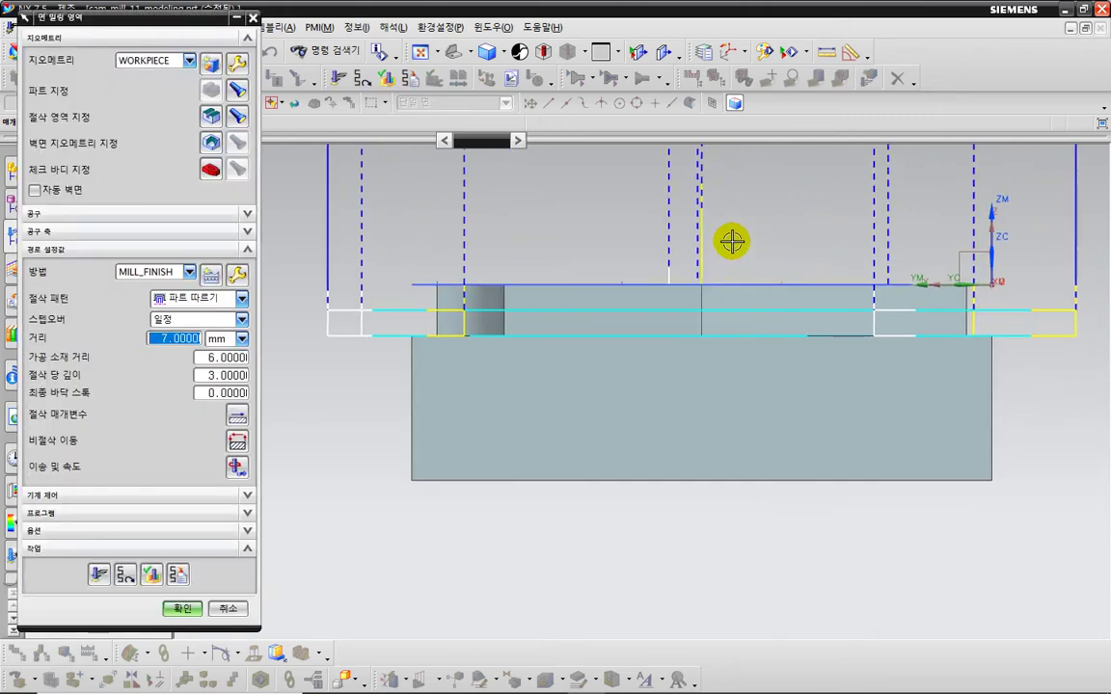
key("ctrl+2")
left_click_drag(712, 287, 752, 286)
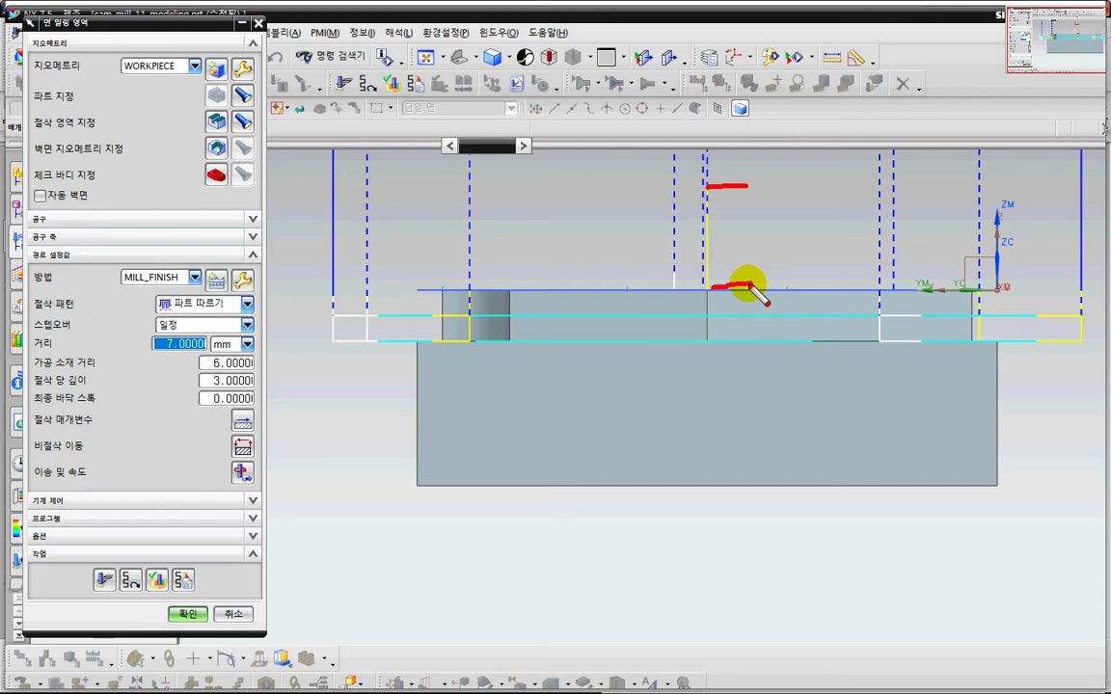
key("Escape")
Step: Examine how the tool retracts and travels at clearance height between the cuts around the outer contour
mouse_move(744, 280)
middle_mouse_down()
mouse_move(724, 289)
mouse_move(723, 322)
middle_mouse_up()
key("ctrl+2")
mouse_move(755, 420)
left_mouse_down()
mouse_move(739, 522)
mouse_move(631, 510)
left_mouse_up()
left_click_drag(756, 474, 744, 522)
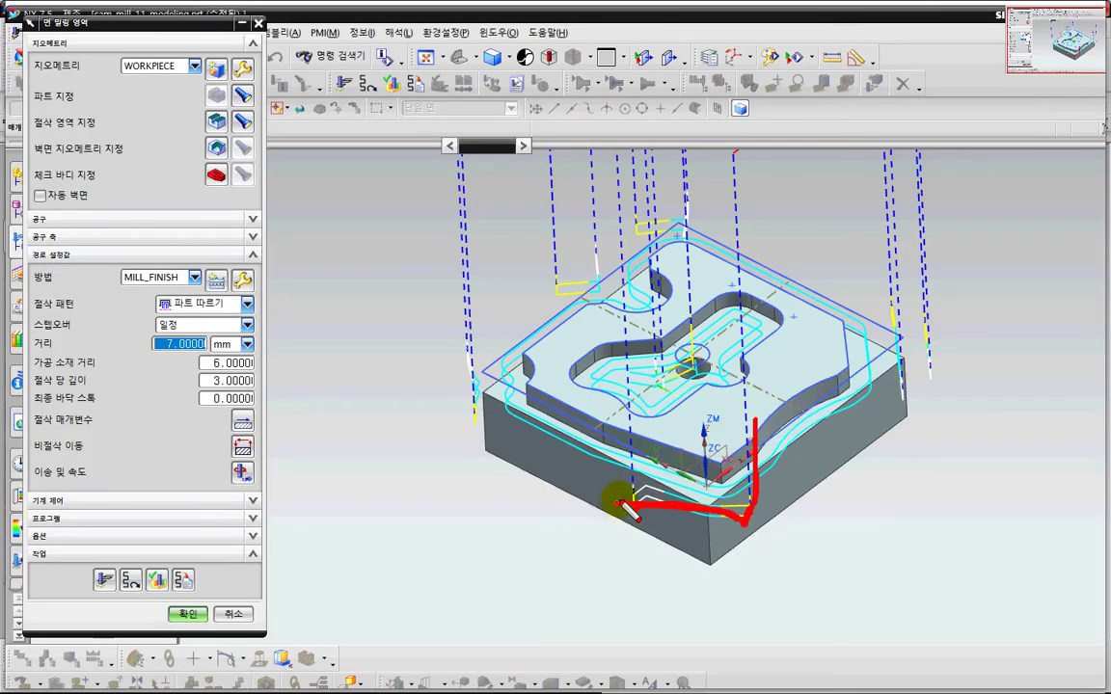
mouse_move(622, 506)
left_mouse_down()
mouse_move(616, 79)
mouse_move(711, 77)
mouse_move(716, 344)
left_mouse_up()
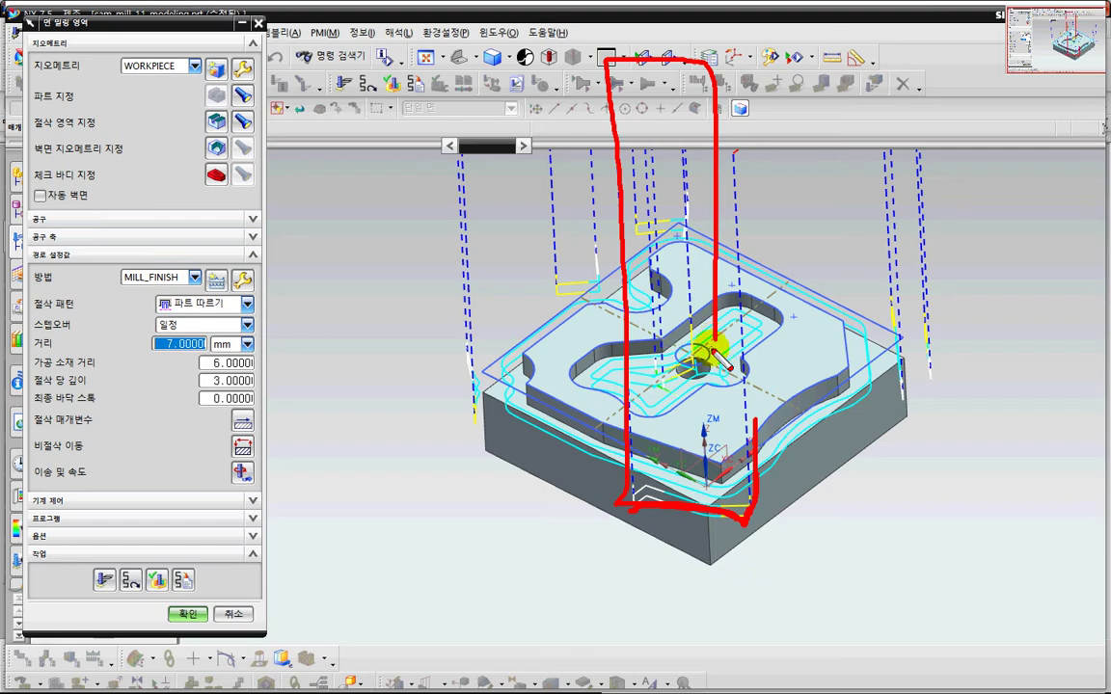
key("Escape")
mouse_move(692, 375)
middle_mouse_down("shift")
mouse_move(635, 472)
mouse_move(643, 416)
middle_mouse_up("shift")
scroll(637, 472, "down", 1)
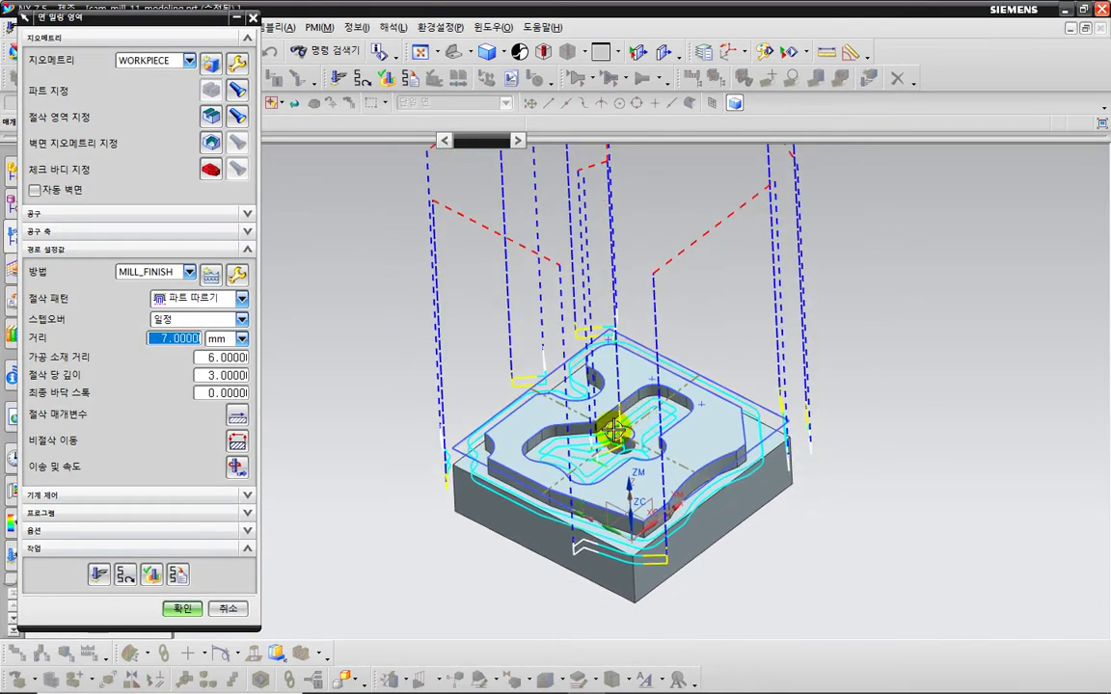
mouse_move(585, 531)
left_mouse_down()
mouse_move(590, 318)
mouse_move(447, 240)
mouse_move(436, 471)
left_mouse_up()
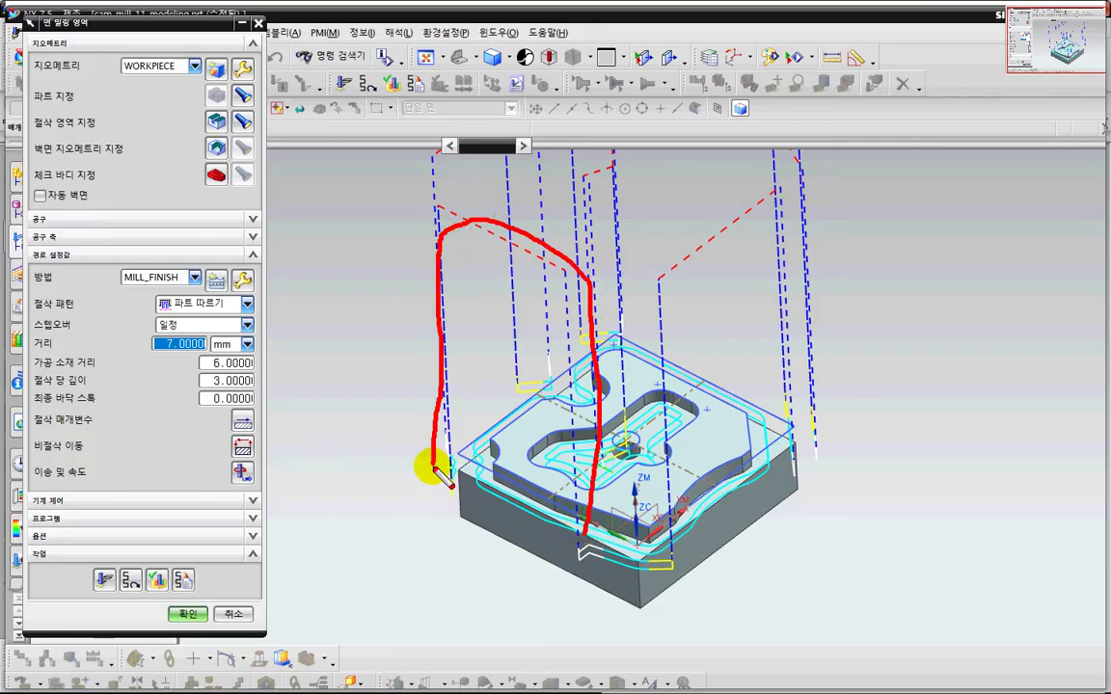
key("Escape")
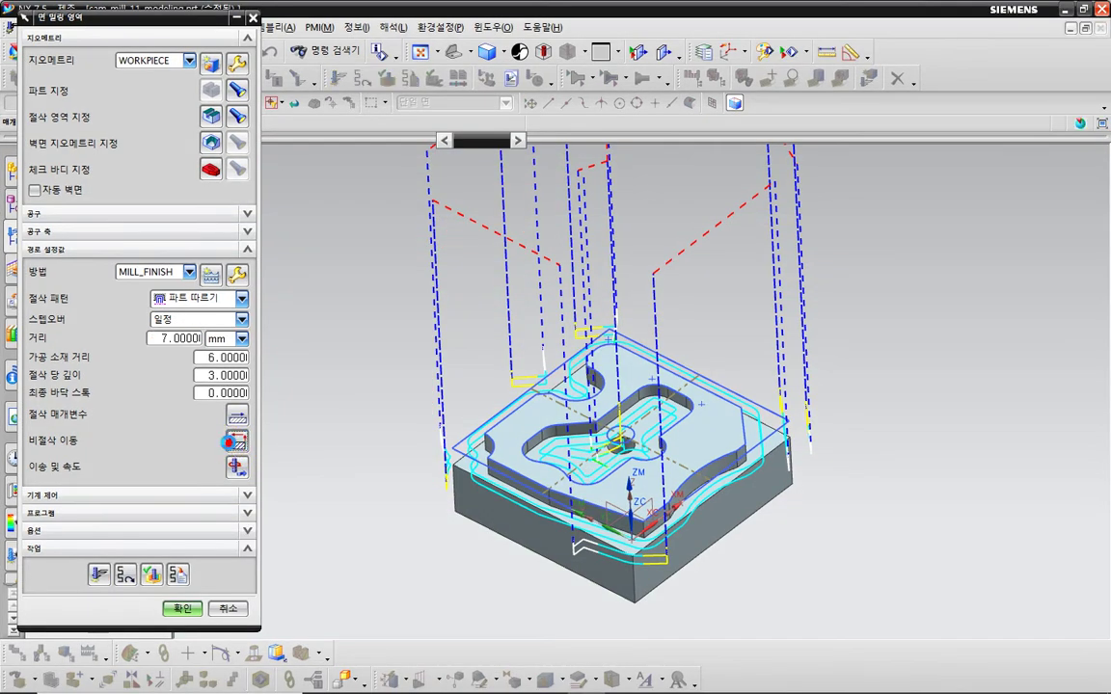
Step: Set the rapid transfer type within regions (영역 내) to minimum safe Z (최소 안전 Z) and accept the non-cutting moves
left_click(229, 442)
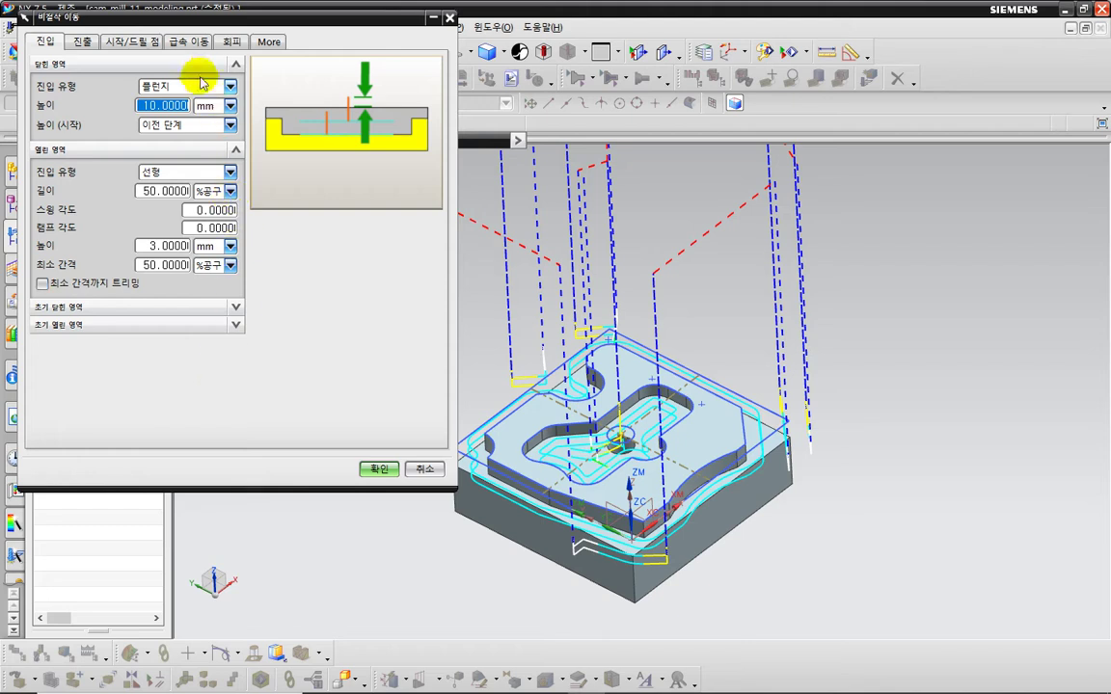
left_click(189, 45)
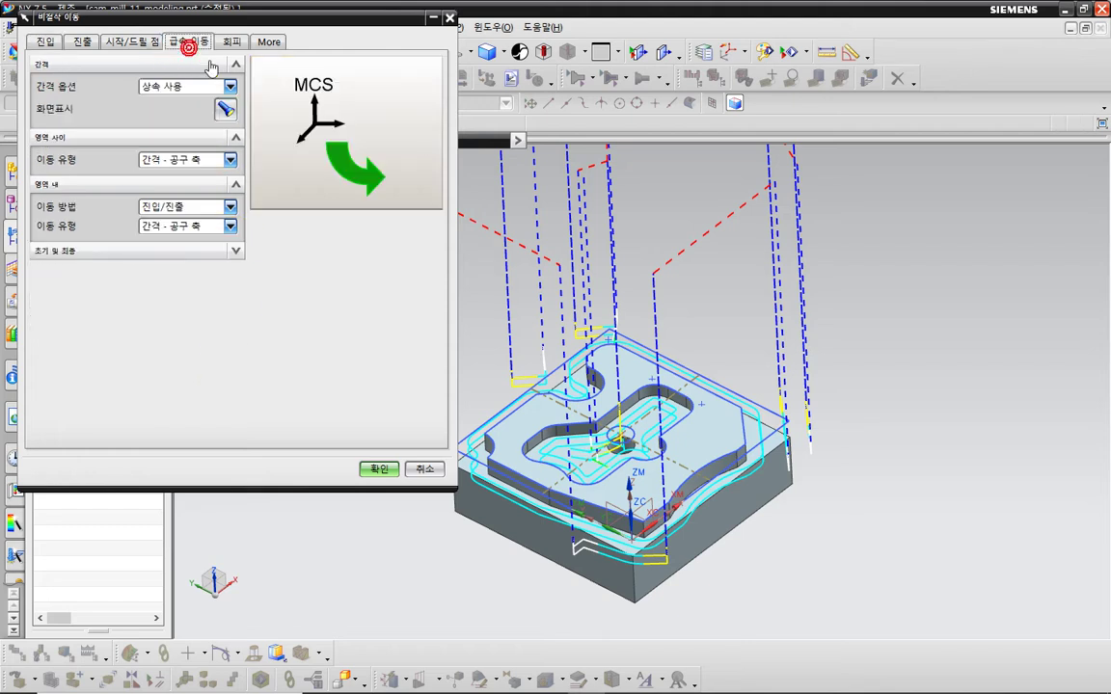
left_click(159, 227)
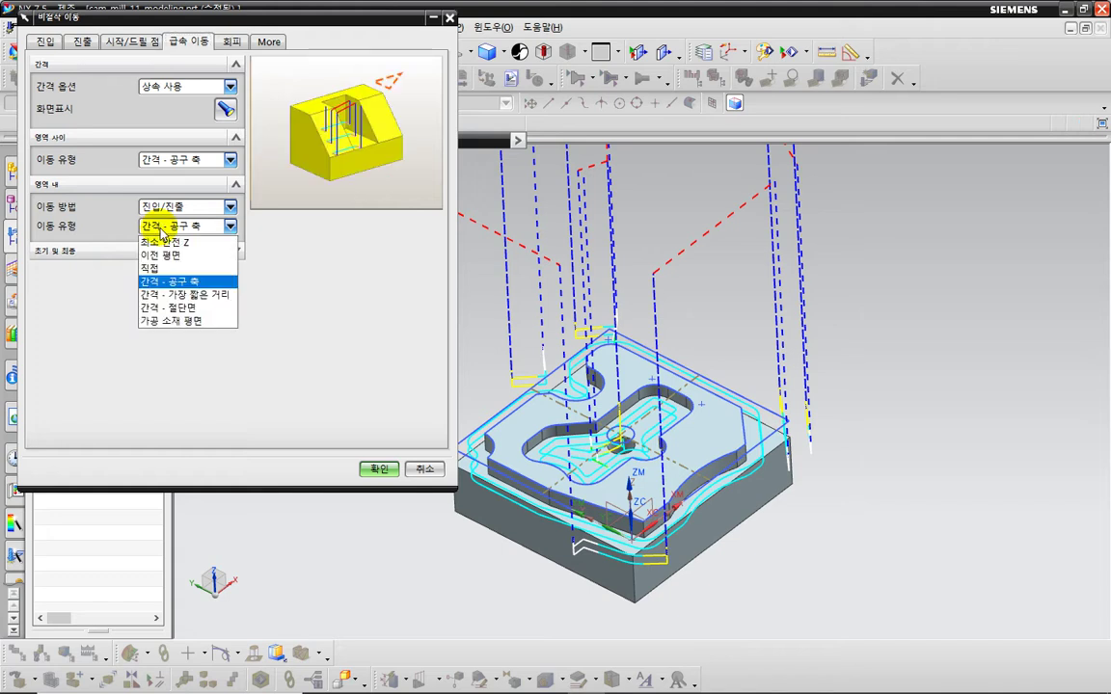
left_click(162, 242)
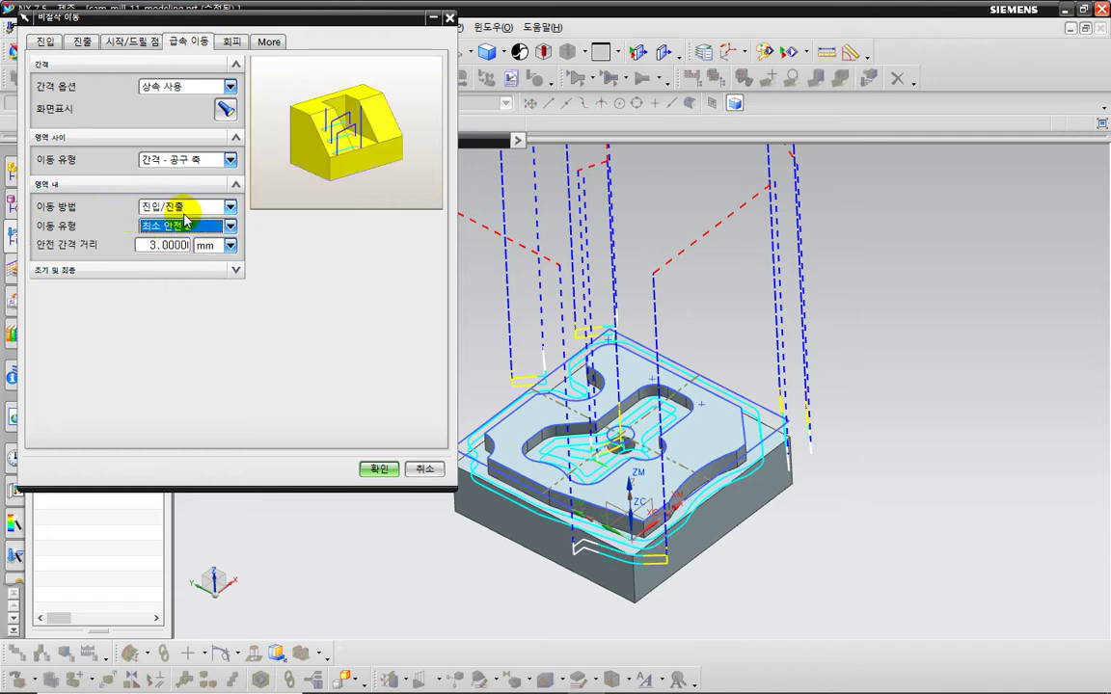
left_click_drag(54, 108, 80, 154)
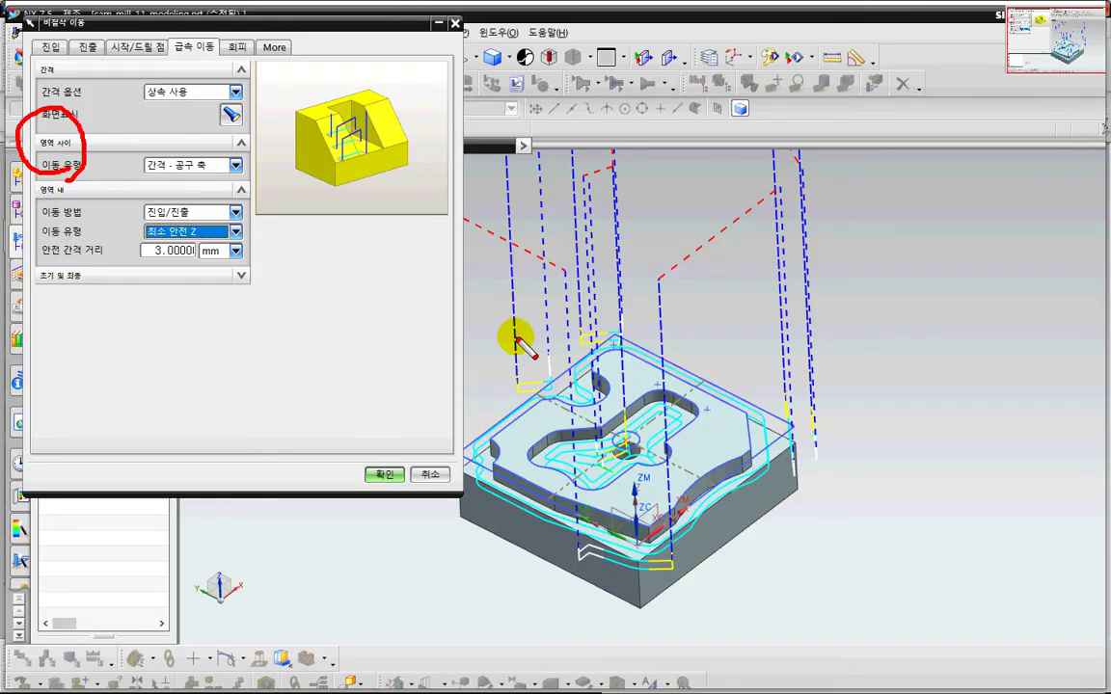
mouse_move(789, 416)
left_mouse_down()
mouse_move(784, 302)
mouse_move(677, 326)
left_mouse_up()
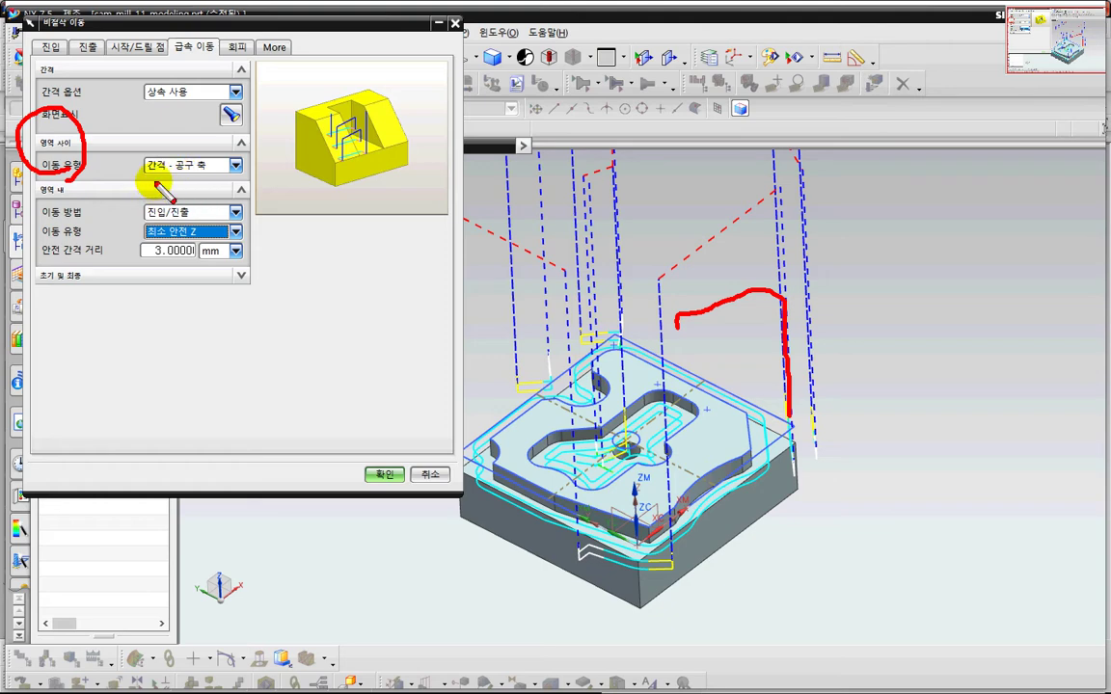
key("Escape")
left_click(374, 471)
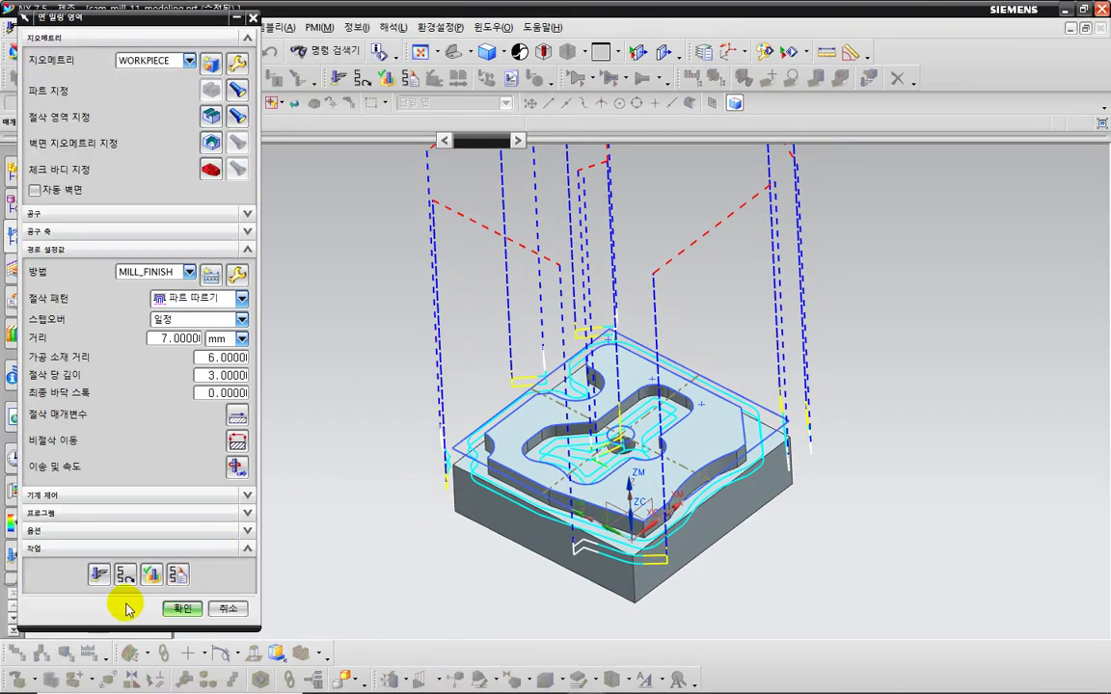
Step: Regenerate the face milling toolpath and check the transfer moves between the outer contour and the pocket
left_click(103, 575)
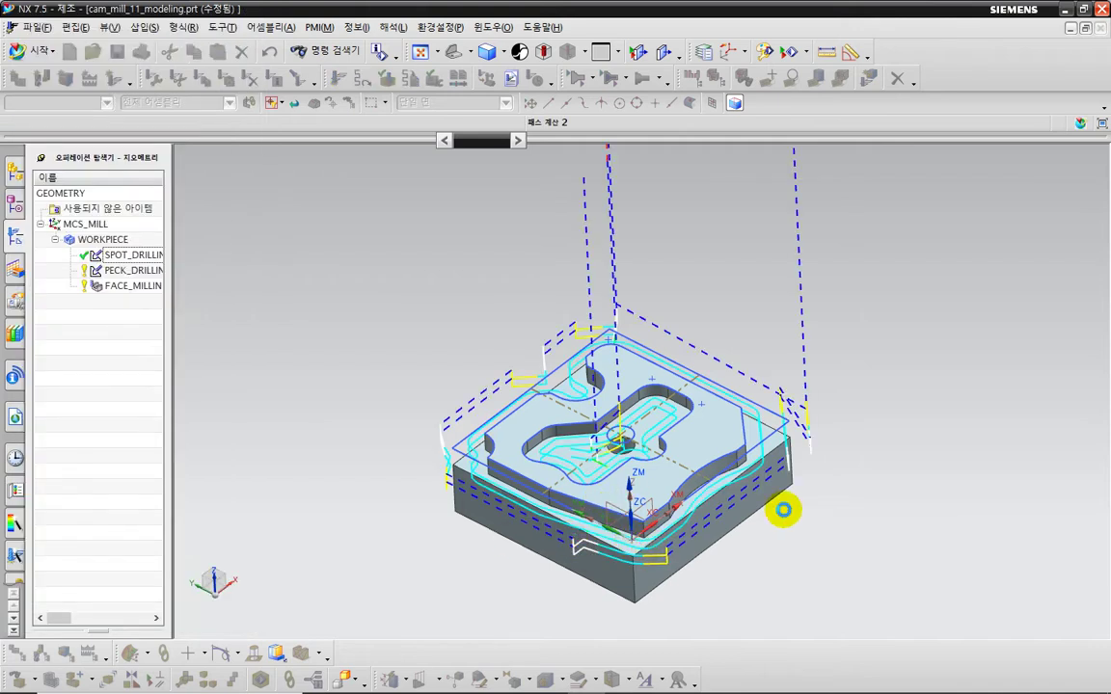
scroll(786, 526, "down", 3)
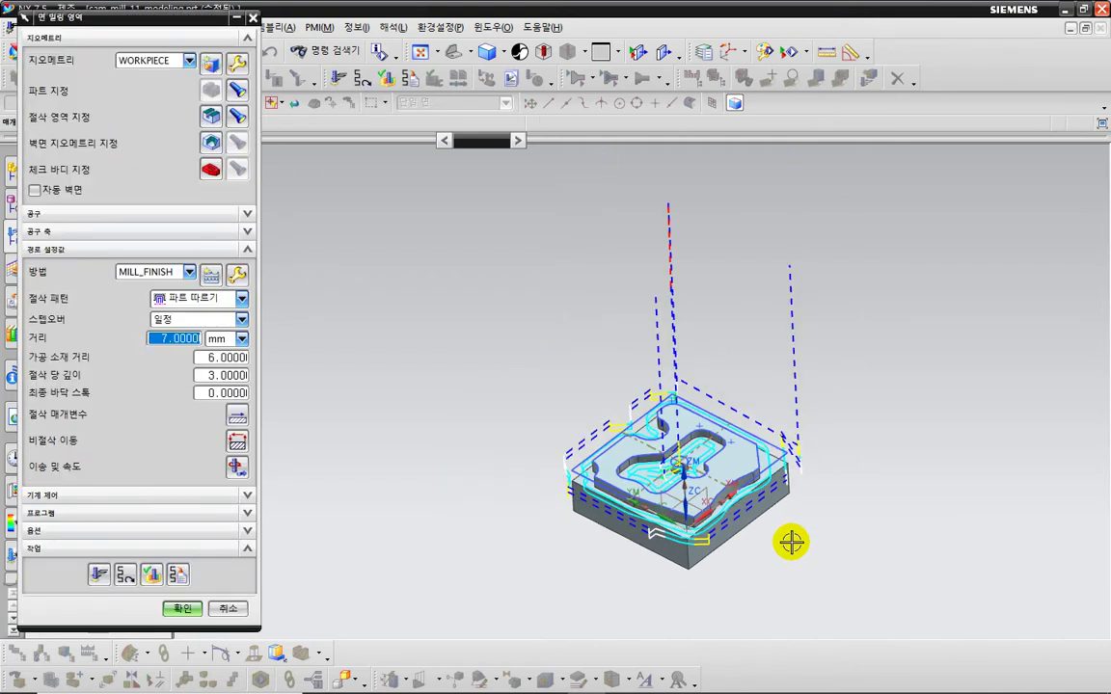
middle_click_drag(788, 540, 734, 528)
mouse_move(698, 405)
left_mouse_down()
mouse_move(696, 286)
mouse_move(572, 234)
mouse_move(585, 417)
left_mouse_up()
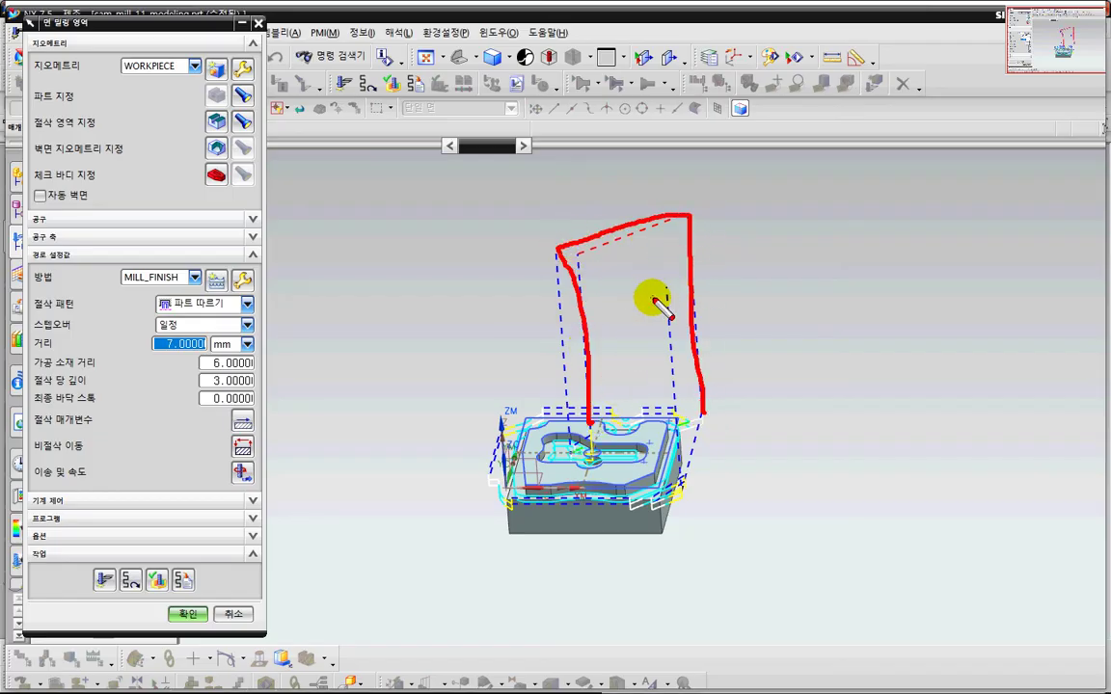
key("Escape")
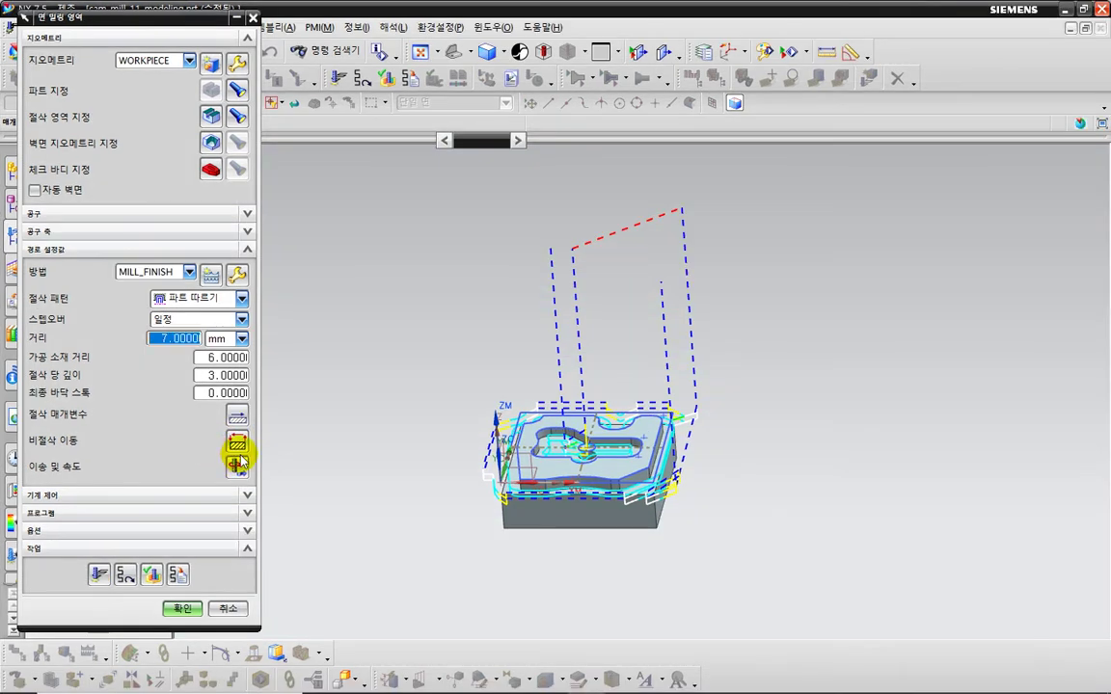
Step: Set the rapid transfer type between regions (영역 사이) to minimum safe Z (최소 안전 Z) and accept the non-cutting moves
left_click(238, 442)
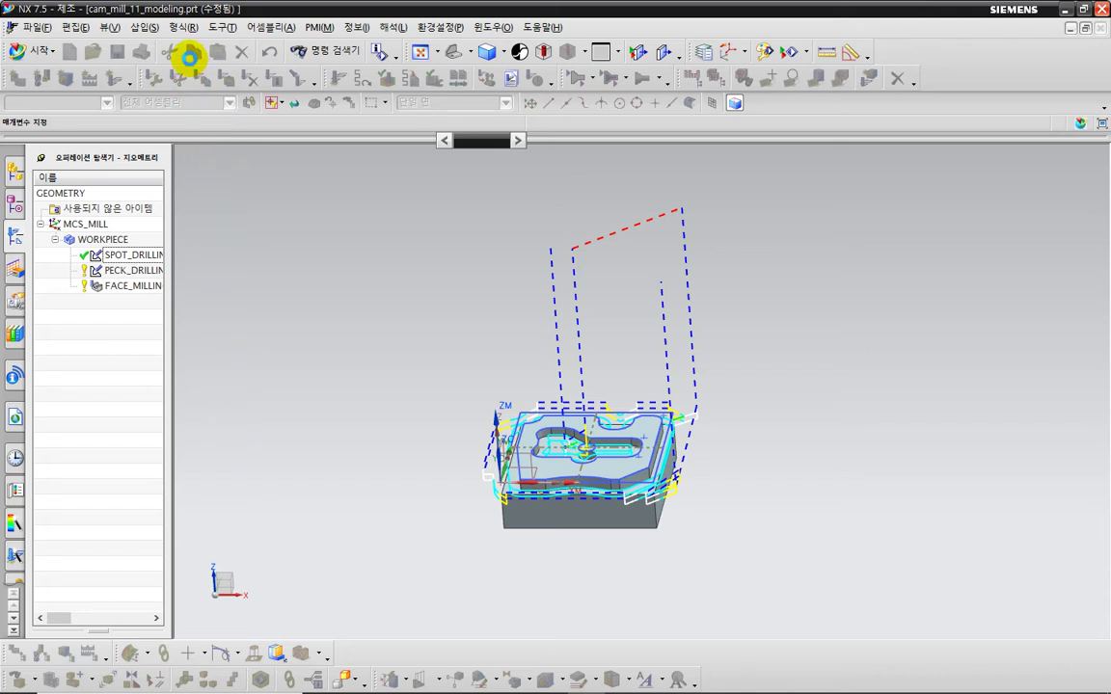
left_click(190, 56)
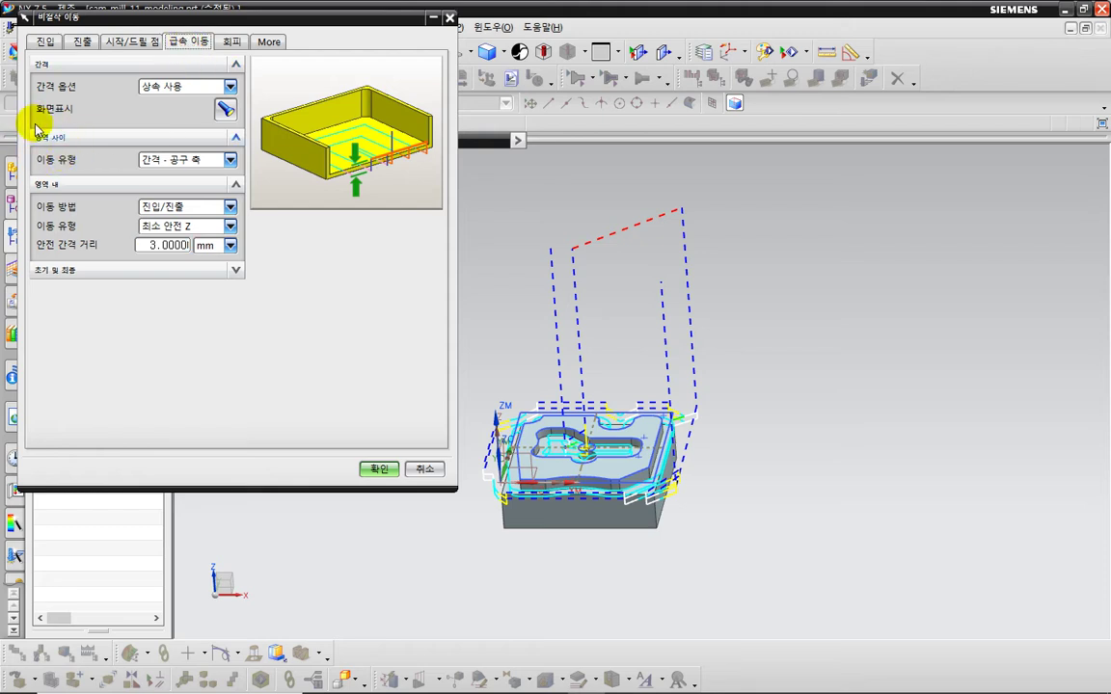
left_click(159, 159)
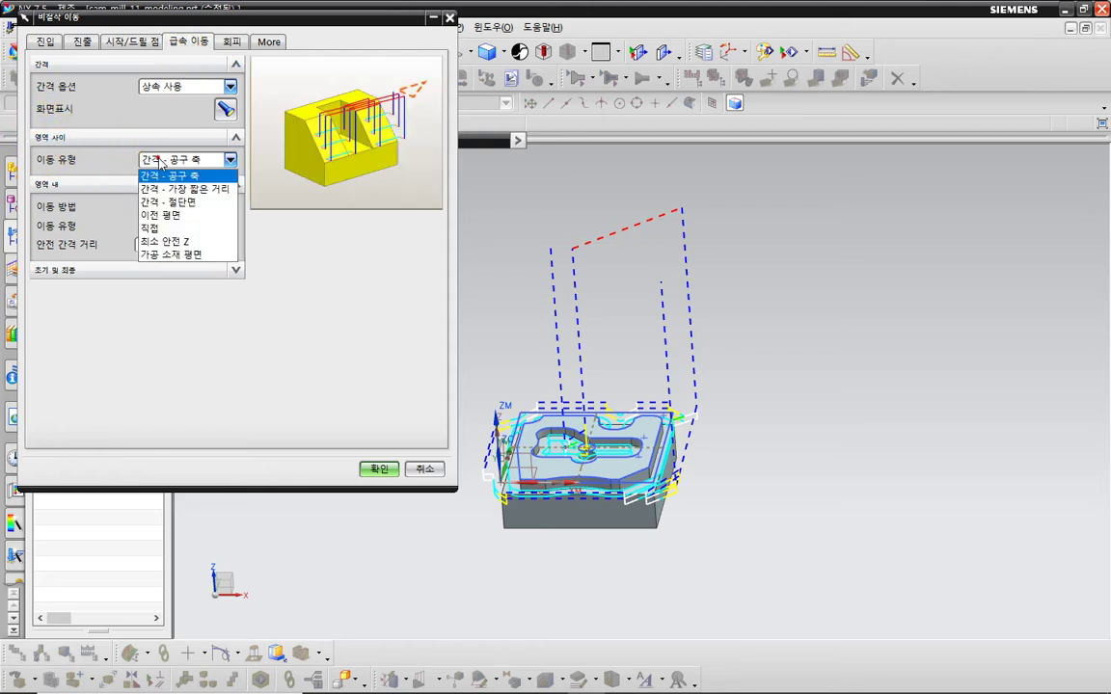
left_click(170, 242)
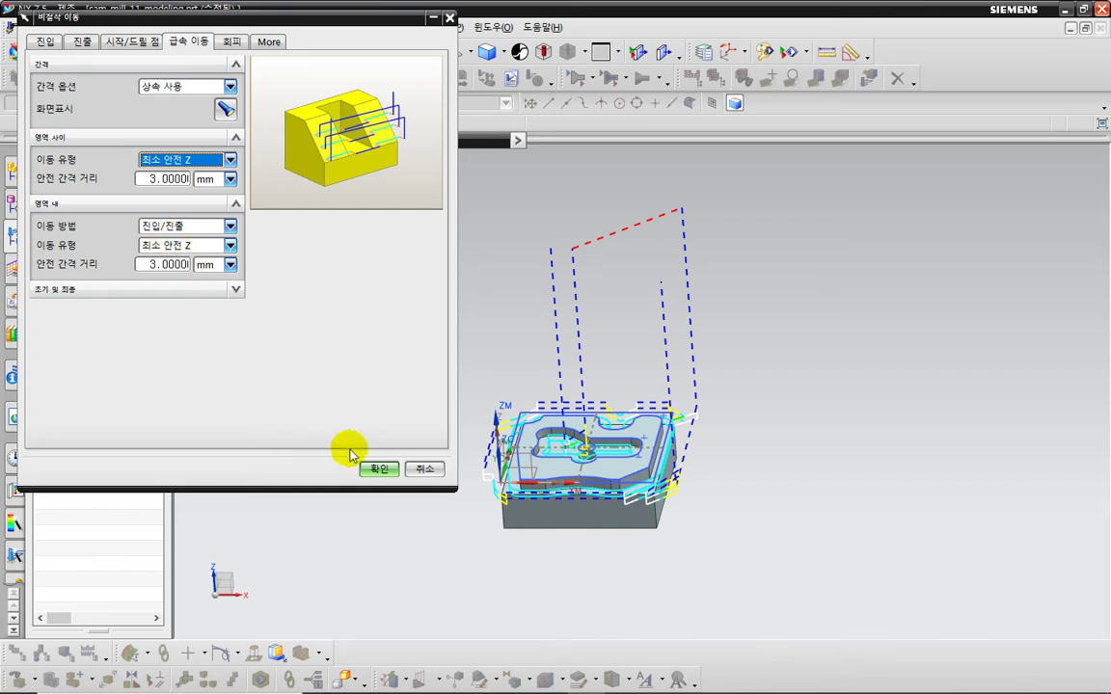
left_click(378, 470)
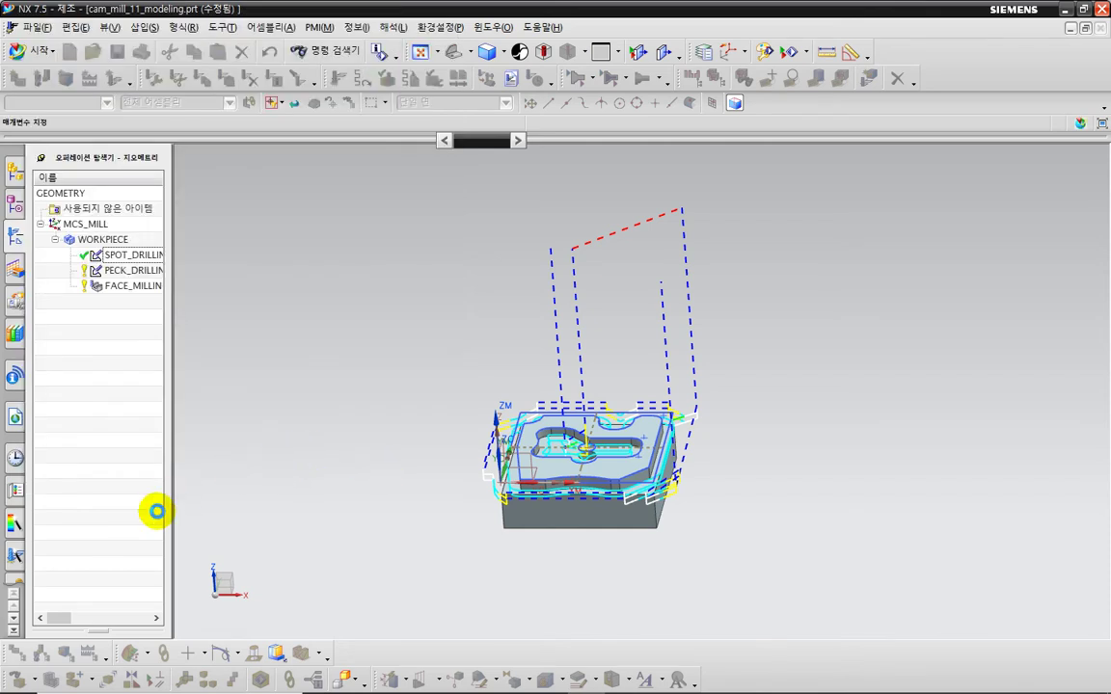
Step: Regenerate the face milling toolpath and examine from the front view how high the transfer moves run above the part
left_click(132, 577)
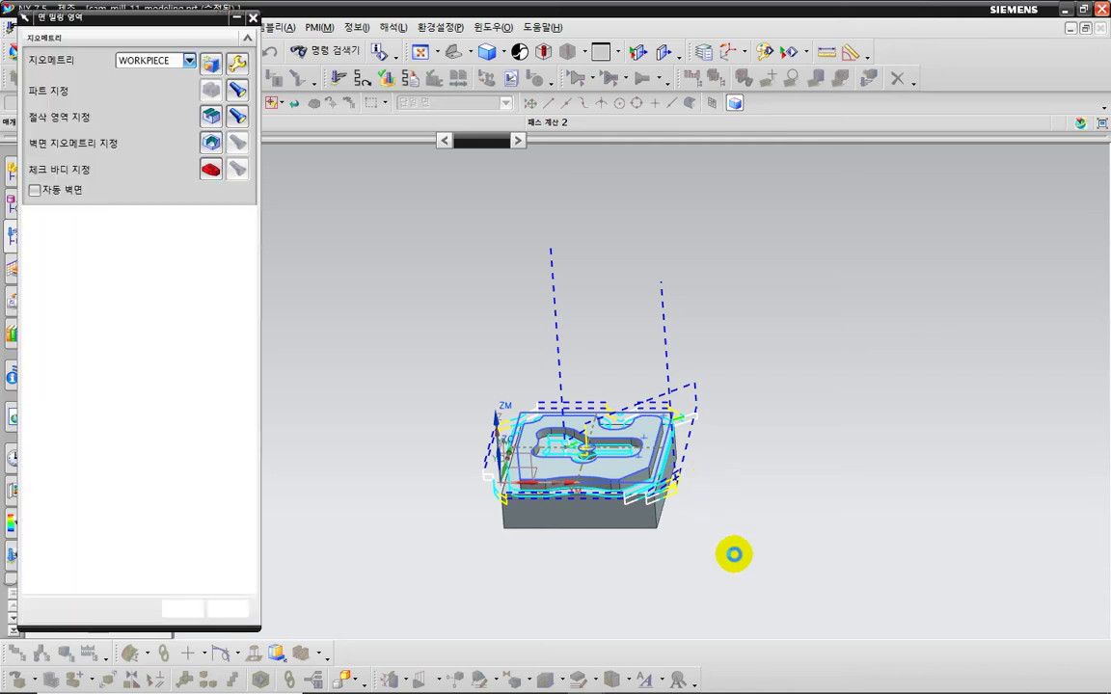
middle_click_drag(747, 536, 734, 511)
key("F8")
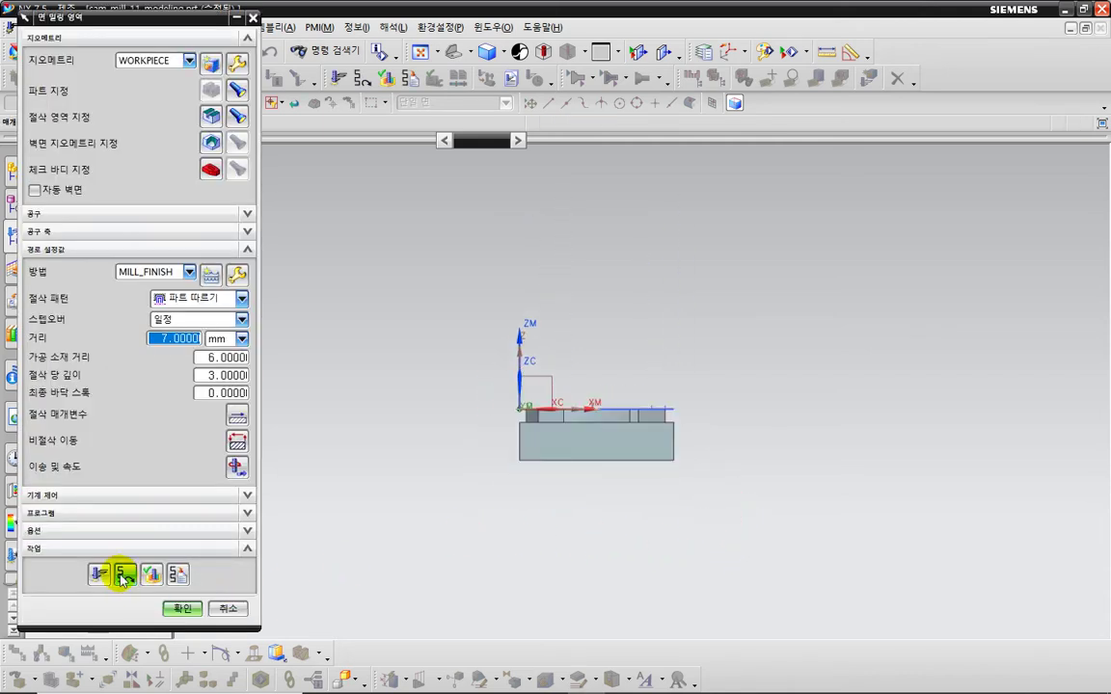
scroll(569, 454, "up", 3)
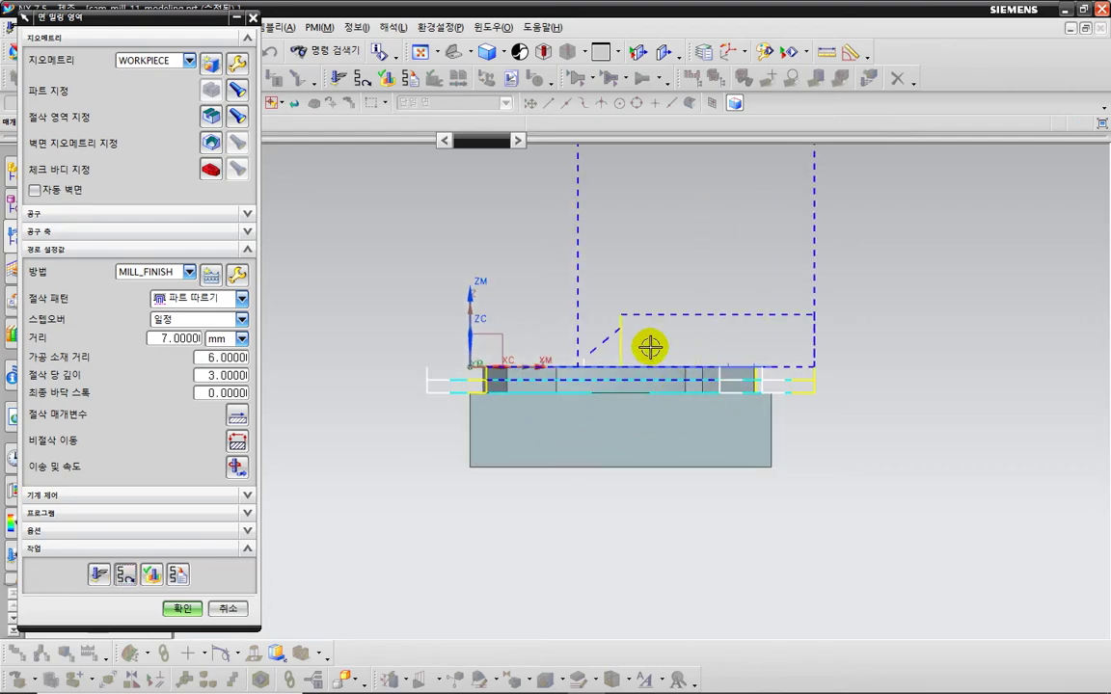
key("ctrl+2")
left_click_drag(629, 370, 646, 327)
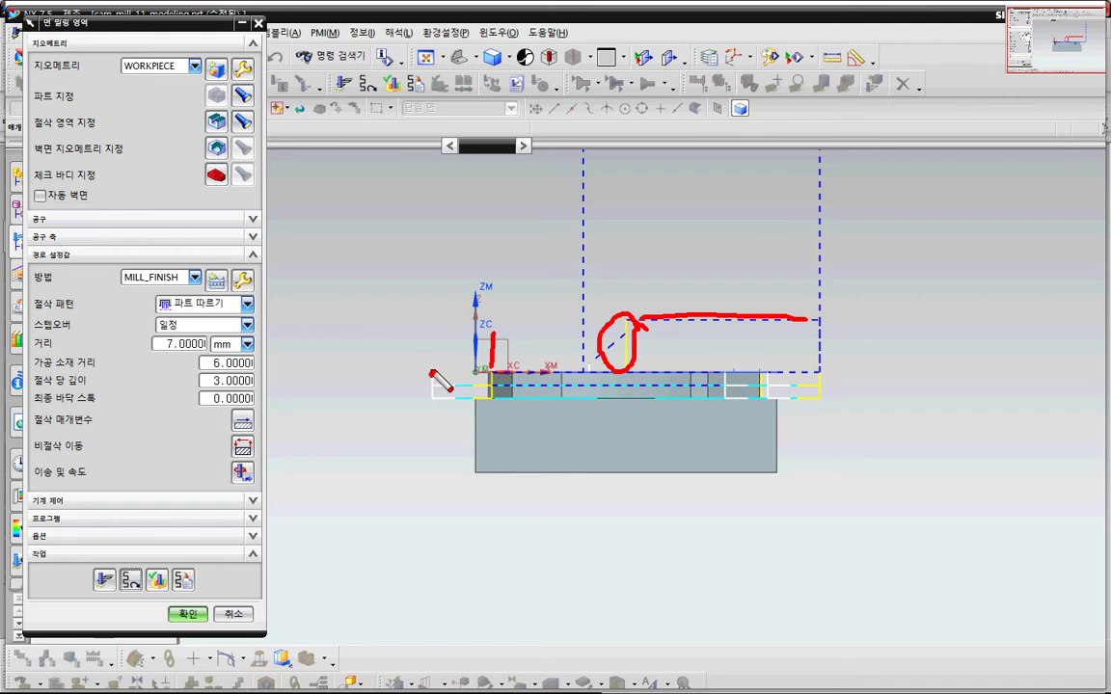
key("Escape")
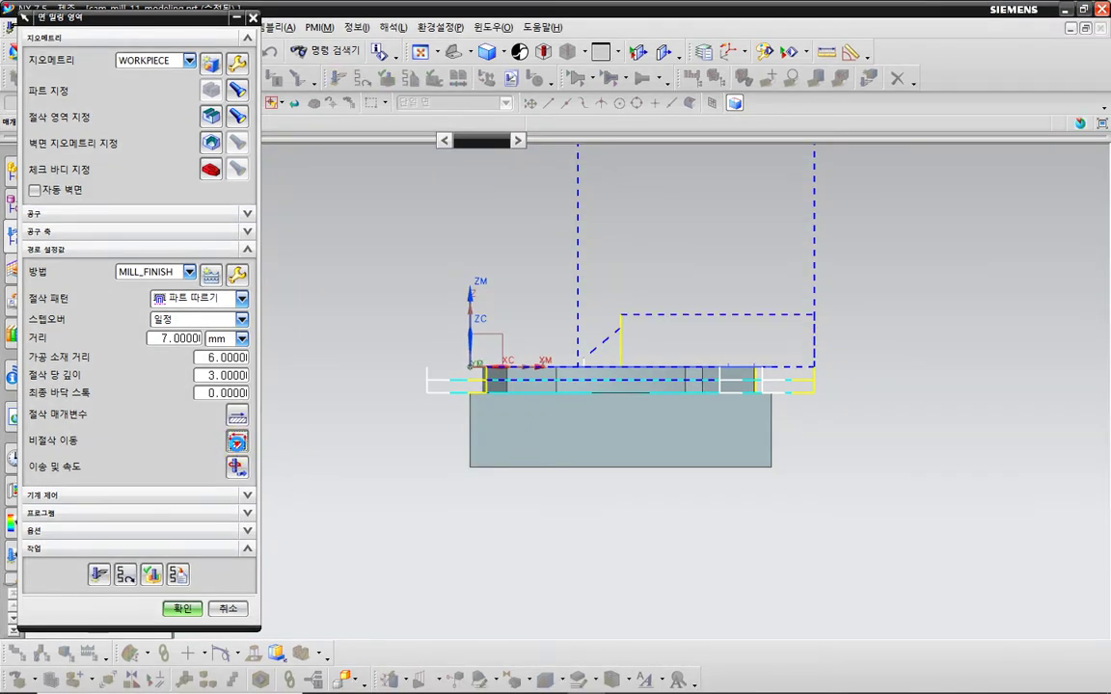
Step: Set the open area (열린 영역) engage height to 10 mm and accept the non-cutting moves
left_click(234, 444)
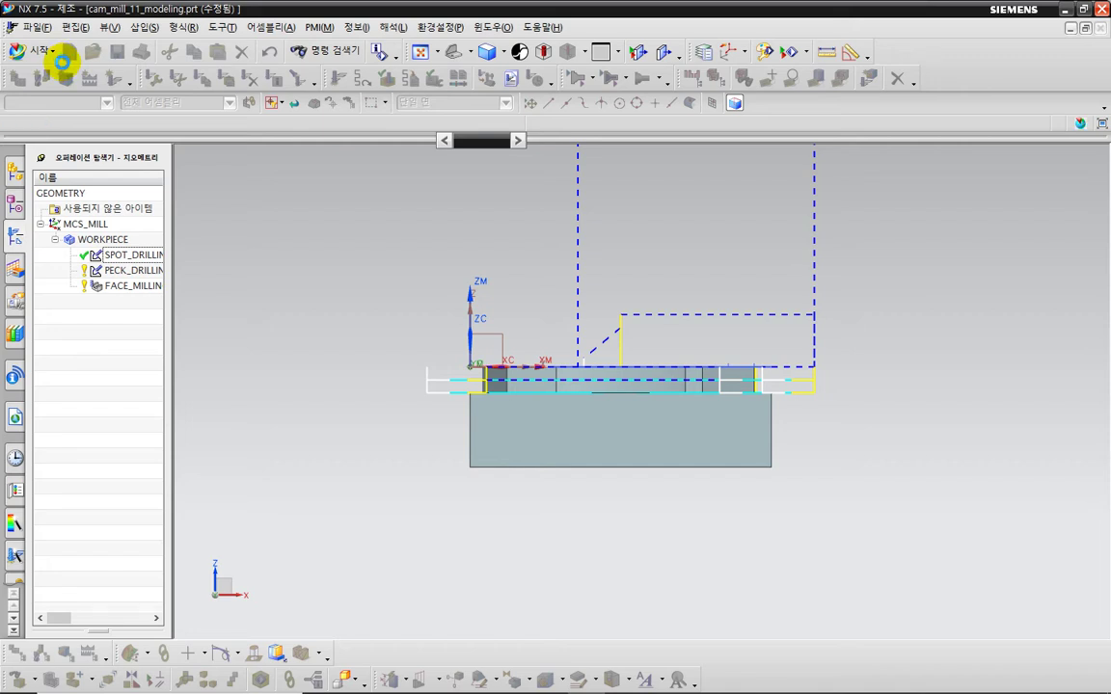
left_click(62, 62)
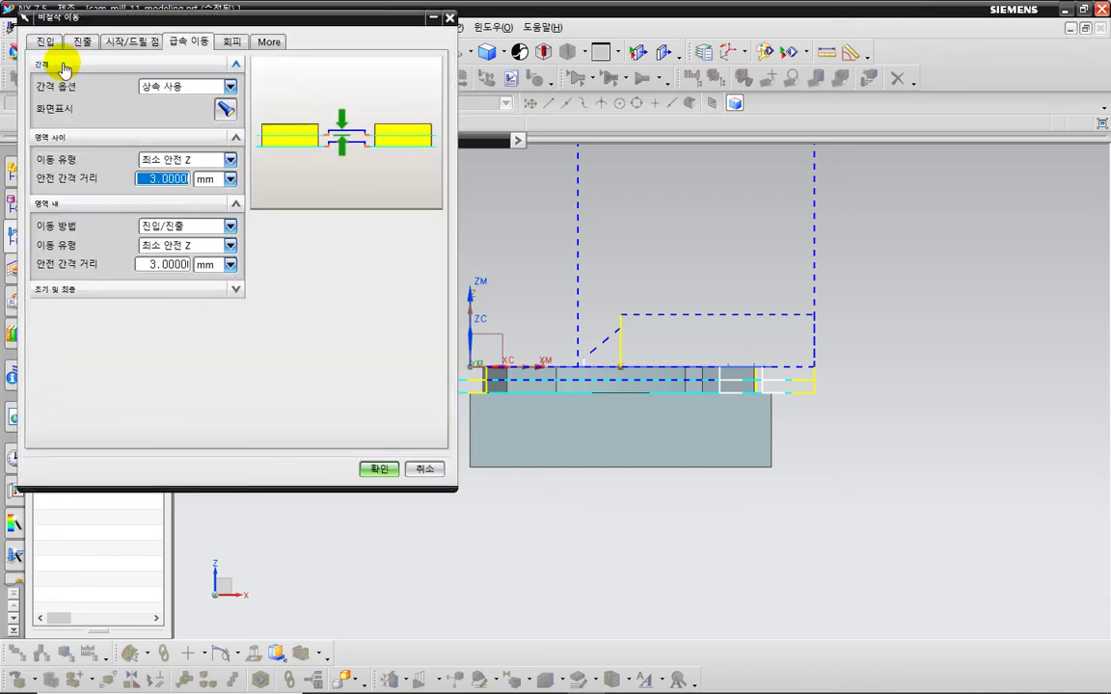
left_click(45, 42)
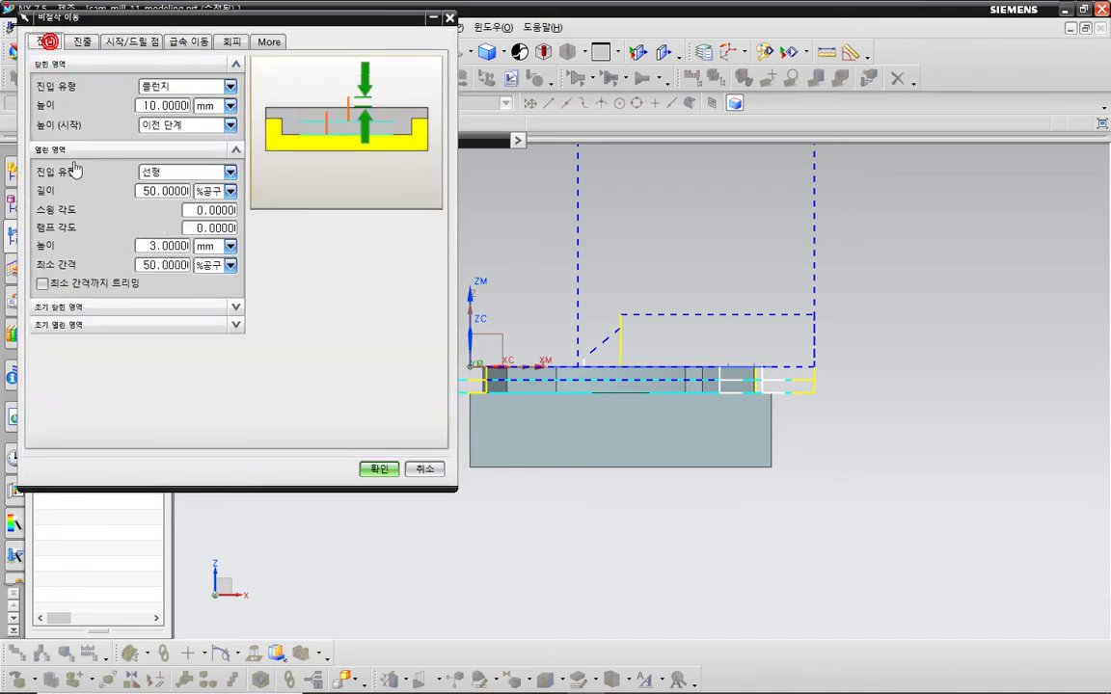
double_click(147, 247)
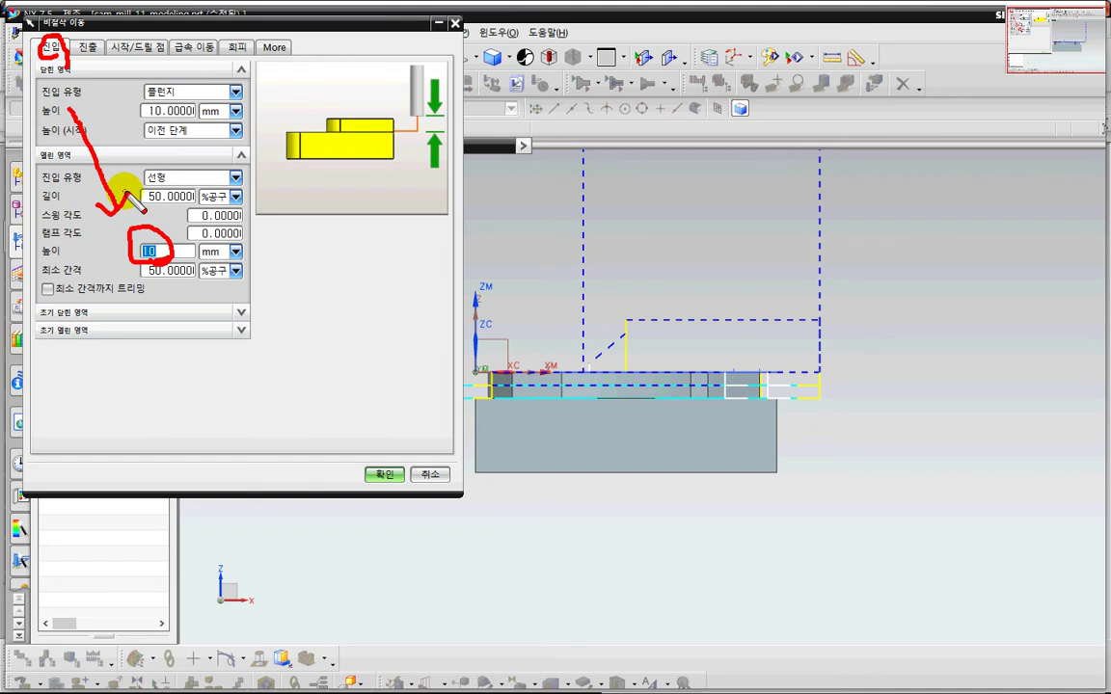
left_click(376, 475)
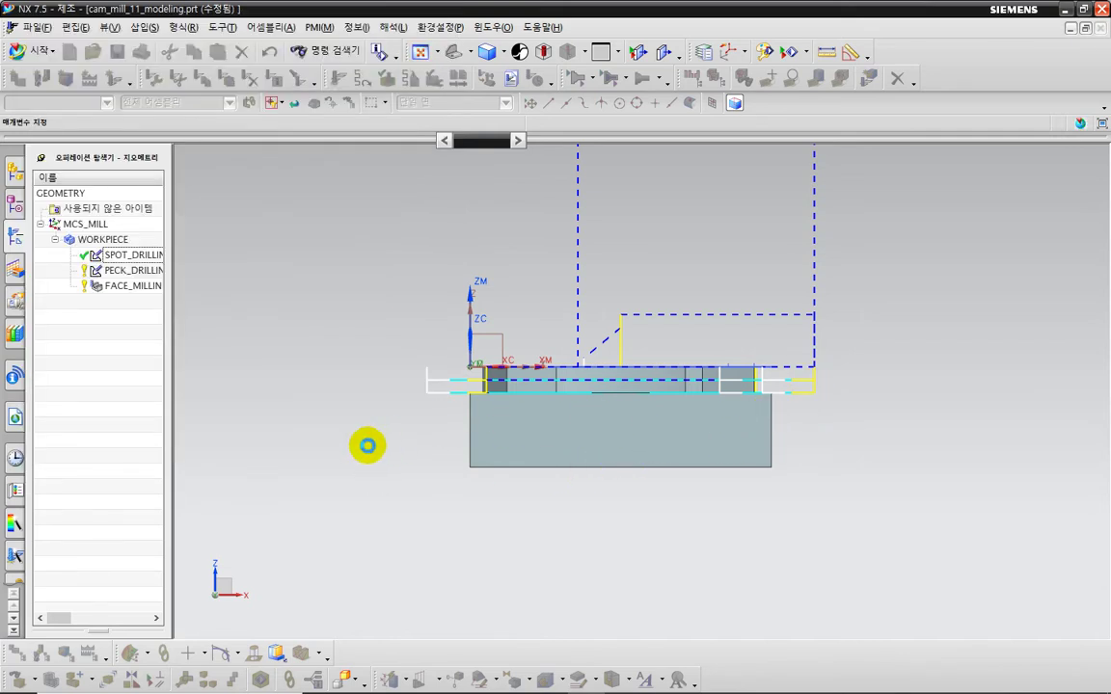
Step: Regenerate the face milling toolpath, check its transfer moves around the outer contour and pocket, and accept the operation
left_click(100, 574)
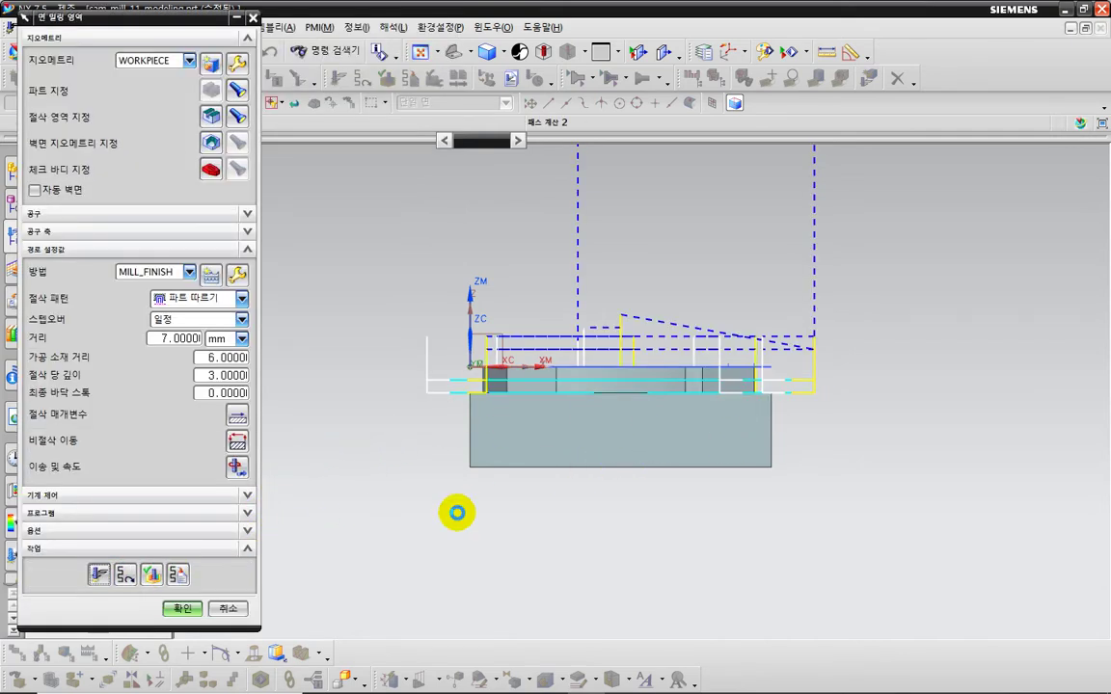
middle_click(456, 513)
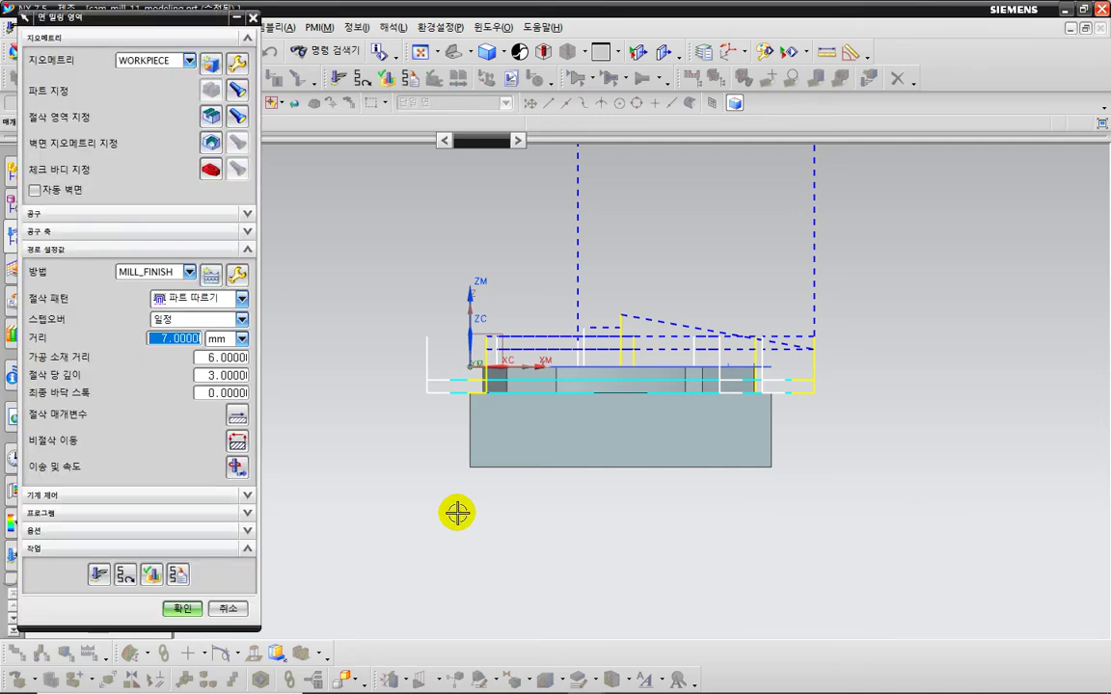
middle_click_drag(918, 377, 825, 431)
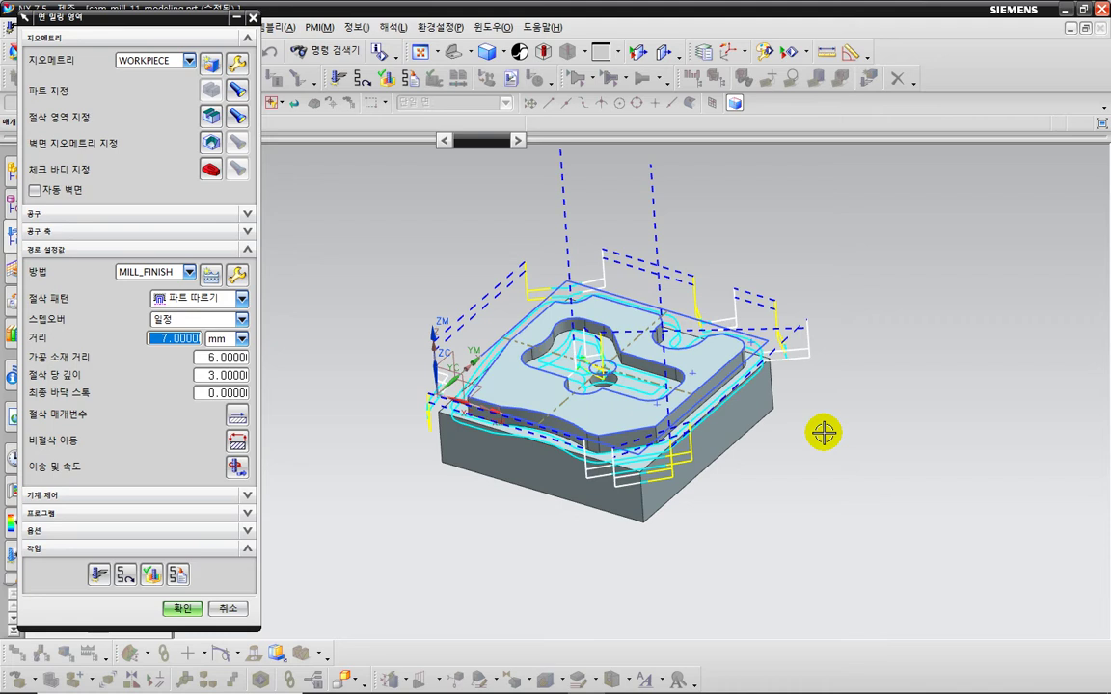
left_click(183, 608)
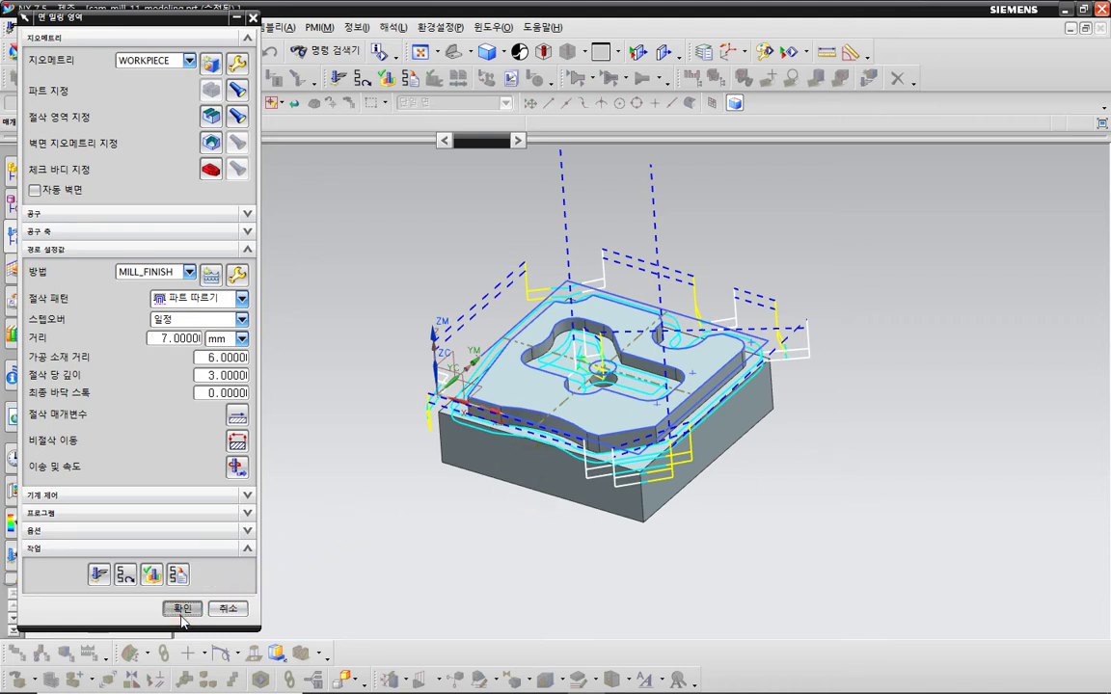
Step: Widen the operation navigator to show the full operation names with their path and stock columns
left_click(144, 370)
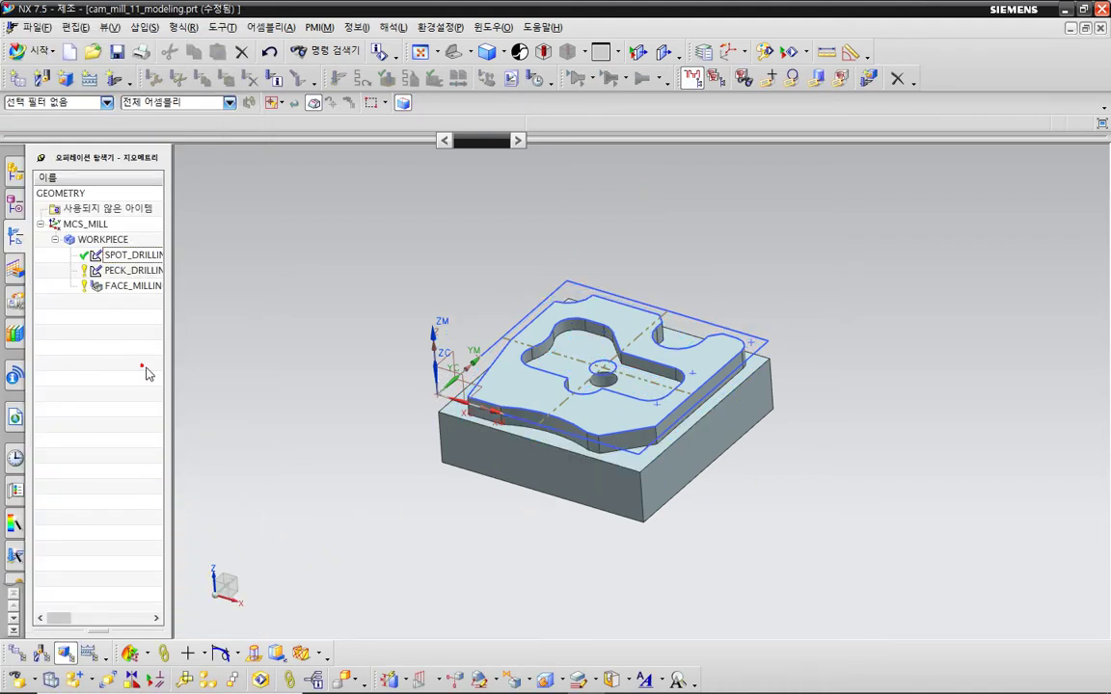
left_click_drag(168, 370, 297, 384)
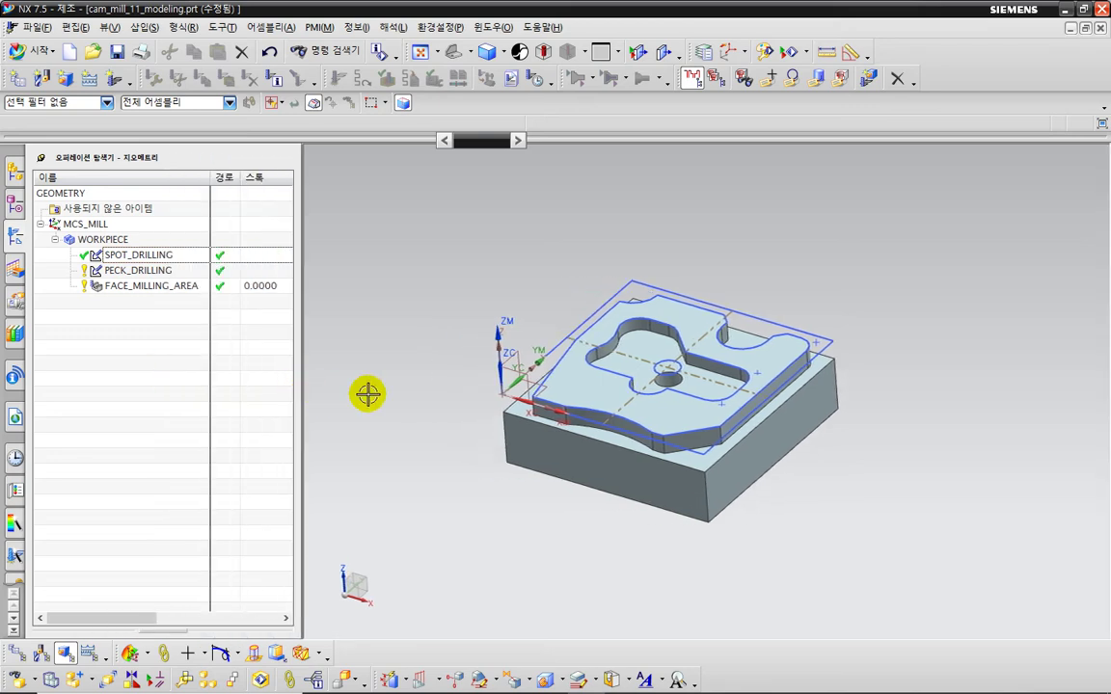
scroll(399, 442, "up", 5)
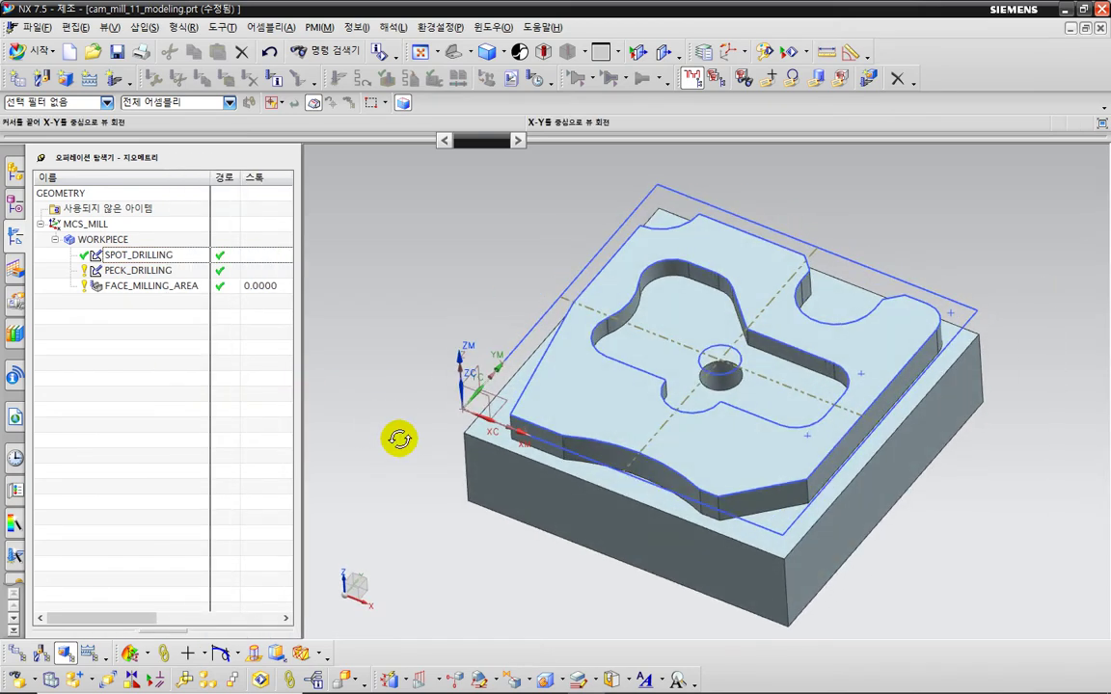
Step: Run the 3D dynamic (3D 동적) toolpath verification for all operations under WORKPIECE at animation speed 1
left_click(144, 240)
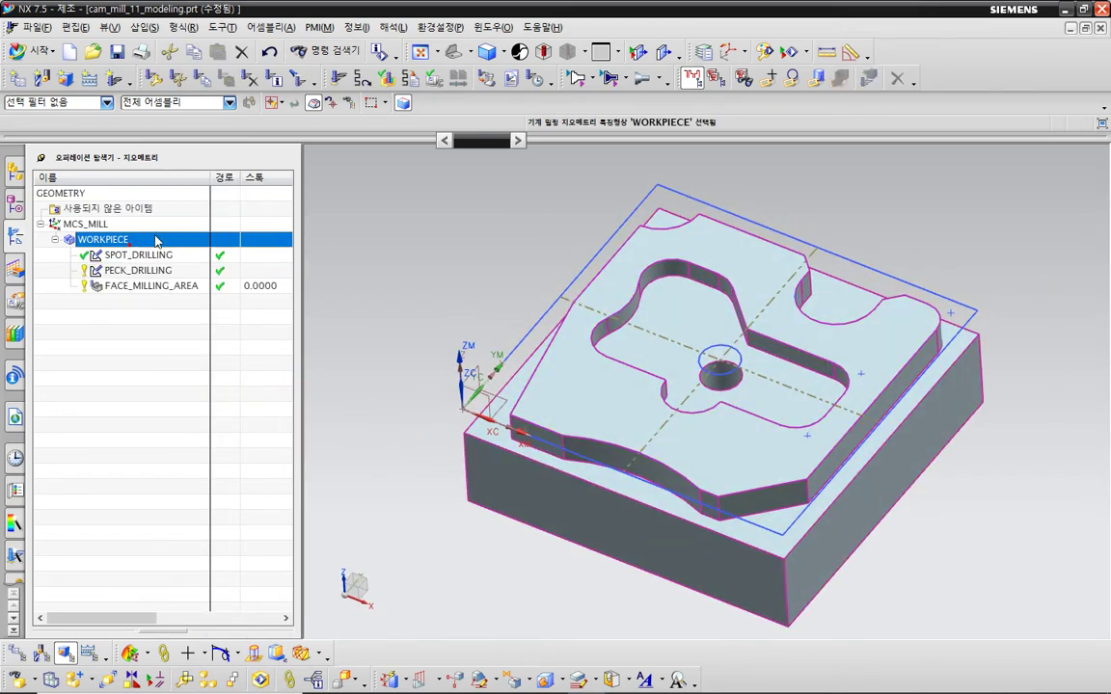
left_click(384, 78)
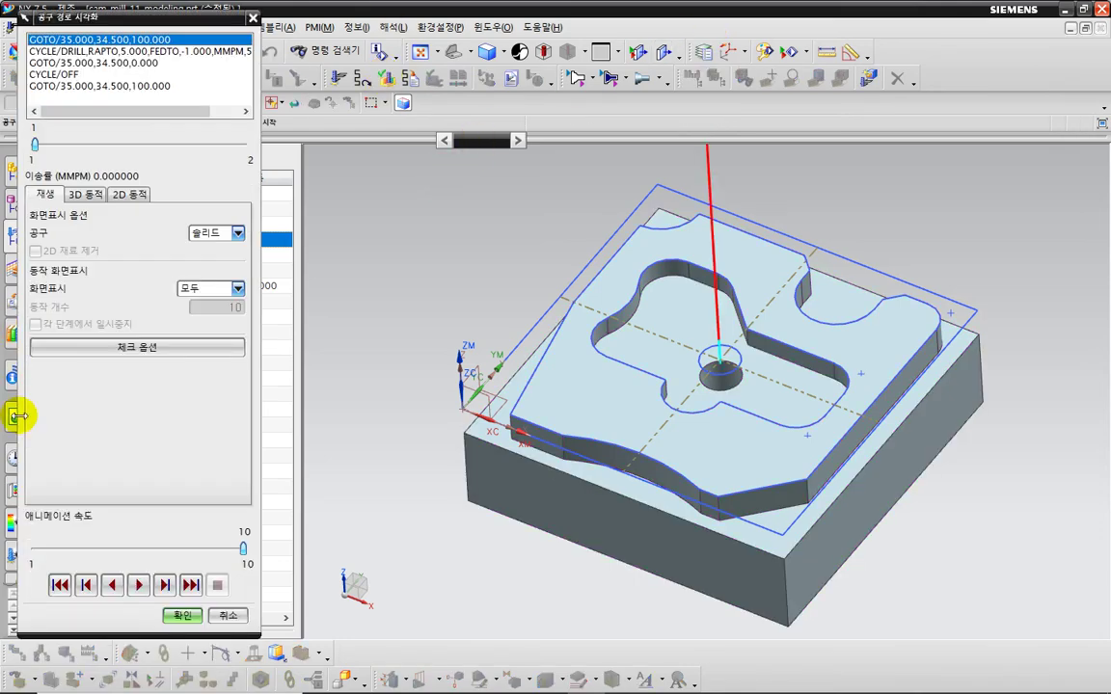
left_click(86, 194)
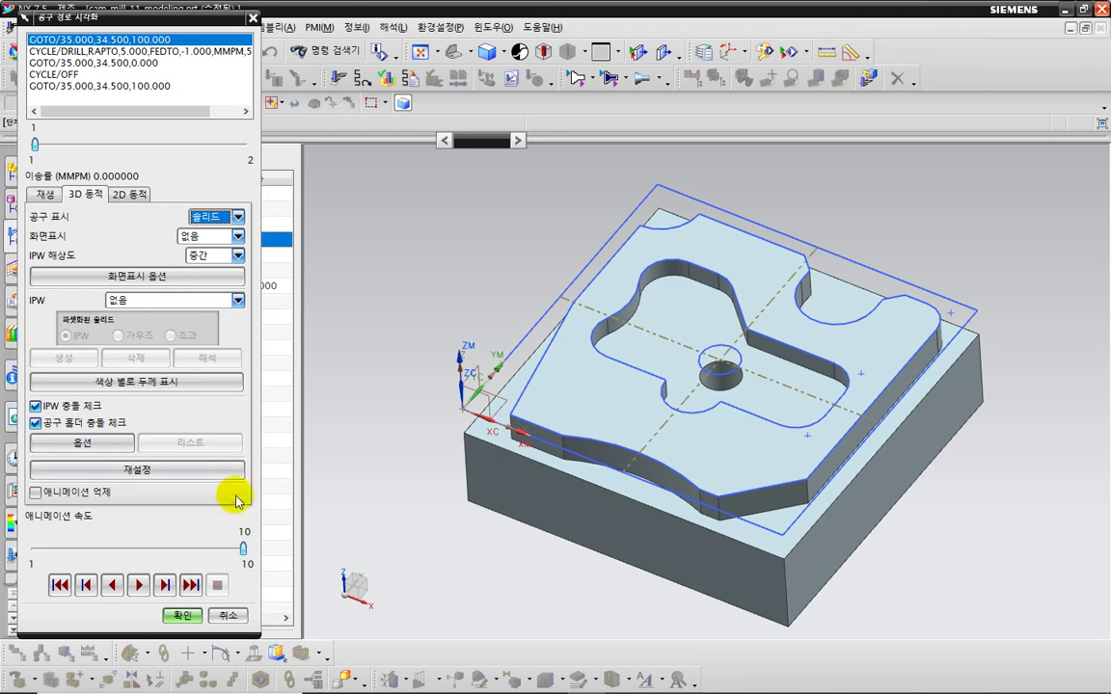
left_click_drag(243, 547, 34, 547)
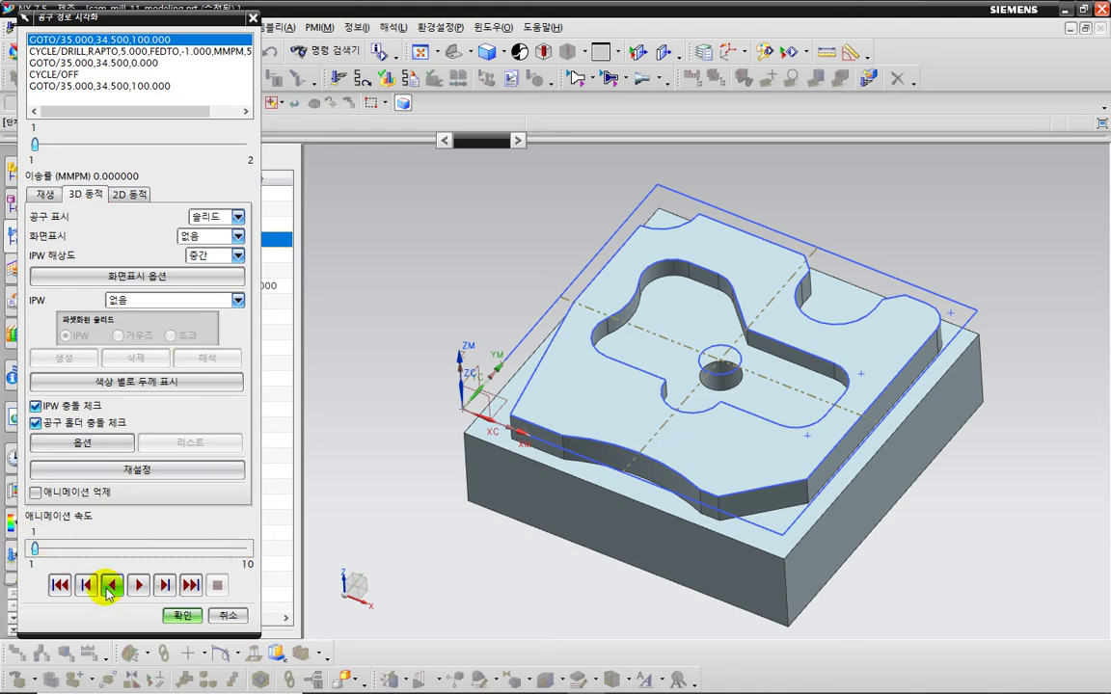
left_click(139, 586)
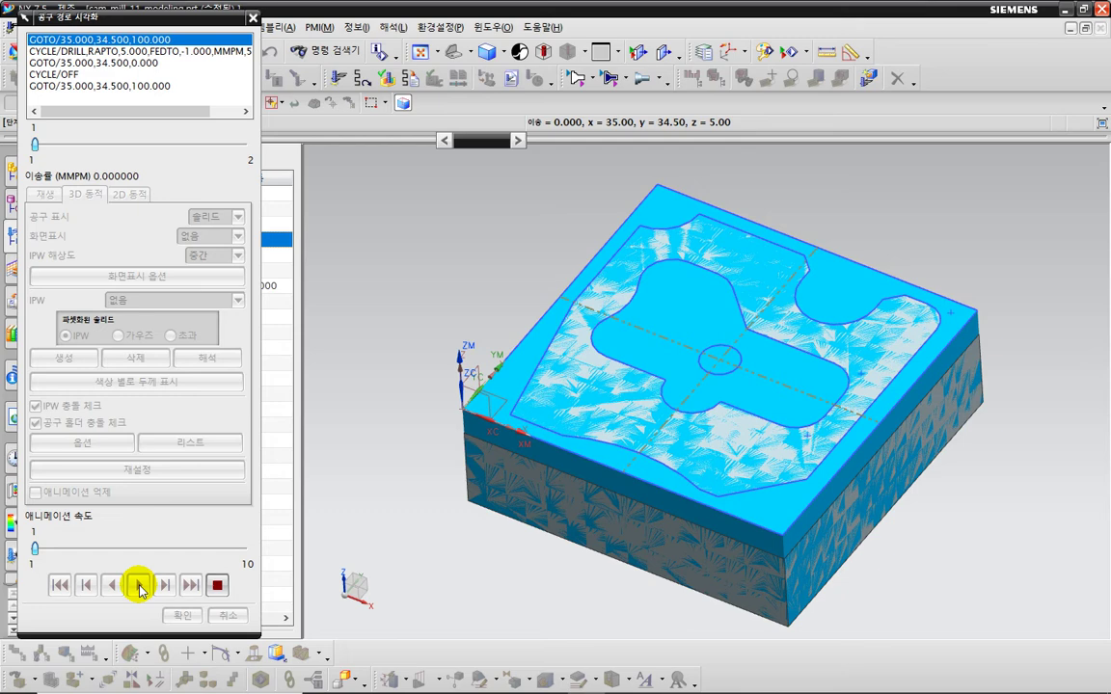
left_click(131, 584)
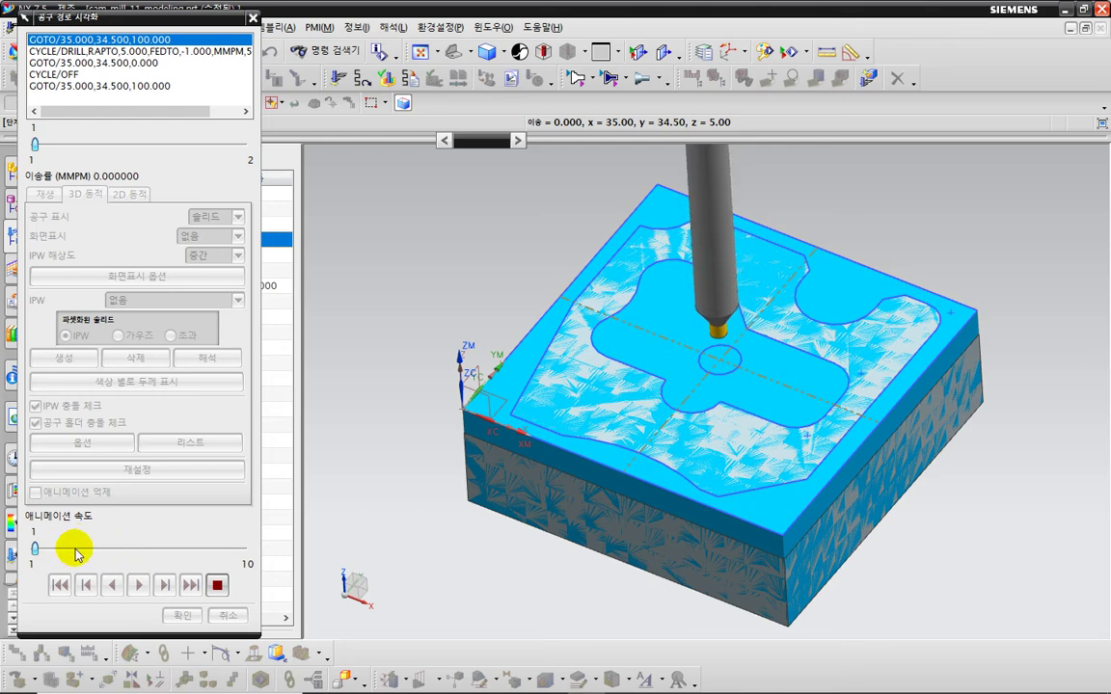
Step: Watch the drilling and face milling simulation to its end, varying the animation speed between 2 and 3
left_click(78, 548)
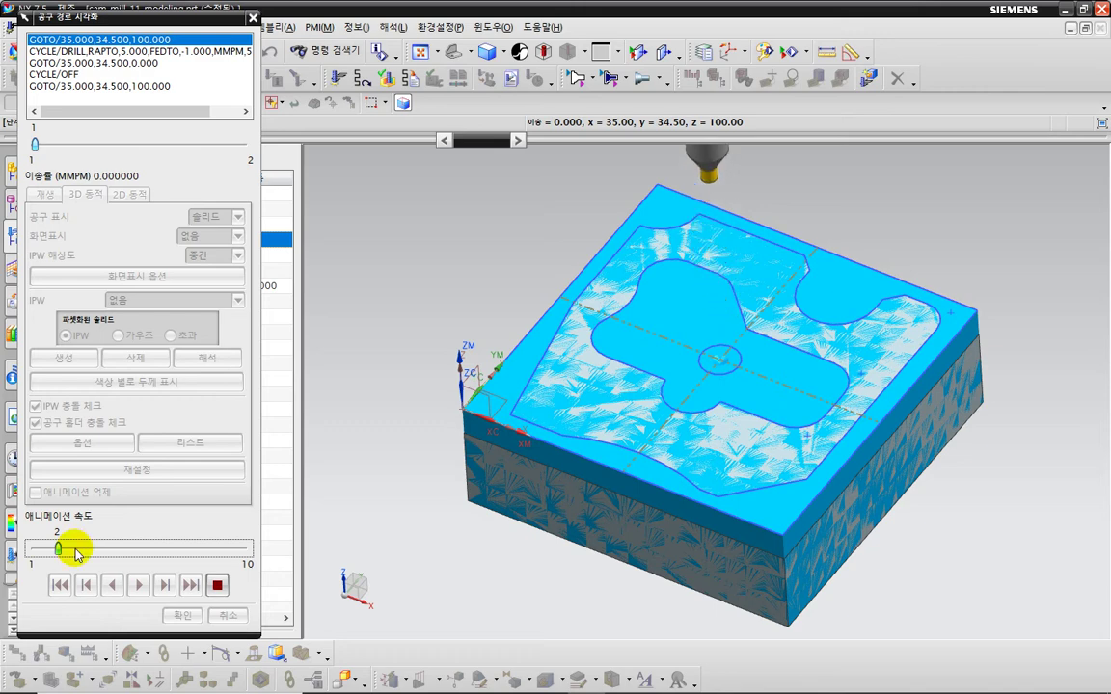
left_click(76, 551)
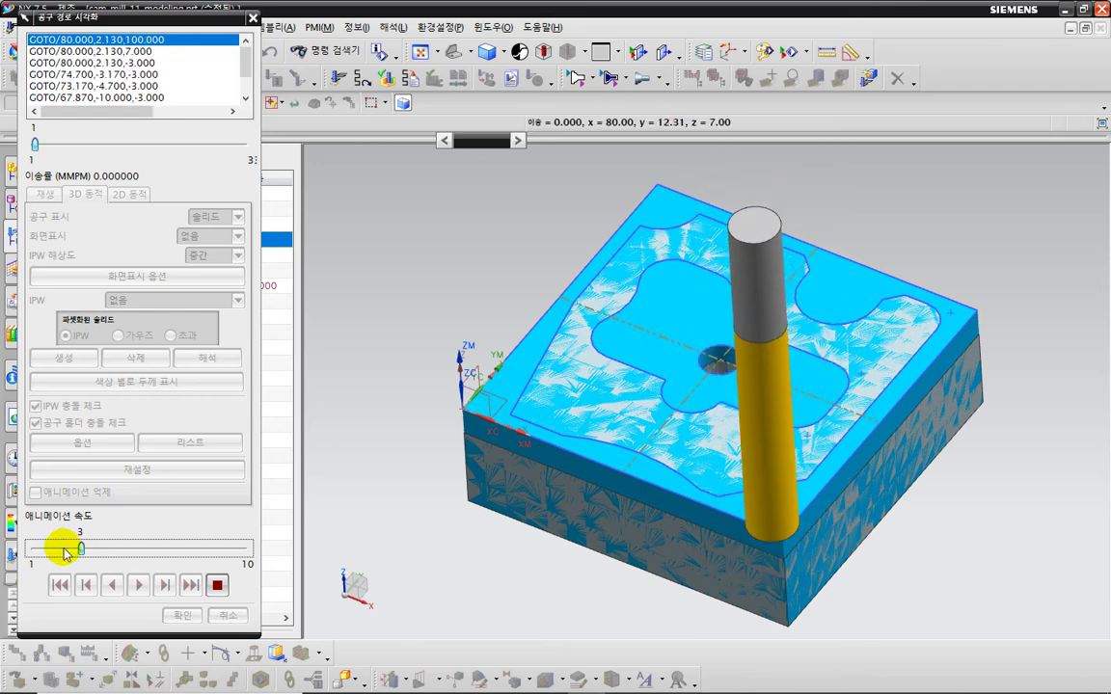
left_click(64, 551)
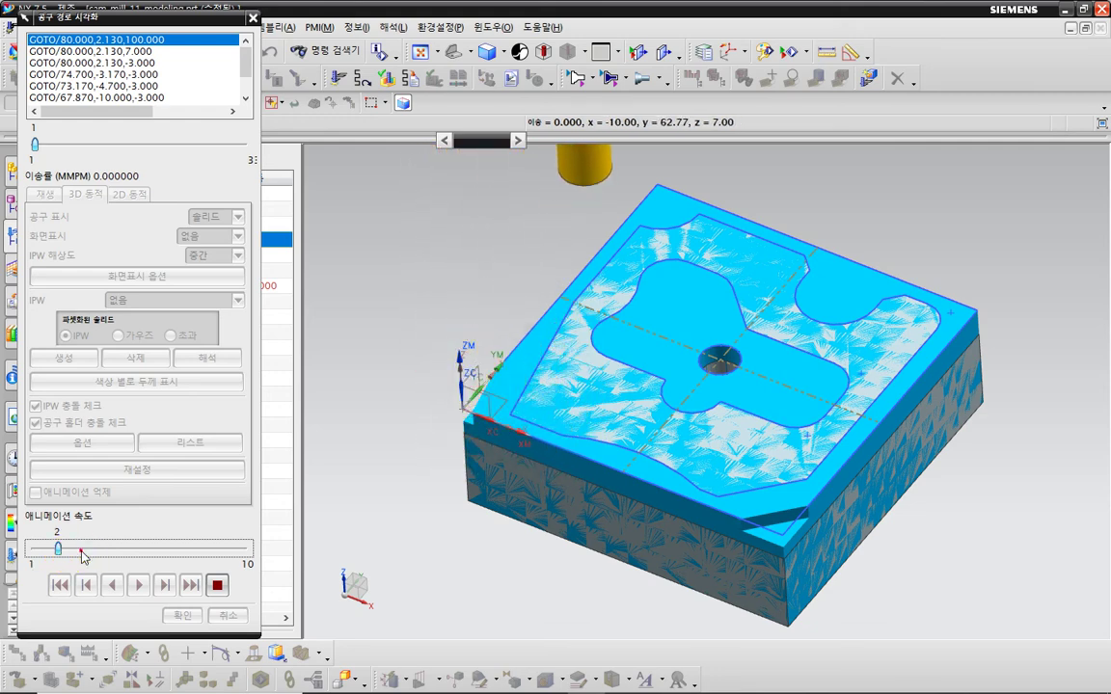
left_click(79, 554)
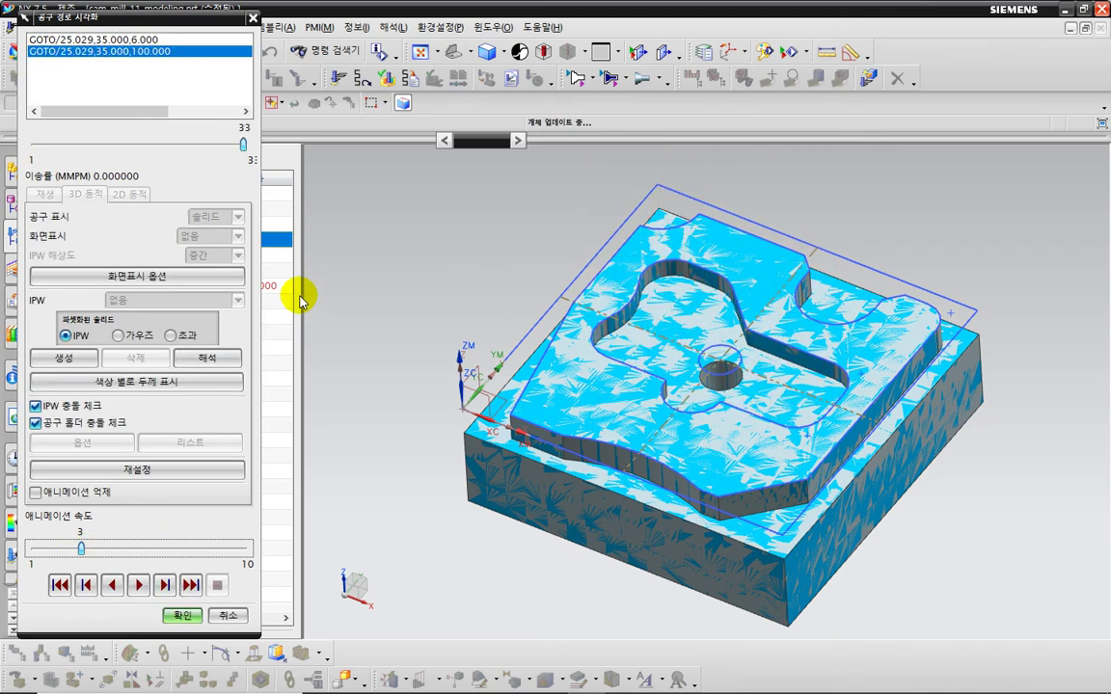
Step: Inspect the simulated part with the thickness by color display (색상 별로 두께 표시) and close the toolpath verification
left_click(136, 385)
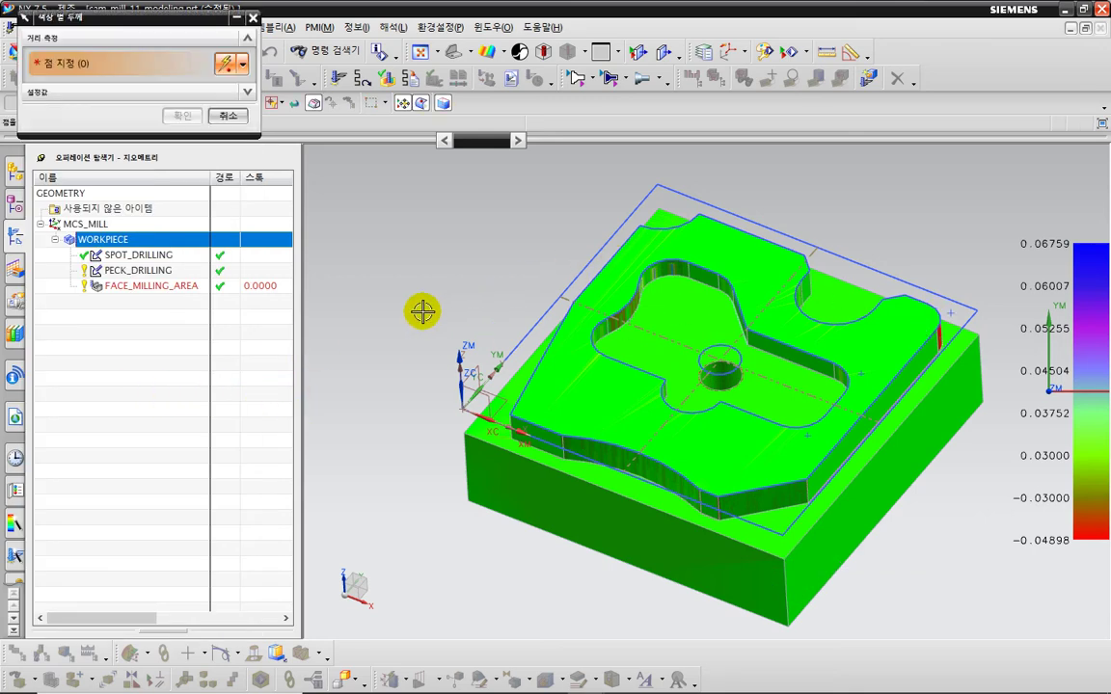
left_click(224, 117)
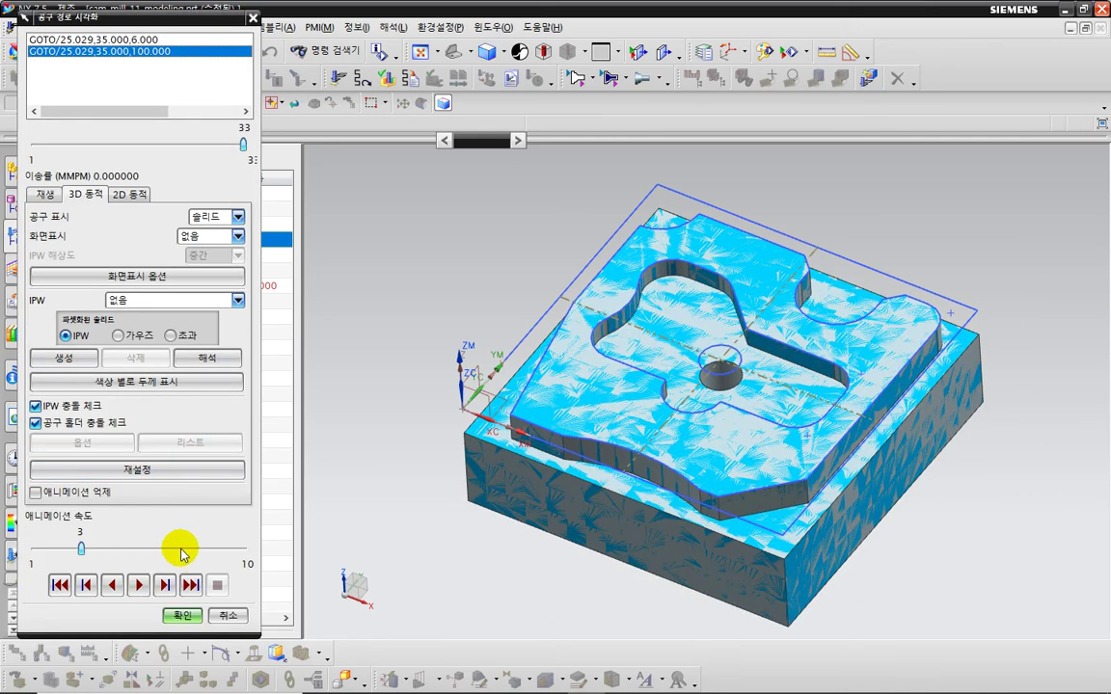
left_click(180, 614)
left_click(149, 241)
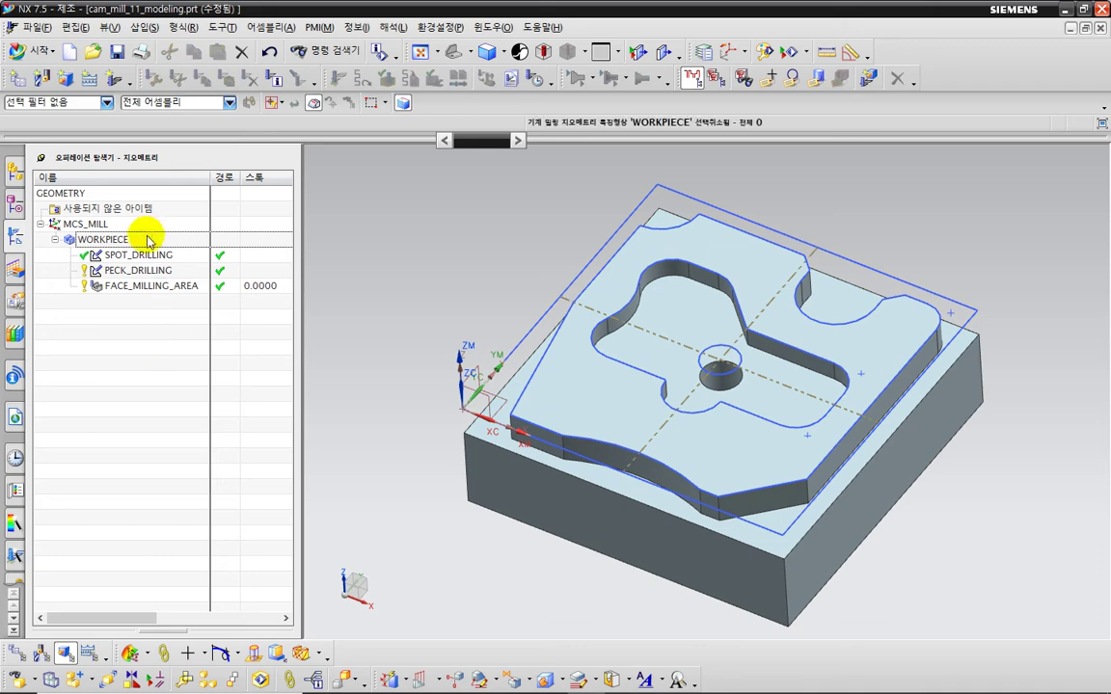
Step: Postprocess all operations under WORKPIECE with the TNV_40_3 postprocessor and list the output
right_click(147, 243)
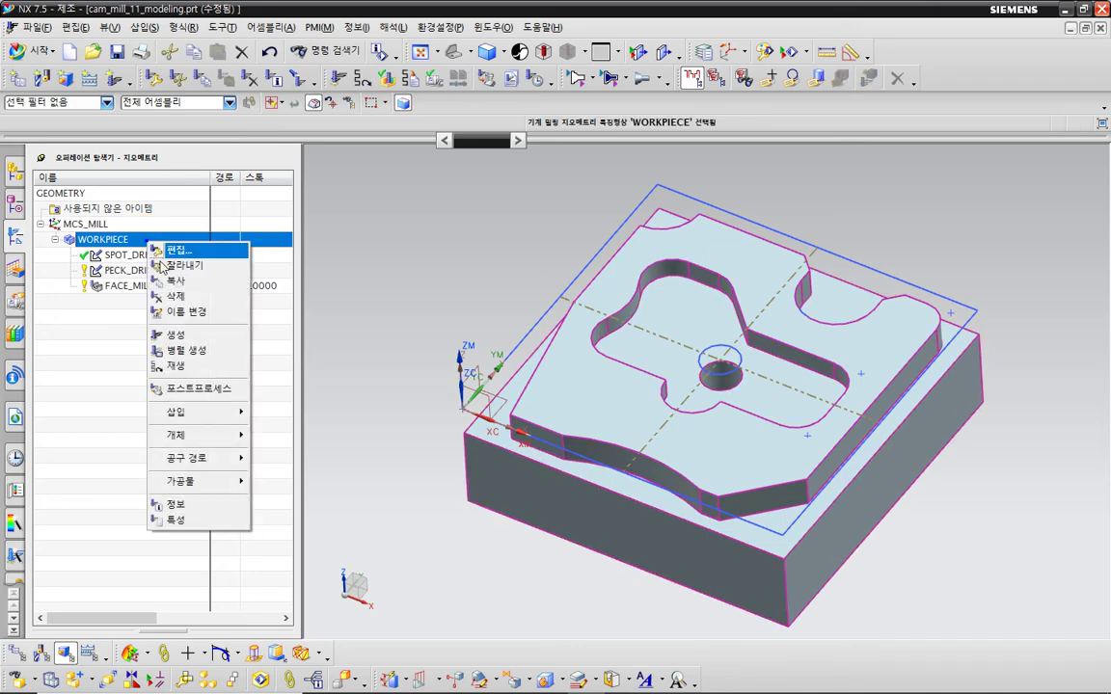
left_click(190, 389)
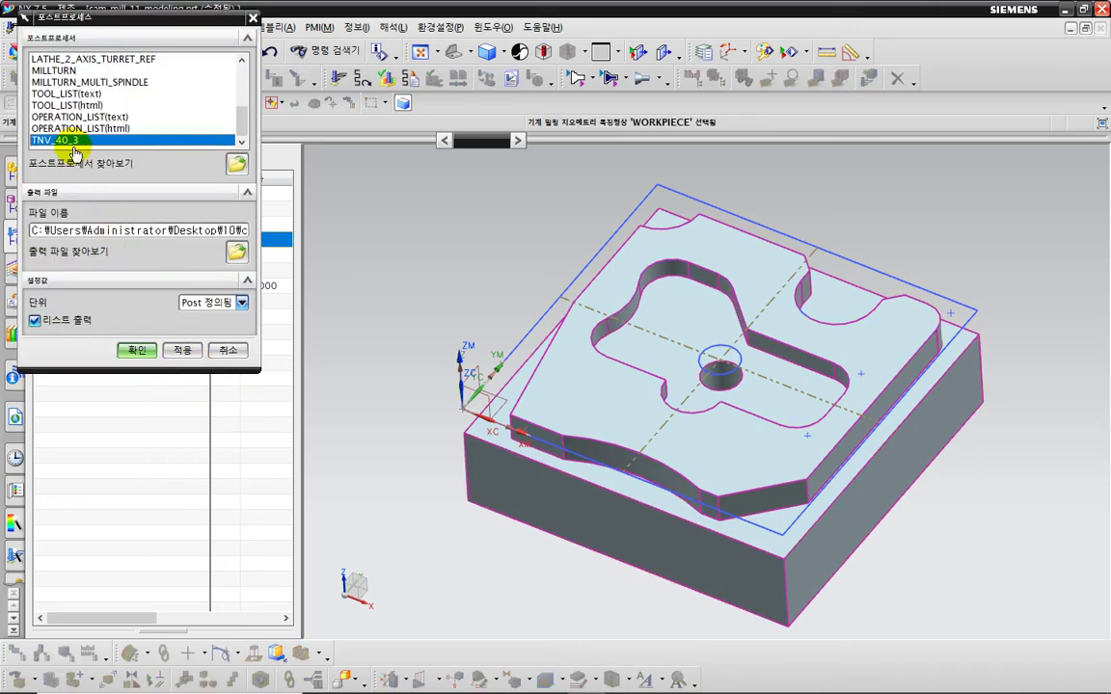
left_click(125, 351)
scroll(77, 91, "up", 1)
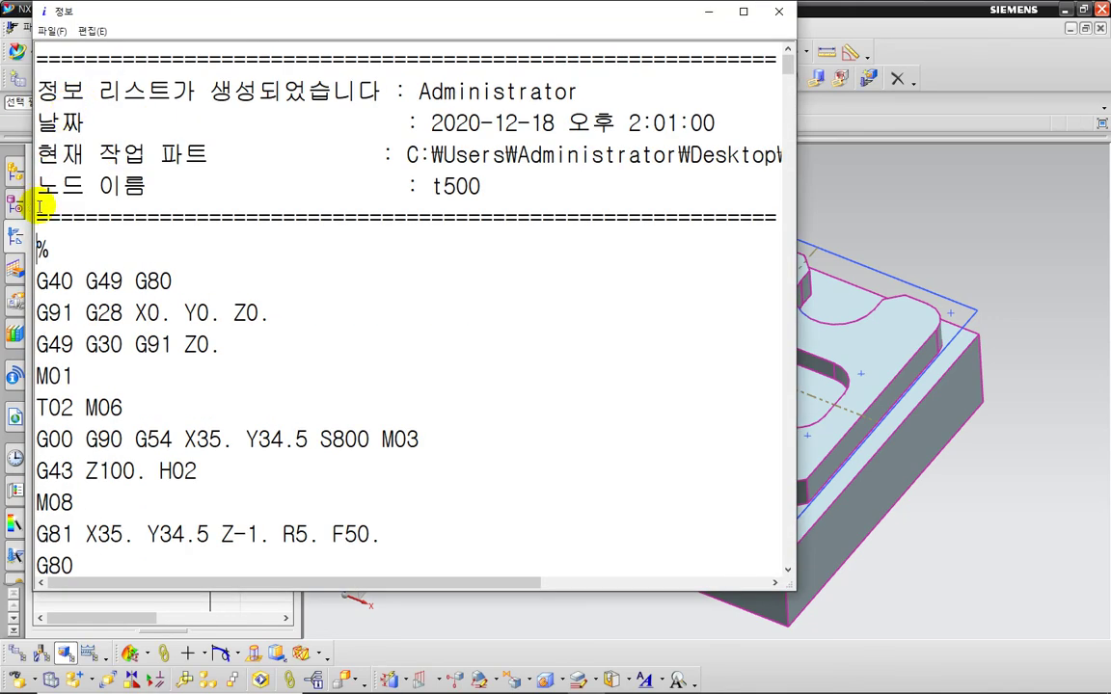
Step: Delete the information header above the first % line in the NC code listing
left_click_drag(45, 246, 39, 85)
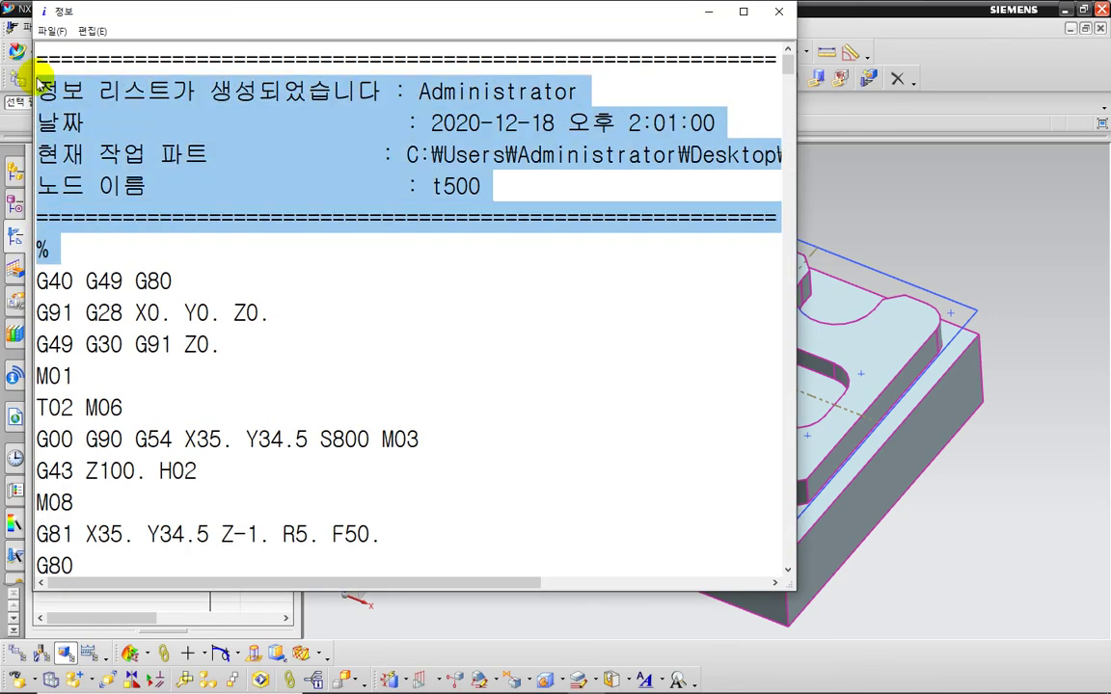
left_click(44, 208)
left_click(35, 249)
left_click_drag(38, 249, 19, 49)
key("Delete")
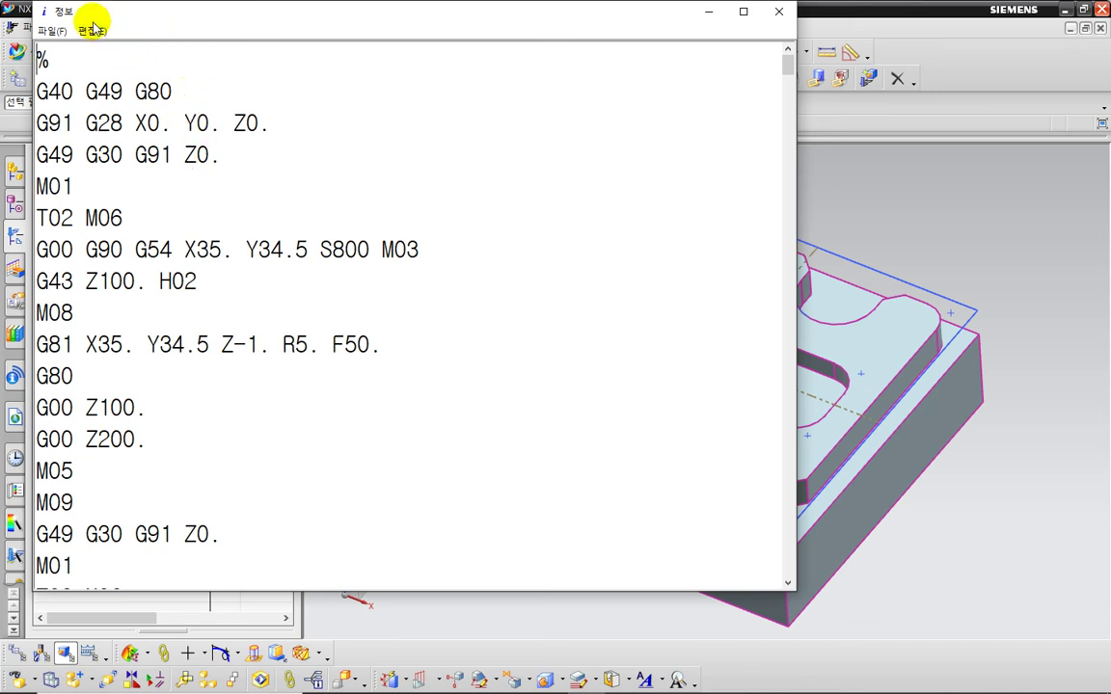
Step: Start saving the NC listing as a new file in folder 10 and name it O1007.NC
left_click(51, 31)
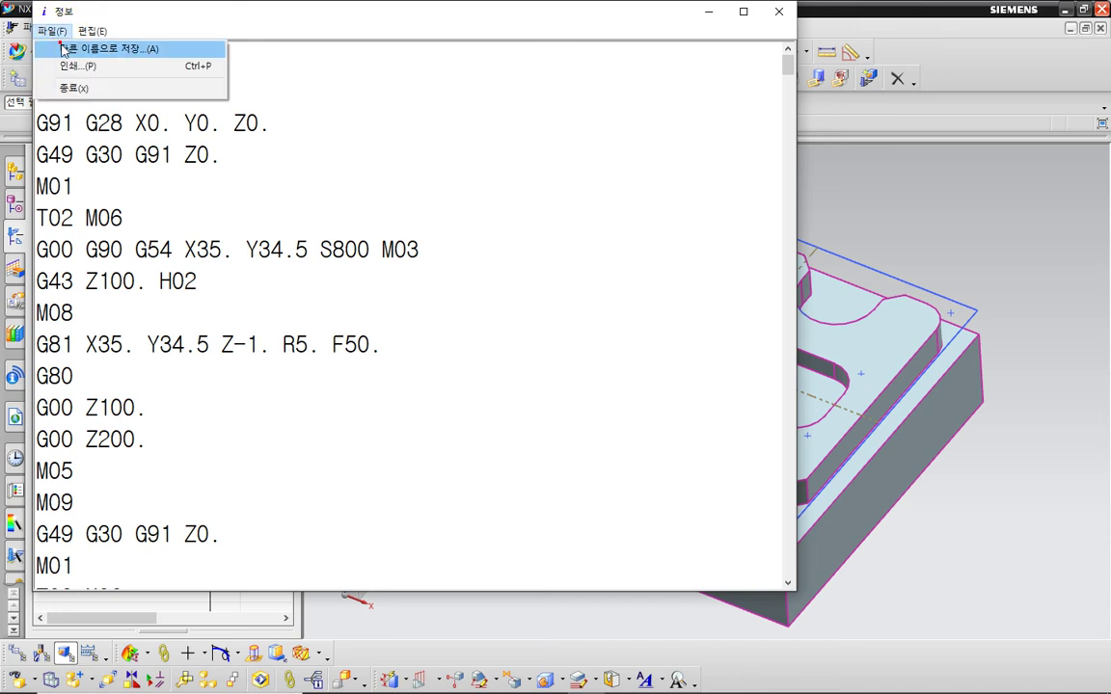
left_click(59, 46)
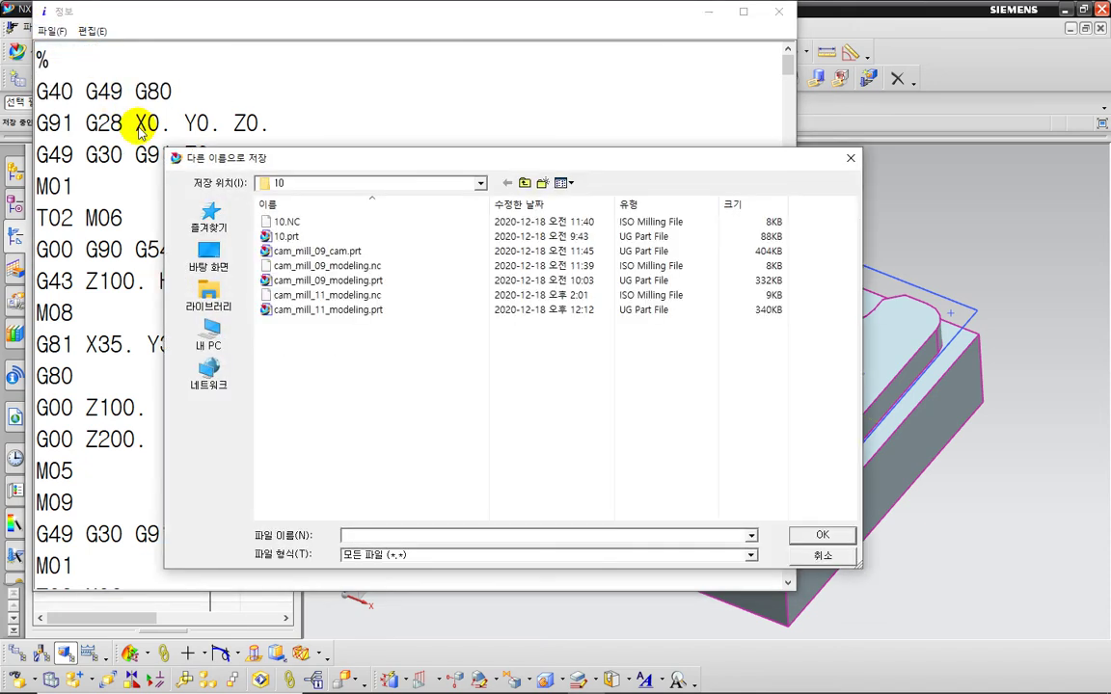
type("O")
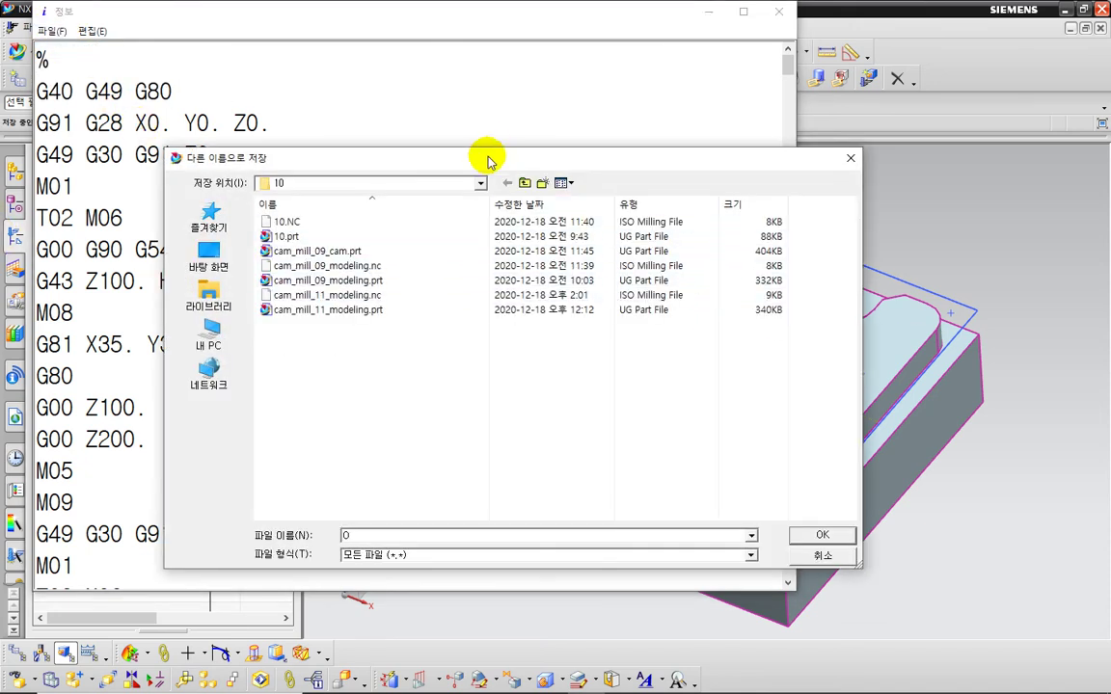
left_click_drag(486, 157, 553, 17)
type("10")
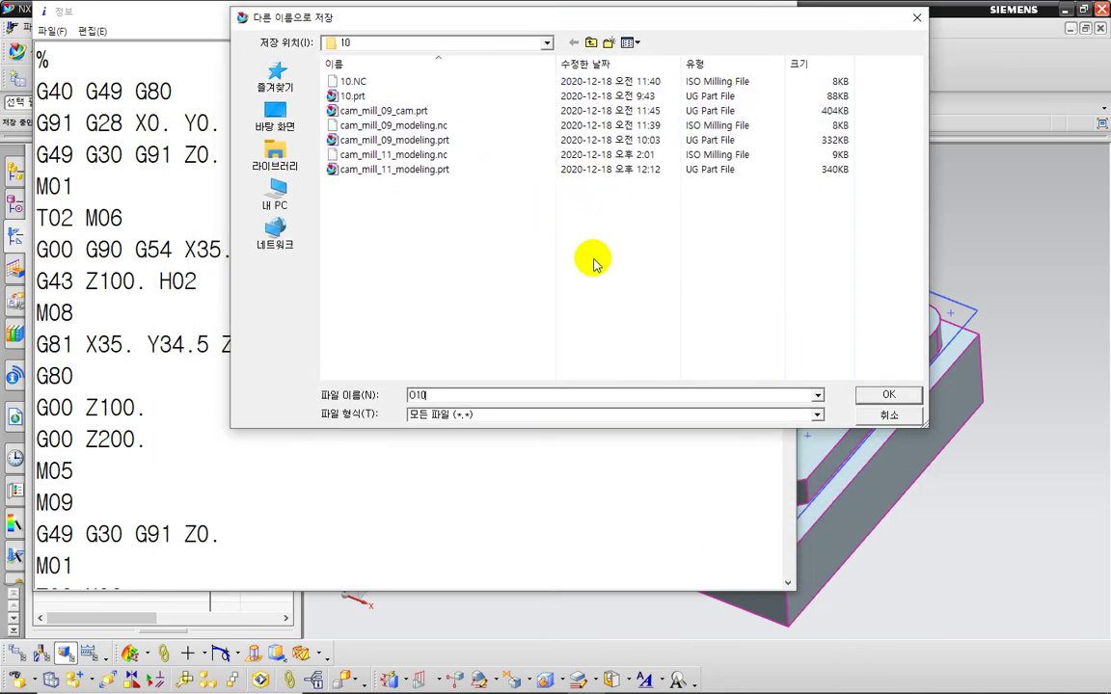
type("0")
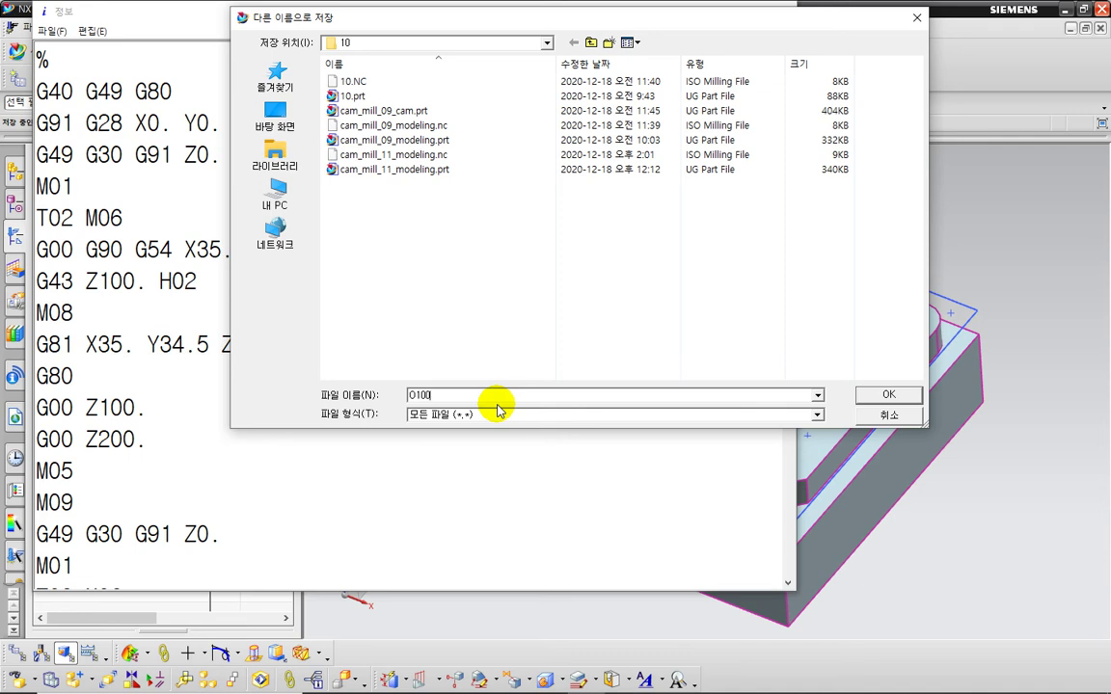
type("77.NC")
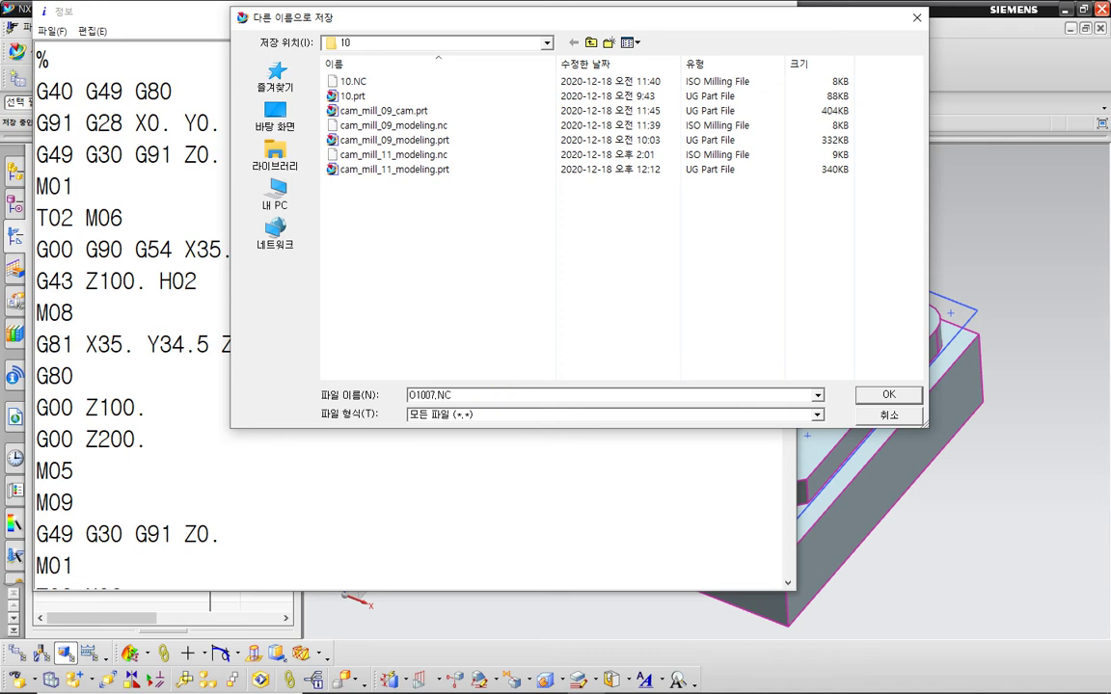
key("ctrl+2")
mouse_move(488, 441)
left_mouse_down()
mouse_move(392, 423)
mouse_move(457, 383)
mouse_move(463, 439)
mouse_move(386, 405)
mouse_move(439, 372)
mouse_move(478, 395)
left_mouse_up()
mouse_move(364, 26)
left_mouse_down()
mouse_move(328, 44)
mouse_move(339, 58)
left_mouse_up()
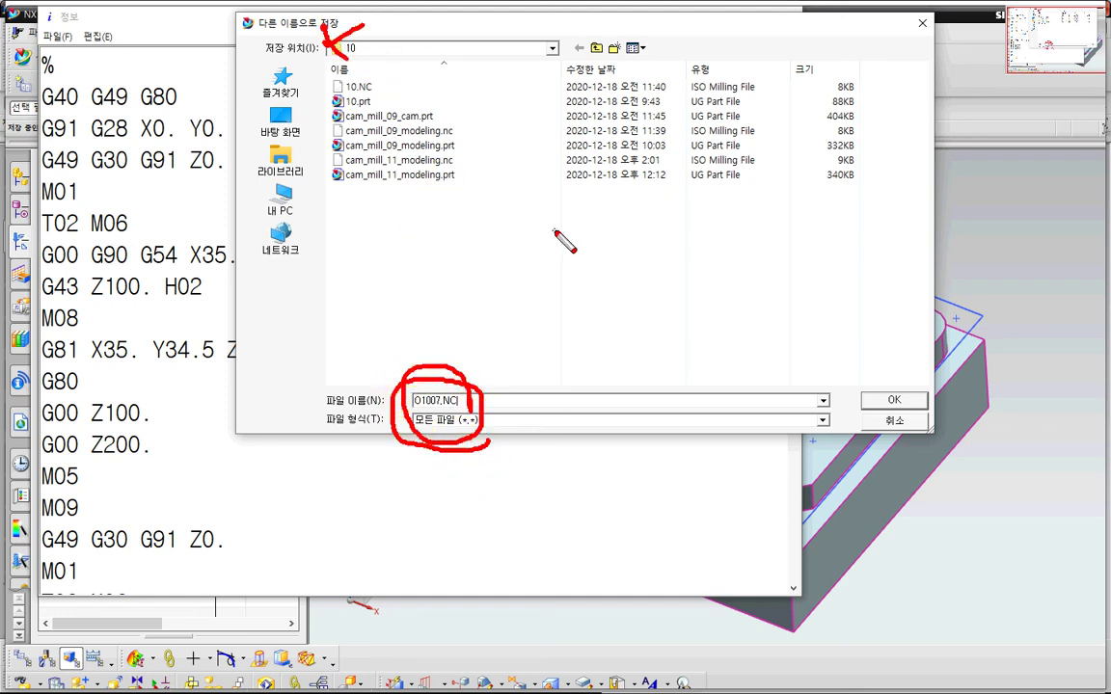
key("Escape")
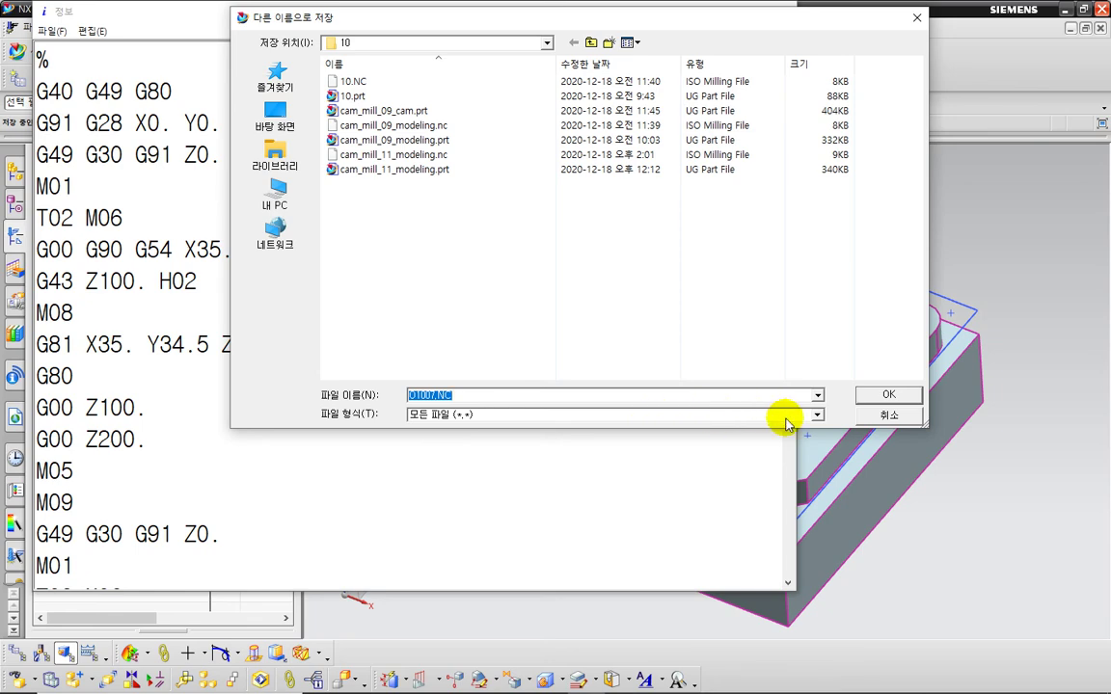
Step: Complete saving the NC listing and close the information window
left_click(865, 394)
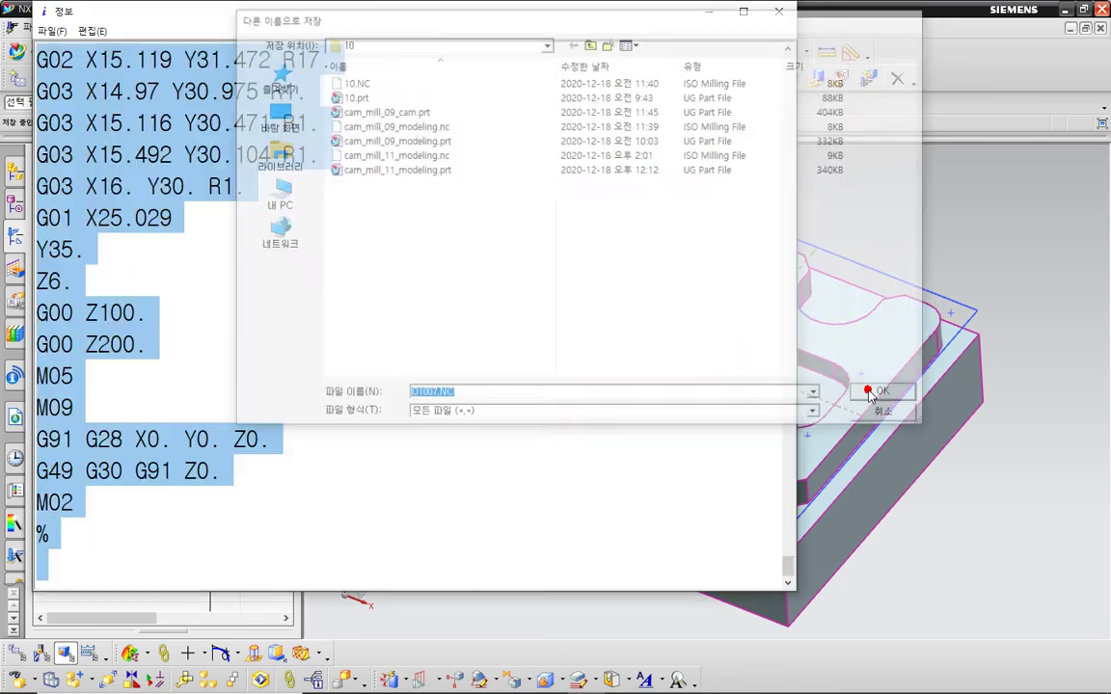
left_click(780, 11)
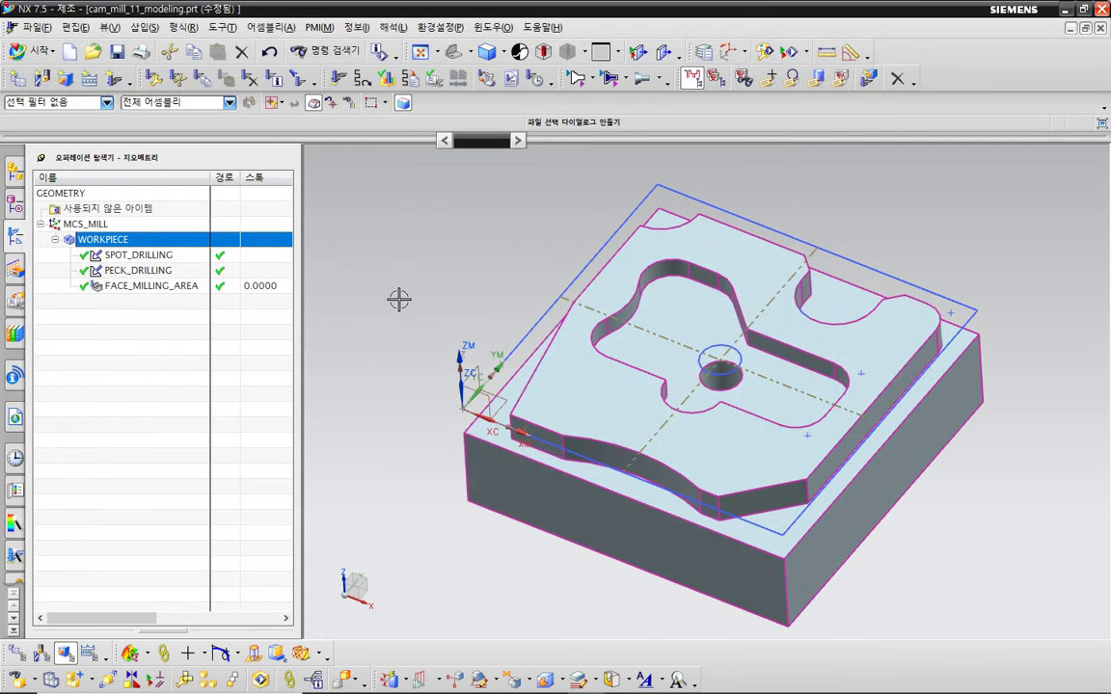
Step: Deselect WORKPIECE, restore the NX window to half width beside the Notepad notes, and stretch it to full screen height
left_click(289, 355)
middle_click_drag(329, 355, 422, 422)
scroll(396, 417, "down", 2)
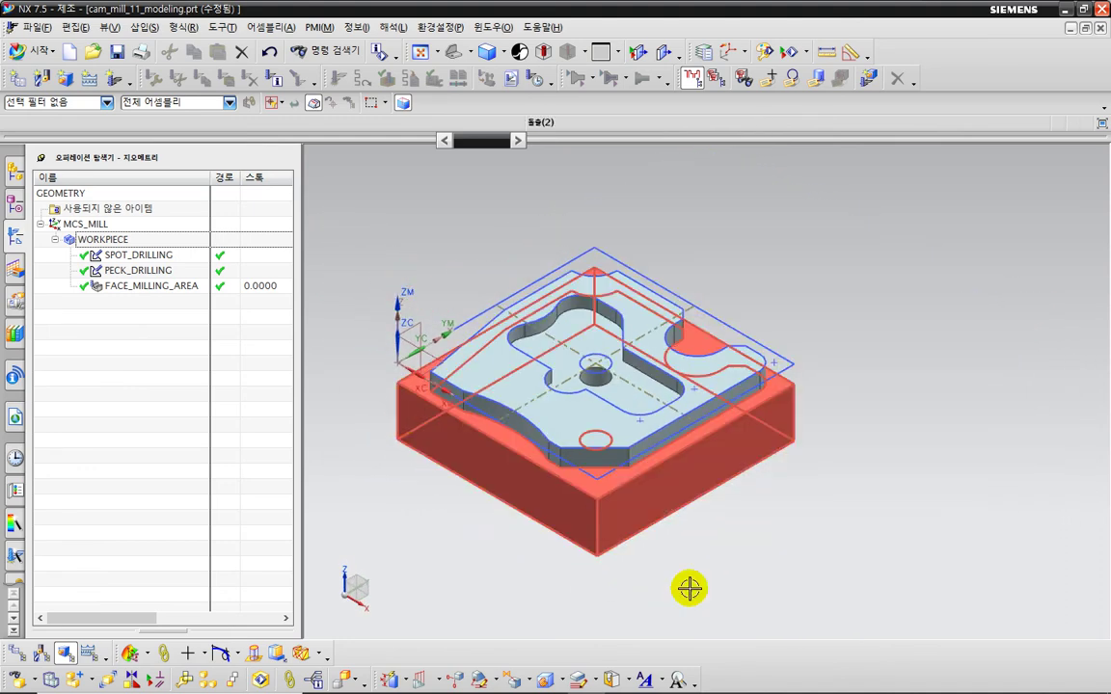
double_click(893, 13)
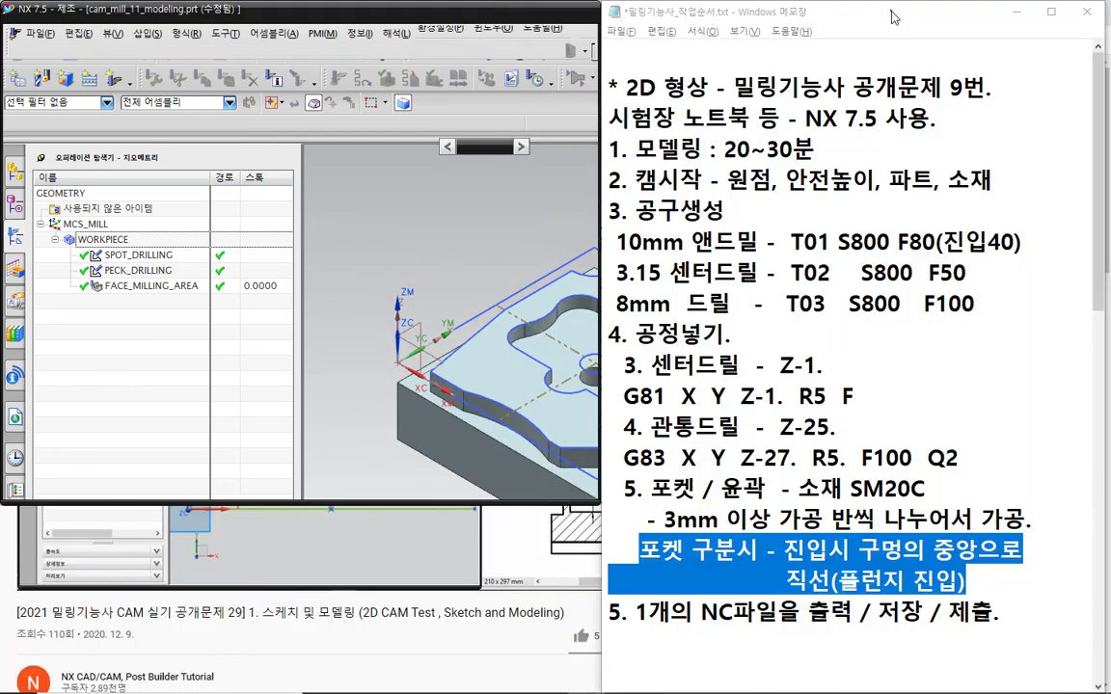
left_click_drag(590, 508, 590, 687)
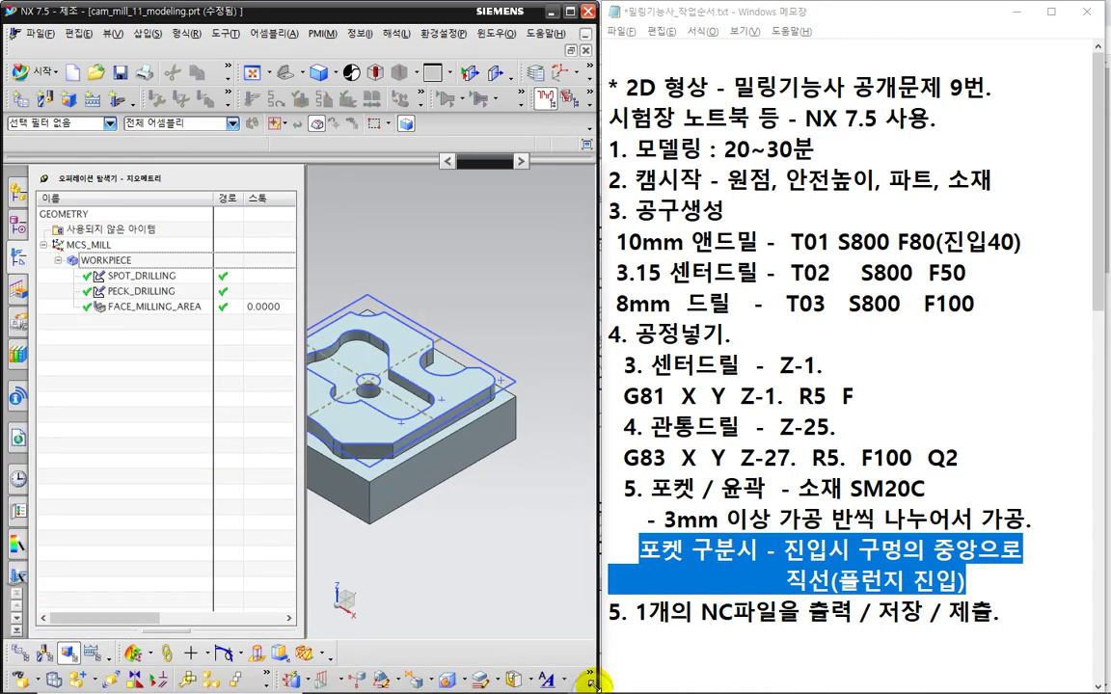
Step: In the Notepad notes, add the line "비절삭이동 - 급속이동 탭 - 높이 조절." below "직선(플런지 진입)" and delete the blank first line
left_click(1003, 584)
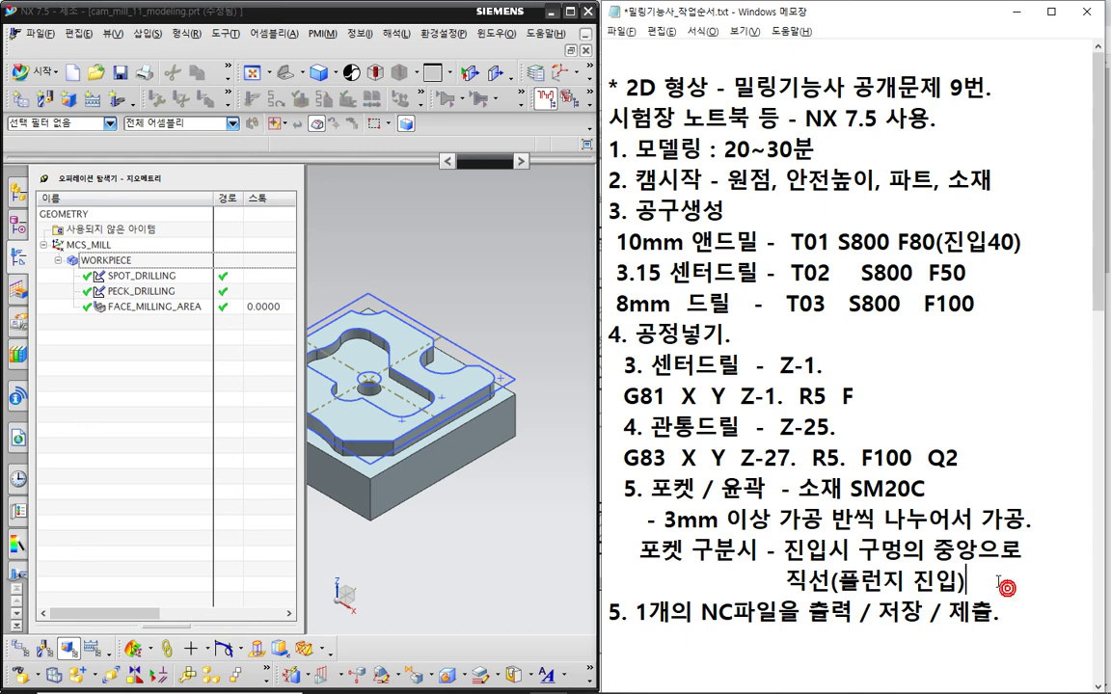
key("Return")
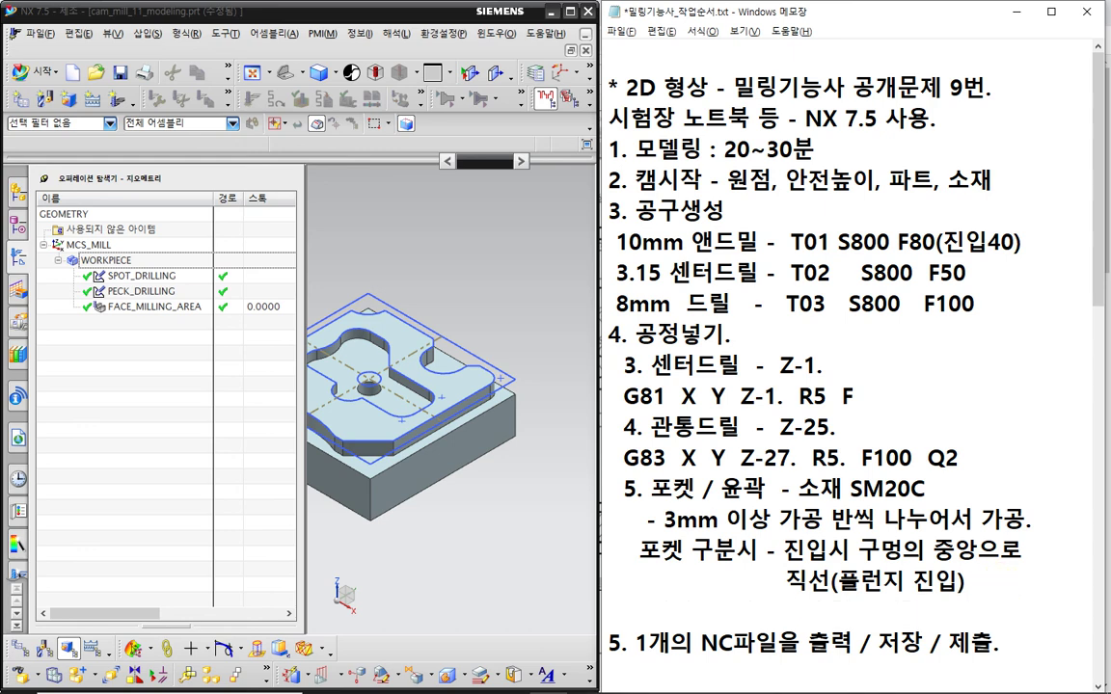
type("비절삭이동")
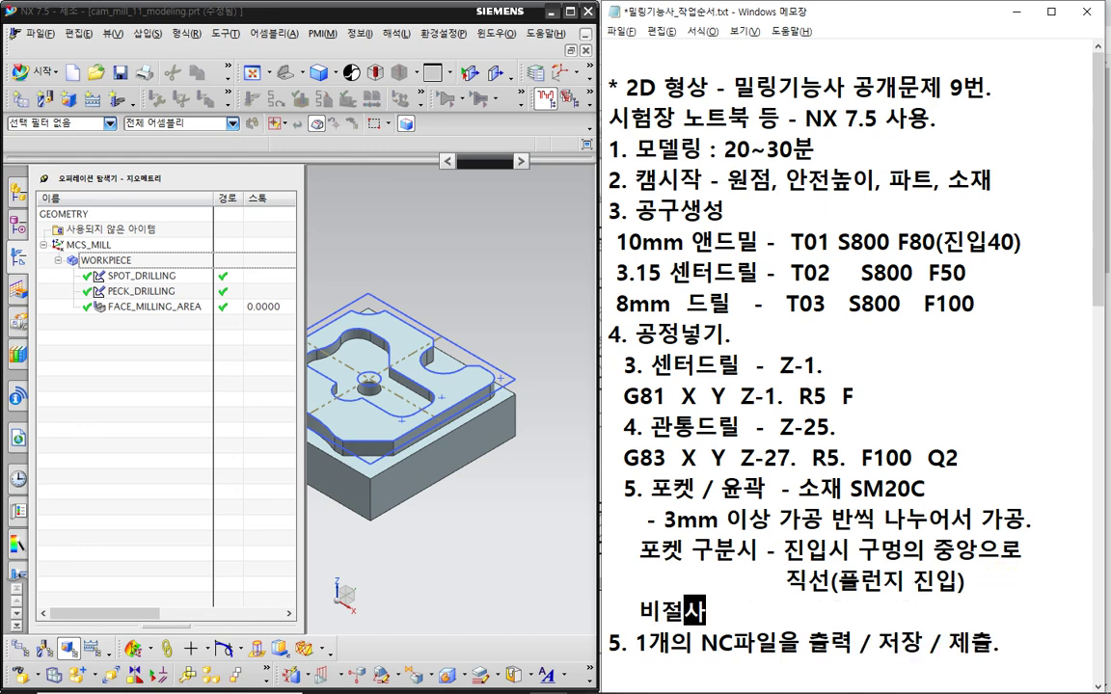
type(" - 급")
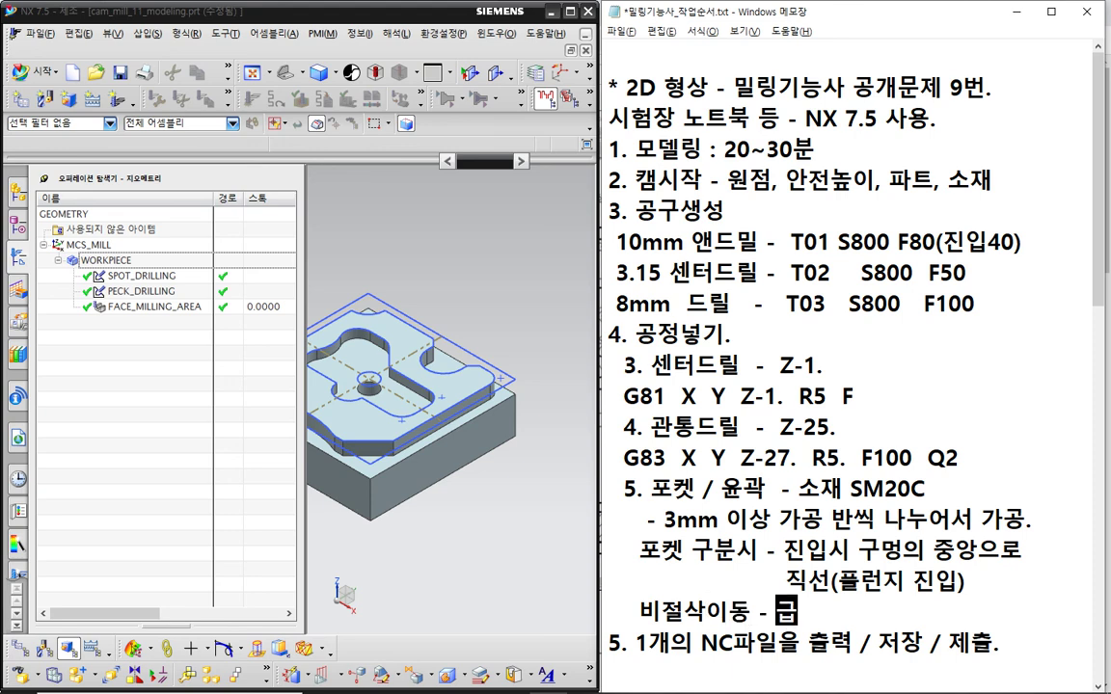
type("속입동 탭 -")
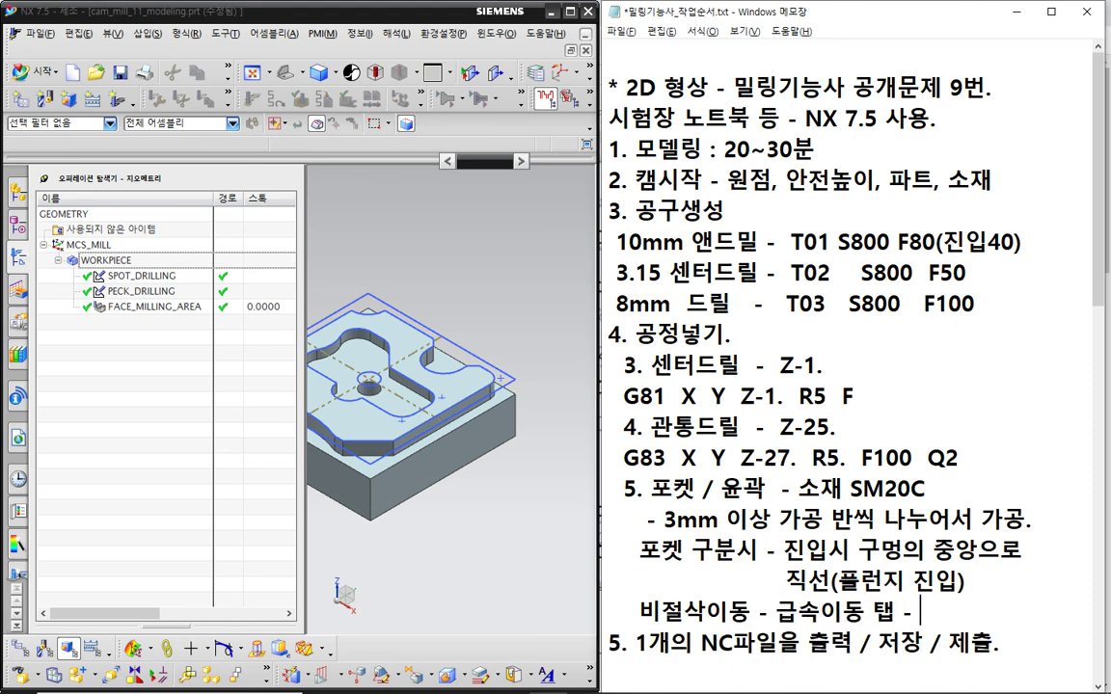
type(" 높이 조절.")
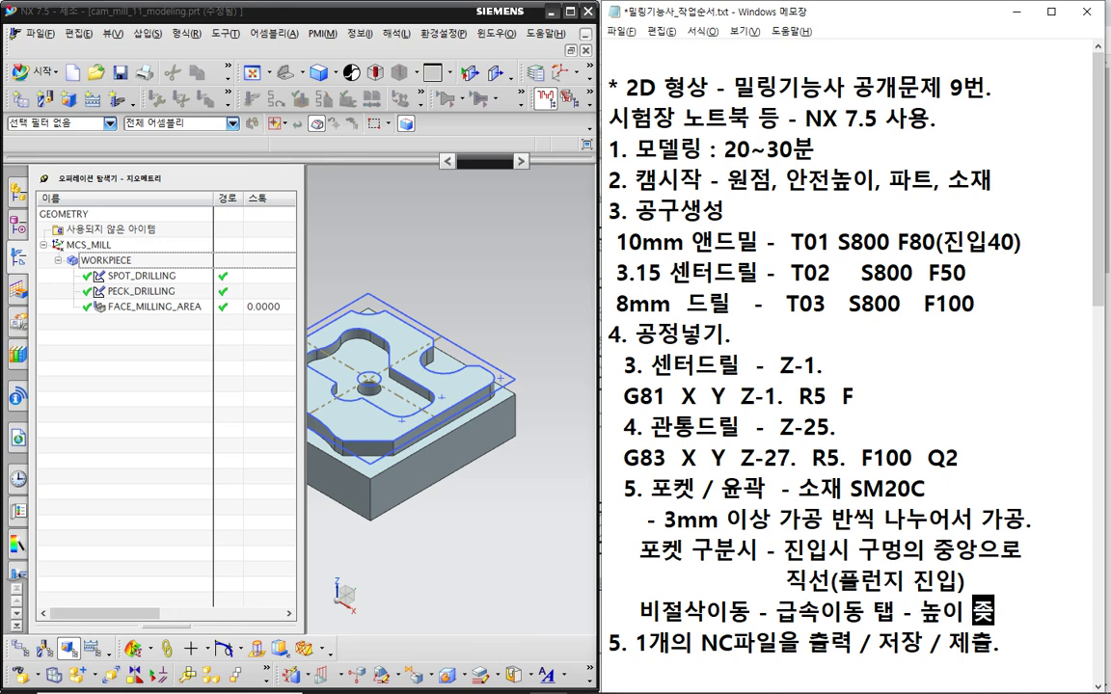
key("shift+Home")
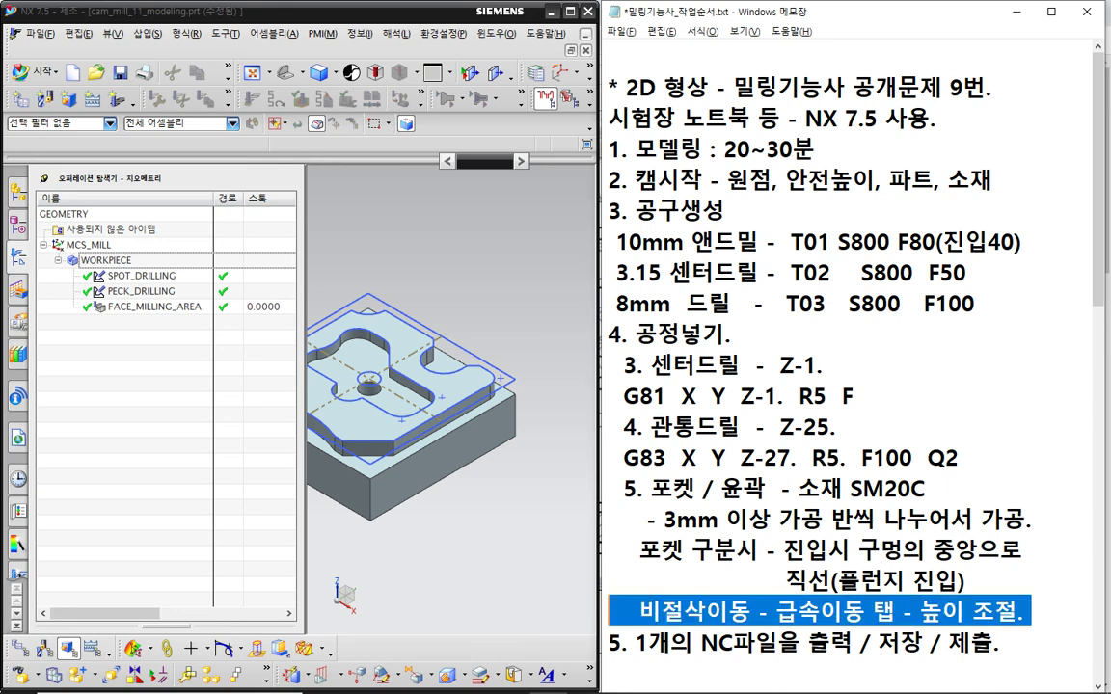
left_click(617, 56)
key("Delete")
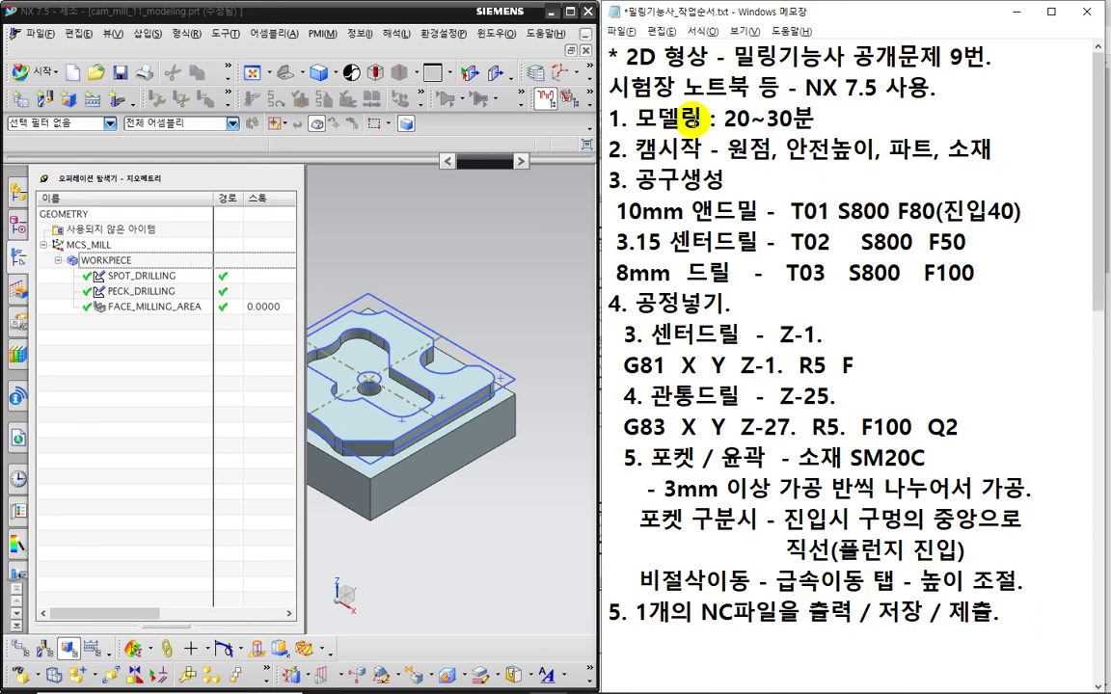